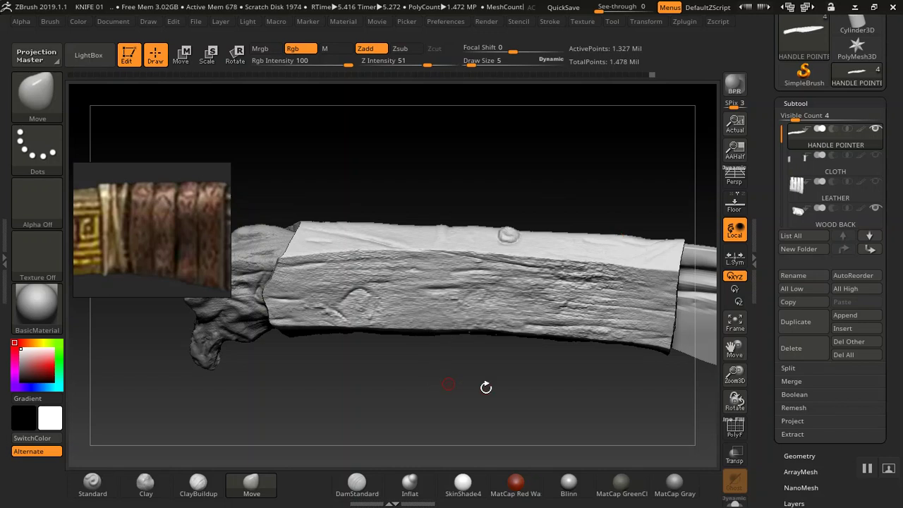
Step: Make the hidden CLOTH and LEATHER subtools visible on the knife handle
{"action": "left_click_drag", "start_coordinate": [485, 388], "coordinate": [250, 265]}
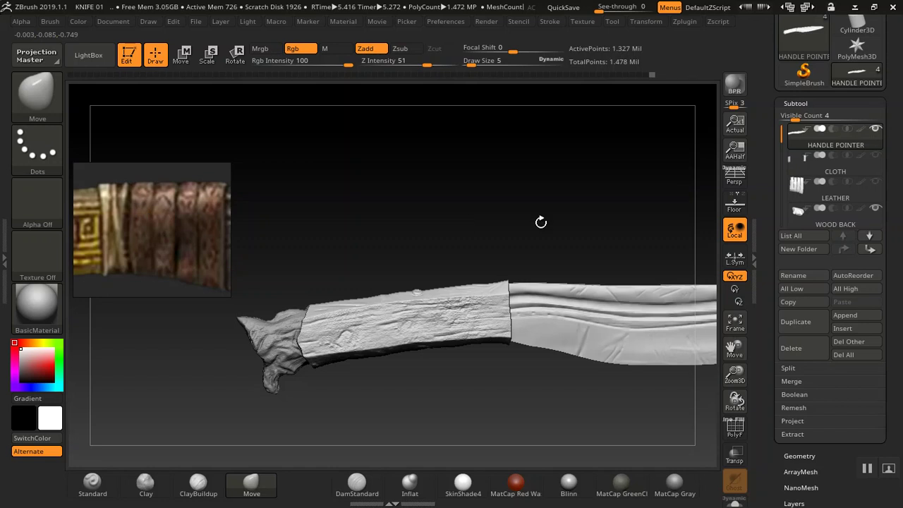
{"action": "mouse_move", "coordinate": [874, 158]}
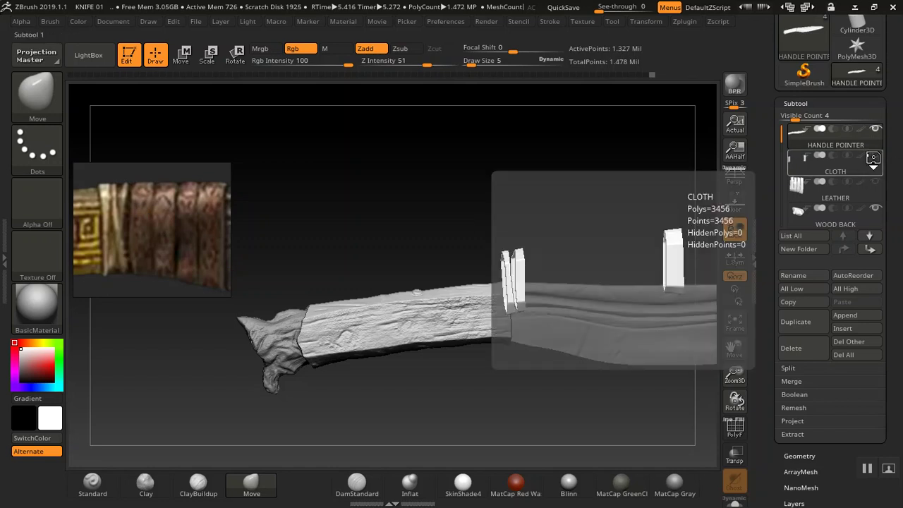
{"action": "left_click", "coordinate": [876, 156]}
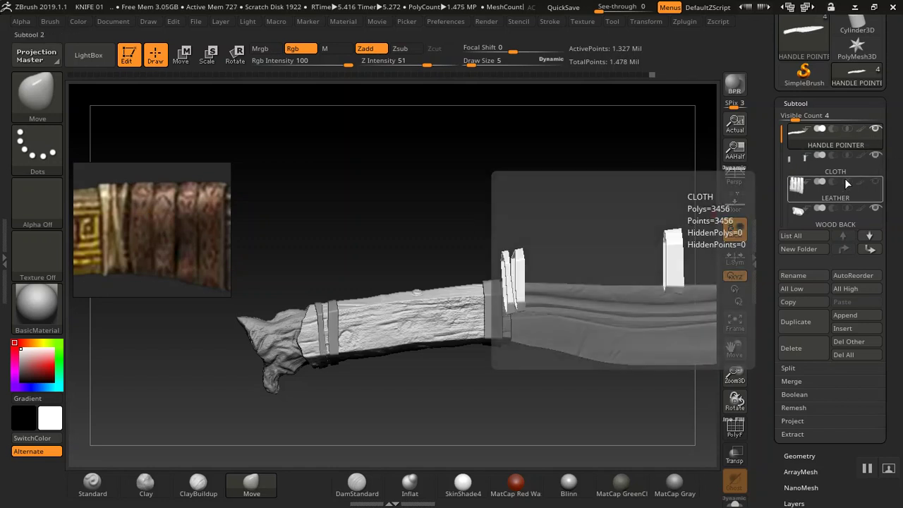
{"action": "mouse_move", "coordinate": [834, 197]}
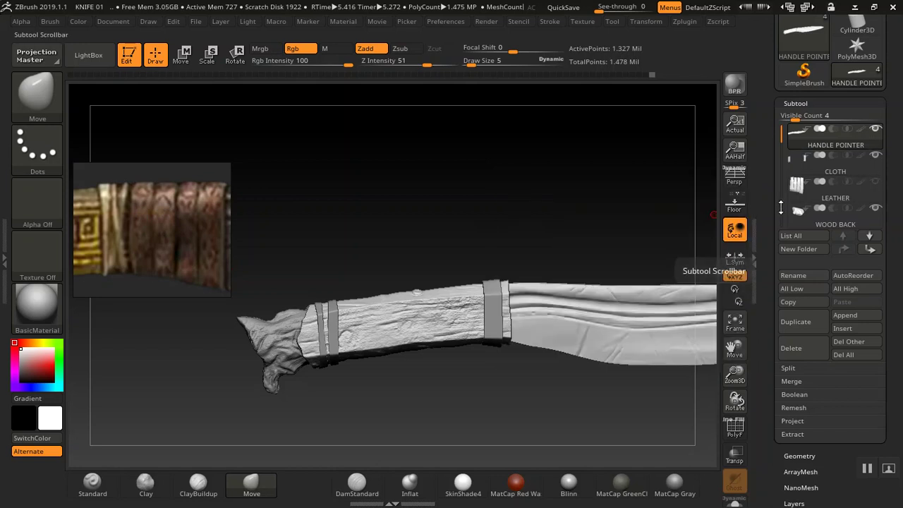
{"action": "left_click", "coordinate": [875, 182]}
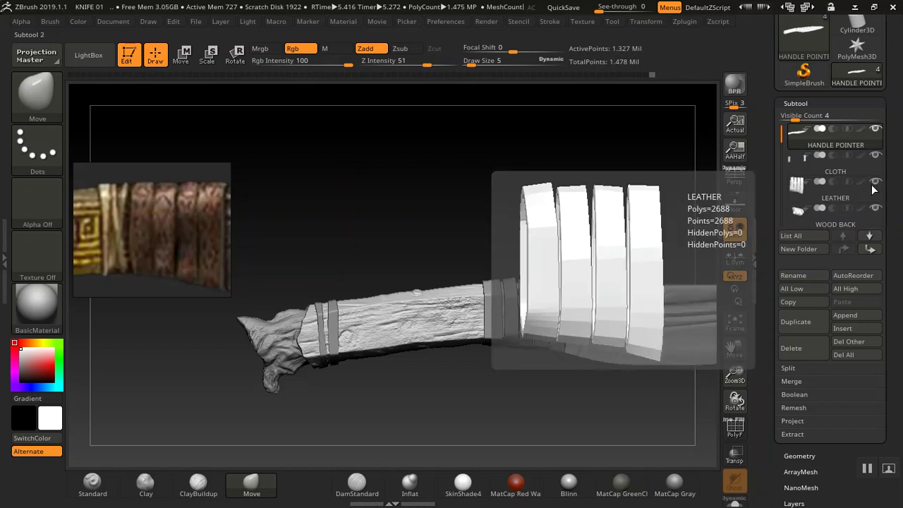
Step: Select the WOOD BACK subtool at the handle's end and lower its subdivision level to 3
{"action": "left_click", "coordinate": [288, 326], "text": "alt"}
{"action": "mouse_move", "coordinate": [513, 223]}
{"action": "left_mouse_down"}
{"action": "mouse_move", "coordinate": [433, 187]}
{"action": "mouse_move", "coordinate": [399, 222]}
{"action": "mouse_move", "coordinate": [431, 403]}
{"action": "left_mouse_up"}
{"action": "mouse_move", "coordinate": [472, 378]}
{"action": "left_mouse_down"}
{"action": "mouse_move", "coordinate": [440, 292]}
{"action": "mouse_move", "coordinate": [454, 240]}
{"action": "mouse_move", "coordinate": [303, 127]}
{"action": "mouse_move", "coordinate": [342, 172]}
{"action": "mouse_move", "coordinate": [350, 200]}
{"action": "mouse_move", "coordinate": [343, 175]}
{"action": "mouse_move", "coordinate": [355, 159]}
{"action": "mouse_move", "coordinate": [381, 160]}
{"action": "mouse_move", "coordinate": [359, 171]}
{"action": "left_mouse_up"}
{"action": "left_click_drag", "start_coordinate": [301, 163], "coordinate": [288, 161]}
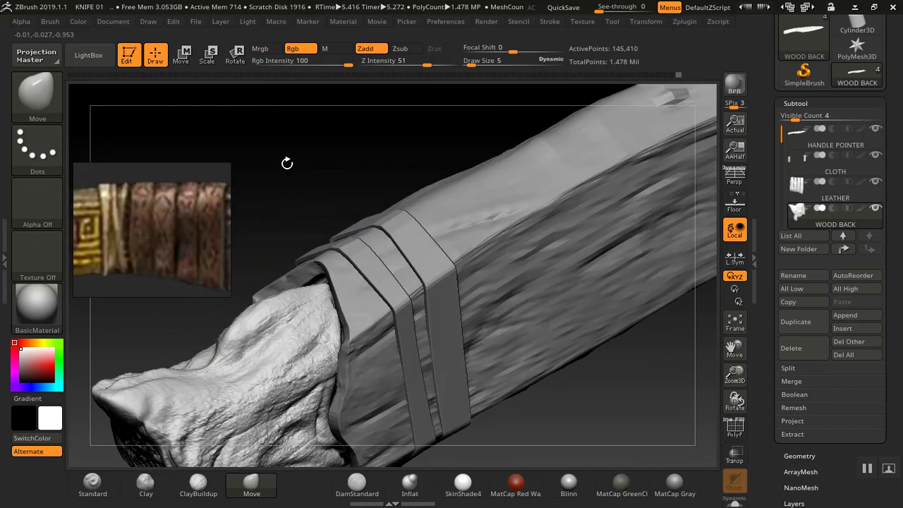
{"action": "left_click", "coordinate": [803, 103]}
{"action": "left_click", "coordinate": [798, 119]}
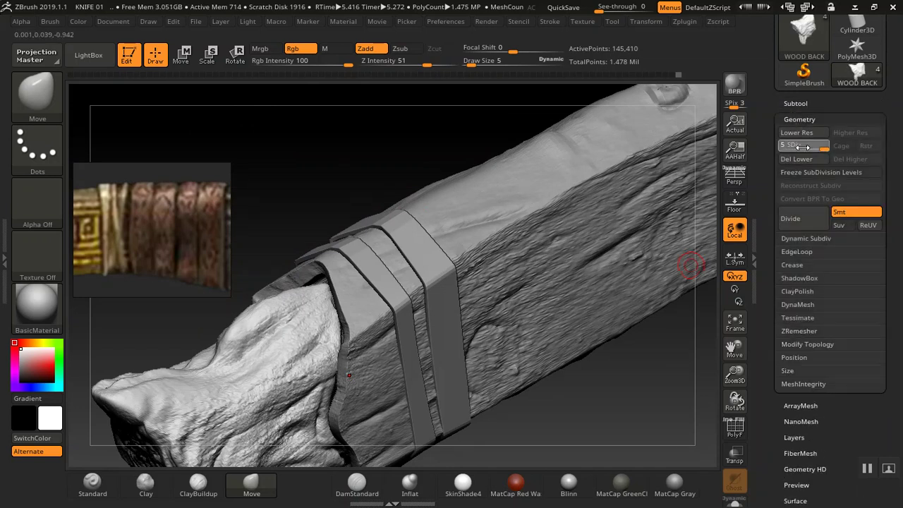
{"action": "left_click", "coordinate": [801, 148]}
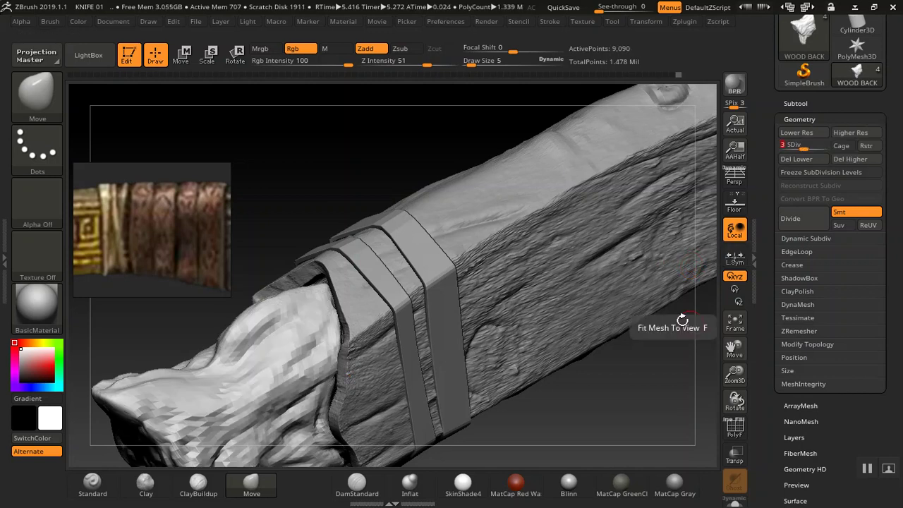
Step: Set the draw size to 15 and use the Move brush to fit the back wood against the handle's rim
{"action": "mouse_move", "coordinate": [375, 125]}
{"action": "left_mouse_down"}
{"action": "mouse_move", "coordinate": [385, 138]}
{"action": "mouse_move", "coordinate": [289, 284]}
{"action": "left_mouse_up"}
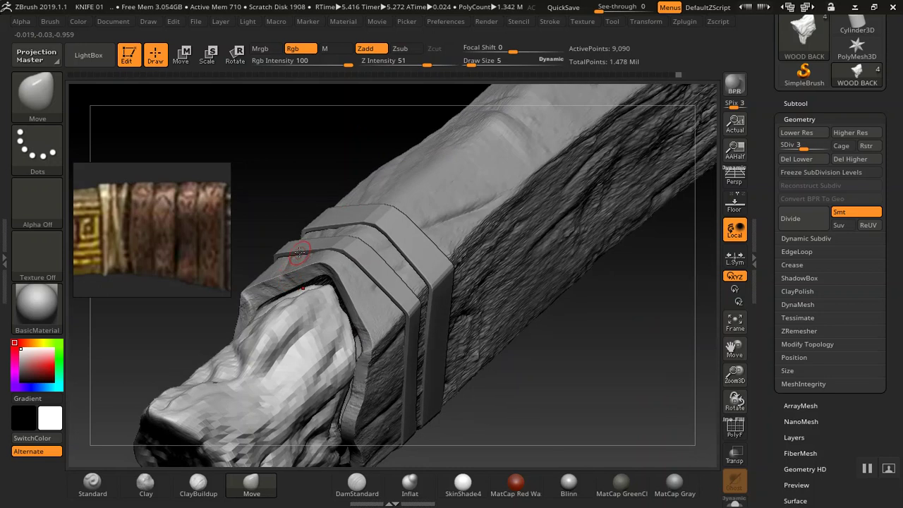
{"action": "left_click_drag", "start_coordinate": [471, 64], "coordinate": [477, 63]}
{"action": "mouse_move", "coordinate": [312, 202]}
{"action": "left_mouse_down"}
{"action": "mouse_move", "coordinate": [310, 172]}
{"action": "mouse_move", "coordinate": [323, 196]}
{"action": "mouse_move", "coordinate": [371, 177]}
{"action": "mouse_move", "coordinate": [372, 158]}
{"action": "mouse_move", "coordinate": [382, 300]}
{"action": "mouse_move", "coordinate": [403, 296]}
{"action": "mouse_move", "coordinate": [382, 251]}
{"action": "mouse_move", "coordinate": [416, 344]}
{"action": "left_mouse_up"}
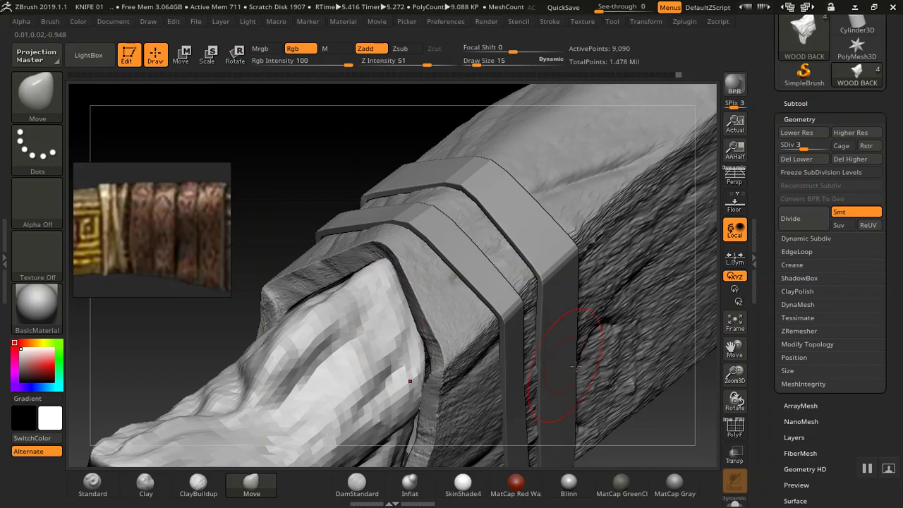
{"action": "right_click_drag", "start_coordinate": [676, 444], "coordinate": [552, 382]}
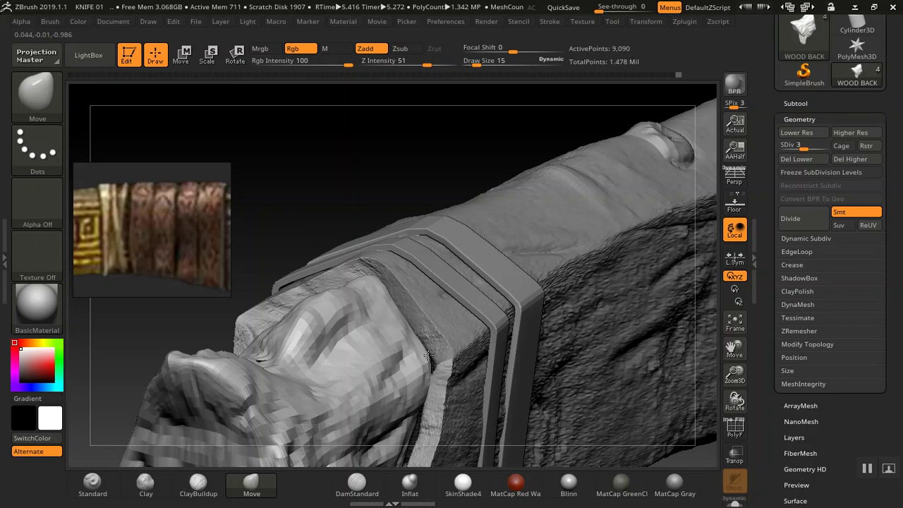
{"action": "mouse_move", "coordinate": [389, 207]}
{"action": "right_mouse_down"}
{"action": "mouse_move", "coordinate": [354, 117]}
{"action": "mouse_move", "coordinate": [490, 235]}
{"action": "mouse_move", "coordinate": [502, 260]}
{"action": "mouse_move", "coordinate": [480, 194]}
{"action": "right_mouse_up"}
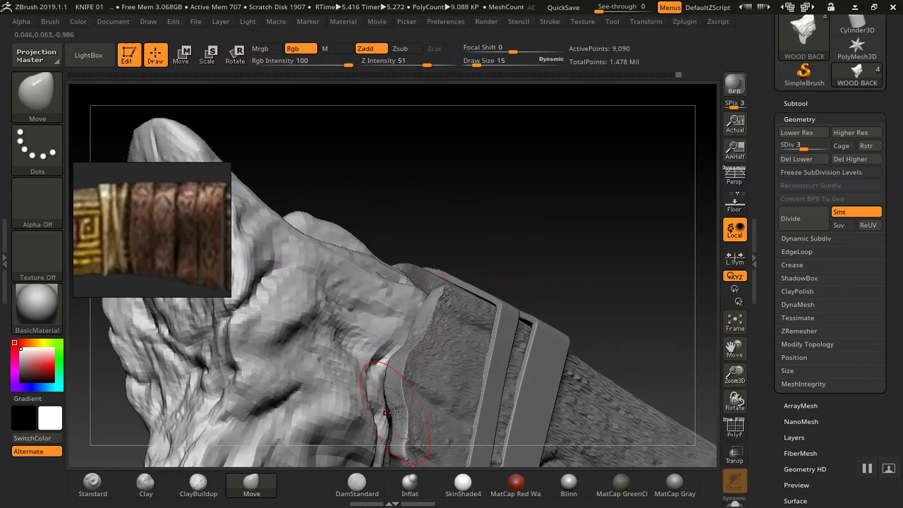
{"action": "left_click_drag", "start_coordinate": [386, 412], "coordinate": [393, 424]}
Step: Continue moving the back wood's surface into the gaps around the rim's side and lower corner
{"action": "left_click_drag", "start_coordinate": [572, 235], "coordinate": [632, 55]}
{"action": "right_click_drag", "start_coordinate": [633, 53], "coordinate": [444, 270]}
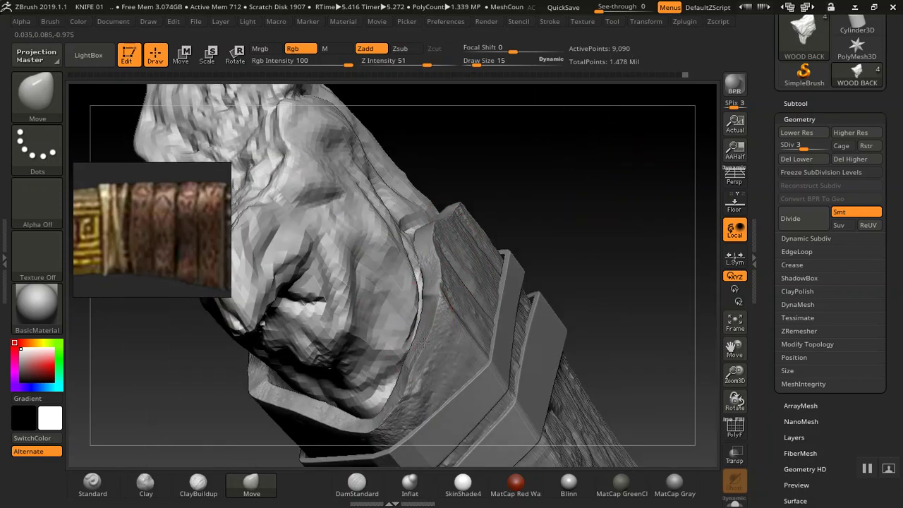
{"action": "right_click_drag", "start_coordinate": [588, 157], "coordinate": [456, 292]}
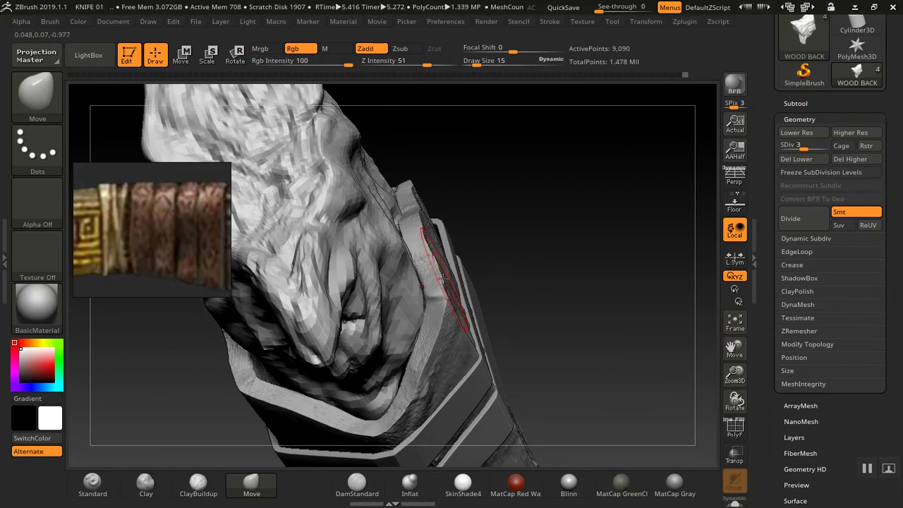
{"action": "mouse_move", "coordinate": [496, 205]}
{"action": "right_mouse_down"}
{"action": "mouse_move", "coordinate": [393, 234]}
{"action": "mouse_move", "coordinate": [557, 153]}
{"action": "mouse_move", "coordinate": [556, 143]}
{"action": "mouse_move", "coordinate": [421, 312]}
{"action": "right_mouse_up"}
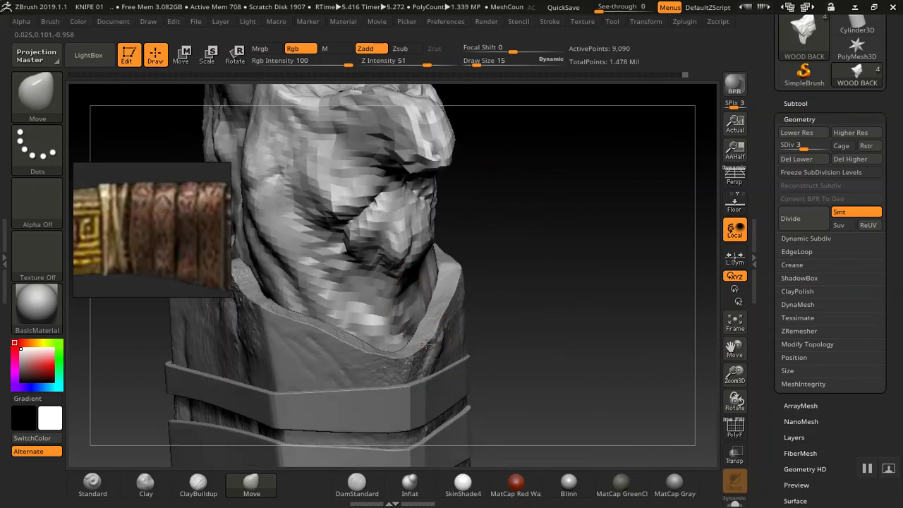
{"action": "mouse_move", "coordinate": [418, 340]}
{"action": "right_mouse_down"}
{"action": "mouse_move", "coordinate": [544, 250]}
{"action": "mouse_move", "coordinate": [468, 329]}
{"action": "mouse_move", "coordinate": [537, 257]}
{"action": "mouse_move", "coordinate": [495, 290]}
{"action": "right_mouse_up"}
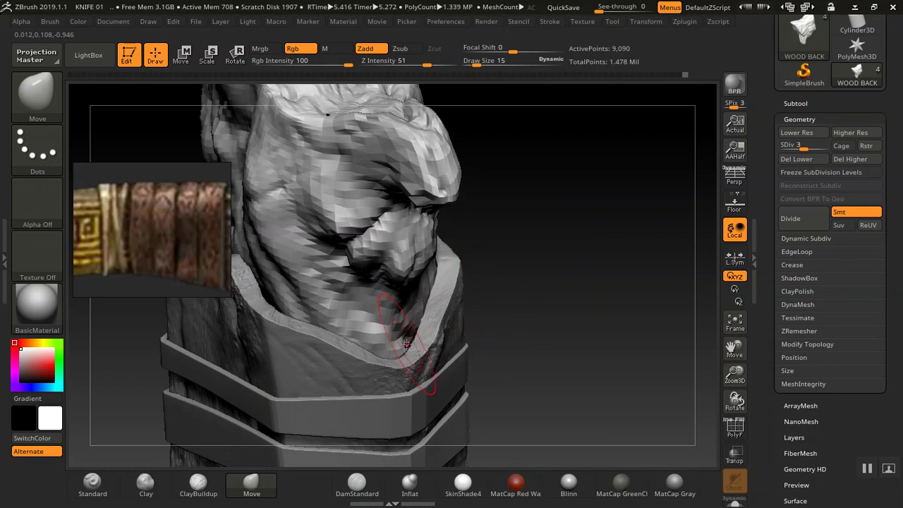
{"action": "mouse_move", "coordinate": [429, 351]}
{"action": "right_mouse_down"}
{"action": "mouse_move", "coordinate": [577, 301]}
{"action": "mouse_move", "coordinate": [550, 315]}
{"action": "right_mouse_up"}
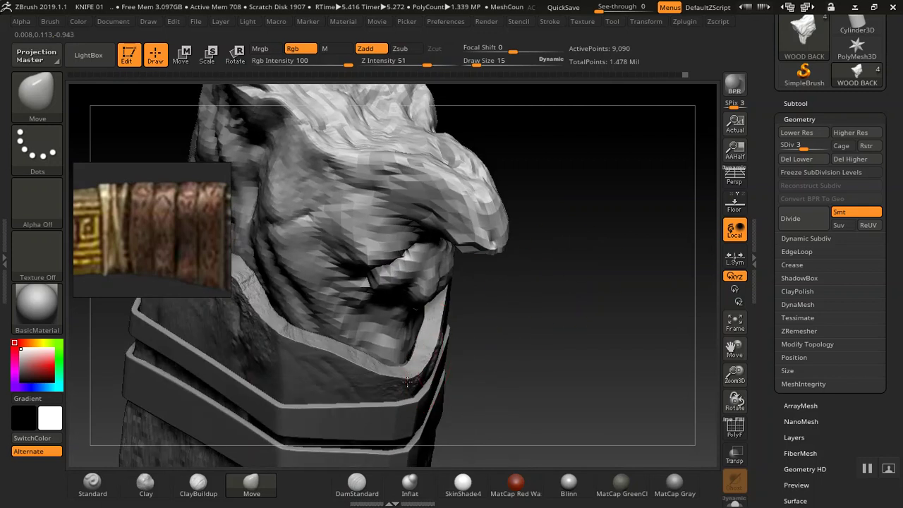
{"action": "mouse_move", "coordinate": [464, 329]}
{"action": "right_mouse_down"}
{"action": "mouse_move", "coordinate": [509, 310]}
{"action": "mouse_move", "coordinate": [532, 335]}
{"action": "mouse_move", "coordinate": [568, 216]}
{"action": "mouse_move", "coordinate": [533, 262]}
{"action": "mouse_move", "coordinate": [541, 227]}
{"action": "mouse_move", "coordinate": [602, 211]}
{"action": "right_mouse_up"}
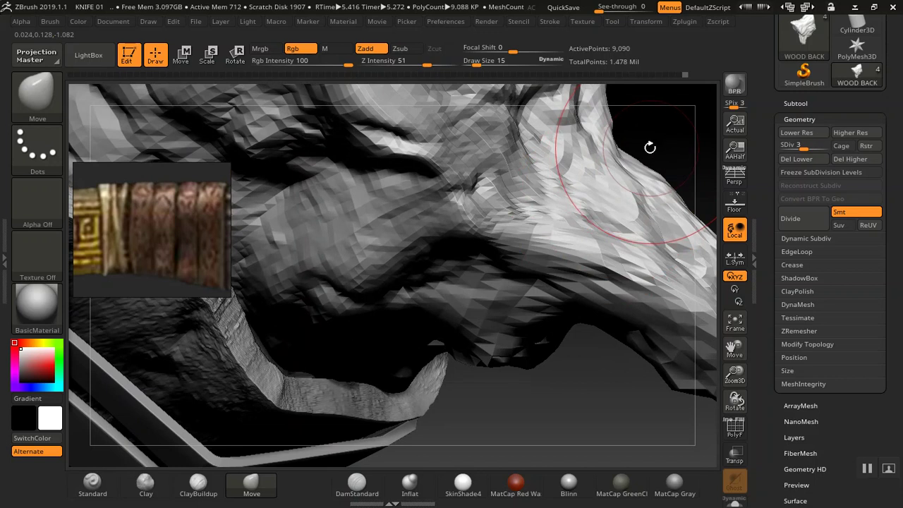
Step: Reduce the draw size to 11 and pull the wood outward to close the gap along the rim's inner edge
{"action": "left_click_drag", "start_coordinate": [480, 64], "coordinate": [473, 65]}
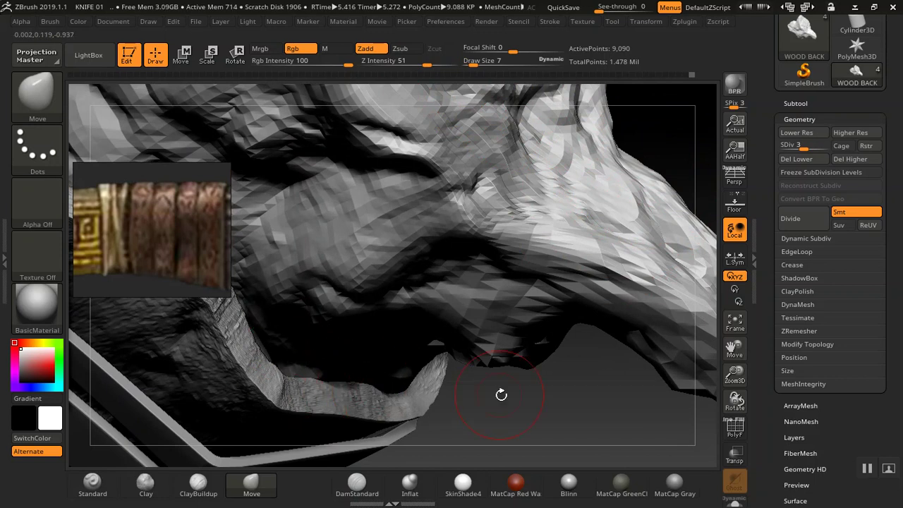
{"action": "left_click_drag", "start_coordinate": [490, 424], "coordinate": [321, 374]}
{"action": "left_click_drag", "start_coordinate": [473, 61], "coordinate": [475, 61]}
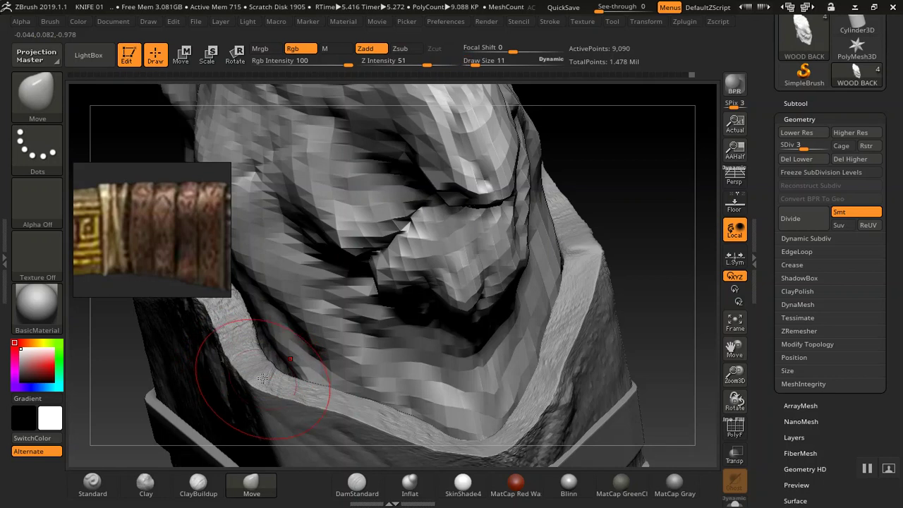
{"action": "mouse_move", "coordinate": [633, 206]}
{"action": "left_mouse_down"}
{"action": "mouse_move", "coordinate": [650, 207]}
{"action": "mouse_move", "coordinate": [651, 235]}
{"action": "mouse_move", "coordinate": [380, 325]}
{"action": "left_mouse_up"}
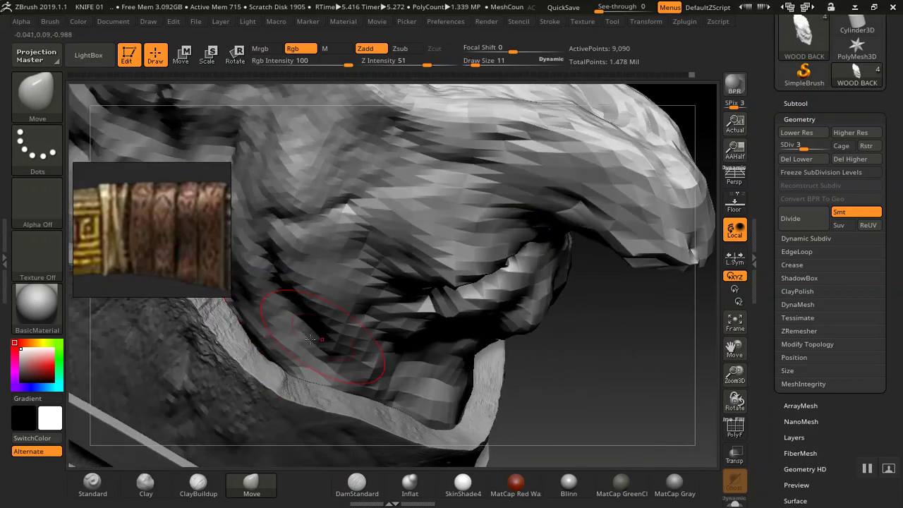
{"action": "left_click_drag", "start_coordinate": [254, 348], "coordinate": [307, 379]}
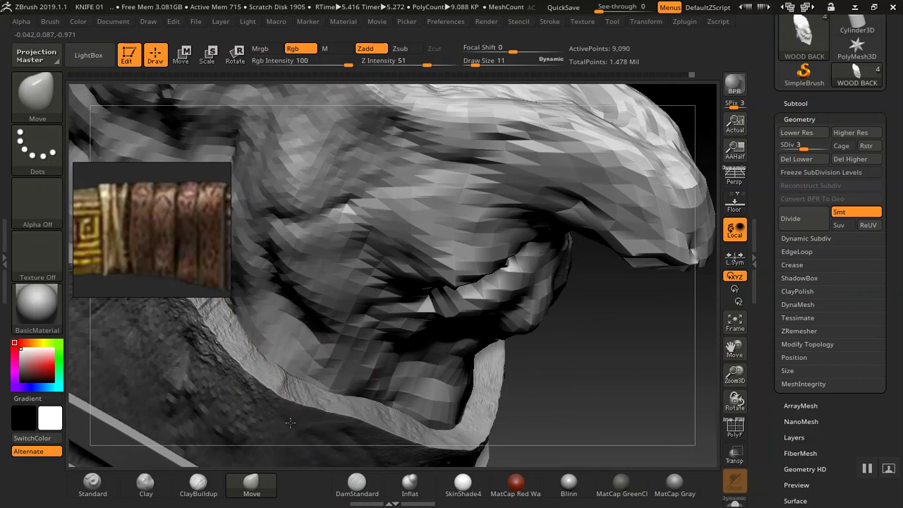
{"action": "left_click_drag", "start_coordinate": [500, 359], "coordinate": [363, 343]}
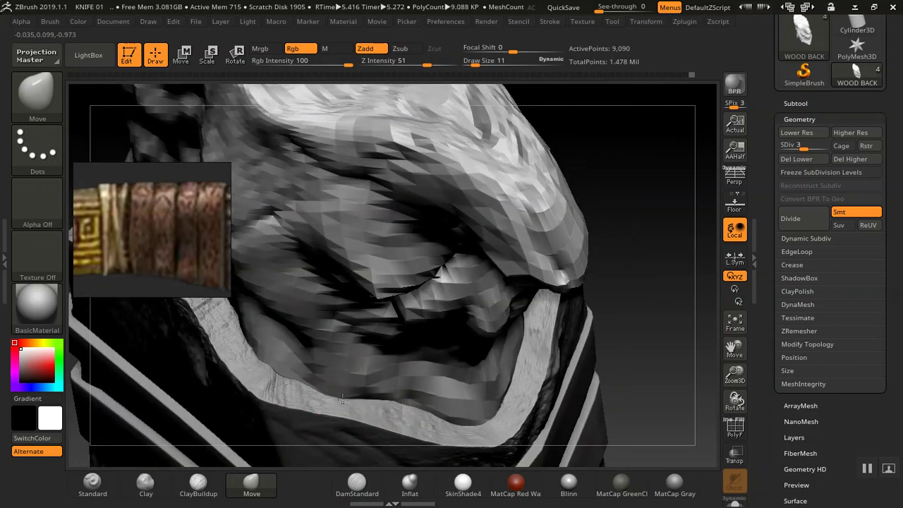
Step: Move the remaining recessed wood areas toward the rim on the other side and near its notched edge
{"action": "left_click_drag", "start_coordinate": [628, 163], "coordinate": [650, 246]}
{"action": "mouse_move", "coordinate": [268, 379]}
{"action": "left_mouse_down", "text": "alt"}
{"action": "mouse_move", "coordinate": [276, 404]}
{"action": "mouse_move", "coordinate": [368, 423]}
{"action": "mouse_move", "coordinate": [477, 364]}
{"action": "left_mouse_up", "text": "alt"}
{"action": "left_click_drag", "start_coordinate": [627, 418], "coordinate": [586, 445]}
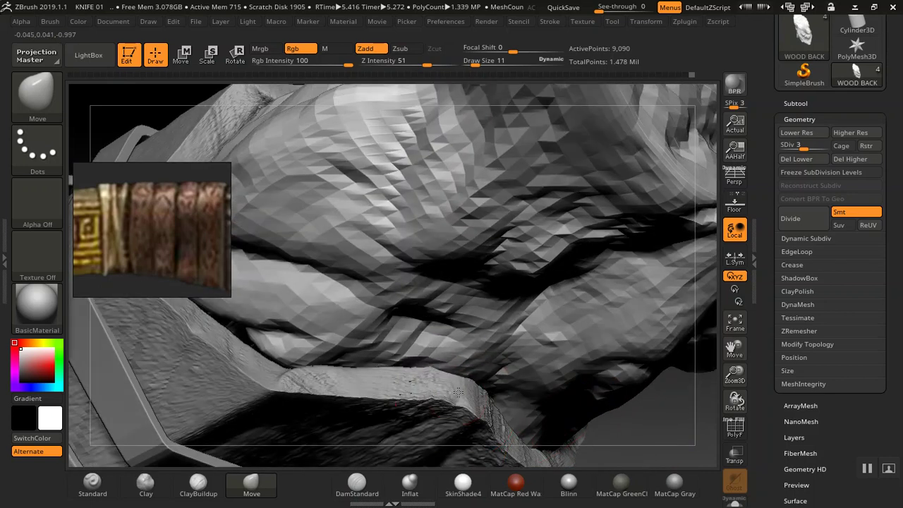
{"action": "left_click_drag", "start_coordinate": [223, 343], "coordinate": [211, 360]}
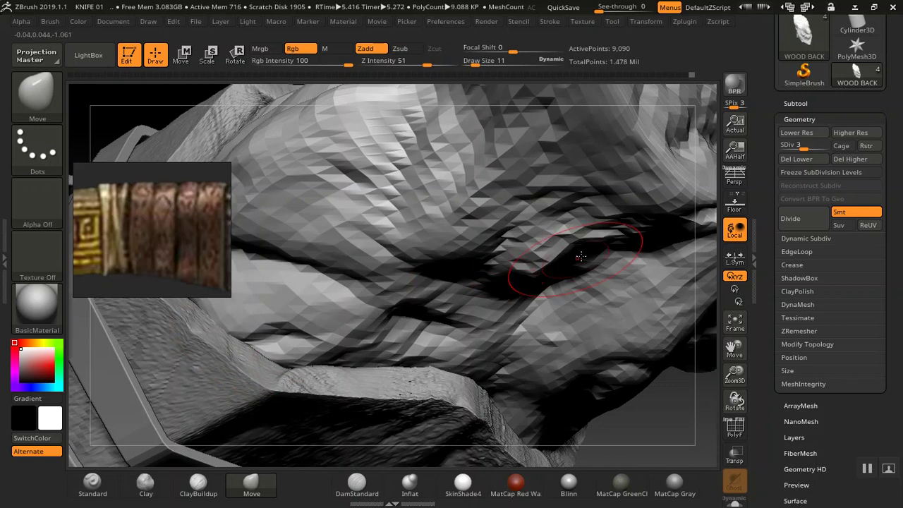
{"action": "mouse_move", "coordinate": [677, 429]}
{"action": "left_mouse_down"}
{"action": "mouse_move", "coordinate": [637, 375]}
{"action": "mouse_move", "coordinate": [585, 343]}
{"action": "mouse_move", "coordinate": [555, 428]}
{"action": "mouse_move", "coordinate": [634, 411]}
{"action": "left_mouse_up"}
{"action": "mouse_move", "coordinate": [526, 205]}
{"action": "left_mouse_down"}
{"action": "mouse_move", "coordinate": [640, 187]}
{"action": "mouse_move", "coordinate": [599, 135]}
{"action": "mouse_move", "coordinate": [563, 112]}
{"action": "left_mouse_up"}
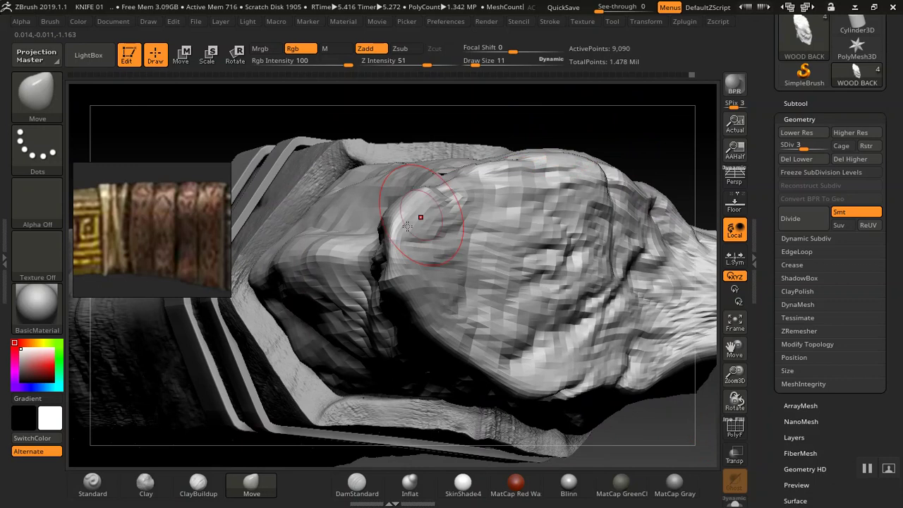
{"action": "left_click_drag", "start_coordinate": [548, 139], "coordinate": [570, 102]}
{"action": "mouse_move", "coordinate": [261, 295]}
{"action": "left_mouse_down"}
{"action": "mouse_move", "coordinate": [249, 303]}
{"action": "mouse_move", "coordinate": [261, 309]}
{"action": "left_mouse_up"}
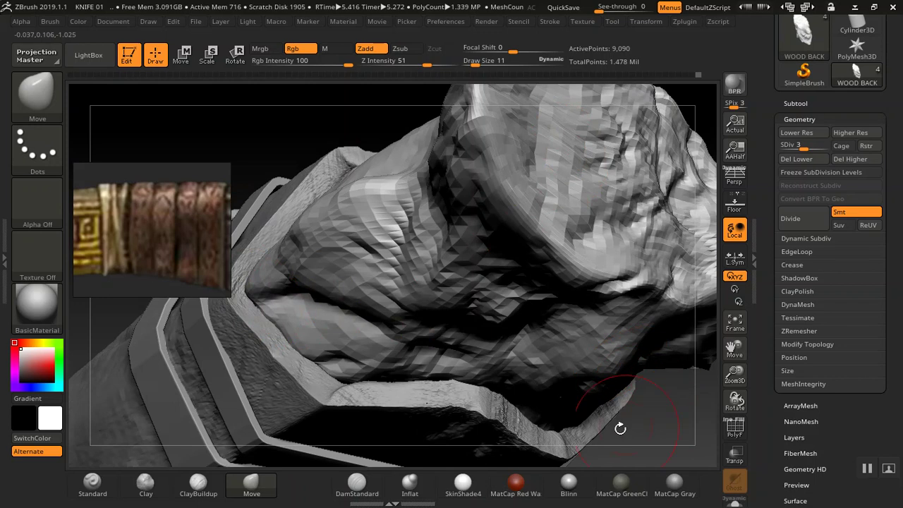
{"action": "left_click_drag", "start_coordinate": [532, 417], "coordinate": [535, 421]}
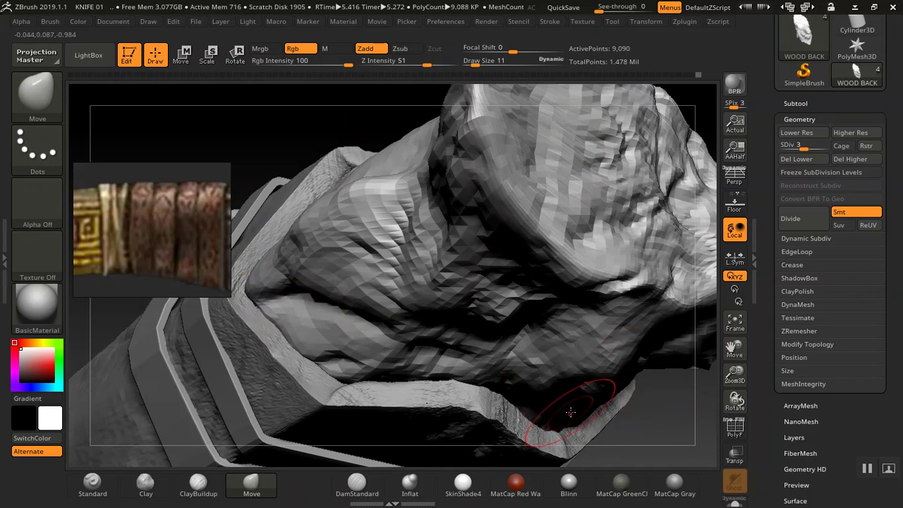
Step: Drop the WOOD BACK to a lower subdivision level, and set the HANDLE POINTER subtool to subdivision level 3
{"action": "mouse_move", "coordinate": [568, 416]}
{"action": "right_mouse_down"}
{"action": "mouse_move", "coordinate": [585, 415]}
{"action": "mouse_move", "coordinate": [559, 176]}
{"action": "mouse_move", "coordinate": [587, 165]}
{"action": "mouse_move", "coordinate": [565, 280]}
{"action": "mouse_move", "coordinate": [558, 240]}
{"action": "mouse_move", "coordinate": [503, 162]}
{"action": "mouse_move", "coordinate": [527, 191]}
{"action": "right_mouse_up"}
{"action": "mouse_move", "coordinate": [583, 224]}
{"action": "right_mouse_down"}
{"action": "mouse_move", "coordinate": [590, 197]}
{"action": "mouse_move", "coordinate": [590, 233]}
{"action": "mouse_move", "coordinate": [563, 313]}
{"action": "mouse_move", "coordinate": [617, 315]}
{"action": "right_mouse_up"}
{"action": "right_click_drag", "start_coordinate": [519, 397], "coordinate": [521, 328]}
{"action": "key", "text": "shift+d"}
{"action": "left_click", "coordinate": [524, 283], "text": "alt"}
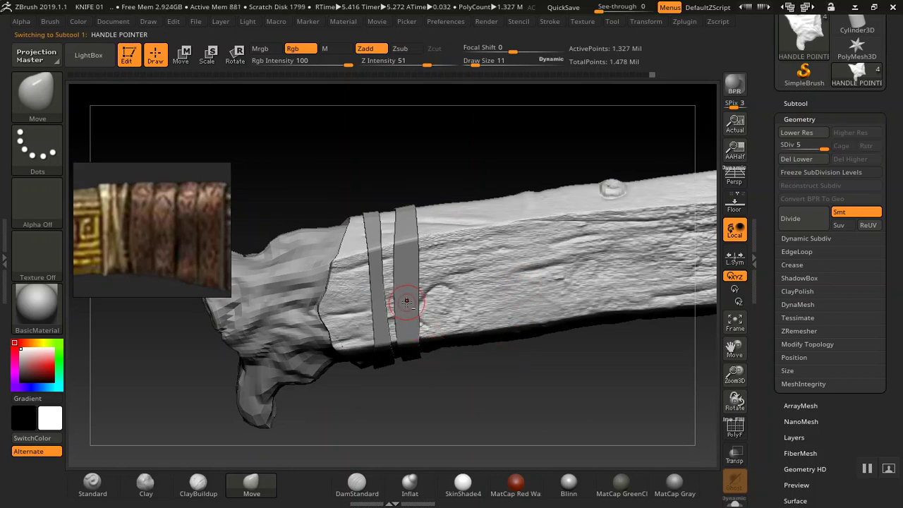
{"action": "mouse_move", "coordinate": [533, 395]}
{"action": "right_mouse_down"}
{"action": "mouse_move", "coordinate": [541, 435]}
{"action": "mouse_move", "coordinate": [533, 388]}
{"action": "right_mouse_up"}
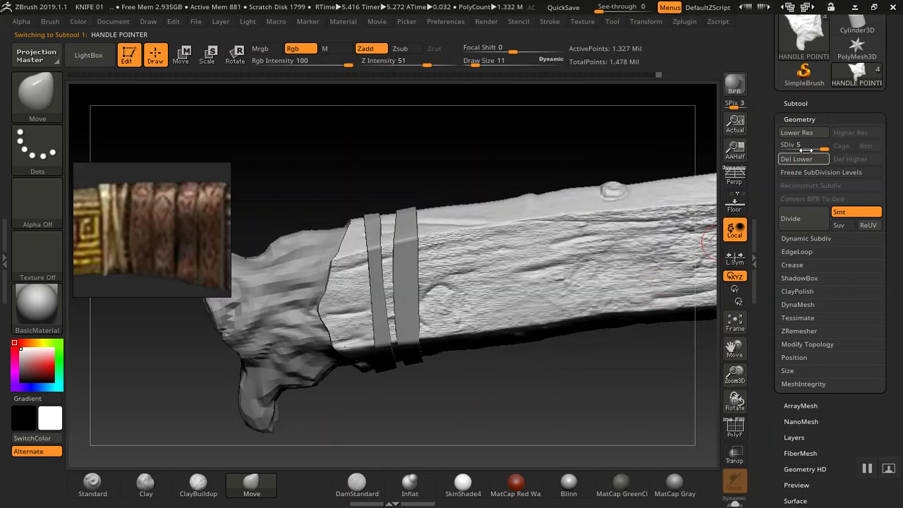
{"action": "left_click", "coordinate": [805, 146]}
Step: Select the CLOTH subtool containing the thin straps around the handle
{"action": "left_click_drag", "start_coordinate": [803, 110], "coordinate": [803, 106]}
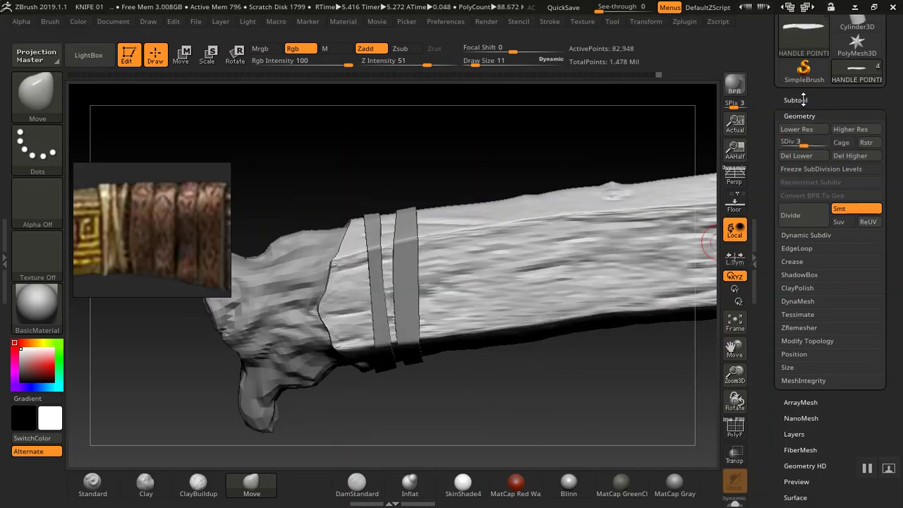
{"action": "left_click", "coordinate": [802, 102]}
{"action": "mouse_move", "coordinate": [798, 189]}
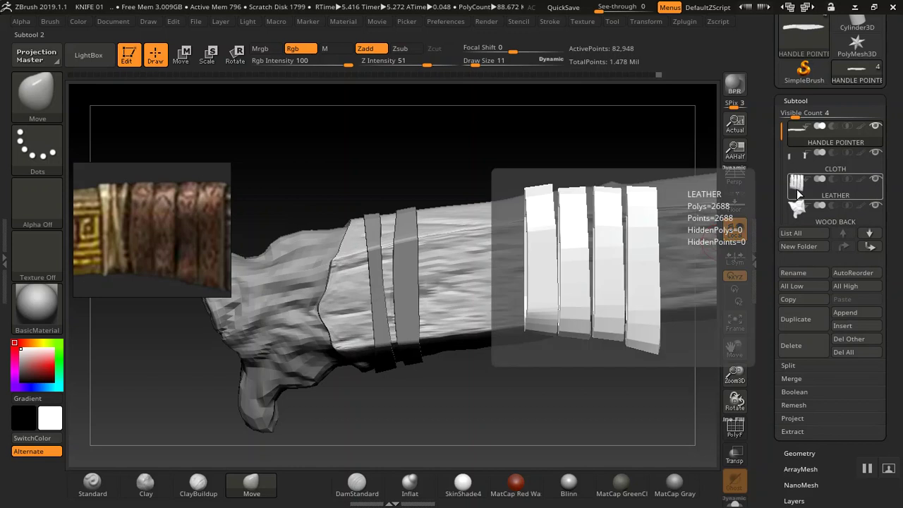
{"action": "left_click", "coordinate": [803, 157]}
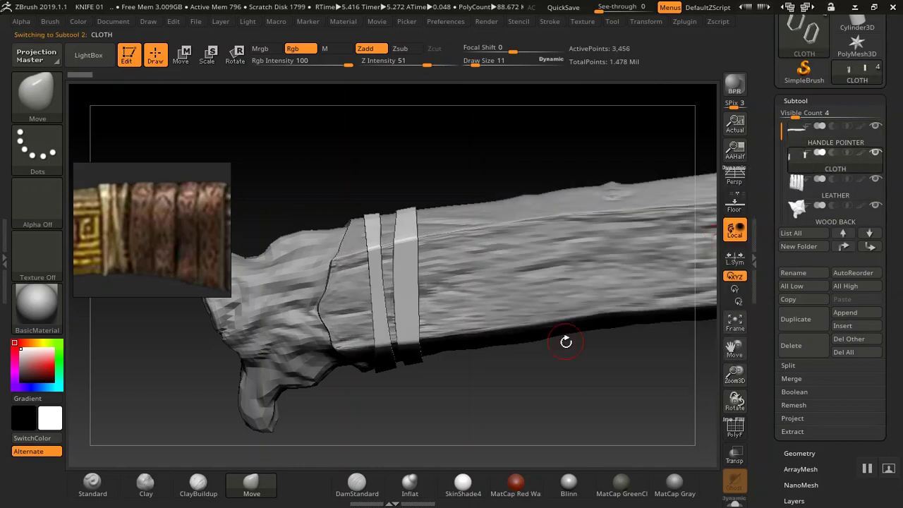
{"action": "mouse_move", "coordinate": [547, 377]}
{"action": "left_mouse_down"}
{"action": "mouse_move", "coordinate": [554, 381]}
{"action": "mouse_move", "coordinate": [541, 369]}
{"action": "left_mouse_up"}
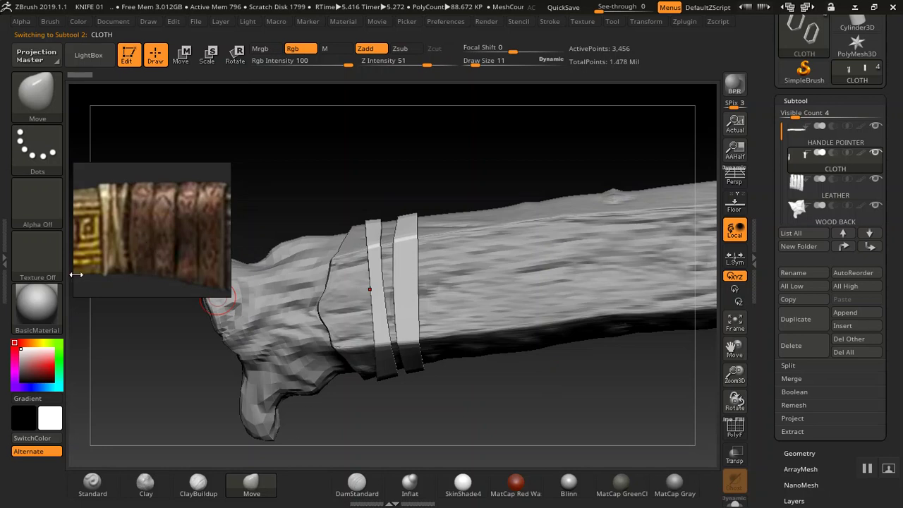
Step: Reframe the reference image on the cloth bindings at the handle's wooden end
{"action": "middle_click_drag", "start_coordinate": [106, 229], "coordinate": [215, 243]}
{"action": "scroll", "coordinate": [215, 243], "scroll_direction": "down", "scroll_amount": 4}
{"action": "middle_click_drag", "start_coordinate": [152, 249], "coordinate": [193, 233]}
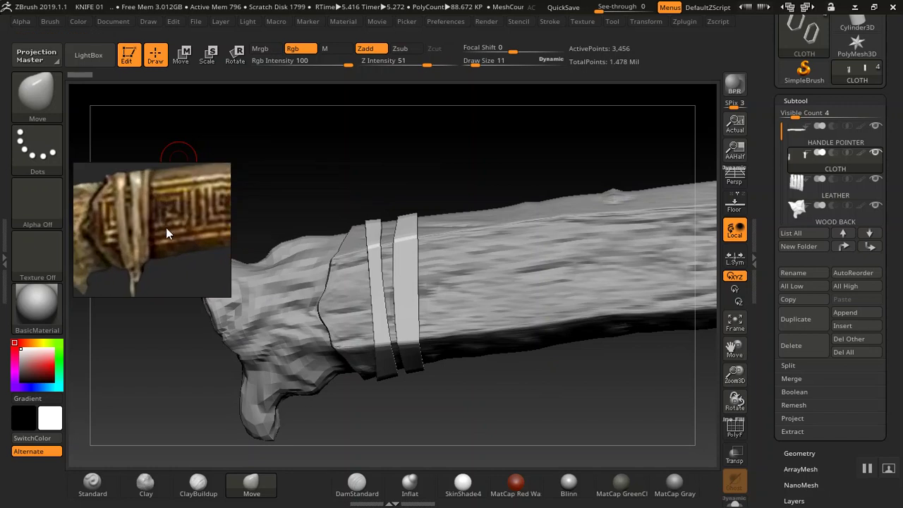
Step: Extend the reference window and recenter its image on the bone end and the cloth bindings
{"action": "left_click_drag", "start_coordinate": [146, 161], "coordinate": [152, 100]}
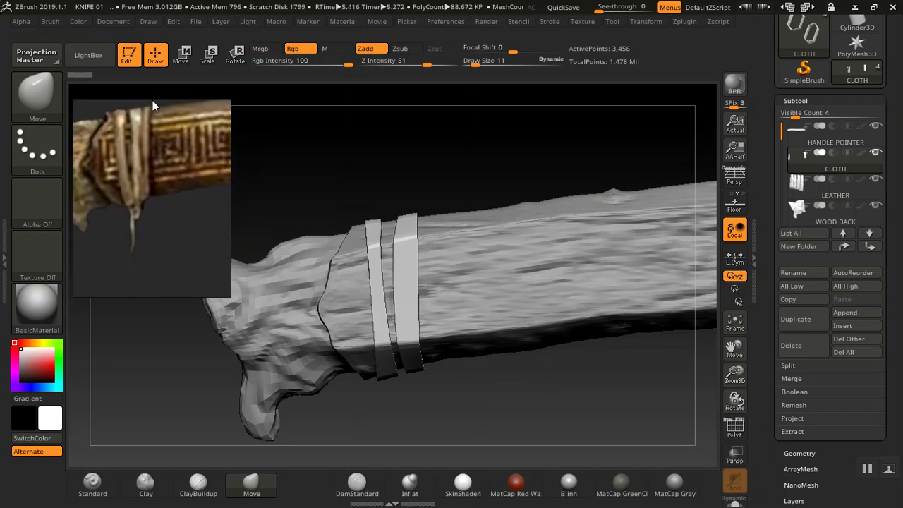
{"action": "left_click_drag", "start_coordinate": [134, 201], "coordinate": [167, 237]}
{"action": "double_click", "coordinate": [143, 208]}
{"action": "scroll", "coordinate": [144, 208], "scroll_direction": "up", "scroll_amount": 5}
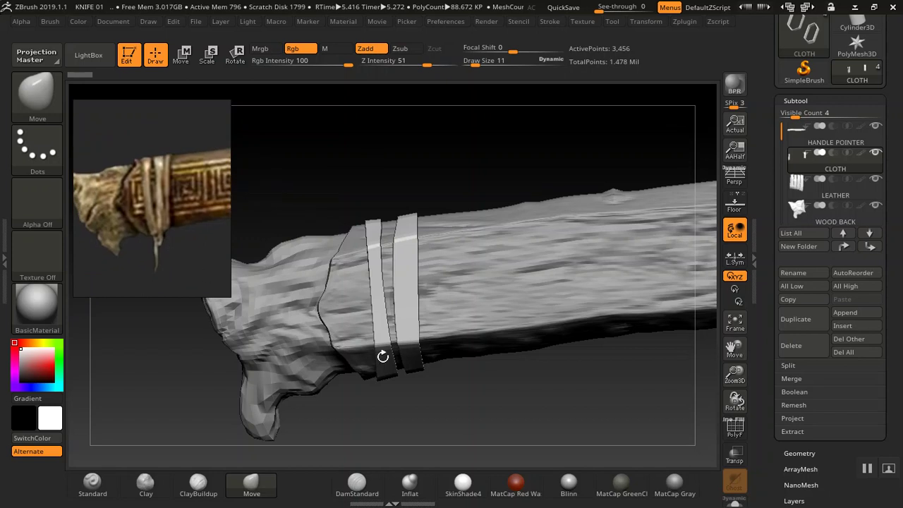
Step: Divide the CLOTH subtool up to subdivision level 3 with smoothing on
{"action": "left_click_drag", "start_coordinate": [508, 399], "coordinate": [558, 395]}
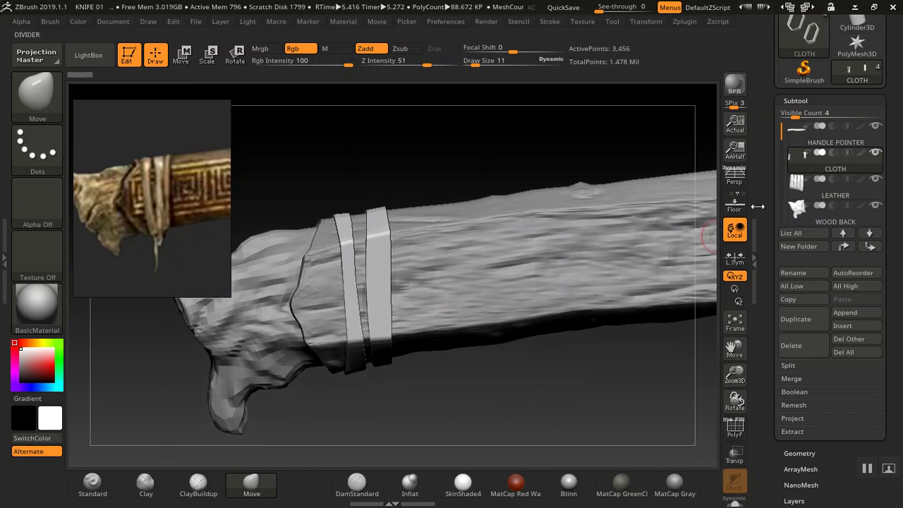
{"action": "left_click", "coordinate": [805, 100]}
{"action": "left_click", "coordinate": [808, 116]}
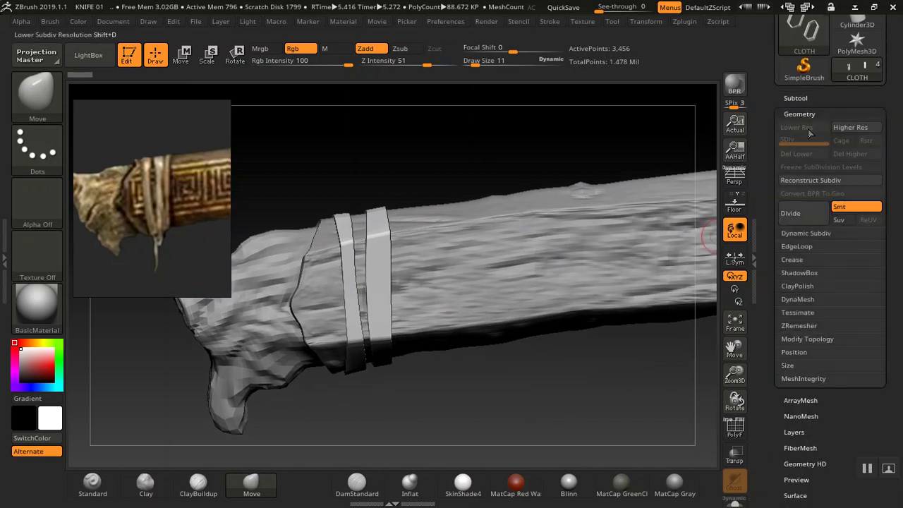
{"action": "left_click", "coordinate": [795, 218]}
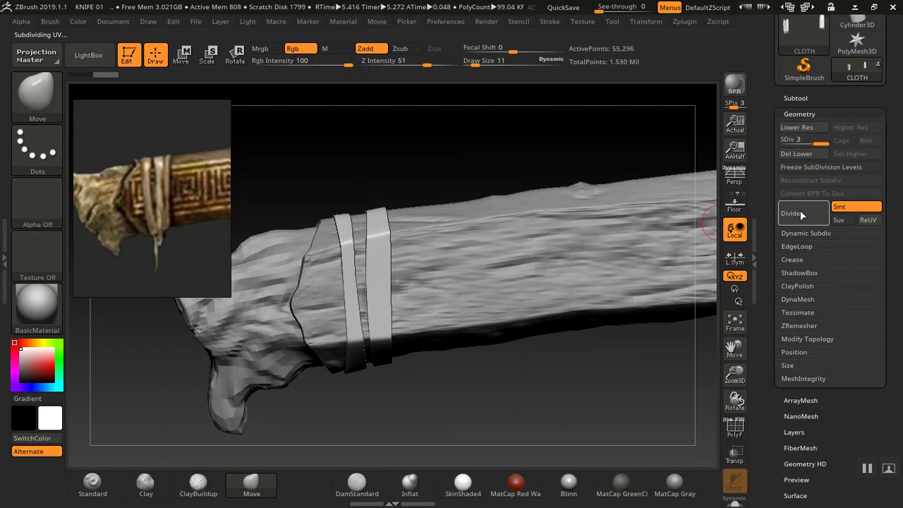
Step: Reduce the brush draw size to 5 and try a small Move stroke on the wider strap
{"action": "left_click_drag", "start_coordinate": [439, 378], "coordinate": [379, 427]}
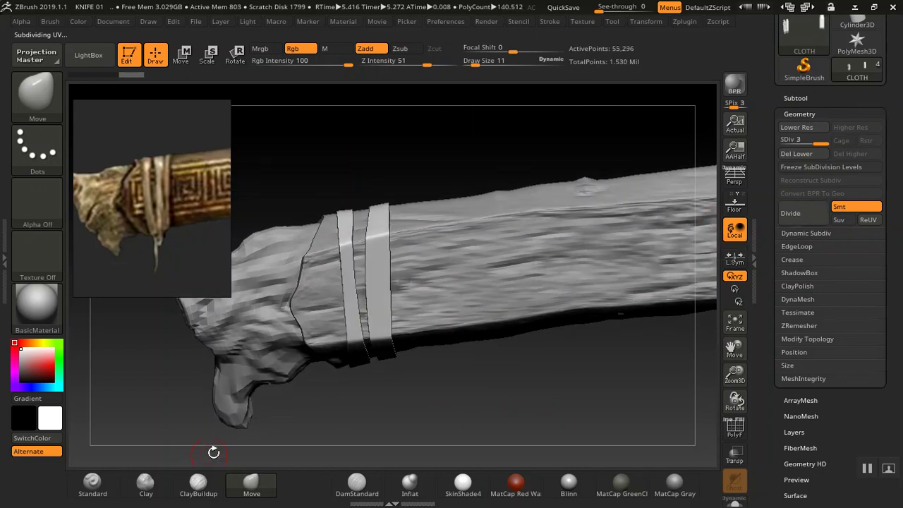
{"action": "key", "text": "["}
{"action": "left_click_drag", "start_coordinate": [413, 400], "coordinate": [437, 406]}
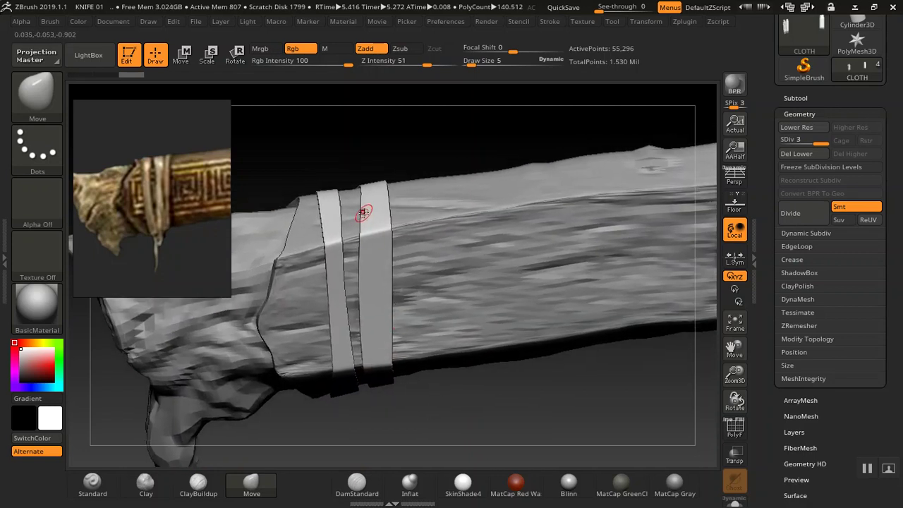
{"action": "left_click_drag", "start_coordinate": [364, 243], "coordinate": [367, 252]}
{"action": "key", "text": "ctrl+z"}
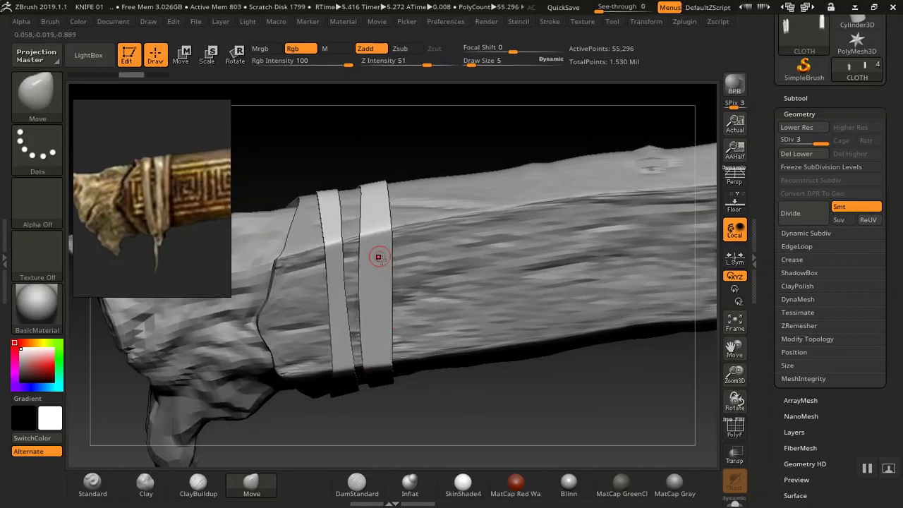
Step: Set up the Standard brush with no alpha and the Dots stroke, and move the reference clear of the straps
{"action": "left_click", "coordinate": [113, 468]}
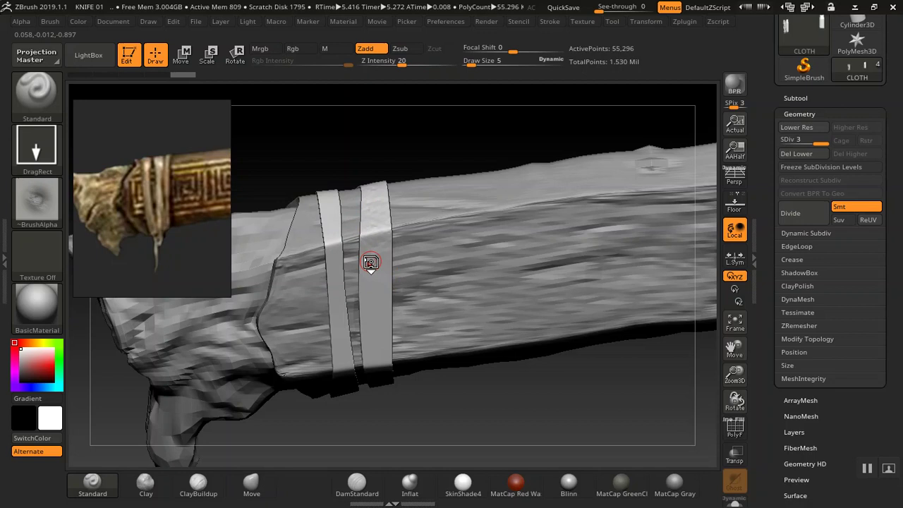
{"action": "key", "text": "ctrl"}
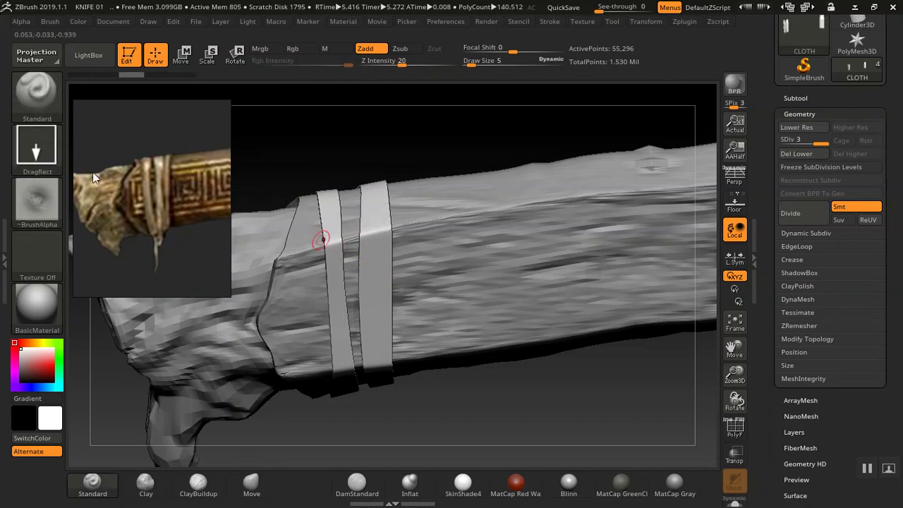
{"action": "left_click", "coordinate": [37, 198]}
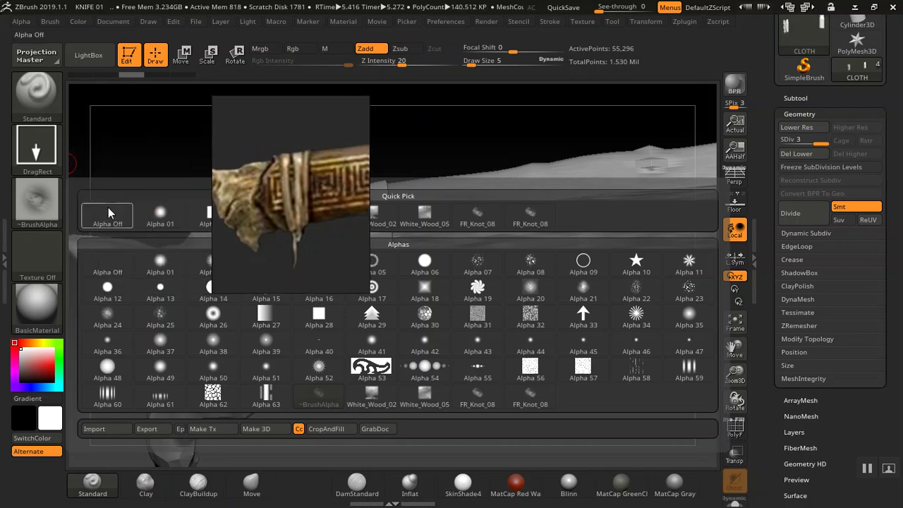
{"action": "left_click", "coordinate": [108, 211]}
{"action": "left_click", "coordinate": [37, 148]}
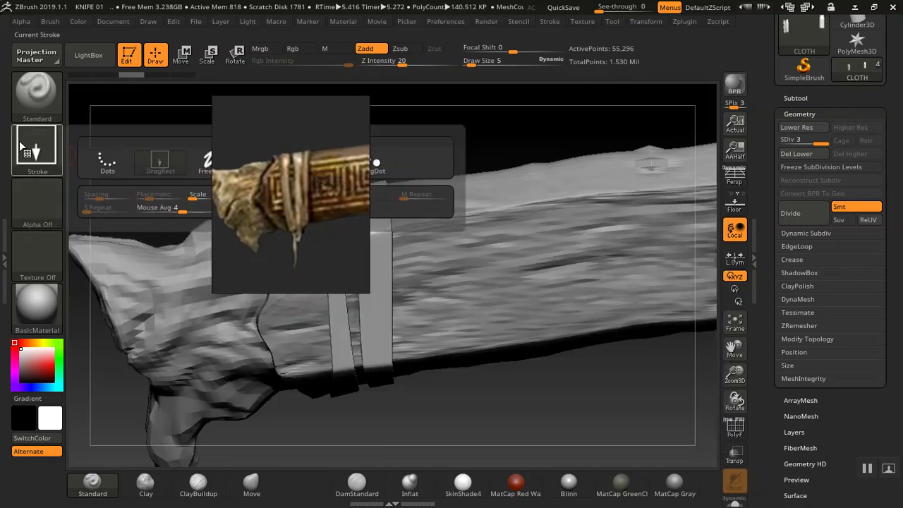
{"action": "left_click", "coordinate": [120, 171]}
{"action": "left_click_drag", "start_coordinate": [310, 188], "coordinate": [186, 192]}
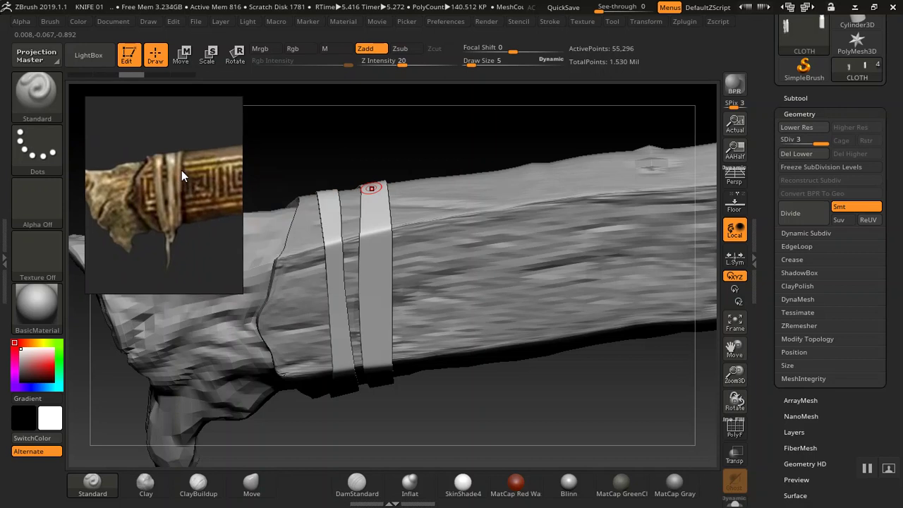
Step: Sculpt raised lengthwise folds down the broad face of the wider strap with the Standard brush
{"action": "mouse_move", "coordinate": [463, 364]}
{"action": "left_mouse_down"}
{"action": "mouse_move", "coordinate": [439, 365]}
{"action": "mouse_move", "coordinate": [408, 311]}
{"action": "mouse_move", "coordinate": [388, 212]}
{"action": "mouse_move", "coordinate": [361, 289]}
{"action": "left_mouse_up"}
{"action": "key", "text": "ctrl+shift+z"}
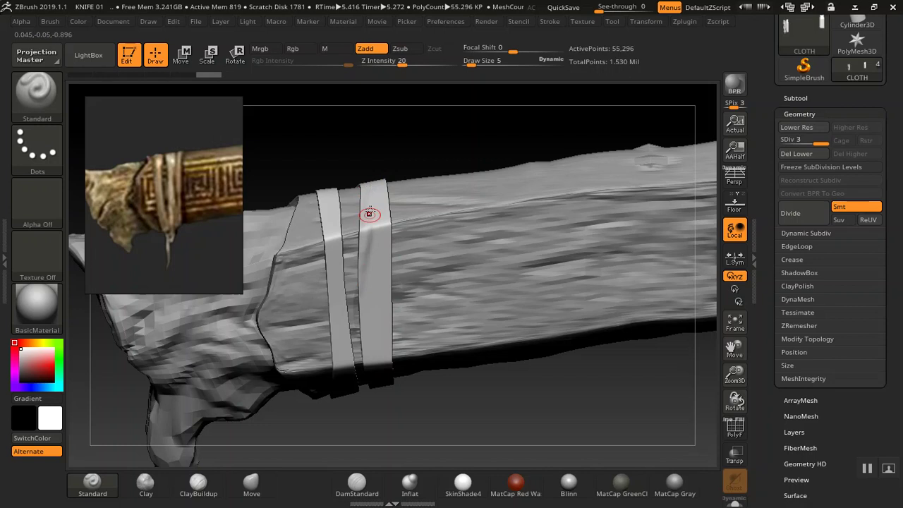
{"action": "left_click_drag", "start_coordinate": [367, 247], "coordinate": [369, 275]}
{"action": "left_click_drag", "start_coordinate": [376, 224], "coordinate": [367, 342]}
{"action": "left_click_drag", "start_coordinate": [377, 200], "coordinate": [368, 351]}
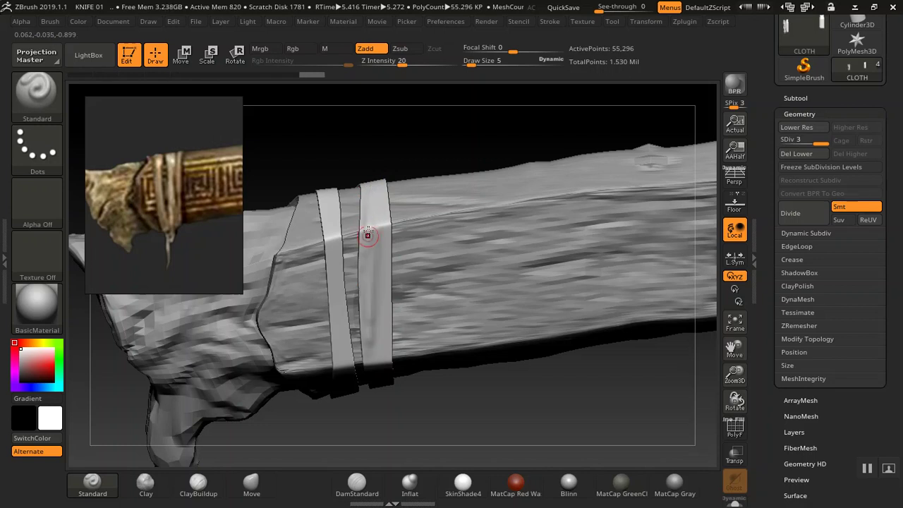
{"action": "left_click_drag", "start_coordinate": [368, 181], "coordinate": [374, 346]}
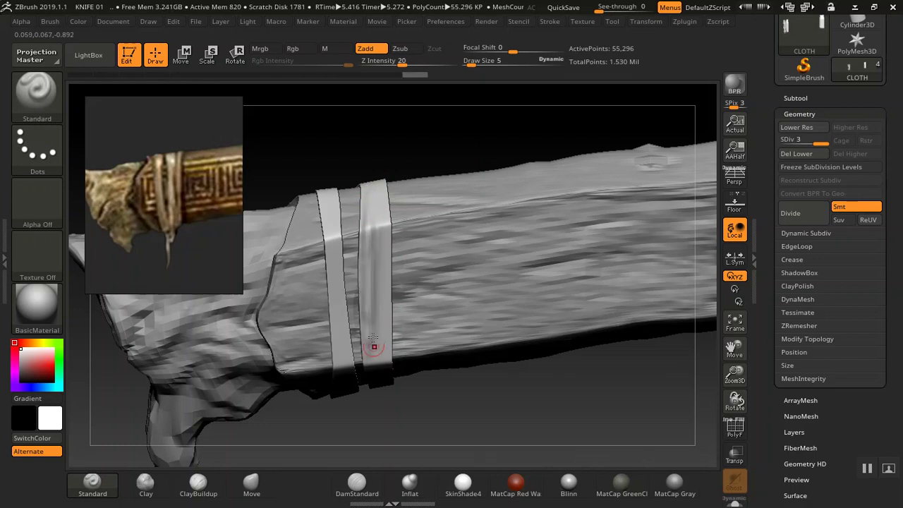
Step: Add more lengthwise folds near the wider strap's far edge and extend them toward its upper and lower bends
{"action": "mouse_move", "coordinate": [371, 402]}
{"action": "left_mouse_down"}
{"action": "mouse_move", "coordinate": [448, 373]}
{"action": "mouse_move", "coordinate": [450, 422]}
{"action": "mouse_move", "coordinate": [405, 347]}
{"action": "left_mouse_up"}
{"action": "left_click_drag", "start_coordinate": [393, 170], "coordinate": [391, 346]}
{"action": "left_click_drag", "start_coordinate": [396, 378], "coordinate": [395, 396]}
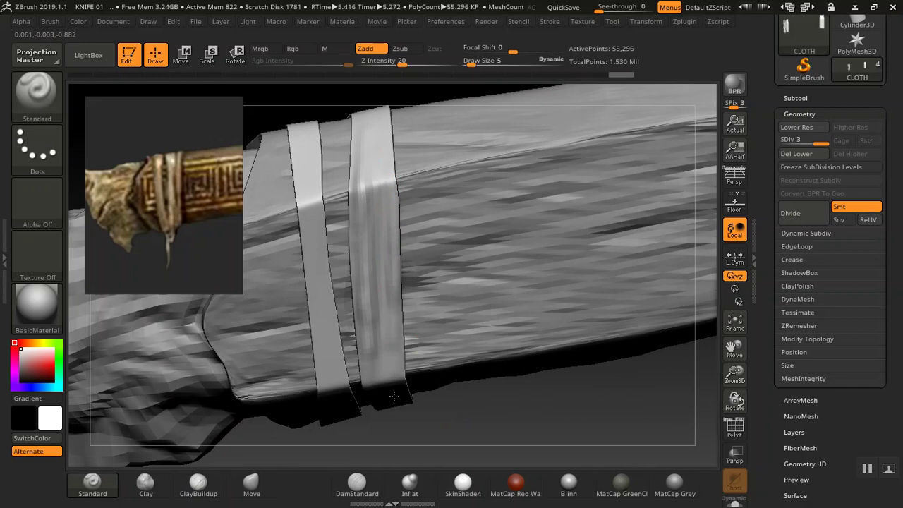
{"action": "left_click_drag", "start_coordinate": [391, 284], "coordinate": [392, 359]}
{"action": "left_click_drag", "start_coordinate": [393, 396], "coordinate": [375, 270]}
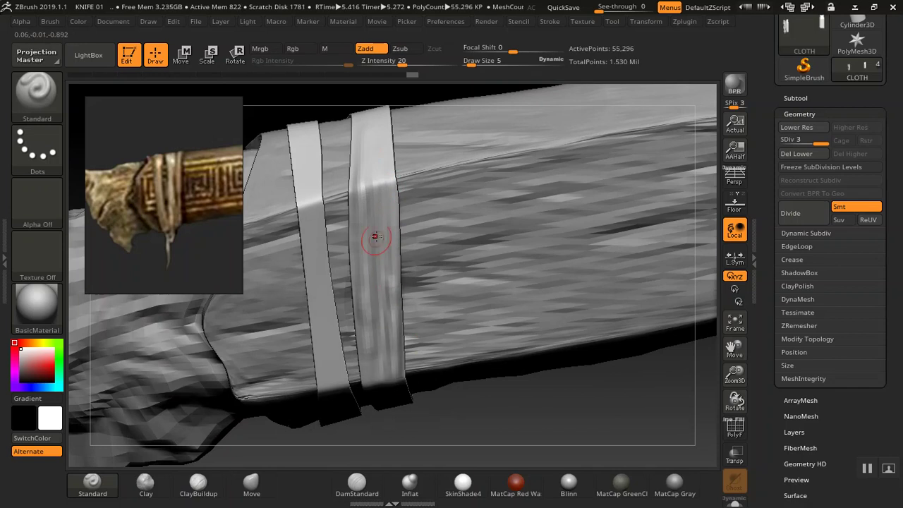
{"action": "mouse_move", "coordinate": [370, 153]}
{"action": "left_mouse_down"}
{"action": "mouse_move", "coordinate": [359, 283]}
{"action": "mouse_move", "coordinate": [363, 220]}
{"action": "left_mouse_up"}
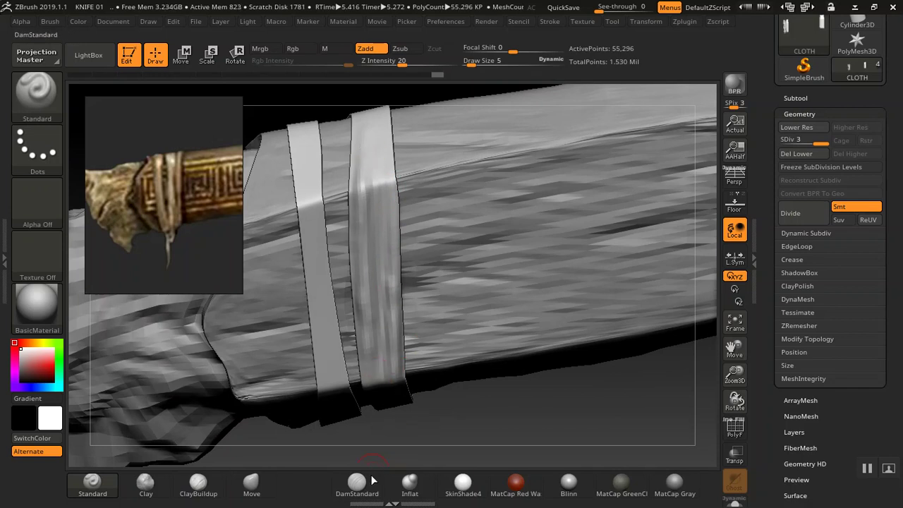
Step: Carve long creases between the folds on the wider strap's broad face with the DamStandard brush
{"action": "left_click", "coordinate": [357, 483]}
{"action": "left_click_drag", "start_coordinate": [379, 171], "coordinate": [383, 283]}
{"action": "left_click_drag", "start_coordinate": [374, 216], "coordinate": [384, 384]}
{"action": "left_click_drag", "start_coordinate": [381, 176], "coordinate": [384, 432]}
{"action": "left_click_drag", "start_coordinate": [382, 181], "coordinate": [384, 395]}
Step: Continue the raised folds over the wider strap's upper bend onto its top face with the Standard brush
{"action": "mouse_move", "coordinate": [497, 411]}
{"action": "left_mouse_down"}
{"action": "mouse_move", "coordinate": [485, 324]}
{"action": "mouse_move", "coordinate": [473, 311]}
{"action": "mouse_move", "coordinate": [487, 414]}
{"action": "mouse_move", "coordinate": [507, 412]}
{"action": "mouse_move", "coordinate": [516, 357]}
{"action": "mouse_move", "coordinate": [487, 395]}
{"action": "left_mouse_up"}
{"action": "left_click", "coordinate": [90, 485]}
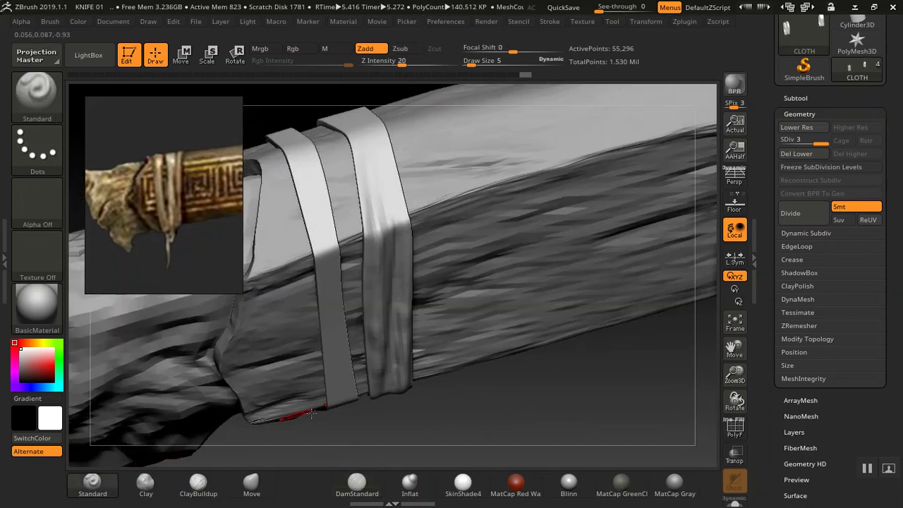
{"action": "left_click_drag", "start_coordinate": [483, 391], "coordinate": [409, 318]}
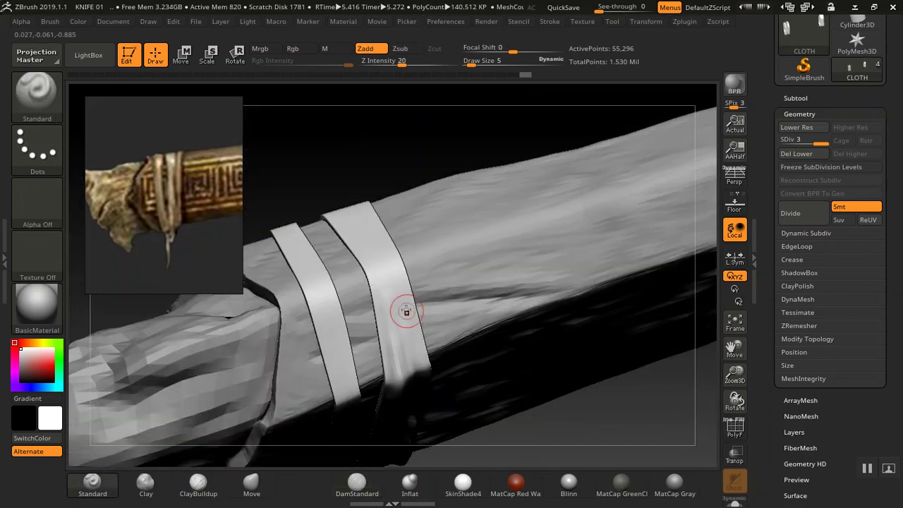
{"action": "left_click_drag", "start_coordinate": [385, 239], "coordinate": [390, 358]}
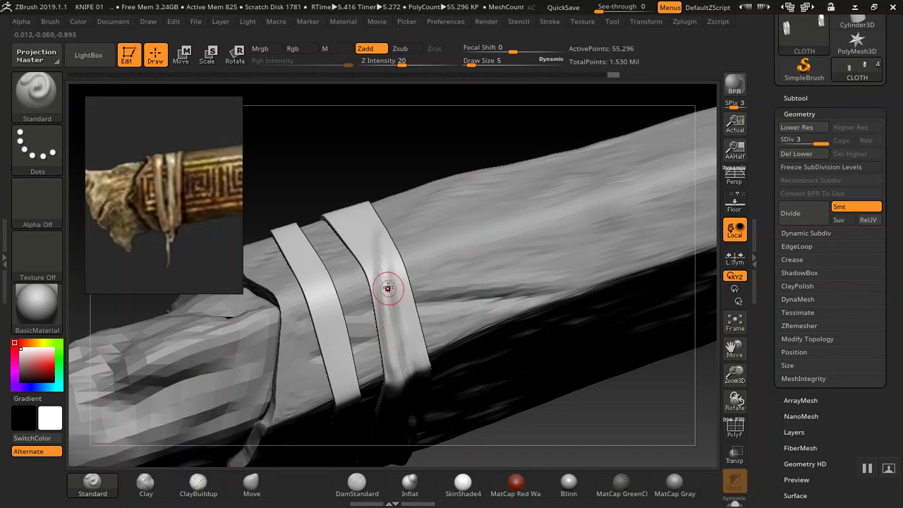
{"action": "left_click_drag", "start_coordinate": [391, 256], "coordinate": [408, 349], "text": "shift"}
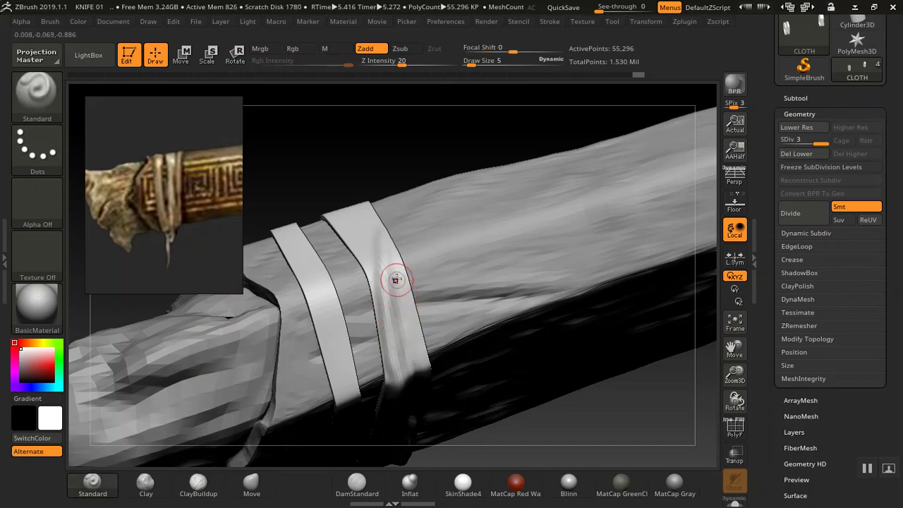
{"action": "left_click_drag", "start_coordinate": [408, 293], "coordinate": [423, 363]}
{"action": "left_click_drag", "start_coordinate": [402, 264], "coordinate": [417, 344]}
{"action": "left_click_drag", "start_coordinate": [404, 299], "coordinate": [414, 396]}
Step: Carve DamStandard creases along the wider strap's top face up to its next bend
{"action": "left_click", "coordinate": [357, 487]}
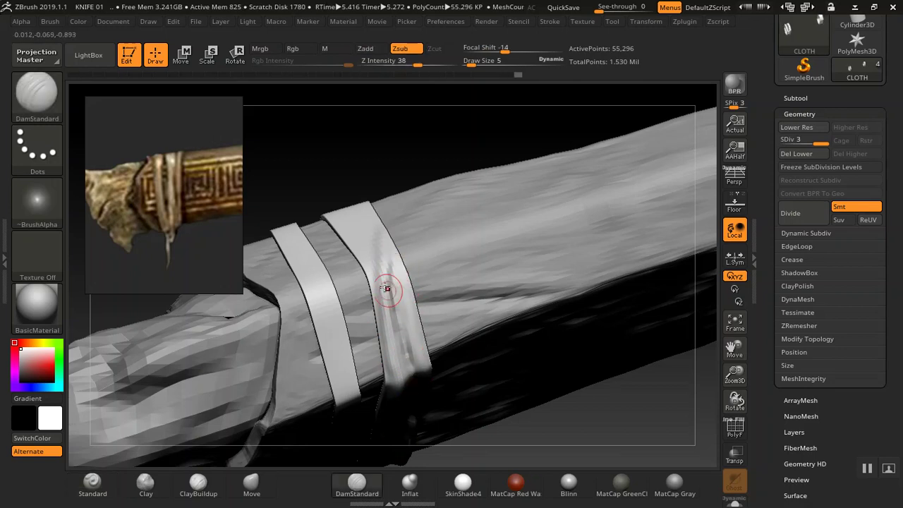
{"action": "left_click_drag", "start_coordinate": [401, 176], "coordinate": [423, 292]}
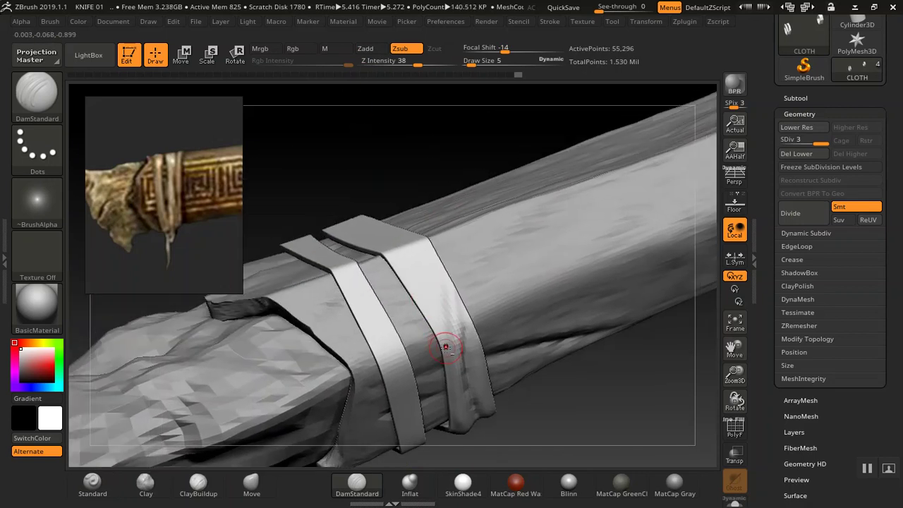
{"action": "left_click_drag", "start_coordinate": [436, 316], "coordinate": [398, 242]}
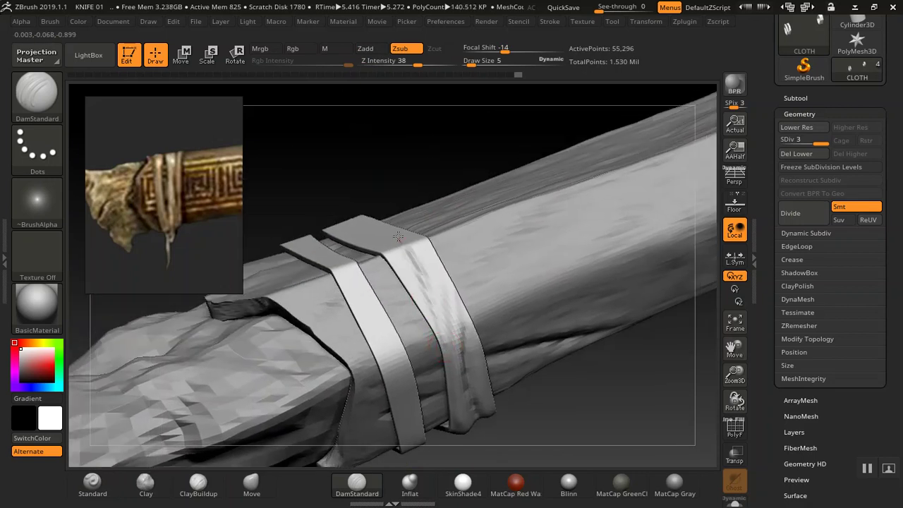
{"action": "mouse_move", "coordinate": [431, 312]}
{"action": "left_mouse_down"}
{"action": "mouse_move", "coordinate": [402, 254]}
{"action": "mouse_move", "coordinate": [393, 263]}
{"action": "left_mouse_up"}
{"action": "left_click_drag", "start_coordinate": [416, 300], "coordinate": [396, 251]}
{"action": "left_click_drag", "start_coordinate": [433, 313], "coordinate": [399, 240]}
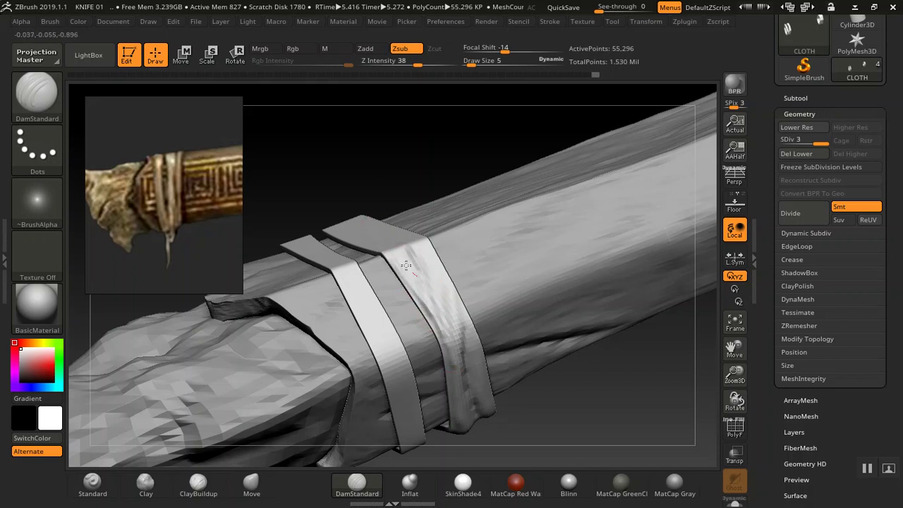
Step: Carve creases around the far corner of the wider strap's top face and build up a fold between them with the Standard brush
{"action": "mouse_move", "coordinate": [413, 169]}
{"action": "left_mouse_down"}
{"action": "mouse_move", "coordinate": [459, 197]}
{"action": "mouse_move", "coordinate": [471, 170]}
{"action": "left_mouse_up"}
{"action": "mouse_move", "coordinate": [408, 248]}
{"action": "left_mouse_down"}
{"action": "mouse_move", "coordinate": [435, 329]}
{"action": "mouse_move", "coordinate": [446, 324]}
{"action": "left_mouse_up"}
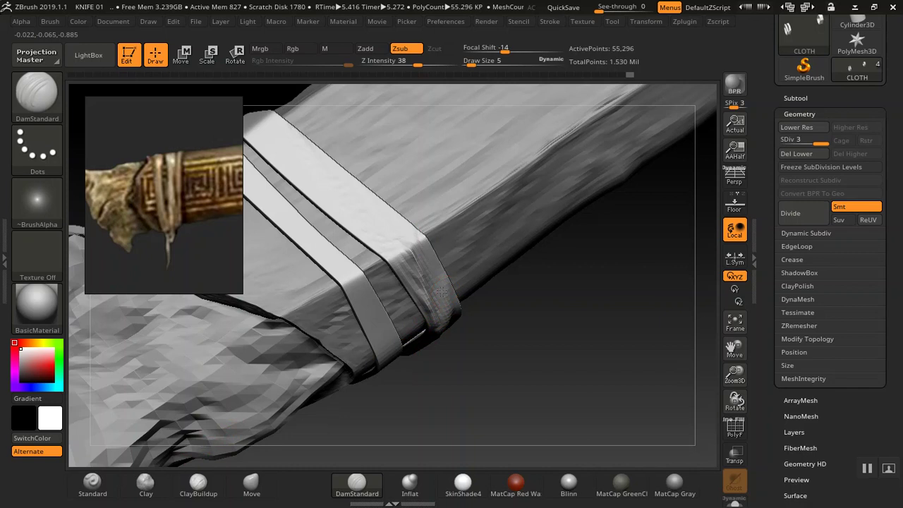
{"action": "left_click_drag", "start_coordinate": [405, 232], "coordinate": [414, 256]}
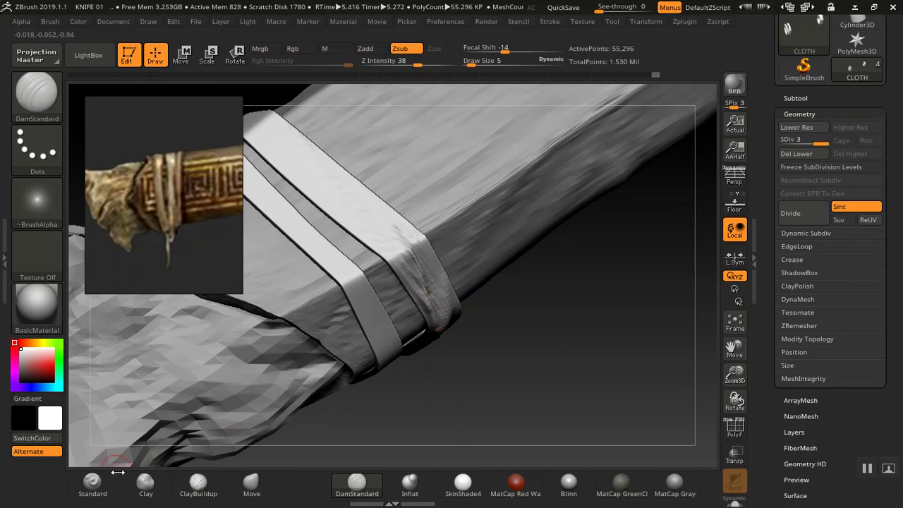
{"action": "left_click", "coordinate": [92, 485]}
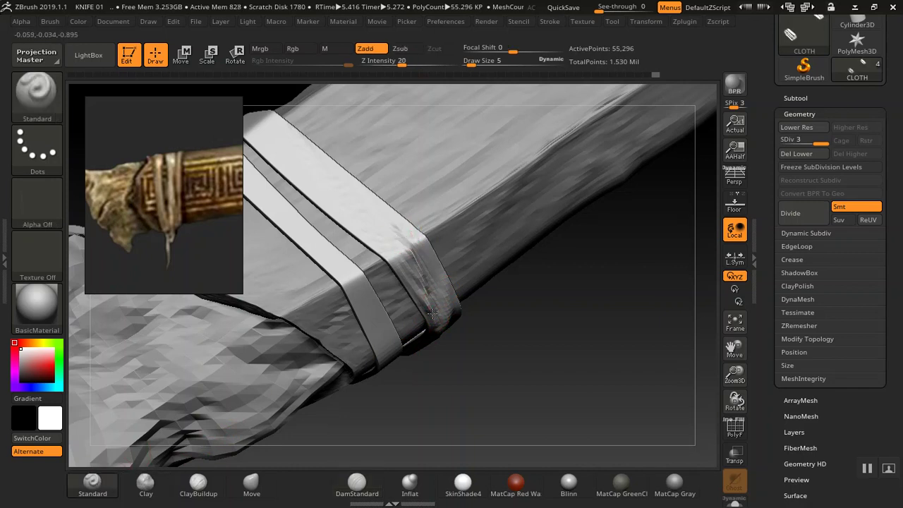
{"action": "left_click_drag", "start_coordinate": [405, 249], "coordinate": [446, 311]}
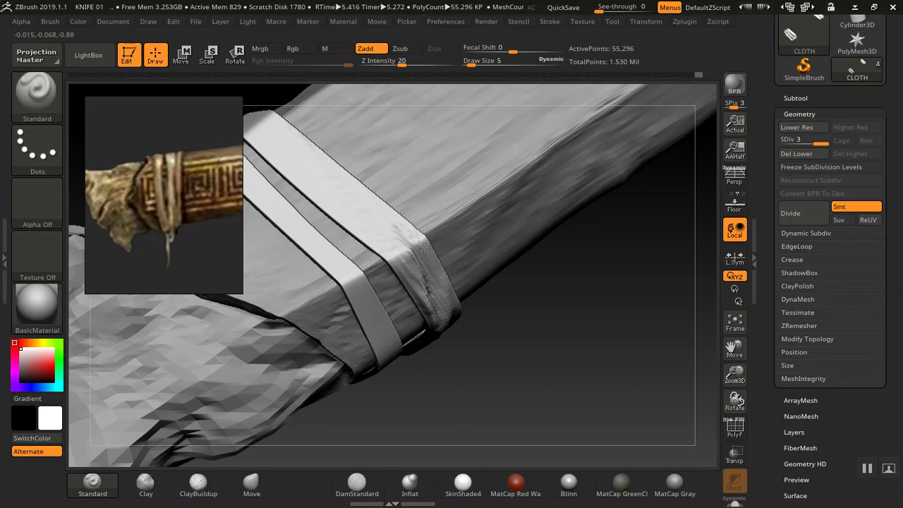
Step: Build up raised folds over the wider strap's next bend and onto its adjoining narrow side face with the Standard brush
{"action": "mouse_move", "coordinate": [500, 318]}
{"action": "left_mouse_down"}
{"action": "mouse_move", "coordinate": [659, 180]}
{"action": "mouse_move", "coordinate": [477, 177]}
{"action": "mouse_move", "coordinate": [489, 361]}
{"action": "left_mouse_up"}
{"action": "mouse_move", "coordinate": [498, 440]}
{"action": "left_mouse_down"}
{"action": "mouse_move", "coordinate": [536, 204]}
{"action": "mouse_move", "coordinate": [469, 365]}
{"action": "left_mouse_up"}
{"action": "left_click_drag", "start_coordinate": [545, 101], "coordinate": [541, 86], "text": "alt"}
{"action": "mouse_move", "coordinate": [427, 383]}
{"action": "left_mouse_down"}
{"action": "mouse_move", "coordinate": [422, 370]}
{"action": "mouse_move", "coordinate": [424, 417]}
{"action": "left_mouse_up"}
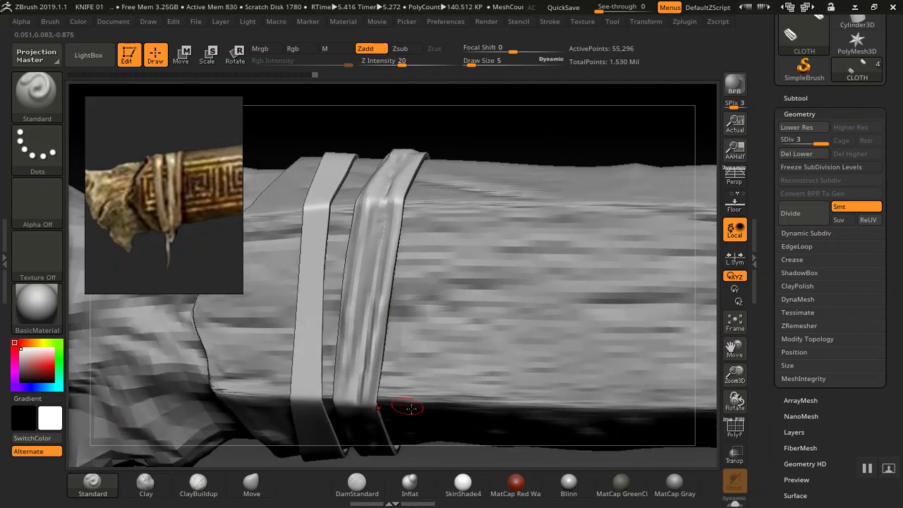
{"action": "left_click_drag", "start_coordinate": [508, 141], "coordinate": [539, 84]}
{"action": "left_click_drag", "start_coordinate": [426, 383], "coordinate": [625, 250]}
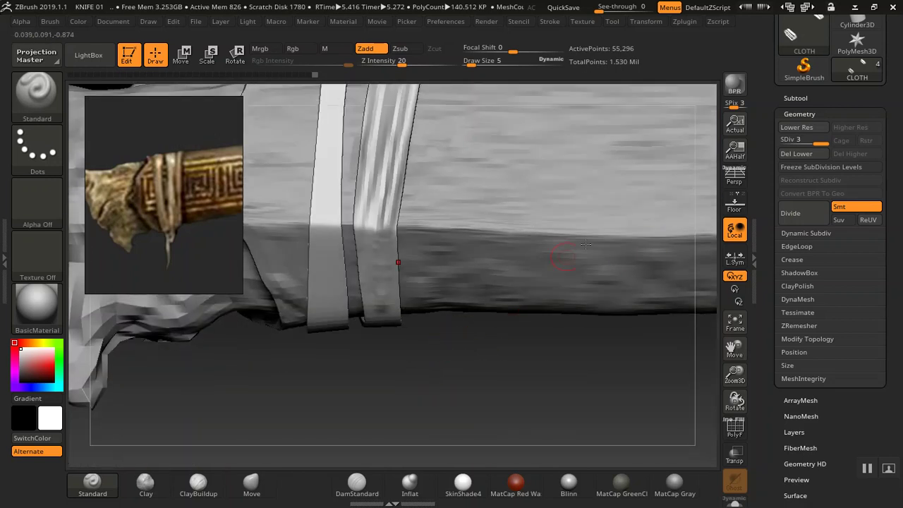
{"action": "left_click_drag", "start_coordinate": [484, 343], "coordinate": [440, 315]}
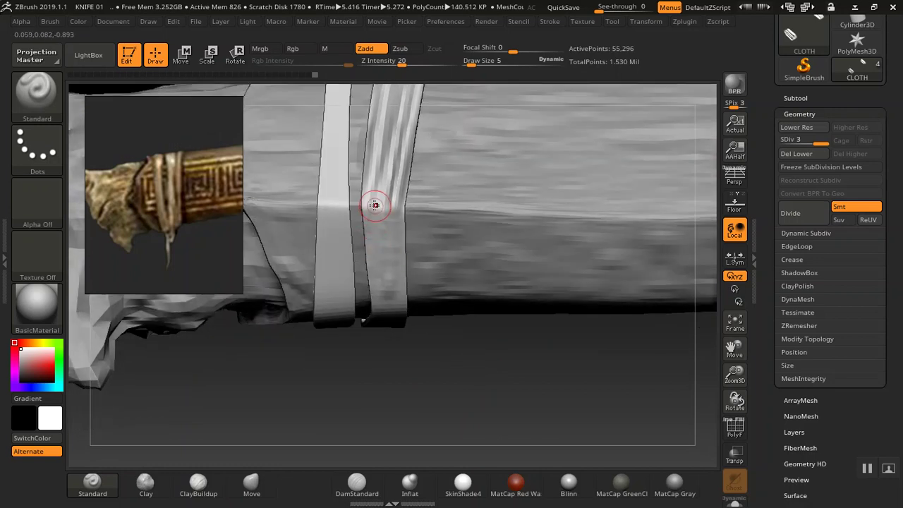
{"action": "mouse_move", "coordinate": [377, 204]}
{"action": "left_mouse_down"}
{"action": "mouse_move", "coordinate": [374, 260]}
{"action": "mouse_move", "coordinate": [377, 161]}
{"action": "mouse_move", "coordinate": [379, 184]}
{"action": "left_mouse_up"}
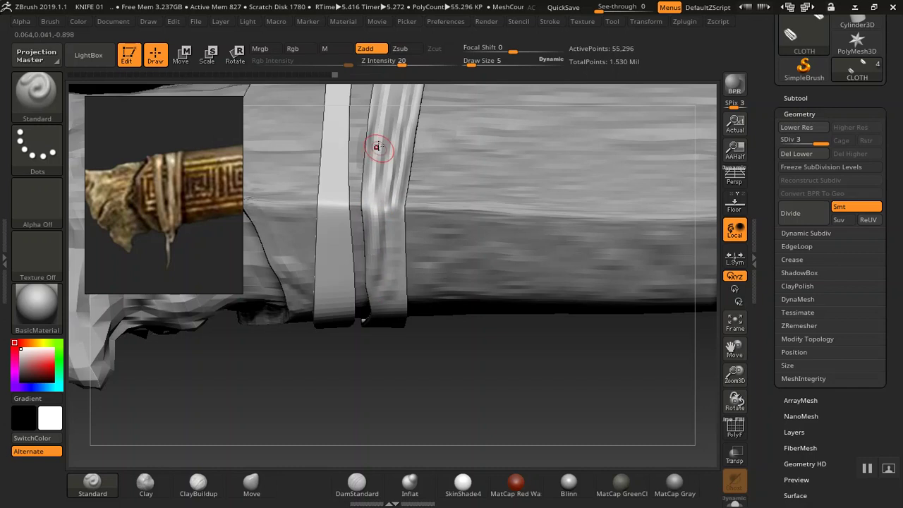
{"action": "left_click_drag", "start_coordinate": [390, 289], "coordinate": [395, 218]}
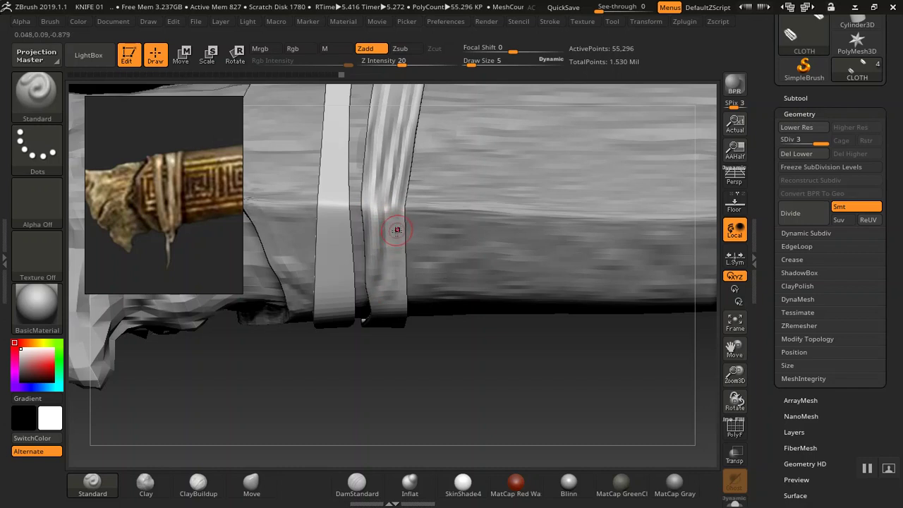
{"action": "left_click_drag", "start_coordinate": [400, 276], "coordinate": [402, 227]}
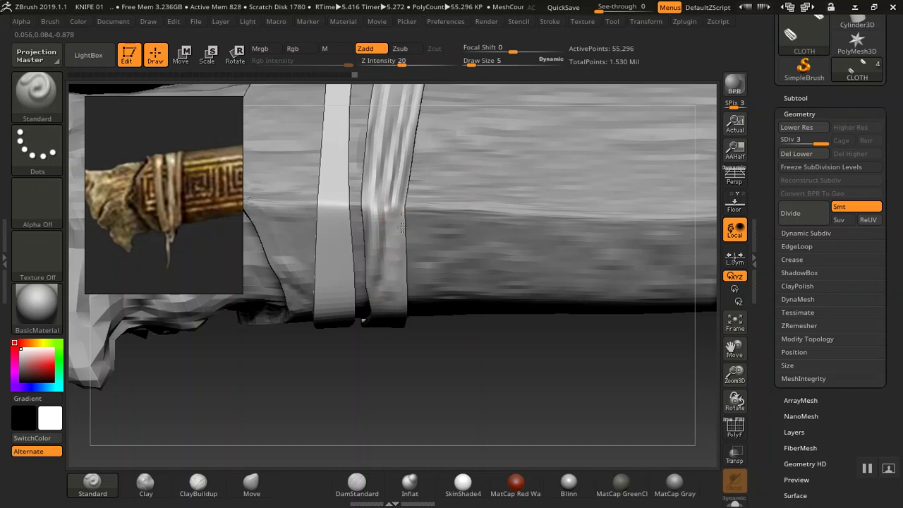
Step: Carve creases between the folds on the wider strap's narrow side face with the DamStandard brush
{"action": "left_click", "coordinate": [357, 483]}
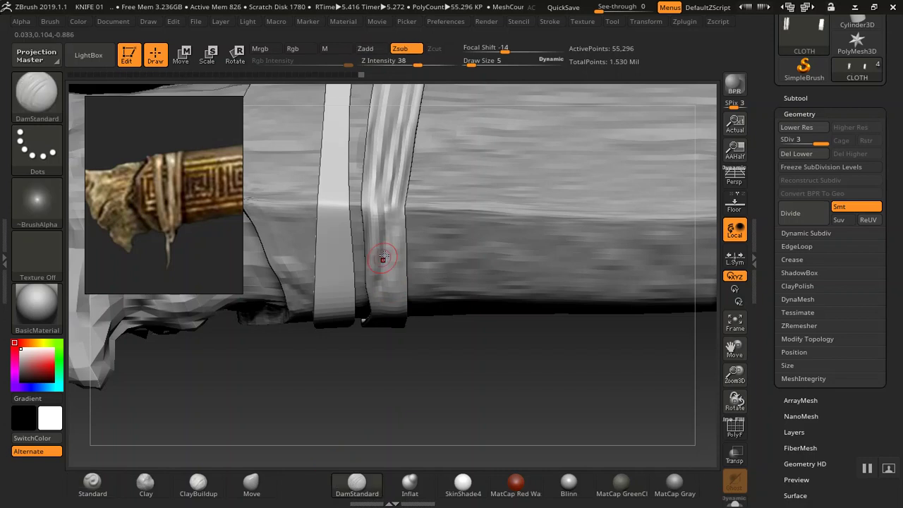
{"action": "mouse_move", "coordinate": [383, 235]}
{"action": "left_mouse_down"}
{"action": "mouse_move", "coordinate": [388, 226]}
{"action": "mouse_move", "coordinate": [390, 259]}
{"action": "left_mouse_up"}
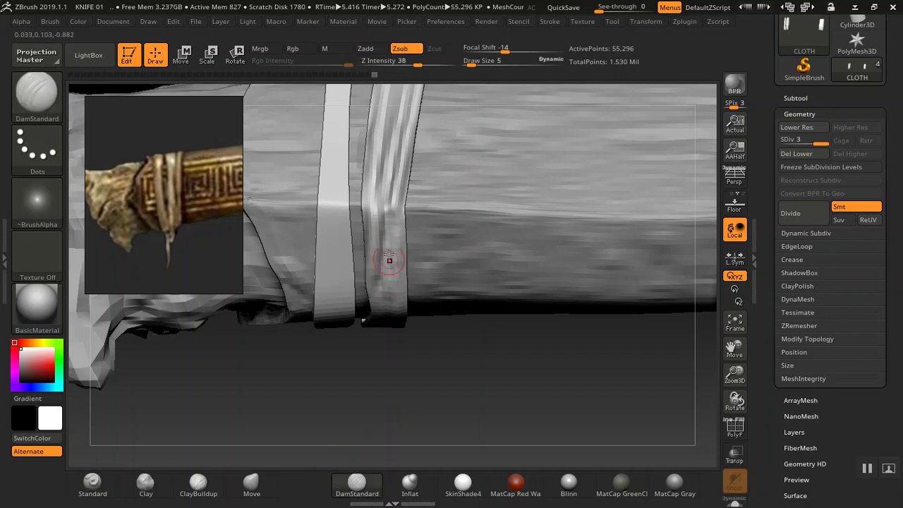
{"action": "mouse_move", "coordinate": [386, 371]}
{"action": "left_mouse_down"}
{"action": "mouse_move", "coordinate": [393, 386]}
{"action": "mouse_move", "coordinate": [400, 369]}
{"action": "left_mouse_up"}
{"action": "left_click_drag", "start_coordinate": [402, 421], "coordinate": [375, 322]}
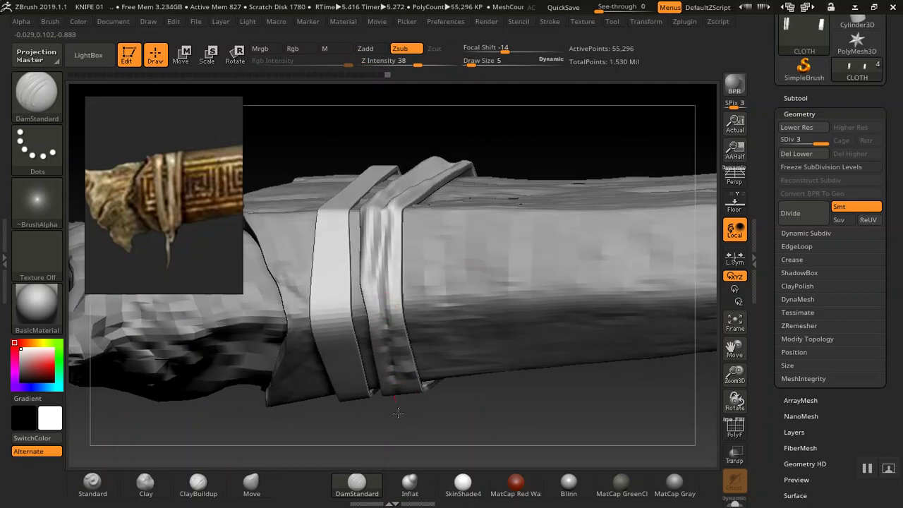
Step: Extend the raised folds along the wider strap's side face to its following bend with the Standard brush
{"action": "left_click", "coordinate": [93, 483]}
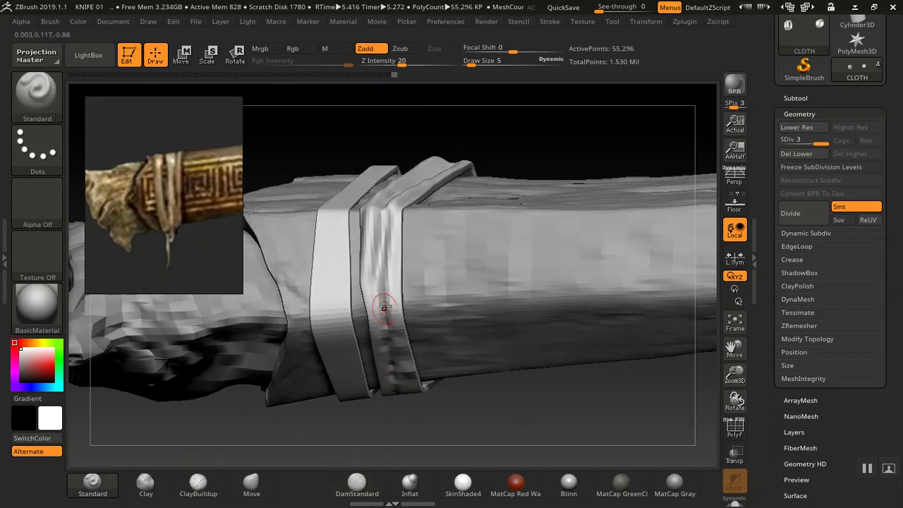
{"action": "left_click_drag", "start_coordinate": [381, 360], "coordinate": [374, 292]}
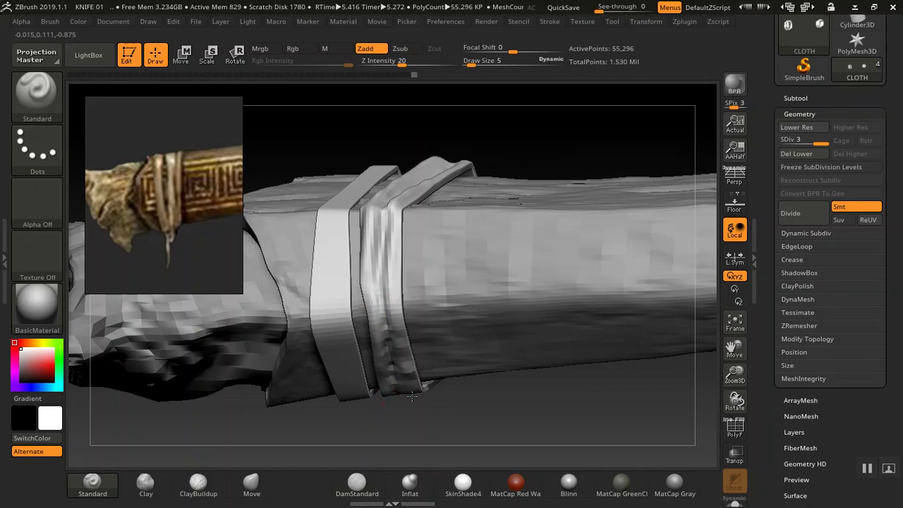
{"action": "left_click_drag", "start_coordinate": [392, 288], "coordinate": [396, 311]}
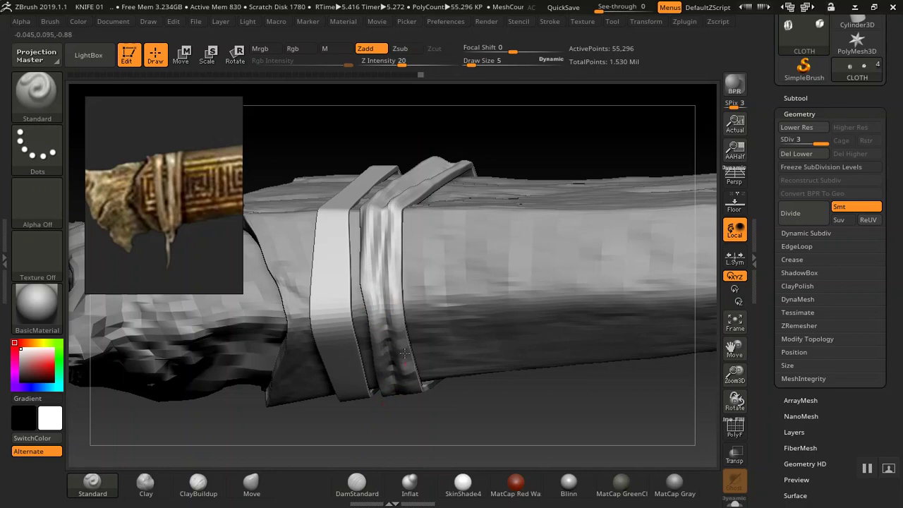
Step: Raise long folds along the wider strap's opposite broad face with the Standard brush
{"action": "mouse_move", "coordinate": [384, 415]}
{"action": "left_mouse_down"}
{"action": "mouse_move", "coordinate": [468, 209]}
{"action": "mouse_move", "coordinate": [449, 382]}
{"action": "mouse_move", "coordinate": [460, 416]}
{"action": "left_mouse_up"}
{"action": "left_click_drag", "start_coordinate": [484, 133], "coordinate": [444, 143]}
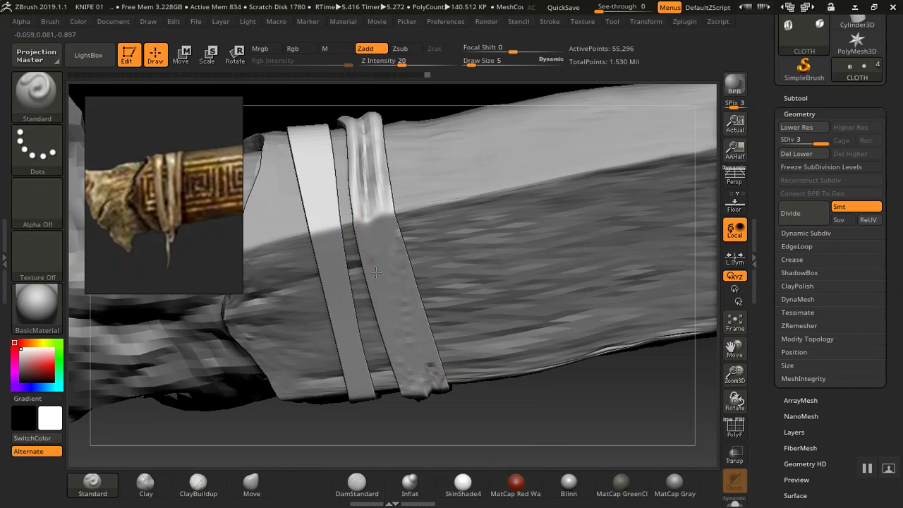
{"action": "mouse_move", "coordinate": [378, 215]}
{"action": "left_mouse_down"}
{"action": "mouse_move", "coordinate": [387, 264]}
{"action": "mouse_move", "coordinate": [376, 228]}
{"action": "mouse_move", "coordinate": [375, 258]}
{"action": "mouse_move", "coordinate": [396, 283]}
{"action": "left_mouse_up"}
{"action": "left_click_drag", "start_coordinate": [405, 373], "coordinate": [407, 360]}
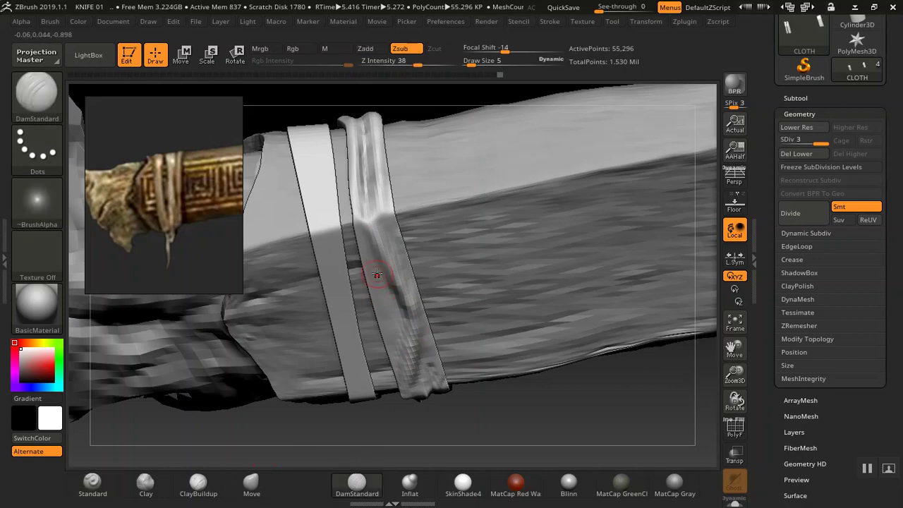
Step: Carve long DamStandard creases along the folds on the wider strap's opposite broad face
{"action": "left_click_drag", "start_coordinate": [391, 314], "coordinate": [397, 347]}
{"action": "mouse_move", "coordinate": [371, 241]}
{"action": "left_mouse_down"}
{"action": "mouse_move", "coordinate": [388, 290]}
{"action": "mouse_move", "coordinate": [398, 380]}
{"action": "left_mouse_up"}
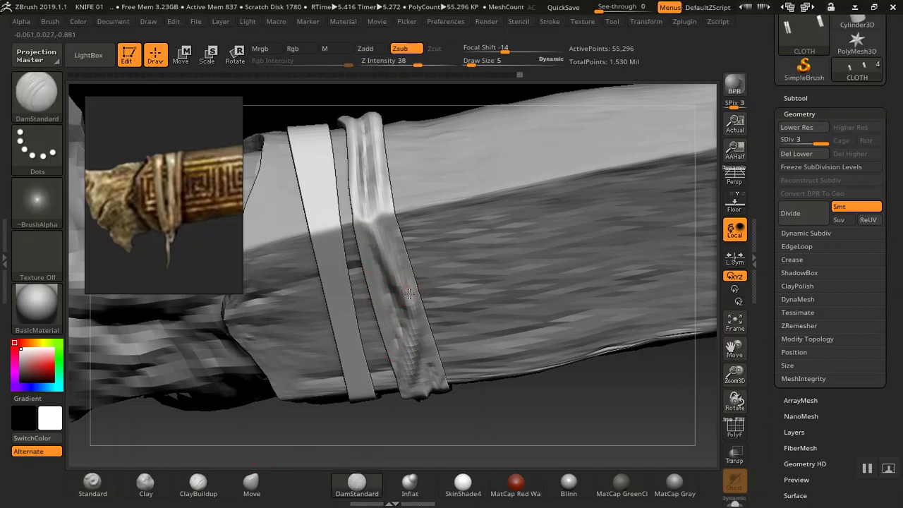
{"action": "left_click_drag", "start_coordinate": [388, 214], "coordinate": [404, 305]}
{"action": "left_click_drag", "start_coordinate": [367, 227], "coordinate": [400, 377]}
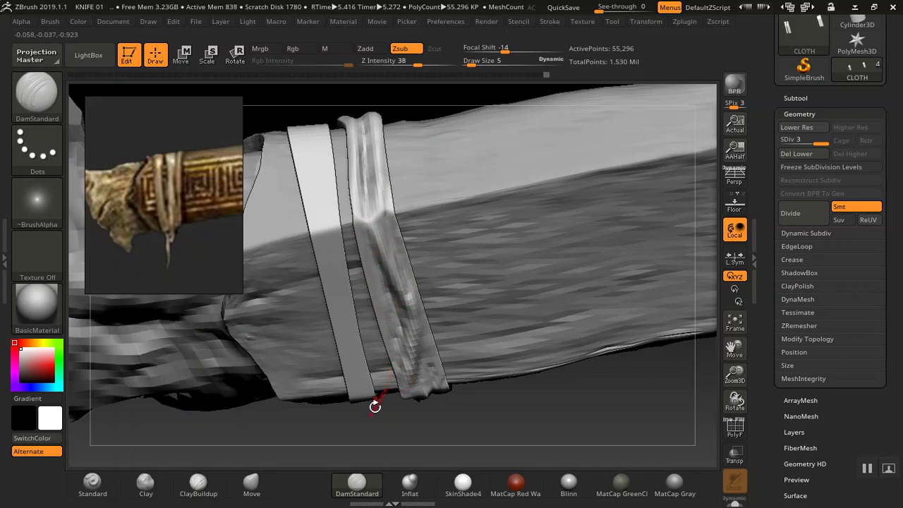
Step: Reduce the Standard brush's draw size to 3 and add fine folds on the wider strap's opposite broad face and around its far corner
{"action": "left_click", "coordinate": [93, 485]}
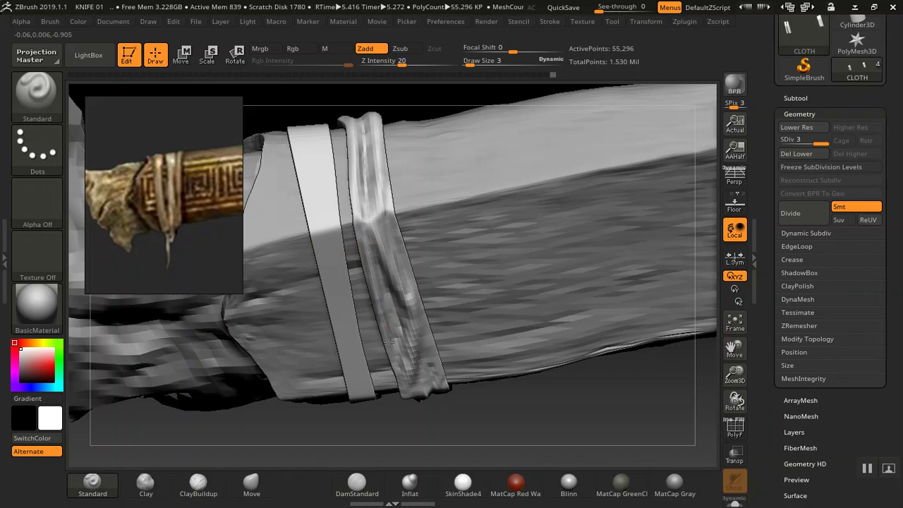
{"action": "left_click_drag", "start_coordinate": [482, 417], "coordinate": [474, 142]}
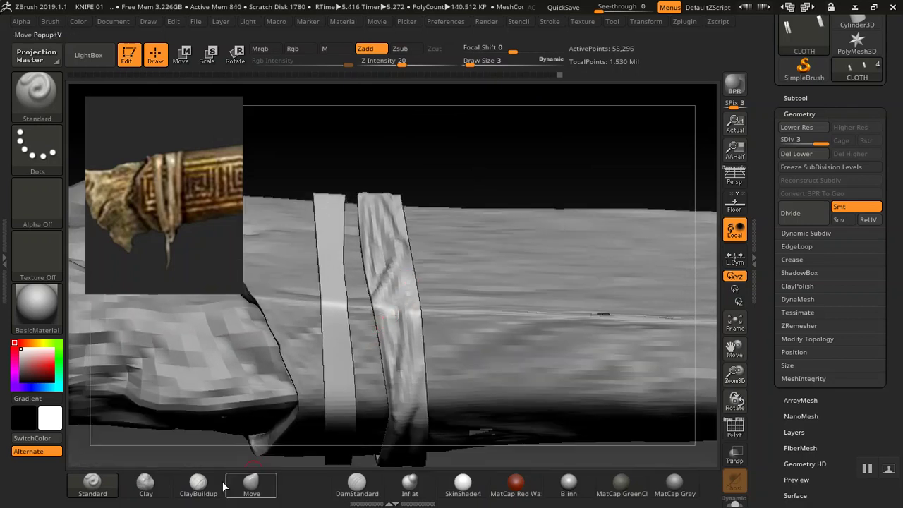
{"action": "left_click", "coordinate": [101, 489]}
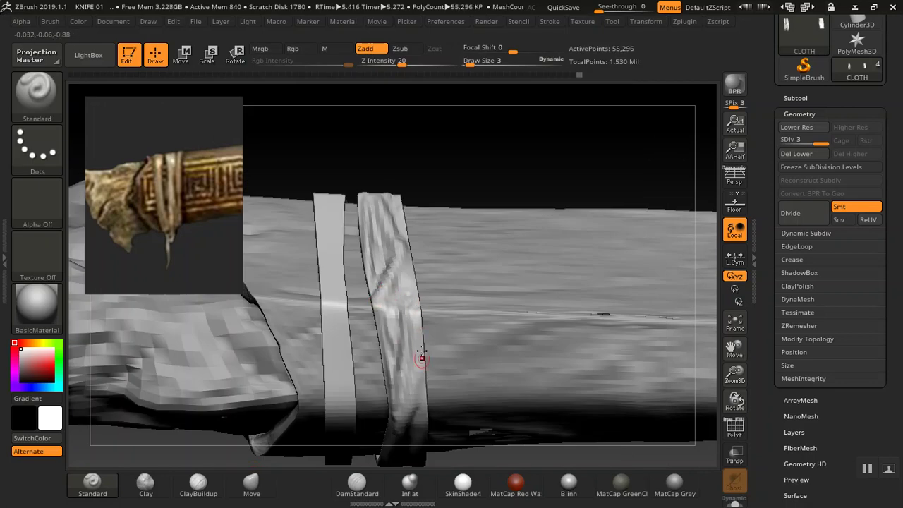
{"action": "left_click_drag", "start_coordinate": [474, 144], "coordinate": [415, 245]}
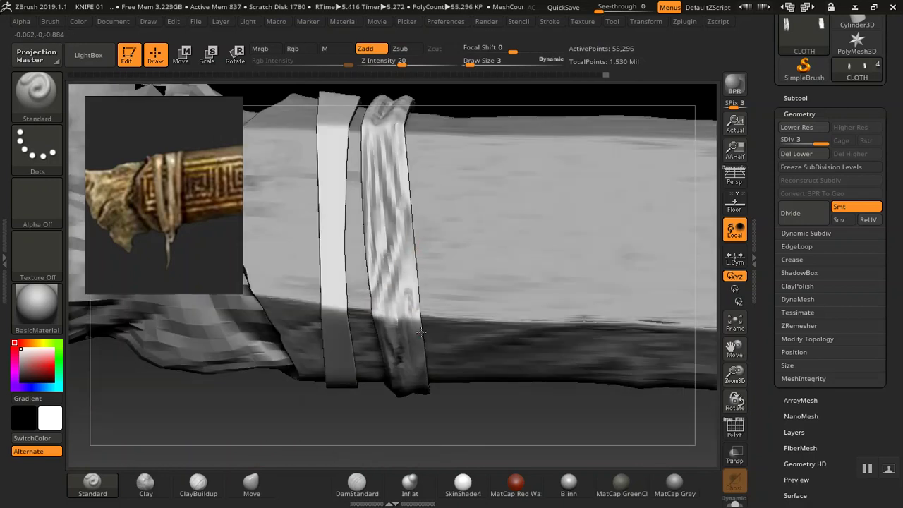
Step: Carve DamStandard creases across the wider strap's far corner and build up folds on the adjoining narrow face with the Standard brush
{"action": "left_click", "coordinate": [356, 484]}
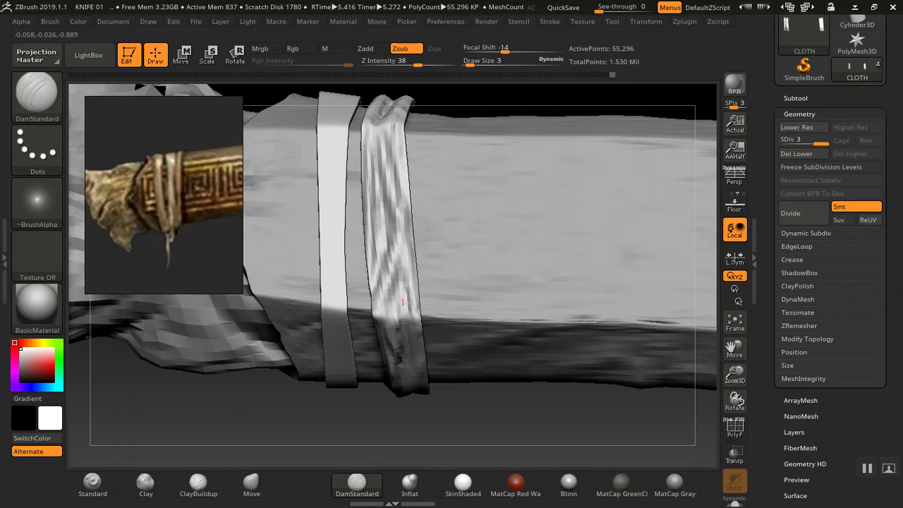
{"action": "left_click_drag", "start_coordinate": [515, 102], "coordinate": [415, 221]}
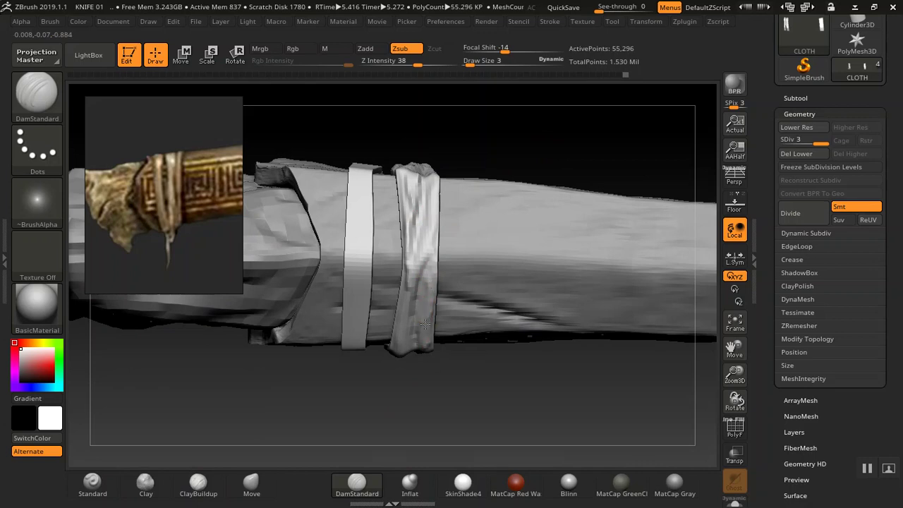
{"action": "left_click", "coordinate": [92, 483]}
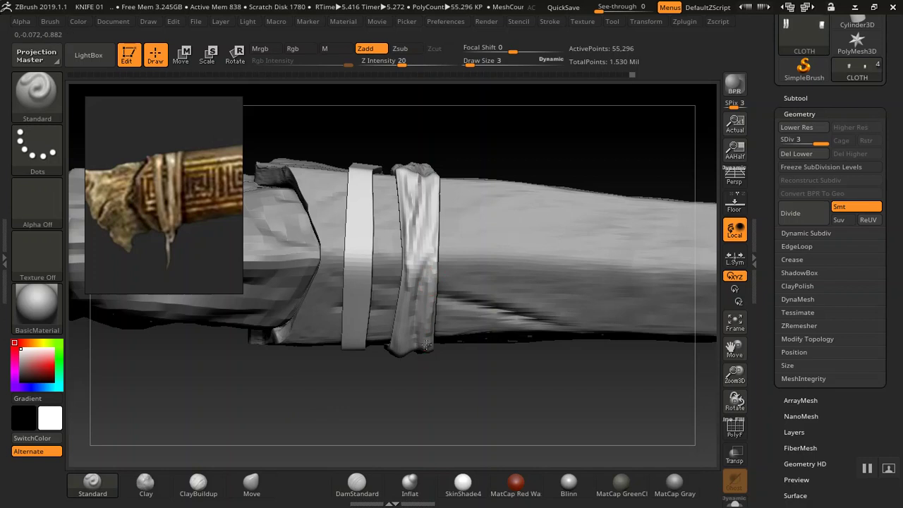
Step: Deepen the creases on the wider strap's last narrow face and around the bend onto the first broad face with DamStandard
{"action": "left_click_drag", "start_coordinate": [420, 401], "coordinate": [429, 383]}
{"action": "left_click_drag", "start_coordinate": [397, 437], "coordinate": [392, 409]}
{"action": "left_click", "coordinate": [357, 484]}
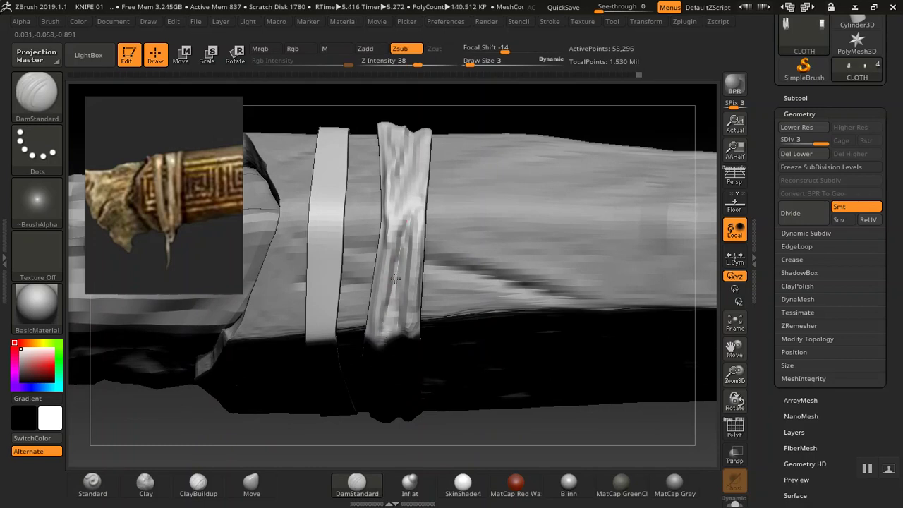
{"action": "mouse_move", "coordinate": [518, 422]}
{"action": "left_mouse_down"}
{"action": "mouse_move", "coordinate": [522, 287]}
{"action": "mouse_move", "coordinate": [538, 288]}
{"action": "left_mouse_up"}
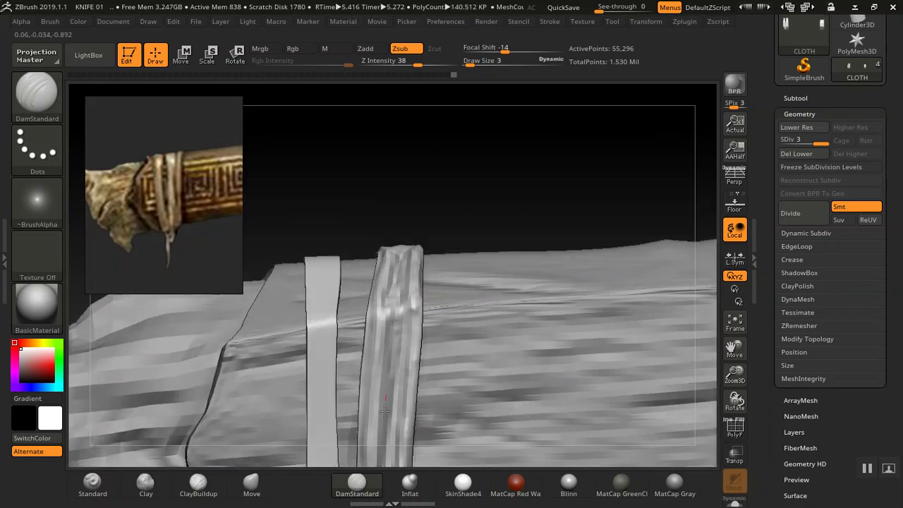
Step: Raise the first folds along the narrower strap's broad face with the Standard brush
{"action": "left_click_drag", "start_coordinate": [474, 205], "coordinate": [472, 377]}
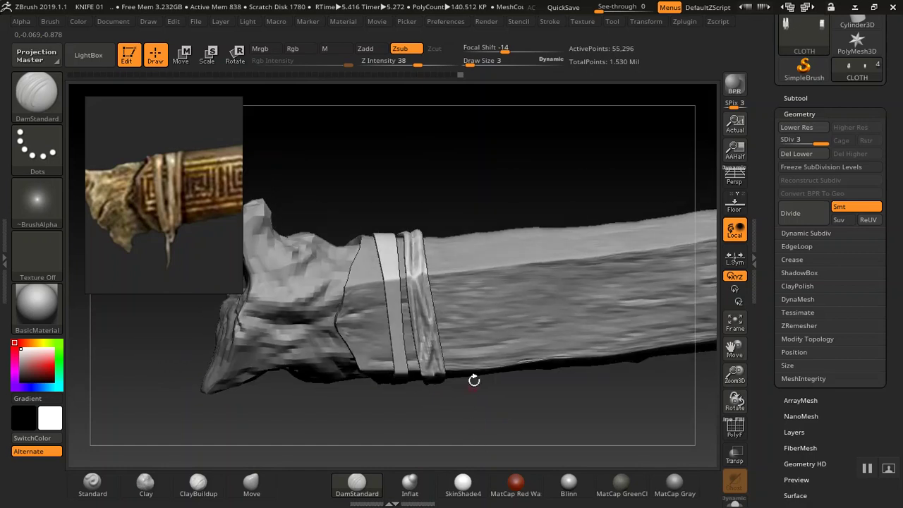
{"action": "left_click_drag", "start_coordinate": [466, 208], "coordinate": [481, 195]}
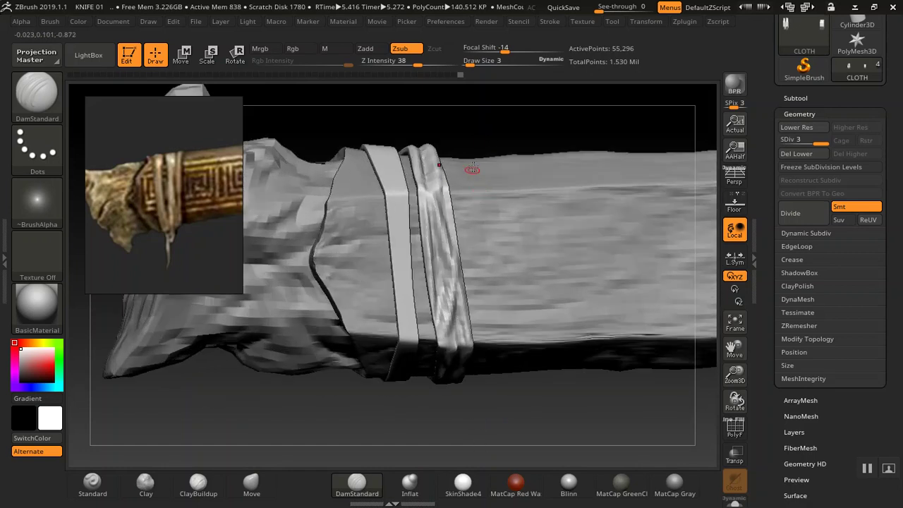
{"action": "left_click_drag", "start_coordinate": [496, 139], "coordinate": [413, 195]}
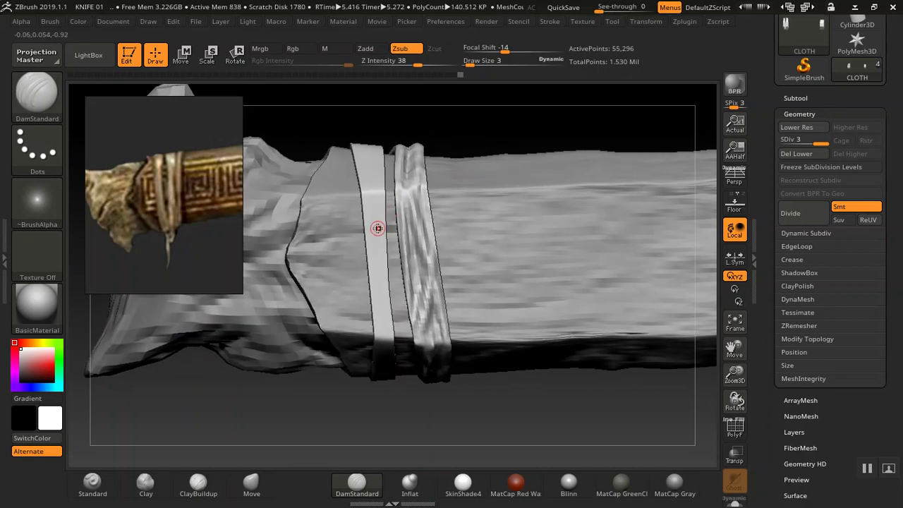
{"action": "left_click", "coordinate": [92, 484]}
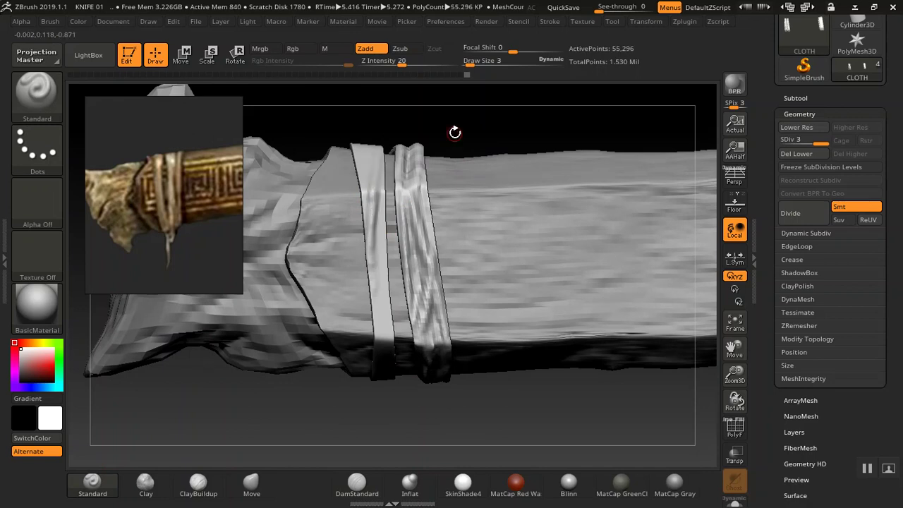
Step: Build up folds along the narrower strap's adjoining side face with the Standard brush
{"action": "mouse_move", "coordinate": [454, 135]}
{"action": "left_mouse_down"}
{"action": "mouse_move", "coordinate": [517, 335]}
{"action": "mouse_move", "coordinate": [510, 195]}
{"action": "mouse_move", "coordinate": [459, 261]}
{"action": "mouse_move", "coordinate": [374, 262]}
{"action": "left_mouse_up"}
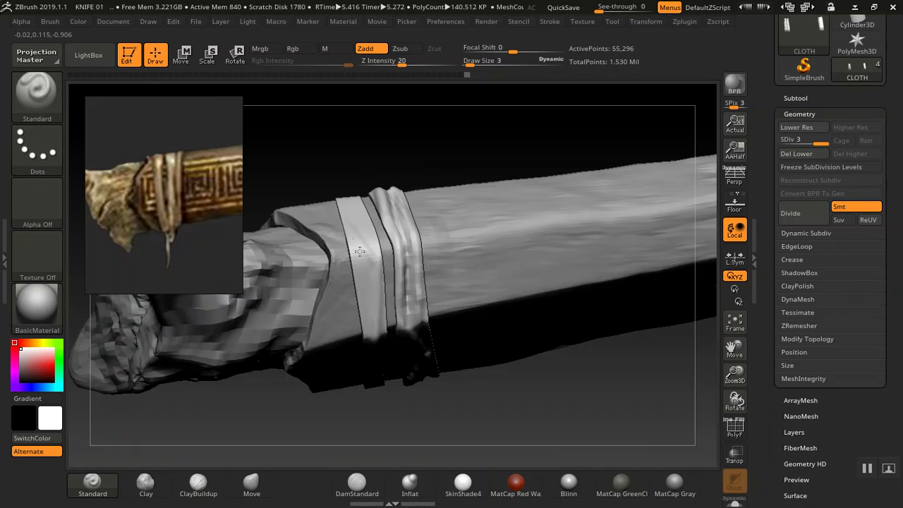
{"action": "mouse_move", "coordinate": [359, 233]}
{"action": "left_mouse_down"}
{"action": "mouse_move", "coordinate": [379, 310]}
{"action": "mouse_move", "coordinate": [375, 300]}
{"action": "left_mouse_up"}
{"action": "mouse_move", "coordinate": [421, 201]}
{"action": "left_mouse_down"}
{"action": "mouse_move", "coordinate": [434, 272]}
{"action": "mouse_move", "coordinate": [363, 223]}
{"action": "left_mouse_up"}
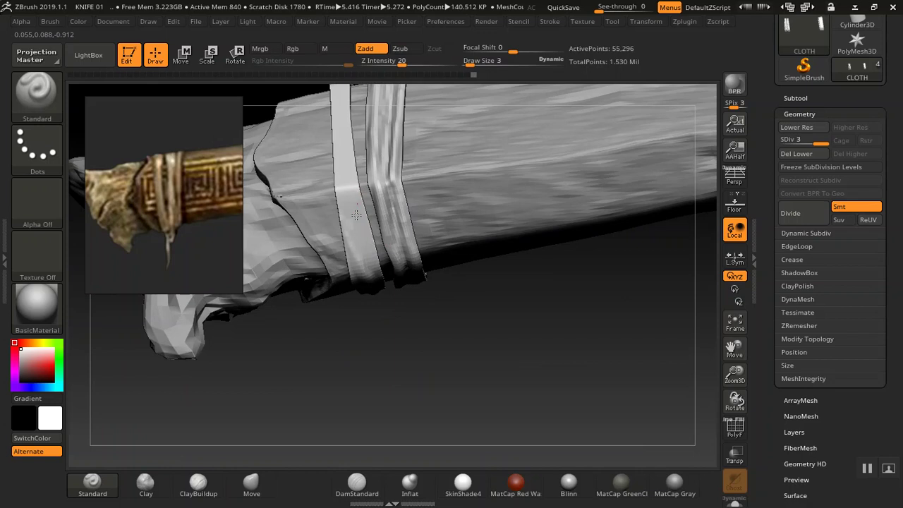
Step: Continue the raised folds around the narrower strap's remaining faces and corners with the Standard brush
{"action": "left_click_drag", "start_coordinate": [414, 343], "coordinate": [379, 282]}
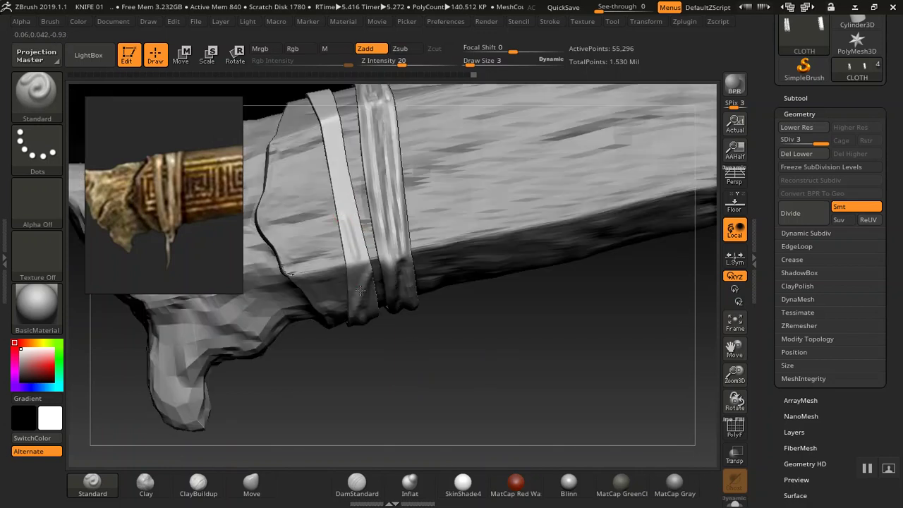
{"action": "mouse_move", "coordinate": [437, 337]}
{"action": "left_mouse_down"}
{"action": "mouse_move", "coordinate": [445, 296]}
{"action": "mouse_move", "coordinate": [437, 329]}
{"action": "left_mouse_up"}
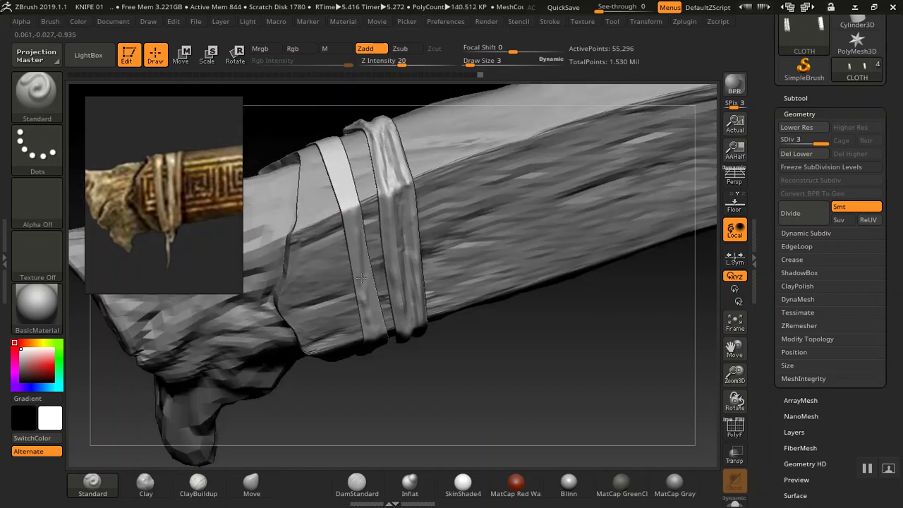
{"action": "mouse_move", "coordinate": [435, 371]}
{"action": "left_mouse_down"}
{"action": "mouse_move", "coordinate": [468, 344]}
{"action": "mouse_move", "coordinate": [426, 303]}
{"action": "mouse_move", "coordinate": [505, 401]}
{"action": "mouse_move", "coordinate": [379, 264]}
{"action": "left_mouse_up"}
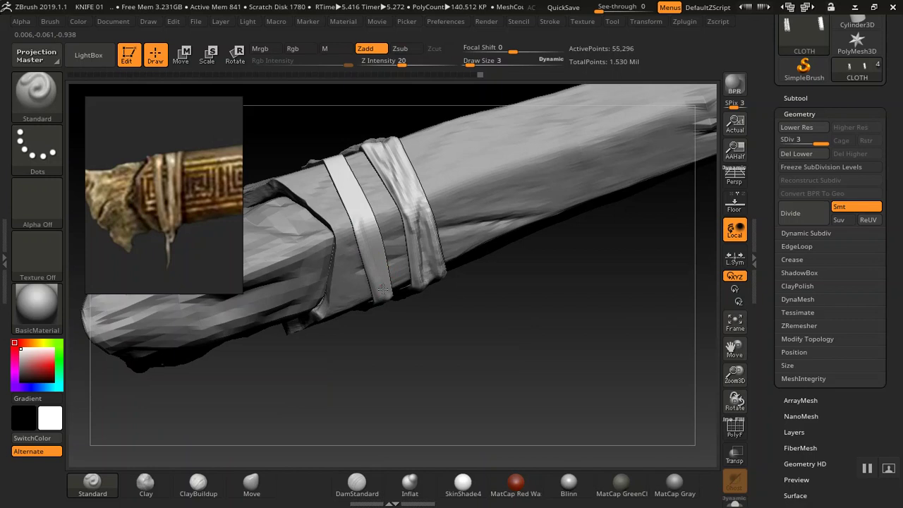
{"action": "mouse_move", "coordinate": [423, 408]}
{"action": "left_mouse_down"}
{"action": "mouse_move", "coordinate": [432, 338]}
{"action": "mouse_move", "coordinate": [391, 252]}
{"action": "mouse_move", "coordinate": [403, 259]}
{"action": "left_mouse_up"}
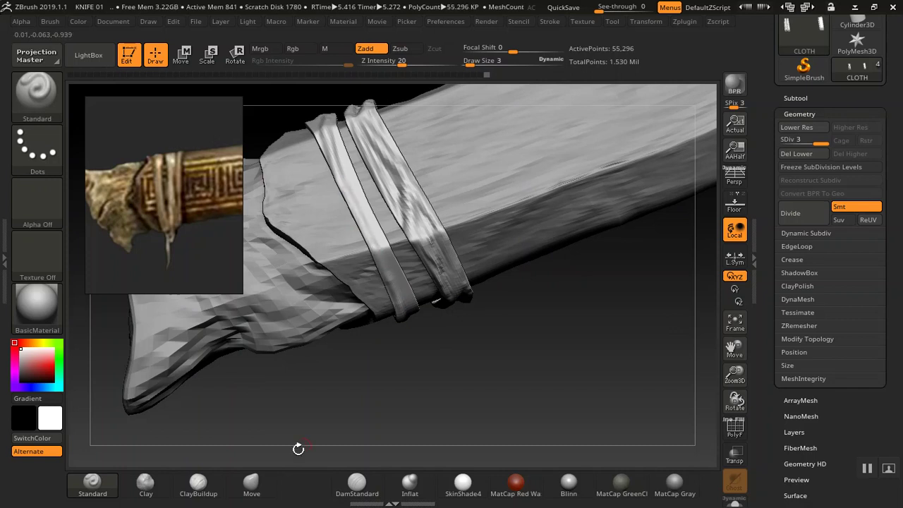
Step: Cut creases into the narrower strap's broad face up to the corner with the DamStandard brush
{"action": "left_click", "coordinate": [356, 483]}
{"action": "mouse_move", "coordinate": [466, 397]}
{"action": "left_mouse_down"}
{"action": "mouse_move", "coordinate": [477, 442]}
{"action": "mouse_move", "coordinate": [494, 318]}
{"action": "mouse_move", "coordinate": [496, 386]}
{"action": "left_mouse_up"}
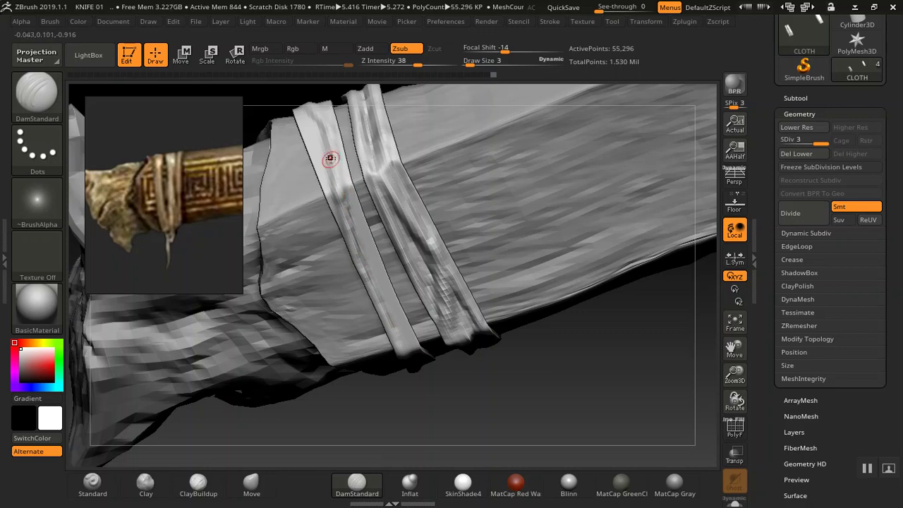
{"action": "mouse_move", "coordinate": [515, 371]}
{"action": "left_mouse_down"}
{"action": "mouse_move", "coordinate": [533, 391]}
{"action": "mouse_move", "coordinate": [504, 396]}
{"action": "mouse_move", "coordinate": [558, 325]}
{"action": "mouse_move", "coordinate": [550, 318]}
{"action": "left_mouse_up"}
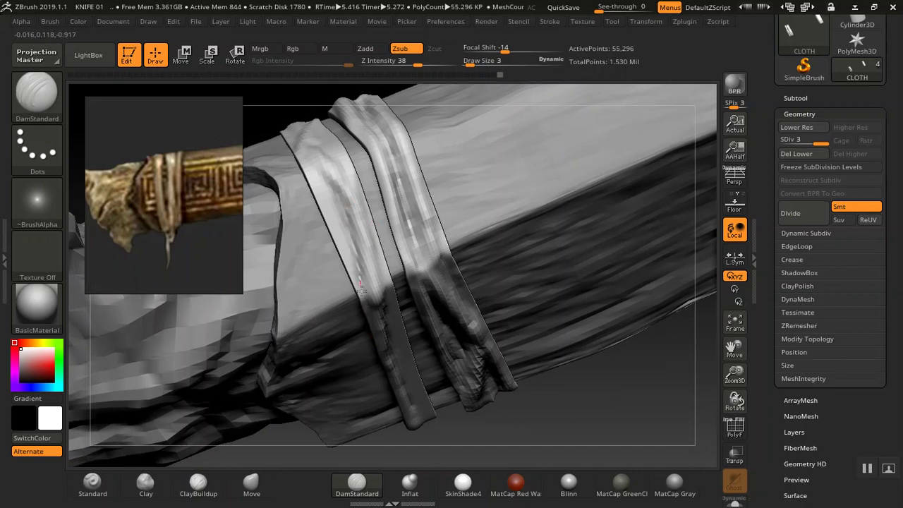
Step: Carve diagonal creases across the narrower strap's corner and down its narrow side face with DamStandard
{"action": "left_click_drag", "start_coordinate": [625, 393], "coordinate": [409, 294]}
{"action": "mouse_move", "coordinate": [370, 251]}
{"action": "left_mouse_down"}
{"action": "mouse_move", "coordinate": [348, 230]}
{"action": "mouse_move", "coordinate": [374, 267]}
{"action": "left_mouse_up"}
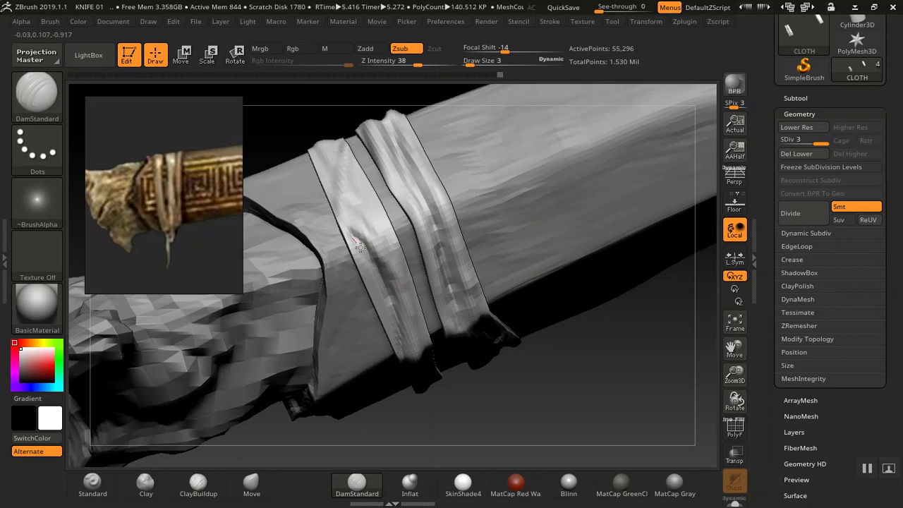
{"action": "mouse_move", "coordinate": [513, 379]}
{"action": "left_mouse_down"}
{"action": "mouse_move", "coordinate": [506, 395]}
{"action": "mouse_move", "coordinate": [494, 356]}
{"action": "left_mouse_up"}
{"action": "left_click_drag", "start_coordinate": [414, 331], "coordinate": [423, 324]}
{"action": "mouse_move", "coordinate": [410, 286]}
{"action": "left_mouse_down"}
{"action": "mouse_move", "coordinate": [369, 227]}
{"action": "mouse_move", "coordinate": [401, 273]}
{"action": "left_mouse_up"}
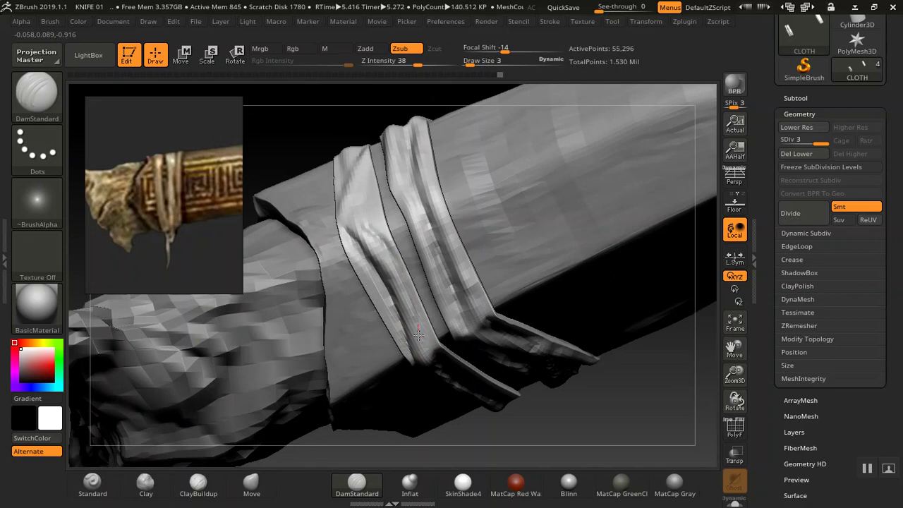
Step: Continue the DamStandard creases around the narrower strap's bend onto the next broad face, and undo the last two strokes
{"action": "left_click_drag", "start_coordinate": [441, 387], "coordinate": [460, 453]}
{"action": "left_click_drag", "start_coordinate": [575, 389], "coordinate": [545, 344]}
{"action": "left_click_drag", "start_coordinate": [554, 121], "coordinate": [534, 270]}
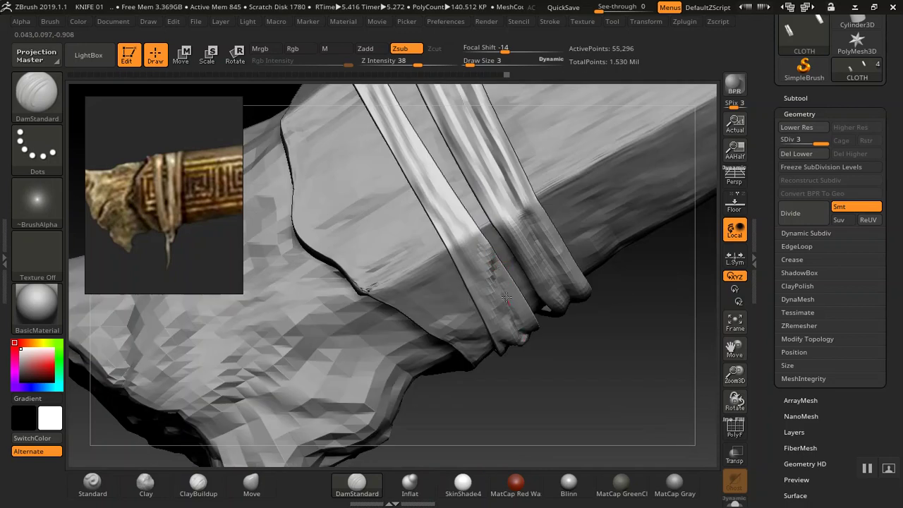
{"action": "left_click_drag", "start_coordinate": [511, 314], "coordinate": [525, 349]}
{"action": "left_click_drag", "start_coordinate": [486, 286], "coordinate": [468, 255]}
{"action": "key", "text": "shift"}
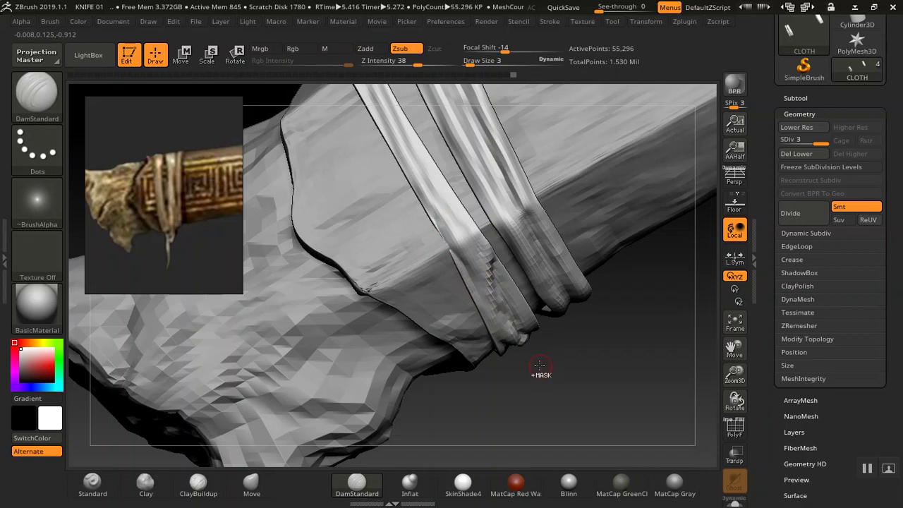
{"action": "key", "text": "ctrl+z"}
{"action": "key", "text": "ctrl+z"}
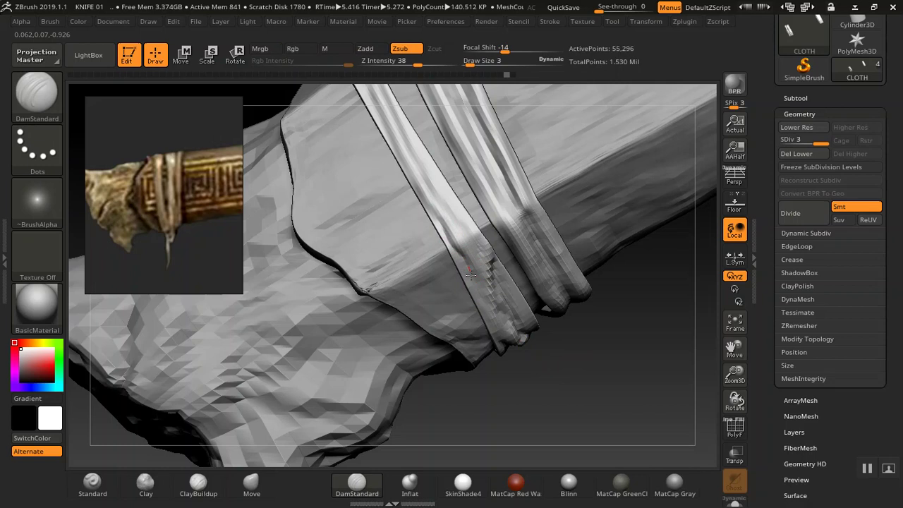
Step: Carve long creases along the narrower strap's other broad face and around the opposite narrow edge with DamStandard
{"action": "left_click_drag", "start_coordinate": [587, 337], "coordinate": [590, 358]}
{"action": "left_click_drag", "start_coordinate": [576, 313], "coordinate": [460, 328]}
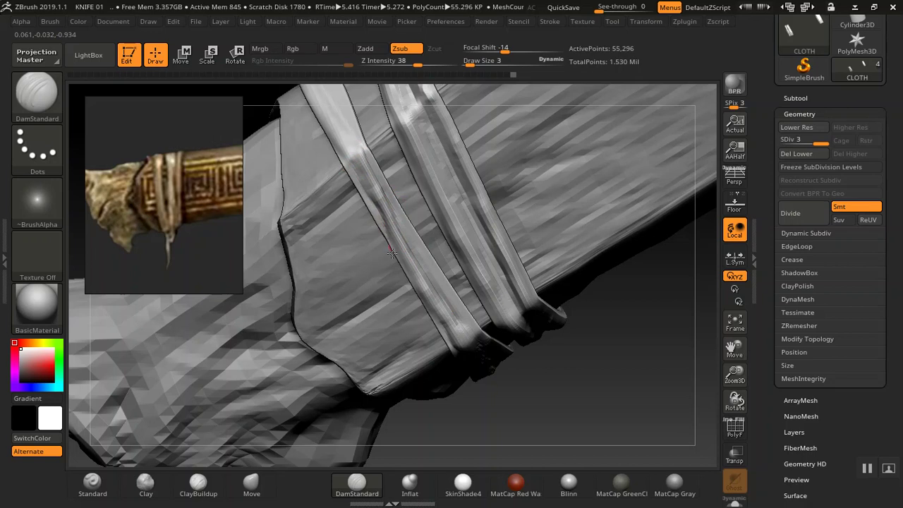
{"action": "left_click_drag", "start_coordinate": [647, 401], "coordinate": [374, 252]}
{"action": "left_click_drag", "start_coordinate": [513, 376], "coordinate": [537, 417]}
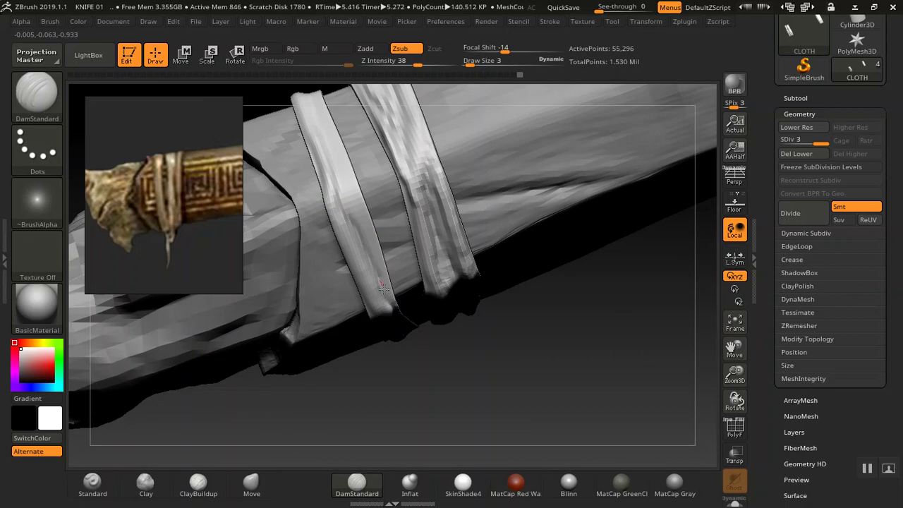
{"action": "left_click_drag", "start_coordinate": [492, 334], "coordinate": [494, 402]}
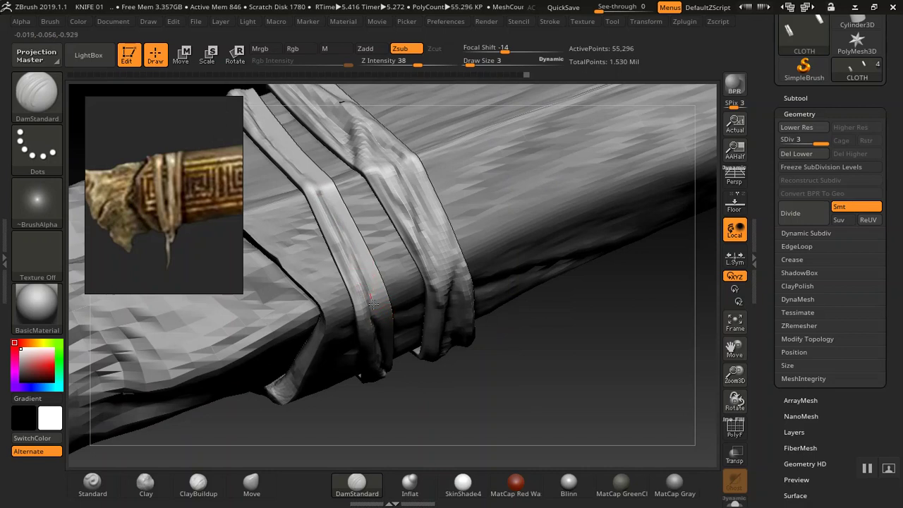
{"action": "mouse_move", "coordinate": [484, 378]}
{"action": "left_mouse_down"}
{"action": "mouse_move", "coordinate": [369, 248]}
{"action": "mouse_move", "coordinate": [364, 278]}
{"action": "left_mouse_up"}
{"action": "left_click_drag", "start_coordinate": [374, 310], "coordinate": [375, 312]}
{"action": "mouse_move", "coordinate": [523, 385]}
{"action": "left_mouse_down"}
{"action": "mouse_move", "coordinate": [572, 418]}
{"action": "mouse_move", "coordinate": [430, 369]}
{"action": "left_mouse_up"}
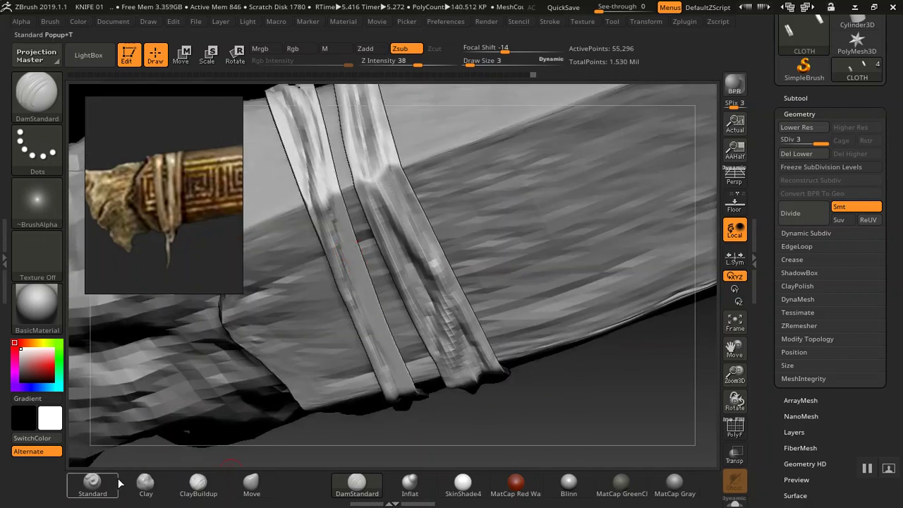
Step: Raise folds beside the carved creases on the narrower strap's broad face with the Standard brush
{"action": "left_click", "coordinate": [92, 483]}
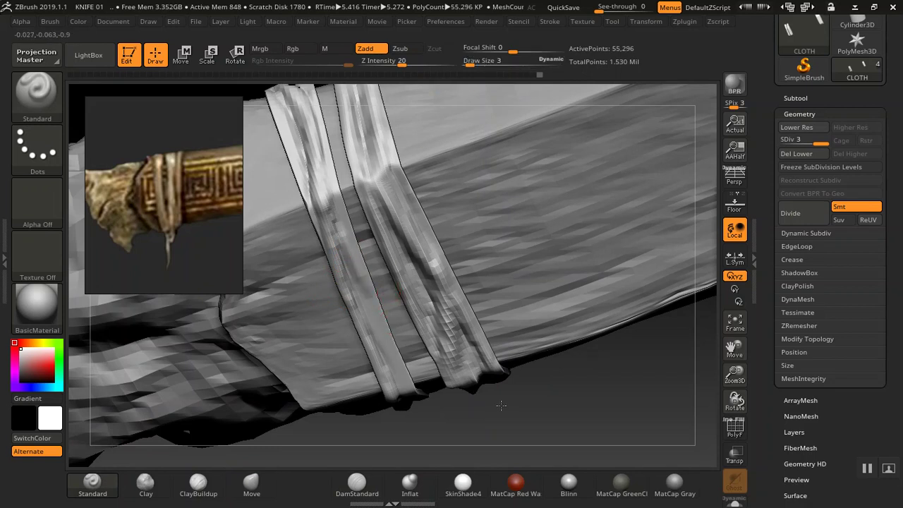
{"action": "left_click_drag", "start_coordinate": [501, 406], "coordinate": [494, 378]}
{"action": "left_click_drag", "start_coordinate": [366, 285], "coordinate": [403, 387]}
{"action": "left_click_drag", "start_coordinate": [533, 451], "coordinate": [538, 429]}
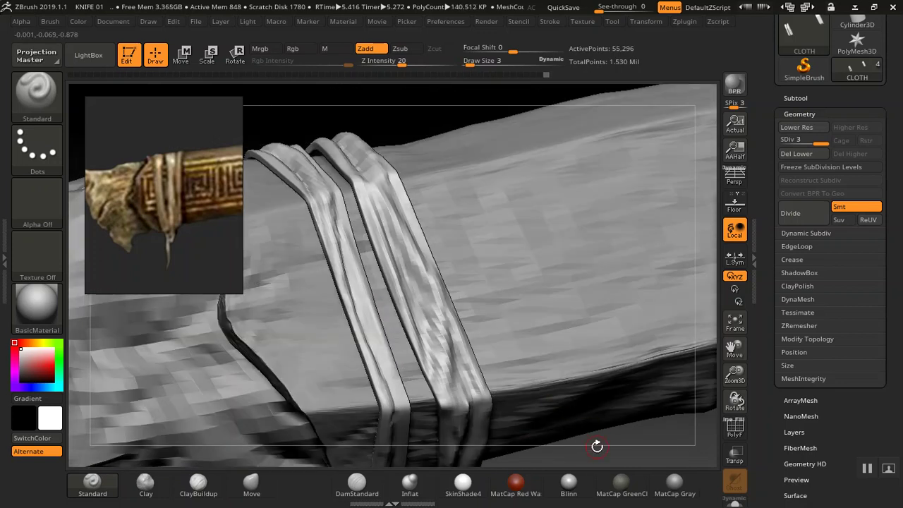
{"action": "mouse_move", "coordinate": [593, 449]}
{"action": "left_mouse_down"}
{"action": "mouse_move", "coordinate": [591, 460]}
{"action": "mouse_move", "coordinate": [611, 427]}
{"action": "mouse_move", "coordinate": [593, 395]}
{"action": "mouse_move", "coordinate": [578, 401]}
{"action": "mouse_move", "coordinate": [585, 407]}
{"action": "left_mouse_up"}
{"action": "mouse_move", "coordinate": [607, 456]}
{"action": "left_mouse_down"}
{"action": "mouse_move", "coordinate": [572, 398]}
{"action": "mouse_move", "coordinate": [564, 351]}
{"action": "left_mouse_up"}
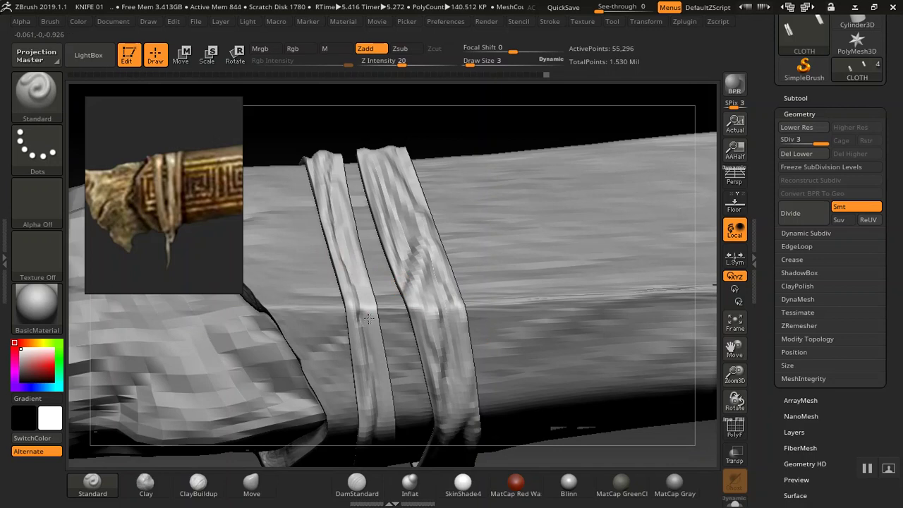
Step: Extend the raised folds around the narrower strap's narrow edge and onto the opposite broad face with the Standard brush
{"action": "left_click", "coordinate": [386, 346]}
{"action": "left_click", "coordinate": [417, 438]}
{"action": "left_click_drag", "start_coordinate": [575, 463], "coordinate": [536, 349]}
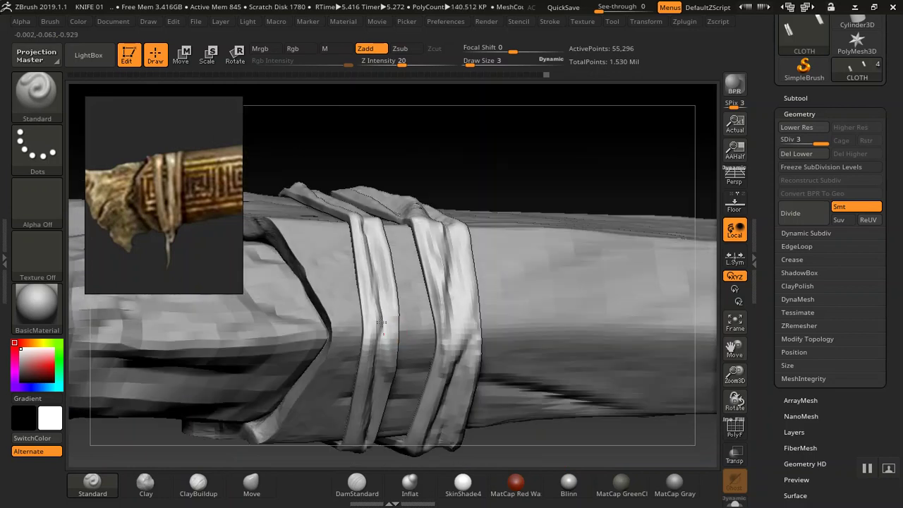
{"action": "mouse_move", "coordinate": [528, 454]}
{"action": "left_mouse_down"}
{"action": "mouse_move", "coordinate": [544, 395]}
{"action": "mouse_move", "coordinate": [404, 323]}
{"action": "left_mouse_up"}
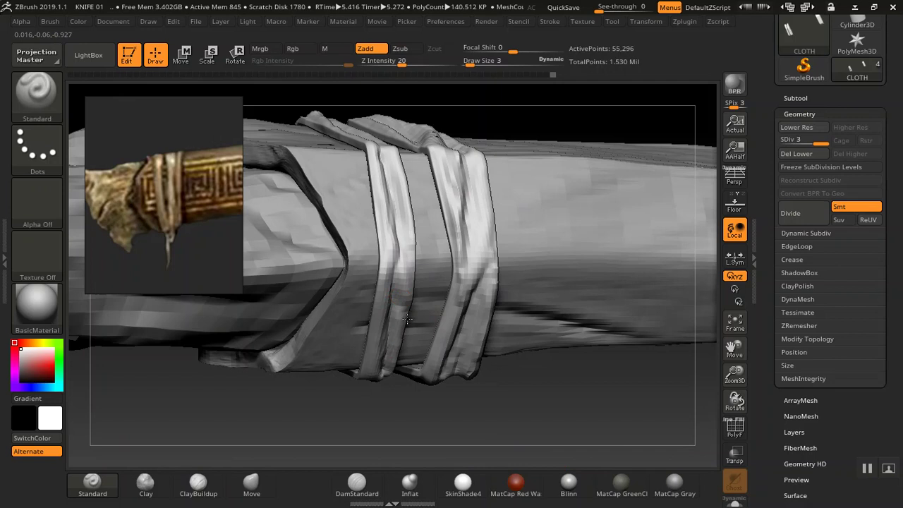
{"action": "mouse_move", "coordinate": [438, 430]}
{"action": "left_mouse_down"}
{"action": "mouse_move", "coordinate": [451, 267]}
{"action": "mouse_move", "coordinate": [488, 272]}
{"action": "mouse_move", "coordinate": [420, 328]}
{"action": "left_mouse_up"}
{"action": "left_click_drag", "start_coordinate": [402, 357], "coordinate": [370, 417]}
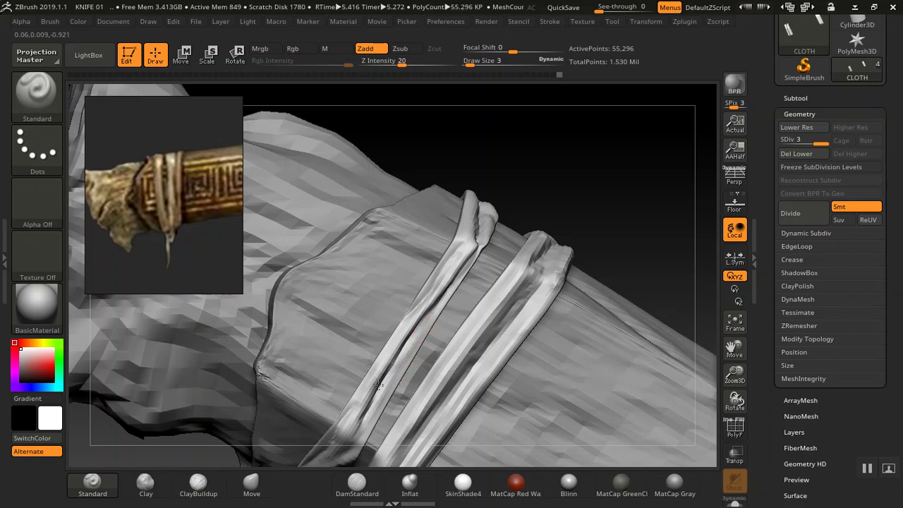
Step: Sharpen the creases between the narrower strap's raised folds around its narrow edge with the DamStandard brush
{"action": "mouse_move", "coordinate": [615, 180]}
{"action": "left_mouse_down"}
{"action": "mouse_move", "coordinate": [584, 311]}
{"action": "mouse_move", "coordinate": [596, 346]}
{"action": "left_mouse_up"}
{"action": "left_click", "coordinate": [357, 484]}
{"action": "left_click_drag", "start_coordinate": [451, 402], "coordinate": [441, 226]}
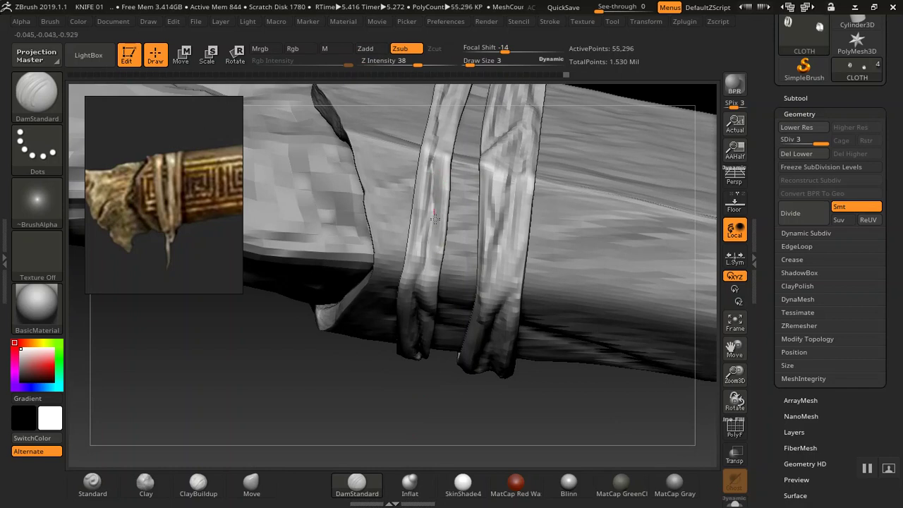
{"action": "left_click_drag", "start_coordinate": [417, 400], "coordinate": [431, 266]}
{"action": "left_click_drag", "start_coordinate": [408, 434], "coordinate": [423, 322]}
Step: Deepen the narrower strap's creases across both broad faces and the bends to the far narrow side with DamStandard
{"action": "left_click_drag", "start_coordinate": [581, 152], "coordinate": [475, 485]}
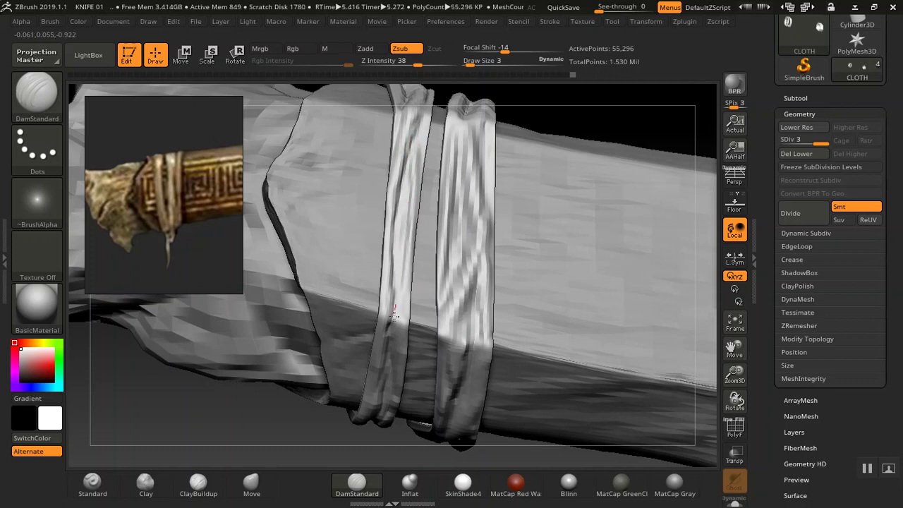
{"action": "left_click_drag", "start_coordinate": [551, 140], "coordinate": [439, 347]}
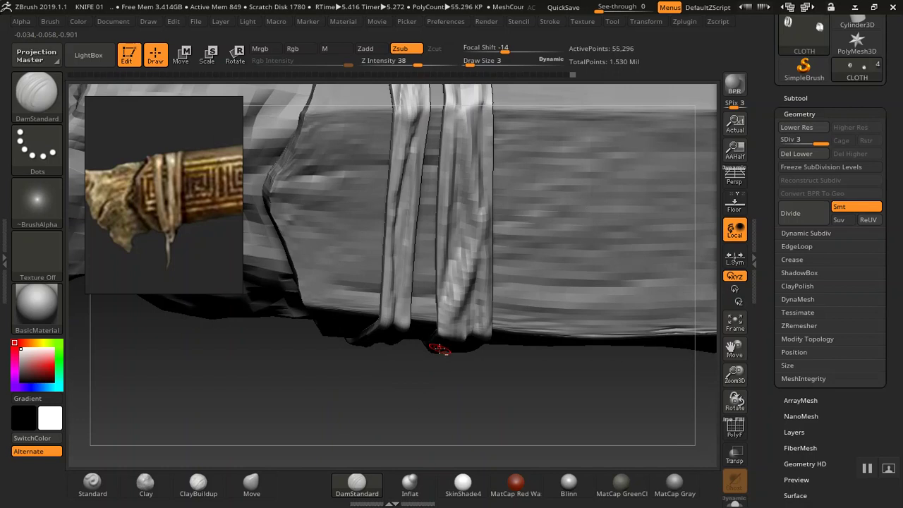
{"action": "left_click_drag", "start_coordinate": [411, 417], "coordinate": [550, 183]}
{"action": "left_click_drag", "start_coordinate": [571, 130], "coordinate": [344, 230]}
{"action": "left_click_drag", "start_coordinate": [540, 149], "coordinate": [453, 218]}
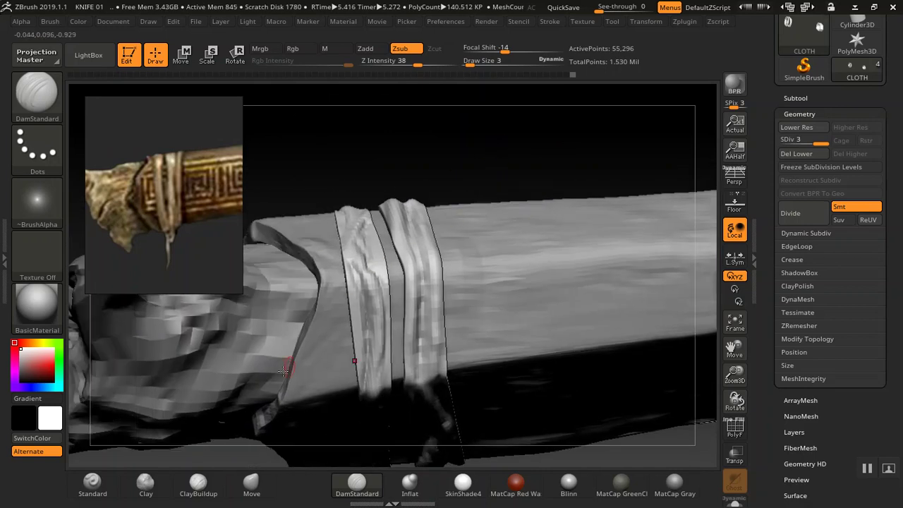
Step: Refine the narrower strap's folds with Standard and its creases with DamStandard, undoing the last crease stroke
{"action": "left_click", "coordinate": [93, 484]}
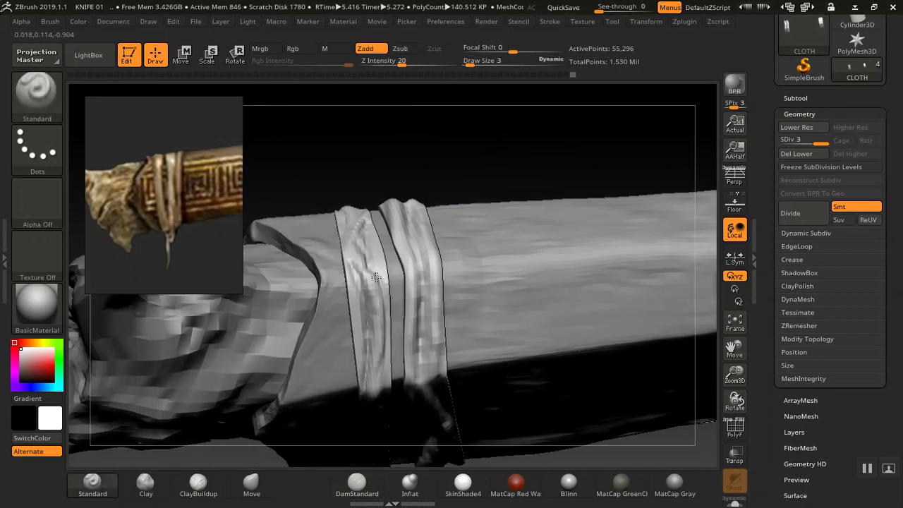
{"action": "left_click_drag", "start_coordinate": [498, 156], "coordinate": [485, 219]}
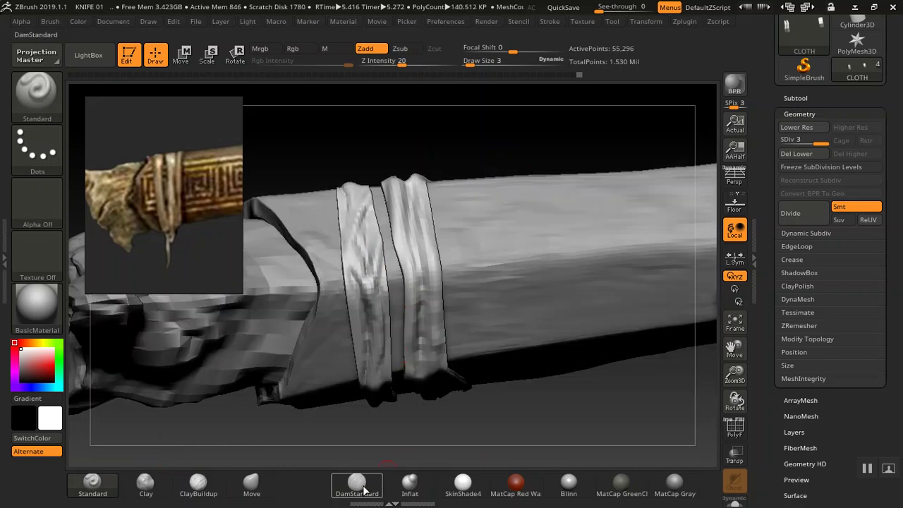
{"action": "left_click", "coordinate": [357, 483]}
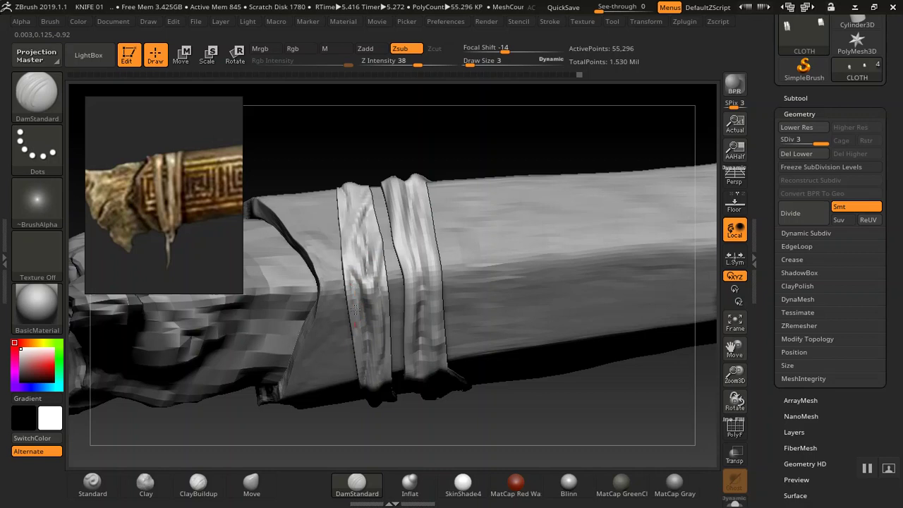
{"action": "mouse_move", "coordinate": [517, 144]}
{"action": "left_mouse_down"}
{"action": "mouse_move", "coordinate": [500, 339]}
{"action": "mouse_move", "coordinate": [505, 434]}
{"action": "left_mouse_up"}
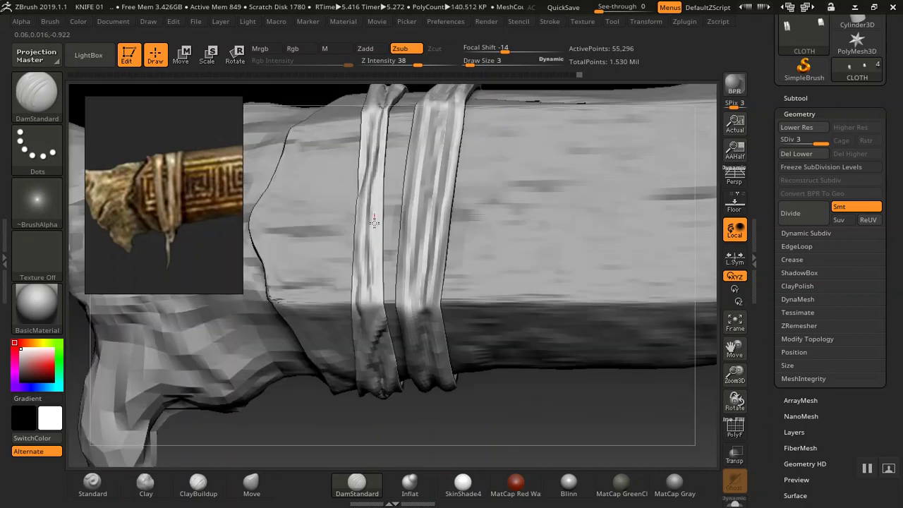
{"action": "left_click_drag", "start_coordinate": [380, 213], "coordinate": [378, 245]}
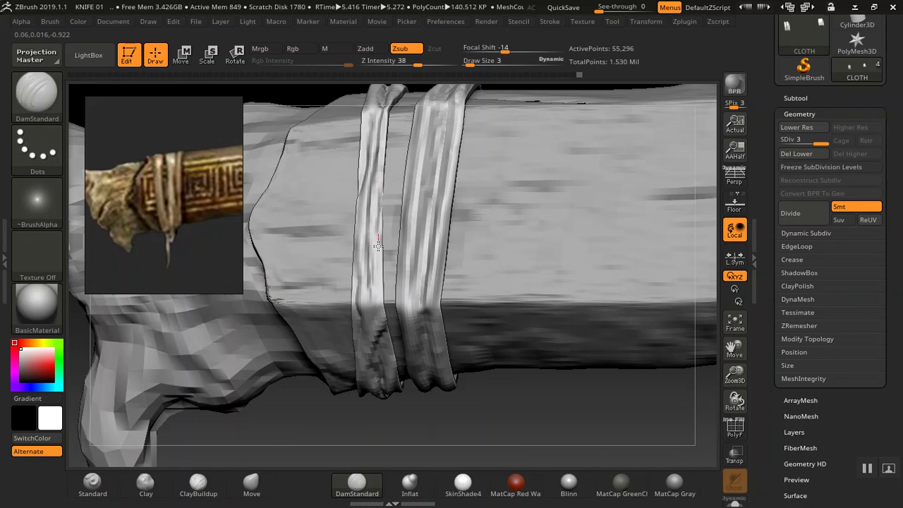
{"action": "left_click_drag", "start_coordinate": [495, 438], "coordinate": [489, 413]}
{"action": "key", "text": "ctrl+z"}
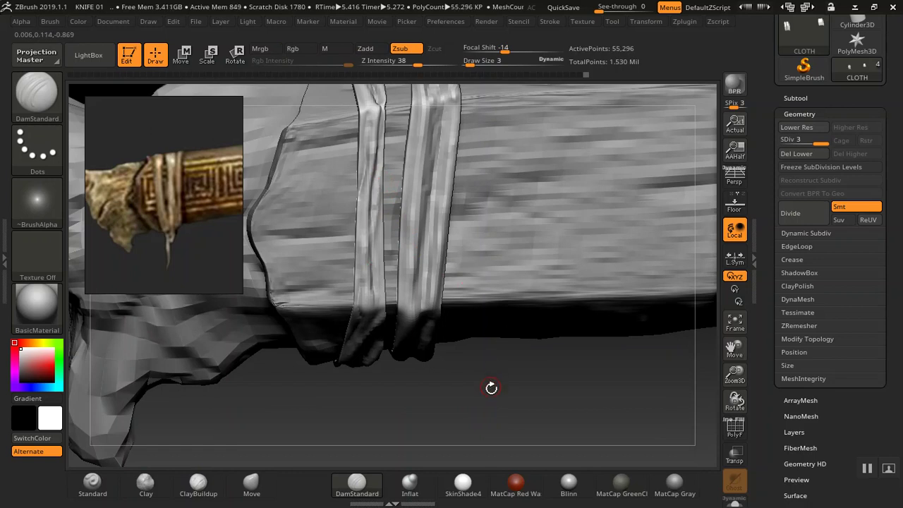
{"action": "left_click_drag", "start_coordinate": [516, 410], "coordinate": [467, 384]}
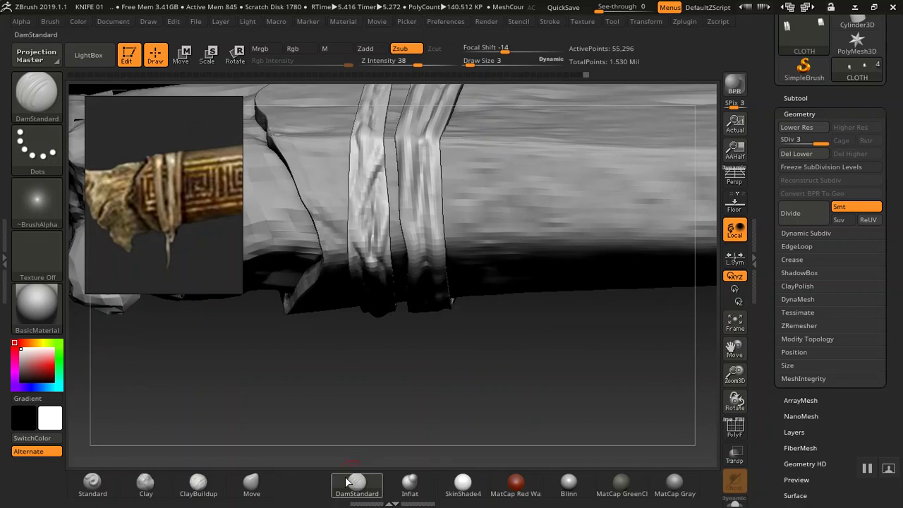
Step: Build up the wider strap's narrow side face with the Clay brush at draw size 4
{"action": "left_click", "coordinate": [146, 483]}
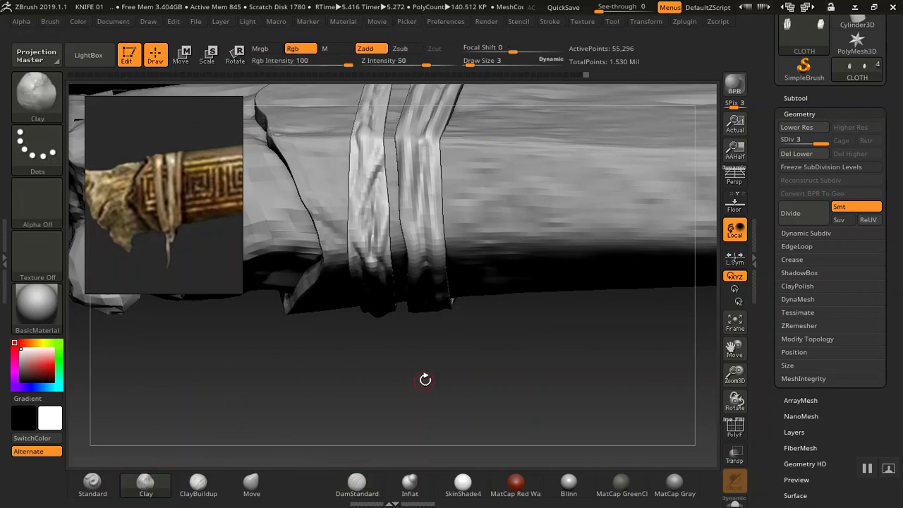
{"action": "left_click_drag", "start_coordinate": [421, 329], "coordinate": [417, 319]}
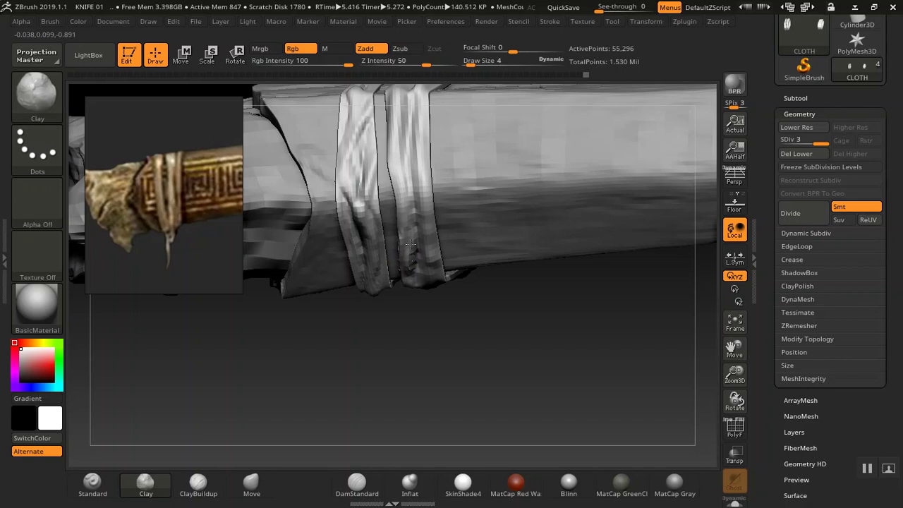
{"action": "mouse_move", "coordinate": [424, 375]}
{"action": "left_mouse_down"}
{"action": "mouse_move", "coordinate": [403, 373]}
{"action": "mouse_move", "coordinate": [419, 374]}
{"action": "mouse_move", "coordinate": [424, 385]}
{"action": "mouse_move", "coordinate": [433, 365]}
{"action": "mouse_move", "coordinate": [445, 401]}
{"action": "mouse_move", "coordinate": [437, 349]}
{"action": "mouse_move", "coordinate": [445, 382]}
{"action": "mouse_move", "coordinate": [465, 374]}
{"action": "mouse_move", "coordinate": [455, 383]}
{"action": "mouse_move", "coordinate": [500, 360]}
{"action": "mouse_move", "coordinate": [499, 337]}
{"action": "mouse_move", "coordinate": [520, 346]}
{"action": "mouse_move", "coordinate": [529, 327]}
{"action": "mouse_move", "coordinate": [530, 377]}
{"action": "mouse_move", "coordinate": [536, 369]}
{"action": "mouse_move", "coordinate": [508, 395]}
{"action": "left_mouse_up"}
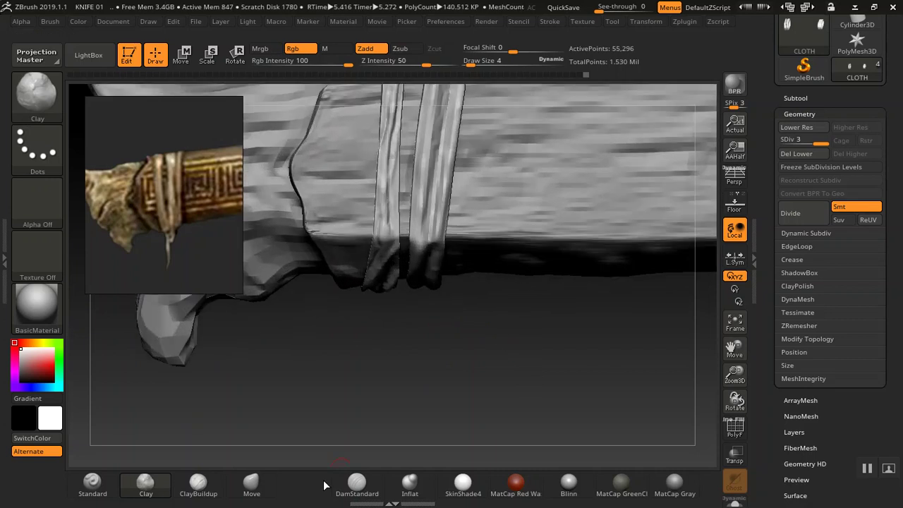
Step: Draw the two straps' facing edges together across the handle's narrow side with the Move brush at draw size 10
{"action": "left_click", "coordinate": [259, 487]}
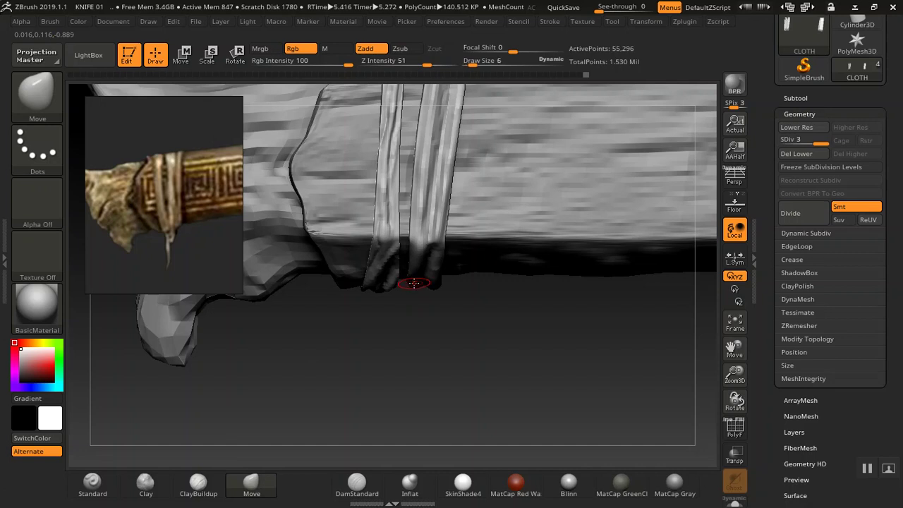
{"action": "mouse_move", "coordinate": [420, 323]}
{"action": "left_mouse_down"}
{"action": "mouse_move", "coordinate": [432, 329]}
{"action": "mouse_move", "coordinate": [433, 282]}
{"action": "mouse_move", "coordinate": [425, 236]}
{"action": "mouse_move", "coordinate": [409, 230]}
{"action": "left_mouse_up"}
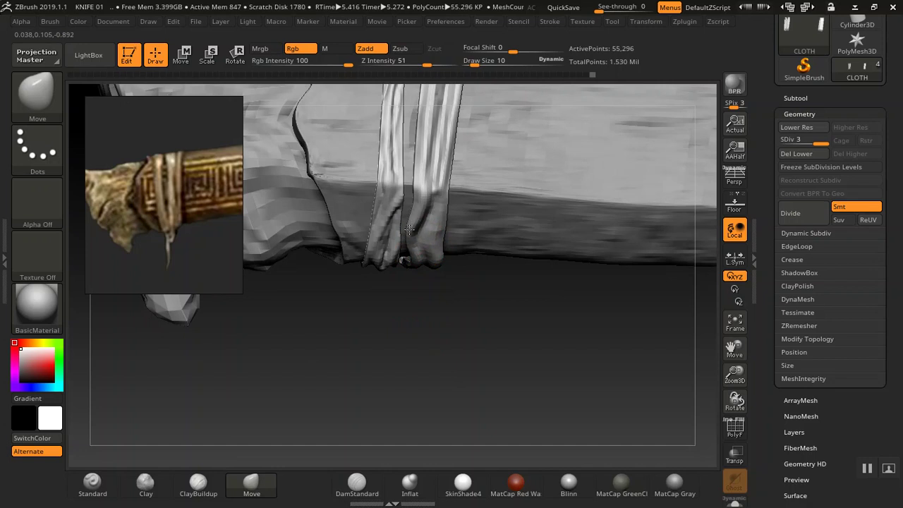
{"action": "mouse_move", "coordinate": [409, 246]}
{"action": "left_mouse_down"}
{"action": "mouse_move", "coordinate": [396, 249]}
{"action": "mouse_move", "coordinate": [401, 229]}
{"action": "left_mouse_up"}
{"action": "mouse_move", "coordinate": [432, 290]}
{"action": "left_mouse_down"}
{"action": "mouse_move", "coordinate": [412, 275]}
{"action": "mouse_move", "coordinate": [426, 250]}
{"action": "mouse_move", "coordinate": [413, 292]}
{"action": "mouse_move", "coordinate": [399, 277]}
{"action": "mouse_move", "coordinate": [399, 289]}
{"action": "mouse_move", "coordinate": [413, 292]}
{"action": "mouse_move", "coordinate": [413, 280]}
{"action": "mouse_move", "coordinate": [403, 285]}
{"action": "mouse_move", "coordinate": [404, 324]}
{"action": "mouse_move", "coordinate": [405, 306]}
{"action": "left_mouse_up"}
{"action": "mouse_move", "coordinate": [405, 365]}
{"action": "left_mouse_down"}
{"action": "mouse_move", "coordinate": [411, 327]}
{"action": "mouse_move", "coordinate": [399, 336]}
{"action": "mouse_move", "coordinate": [402, 350]}
{"action": "left_mouse_up"}
{"action": "mouse_move", "coordinate": [414, 383]}
{"action": "left_mouse_down"}
{"action": "mouse_move", "coordinate": [409, 437]}
{"action": "mouse_move", "coordinate": [411, 420]}
{"action": "left_mouse_up"}
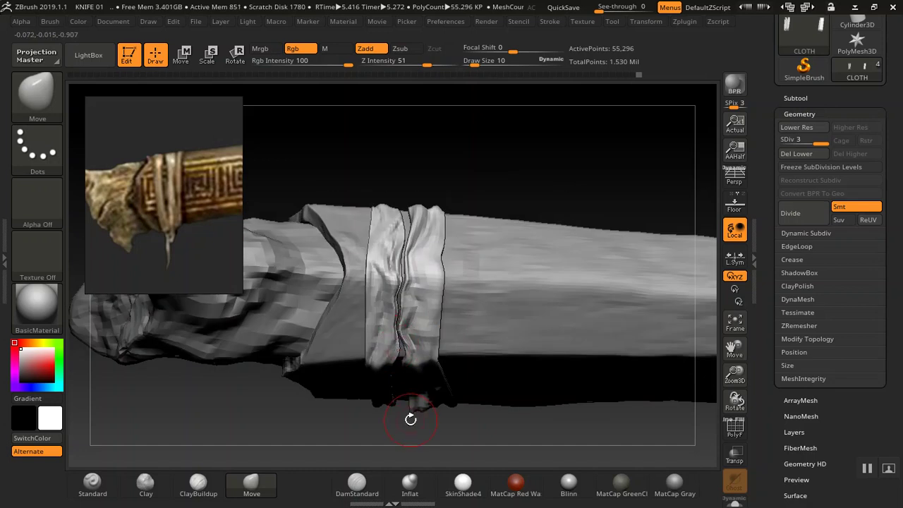
{"action": "key", "text": "ctrl"}
{"action": "key", "text": "ctrl"}
Step: Pull the straps' meeting edges outward into a pointed tip on the handle's narrow side with the Move brush
{"action": "left_click_drag", "start_coordinate": [407, 428], "coordinate": [459, 380]}
{"action": "left_click_drag", "start_coordinate": [532, 205], "coordinate": [534, 318]}
{"action": "mouse_move", "coordinate": [490, 419]}
{"action": "left_mouse_down"}
{"action": "mouse_move", "coordinate": [504, 321]}
{"action": "mouse_move", "coordinate": [503, 345]}
{"action": "mouse_move", "coordinate": [505, 327]}
{"action": "mouse_move", "coordinate": [513, 340]}
{"action": "left_mouse_up"}
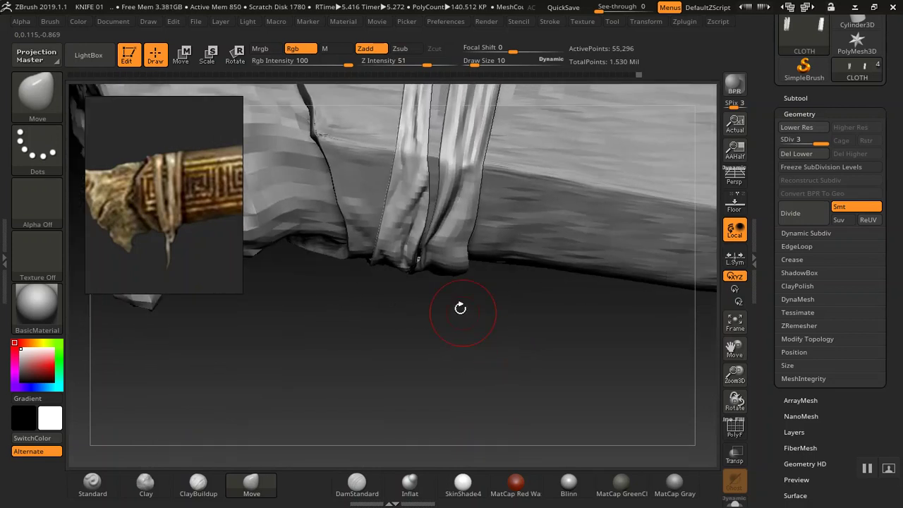
{"action": "left_click_drag", "start_coordinate": [419, 262], "coordinate": [410, 323]}
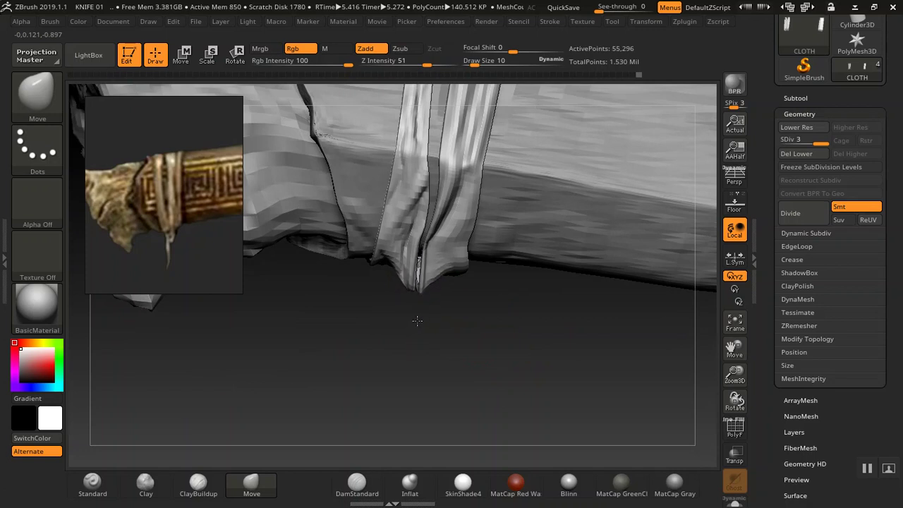
{"action": "left_click_drag", "start_coordinate": [414, 287], "coordinate": [431, 290]}
{"action": "right_click_drag", "start_coordinate": [435, 303], "coordinate": [433, 301]}
{"action": "left_click_drag", "start_coordinate": [434, 302], "coordinate": [420, 302]}
{"action": "mouse_move", "coordinate": [484, 395]}
{"action": "left_mouse_down"}
{"action": "mouse_move", "coordinate": [514, 365]}
{"action": "mouse_move", "coordinate": [545, 371]}
{"action": "mouse_move", "coordinate": [538, 290]}
{"action": "mouse_move", "coordinate": [470, 332]}
{"action": "left_mouse_up"}
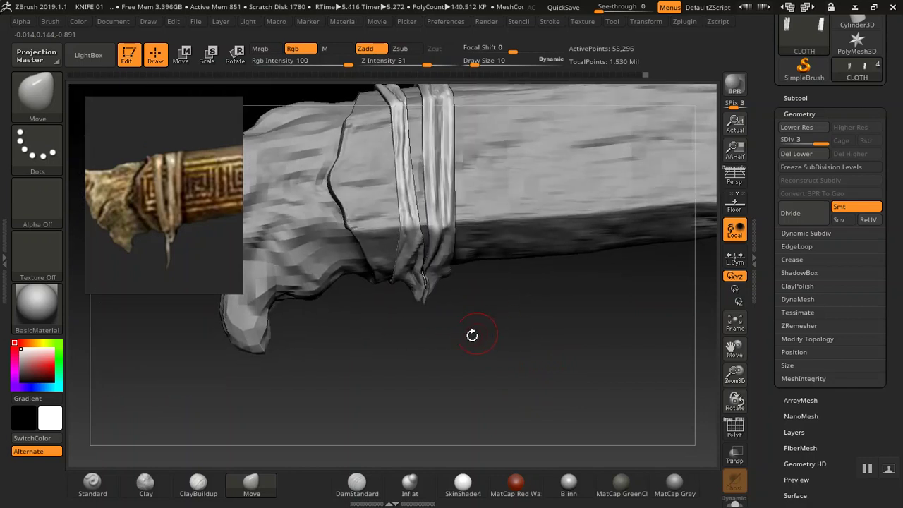
Step: Save the project as KNIFE 01, replacing the existing project file
{"action": "left_click", "coordinate": [146, 486]}
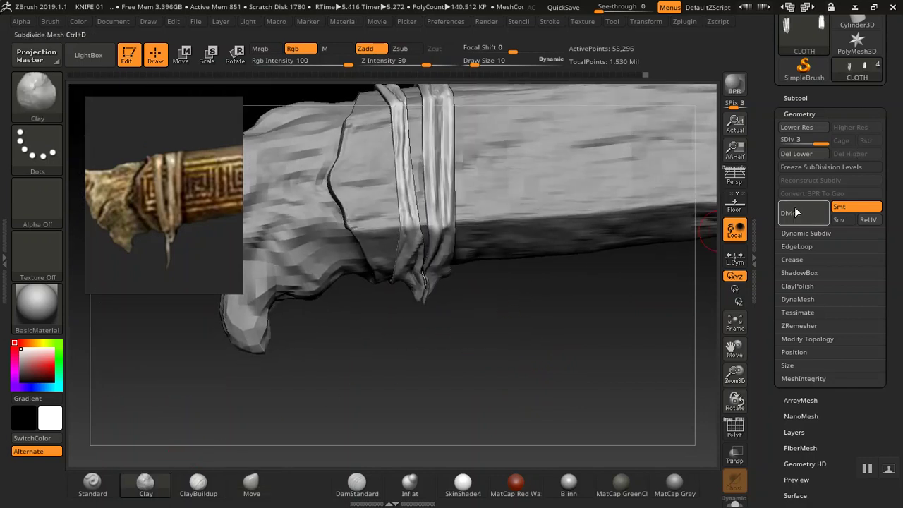
{"action": "key", "text": "ctrl"}
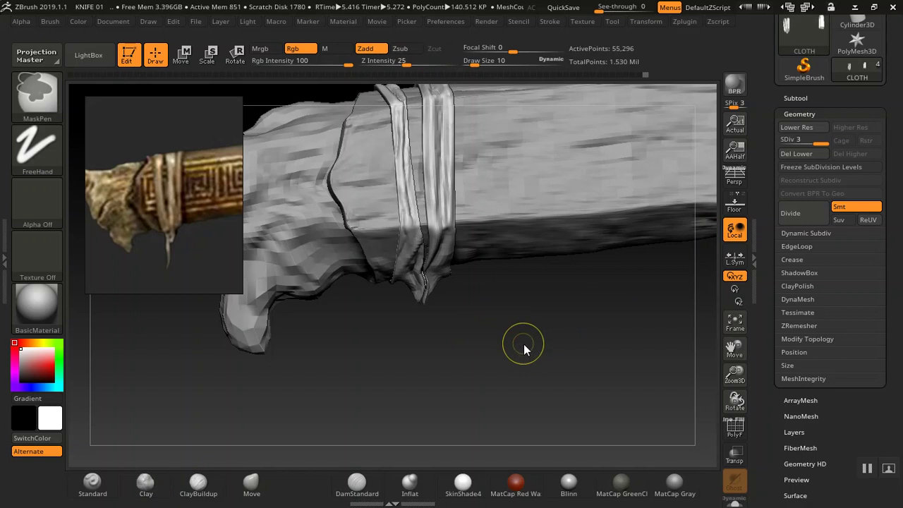
{"action": "key", "text": "ctrl+s"}
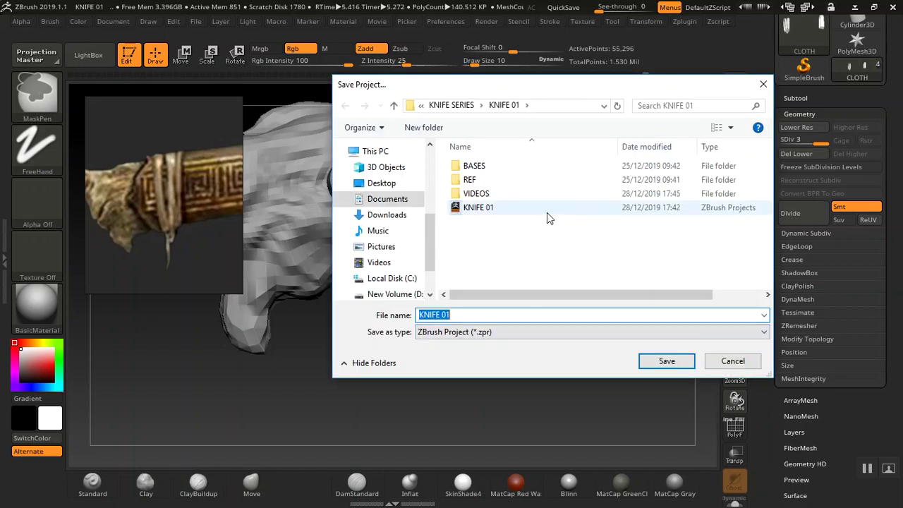
{"action": "left_click", "coordinate": [650, 360]}
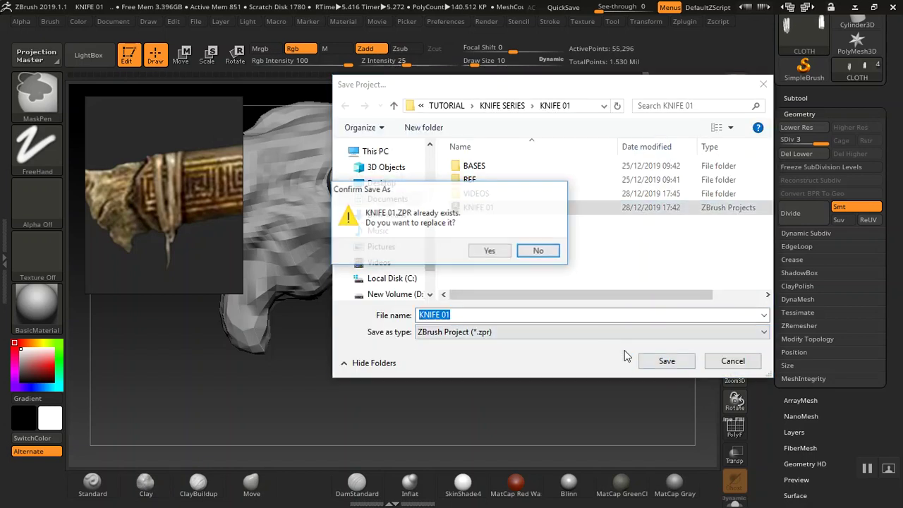
{"action": "left_click", "coordinate": [504, 255]}
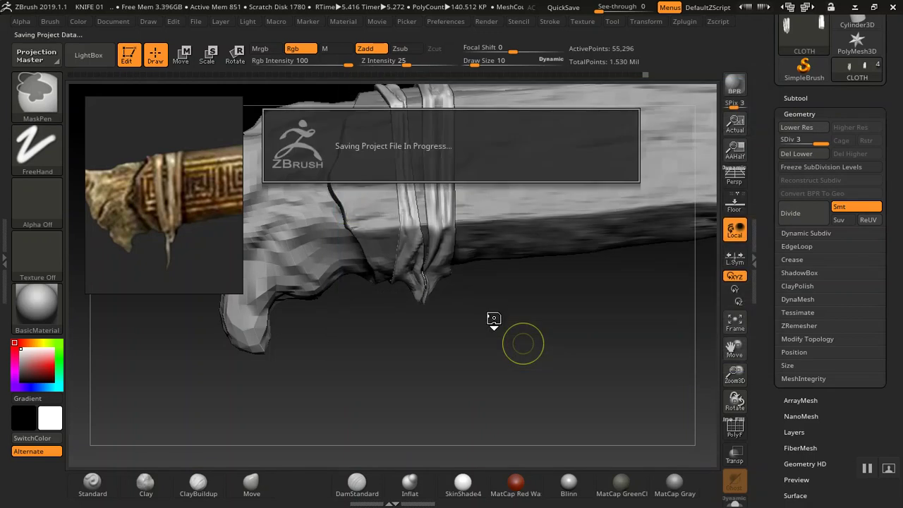
Step: Close the seam on the straps' pointed tip with the Clay brush and divide the cloth to subdivision level 4
{"action": "mouse_move", "coordinate": [473, 339]}
{"action": "left_mouse_down"}
{"action": "mouse_move", "coordinate": [480, 319]}
{"action": "mouse_move", "coordinate": [477, 378]}
{"action": "mouse_move", "coordinate": [477, 357]}
{"action": "left_mouse_up"}
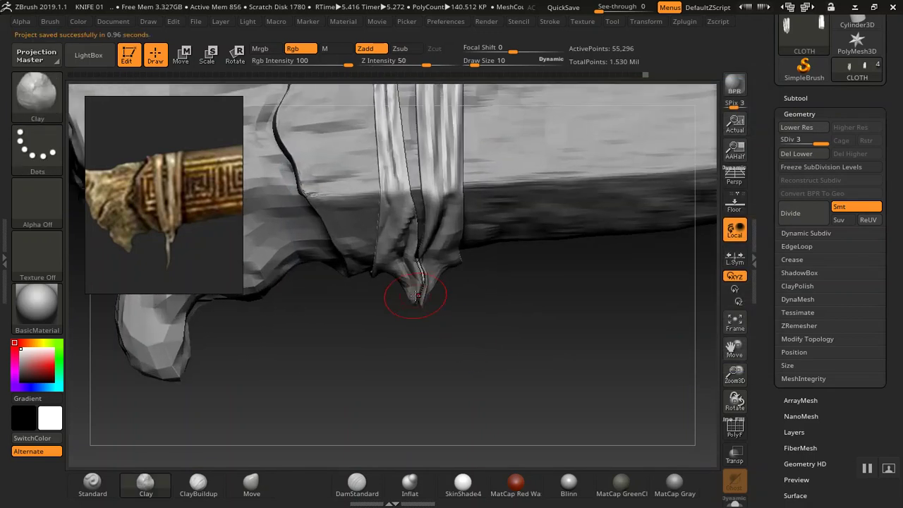
{"action": "mouse_move", "coordinate": [417, 280]}
{"action": "left_mouse_down"}
{"action": "mouse_move", "coordinate": [415, 299]}
{"action": "mouse_move", "coordinate": [442, 337]}
{"action": "mouse_move", "coordinate": [420, 317]}
{"action": "left_mouse_up"}
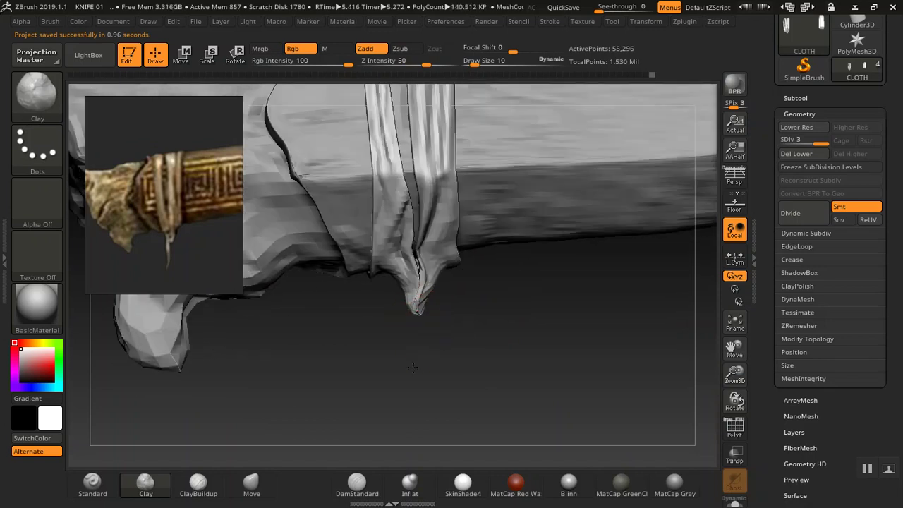
{"action": "mouse_move", "coordinate": [419, 265]}
{"action": "left_mouse_down"}
{"action": "mouse_move", "coordinate": [413, 310]}
{"action": "mouse_move", "coordinate": [427, 311]}
{"action": "left_mouse_up"}
{"action": "mouse_move", "coordinate": [419, 361]}
{"action": "left_mouse_down"}
{"action": "mouse_move", "coordinate": [434, 329]}
{"action": "mouse_move", "coordinate": [456, 323]}
{"action": "left_mouse_up"}
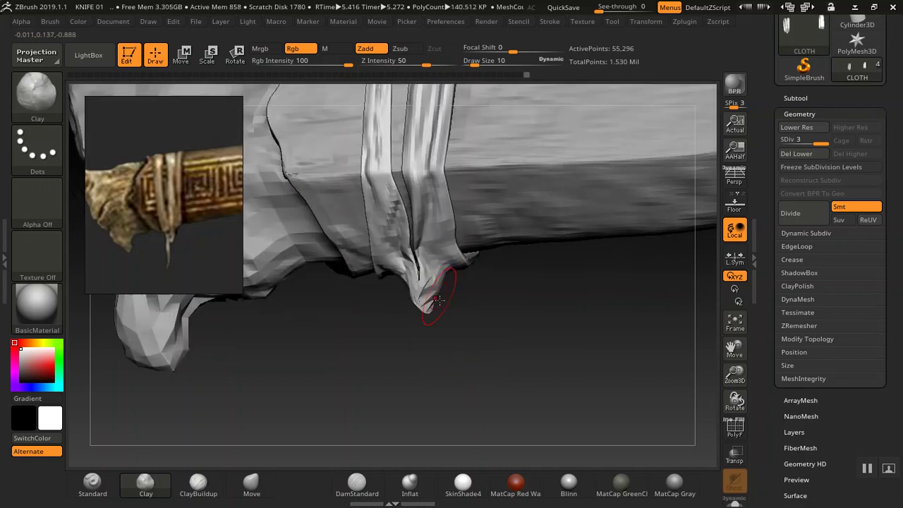
{"action": "left_click", "coordinate": [792, 214]}
{"action": "left_click_drag", "start_coordinate": [509, 355], "coordinate": [480, 319]}
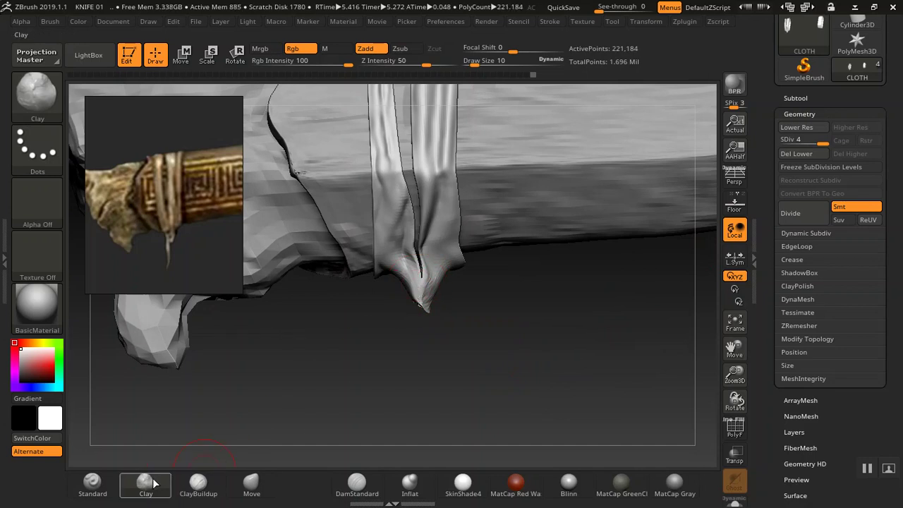
Step: Build up the pointed tip between the straps with the Standard brush at draw size 10 and smooth its surface
{"action": "left_click", "coordinate": [92, 482]}
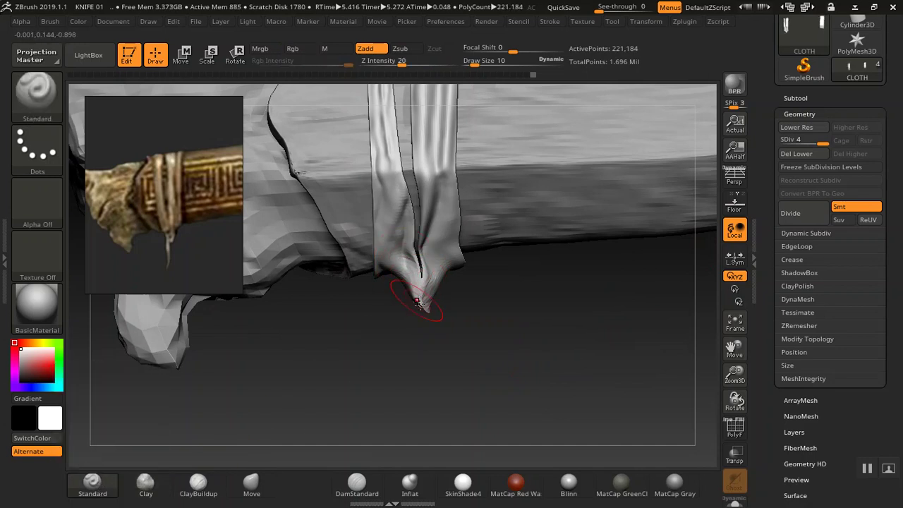
{"action": "left_click_drag", "start_coordinate": [474, 351], "coordinate": [456, 324]}
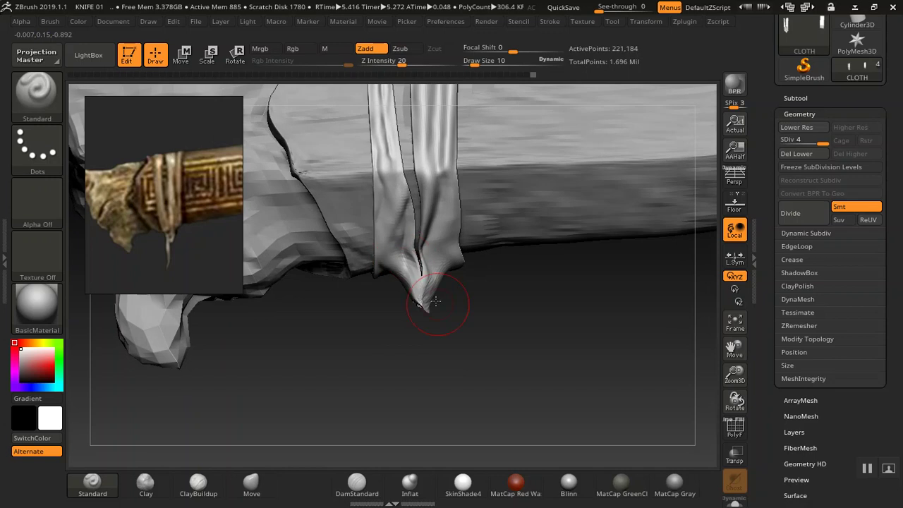
{"action": "left_click_drag", "start_coordinate": [407, 272], "coordinate": [415, 308]}
{"action": "mouse_move", "coordinate": [433, 373]}
{"action": "left_mouse_down"}
{"action": "mouse_move", "coordinate": [479, 366]}
{"action": "mouse_move", "coordinate": [510, 294]}
{"action": "mouse_move", "coordinate": [526, 318]}
{"action": "mouse_move", "coordinate": [520, 343]}
{"action": "mouse_move", "coordinate": [551, 305]}
{"action": "mouse_move", "coordinate": [571, 228]}
{"action": "mouse_move", "coordinate": [557, 250]}
{"action": "mouse_move", "coordinate": [522, 183]}
{"action": "mouse_move", "coordinate": [487, 239]}
{"action": "mouse_move", "coordinate": [370, 378]}
{"action": "left_mouse_up"}
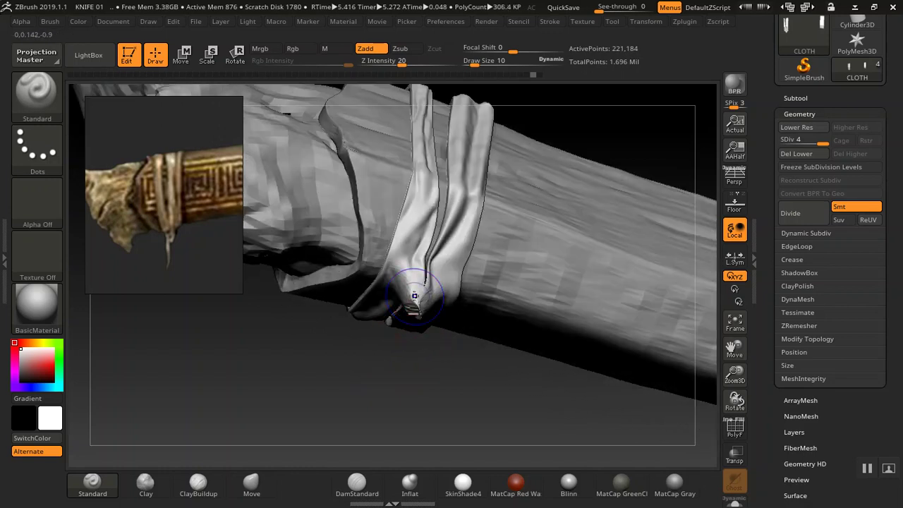
{"action": "key", "text": "shift"}
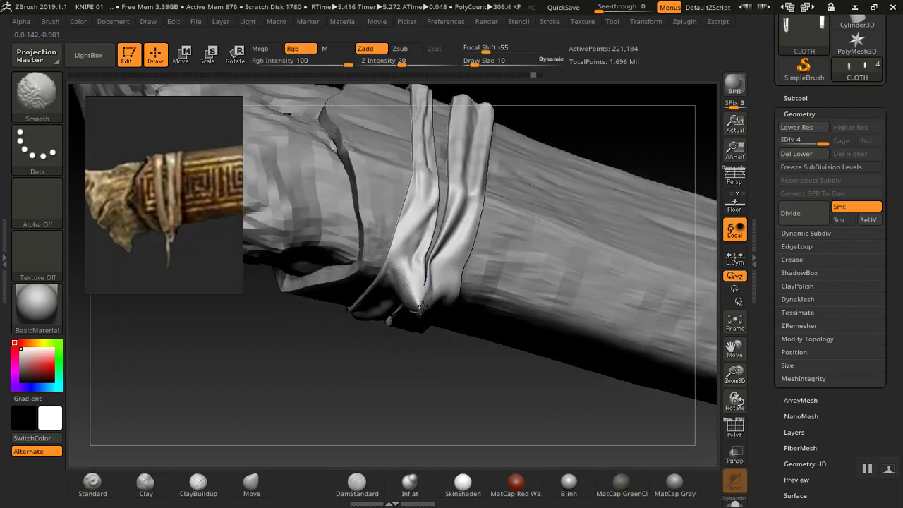
{"action": "mouse_move", "coordinate": [403, 379]}
{"action": "left_mouse_down"}
{"action": "mouse_move", "coordinate": [369, 410]}
{"action": "mouse_move", "coordinate": [379, 414]}
{"action": "mouse_move", "coordinate": [258, 467]}
{"action": "left_mouse_up"}
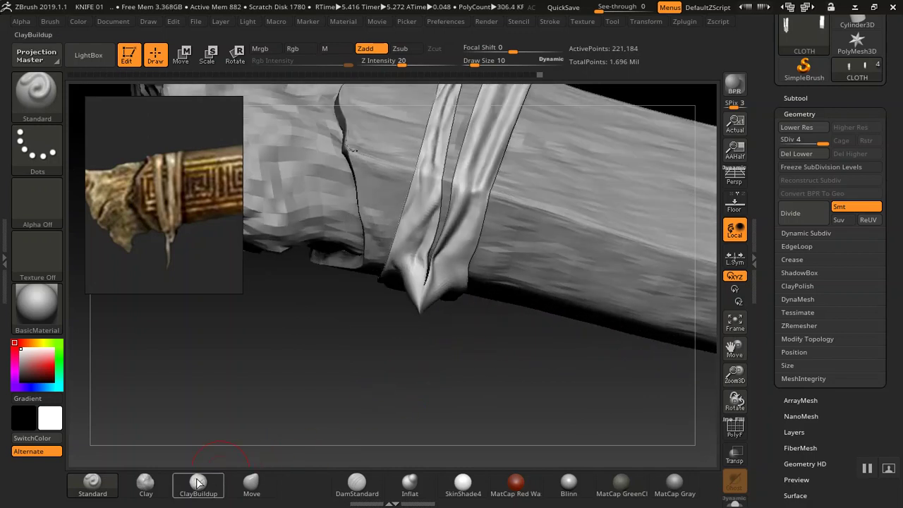
Step: Raise fine folds all around the pointed tip with the Standard brush at draw size 3
{"action": "key", "text": "bracketleft"}
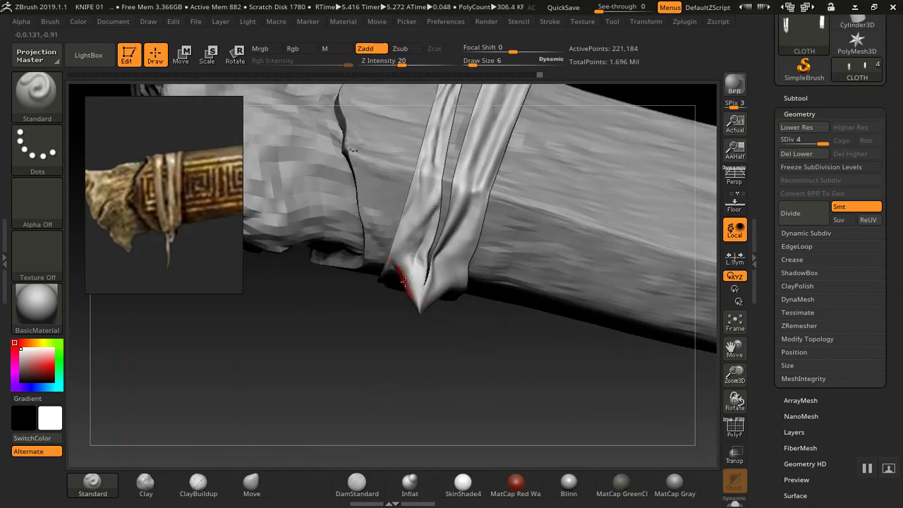
{"action": "mouse_move", "coordinate": [402, 357]}
{"action": "left_mouse_down"}
{"action": "mouse_move", "coordinate": [409, 383]}
{"action": "mouse_move", "coordinate": [417, 262]}
{"action": "left_mouse_up"}
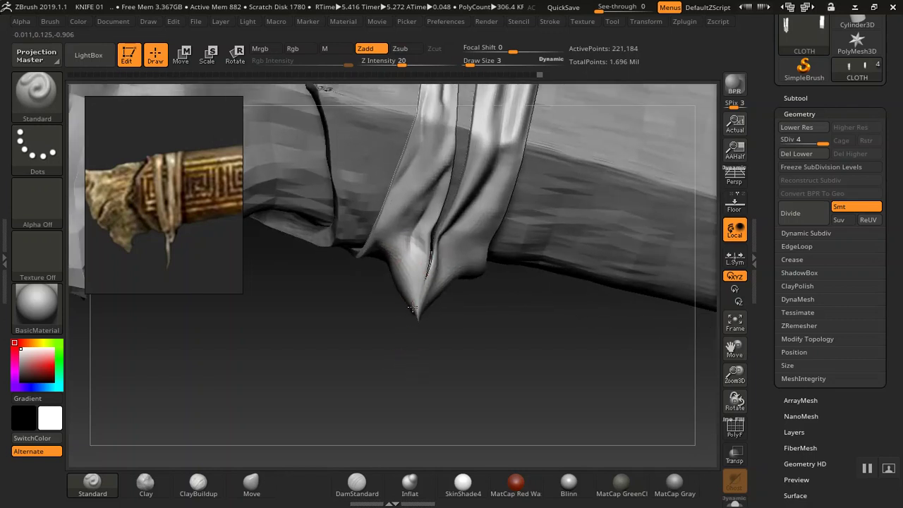
{"action": "mouse_move", "coordinate": [415, 319]}
{"action": "left_mouse_down"}
{"action": "mouse_move", "coordinate": [387, 348]}
{"action": "mouse_move", "coordinate": [437, 282]}
{"action": "left_mouse_up"}
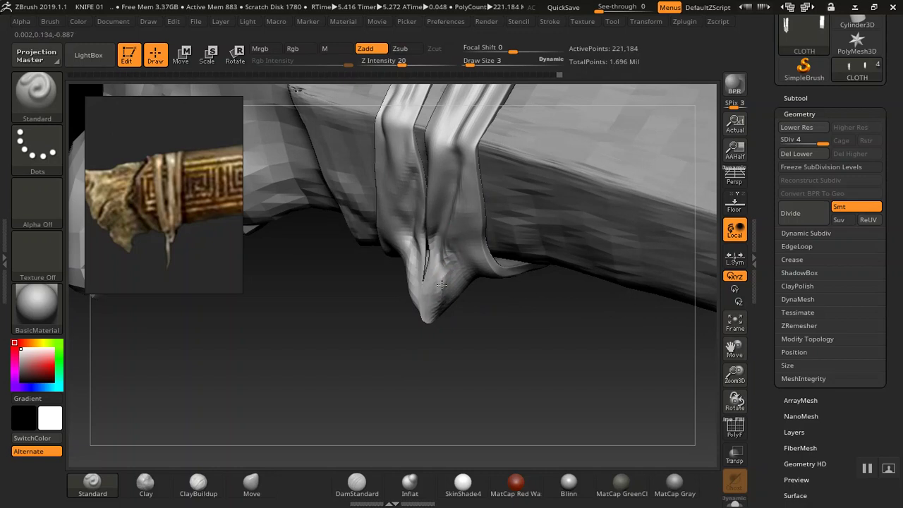
{"action": "mouse_move", "coordinate": [459, 367]}
{"action": "left_mouse_down"}
{"action": "mouse_move", "coordinate": [473, 369]}
{"action": "mouse_move", "coordinate": [476, 349]}
{"action": "mouse_move", "coordinate": [452, 317]}
{"action": "left_mouse_up"}
{"action": "mouse_move", "coordinate": [407, 257]}
{"action": "left_mouse_down"}
{"action": "mouse_move", "coordinate": [388, 302]}
{"action": "mouse_move", "coordinate": [364, 281]}
{"action": "mouse_move", "coordinate": [396, 319]}
{"action": "left_mouse_up"}
{"action": "mouse_move", "coordinate": [331, 367]}
{"action": "left_mouse_down"}
{"action": "mouse_move", "coordinate": [333, 378]}
{"action": "mouse_move", "coordinate": [502, 406]}
{"action": "mouse_move", "coordinate": [443, 394]}
{"action": "mouse_move", "coordinate": [470, 369]}
{"action": "mouse_move", "coordinate": [420, 378]}
{"action": "mouse_move", "coordinate": [407, 285]}
{"action": "left_mouse_up"}
{"action": "mouse_move", "coordinate": [382, 257]}
{"action": "left_mouse_down"}
{"action": "mouse_move", "coordinate": [377, 265]}
{"action": "mouse_move", "coordinate": [390, 254]}
{"action": "mouse_move", "coordinate": [373, 241]}
{"action": "mouse_move", "coordinate": [393, 268]}
{"action": "left_mouse_up"}
Step: Carve creases between the pointed tip's folds and into the adjoining straps with DamStandard at draw size 3
{"action": "left_click", "coordinate": [357, 483]}
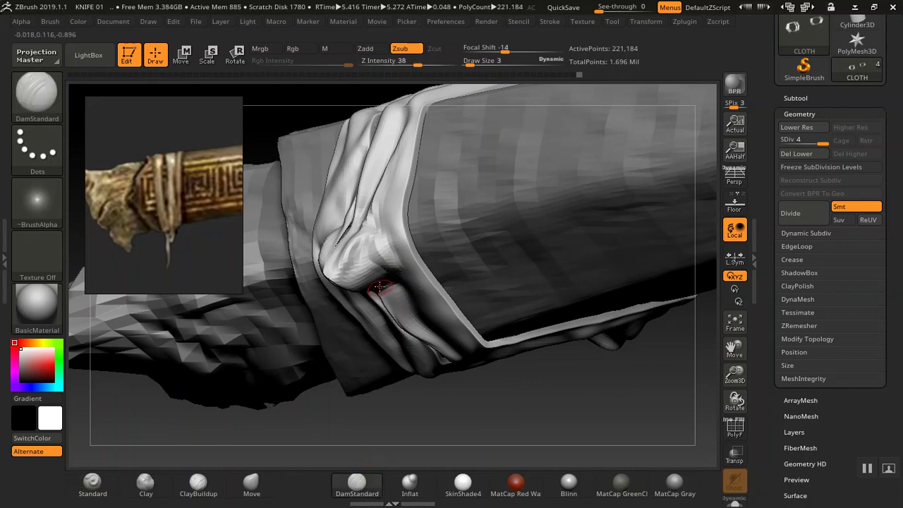
{"action": "left_click_drag", "start_coordinate": [333, 395], "coordinate": [374, 292]}
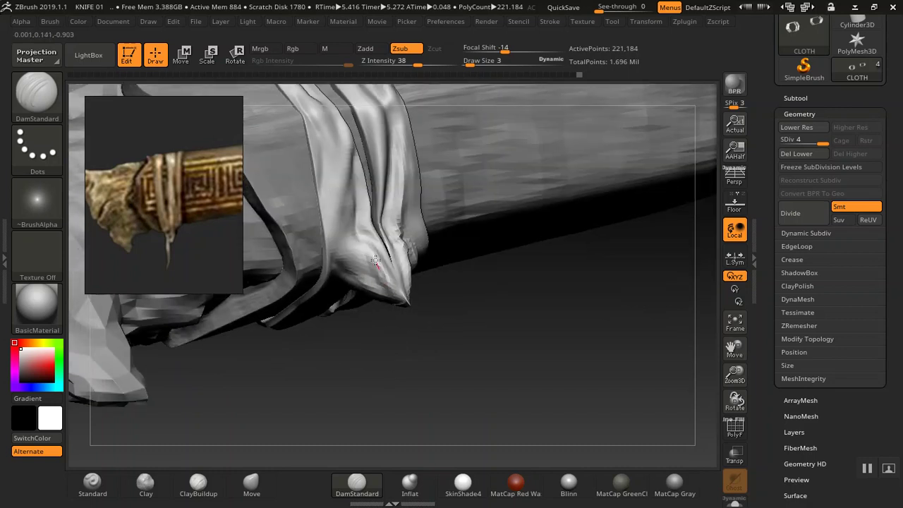
{"action": "mouse_move", "coordinate": [360, 234]}
{"action": "left_mouse_down"}
{"action": "mouse_move", "coordinate": [377, 282]}
{"action": "mouse_move", "coordinate": [333, 264]}
{"action": "mouse_move", "coordinate": [359, 277]}
{"action": "left_mouse_up"}
{"action": "left_click_drag", "start_coordinate": [394, 313], "coordinate": [346, 165]}
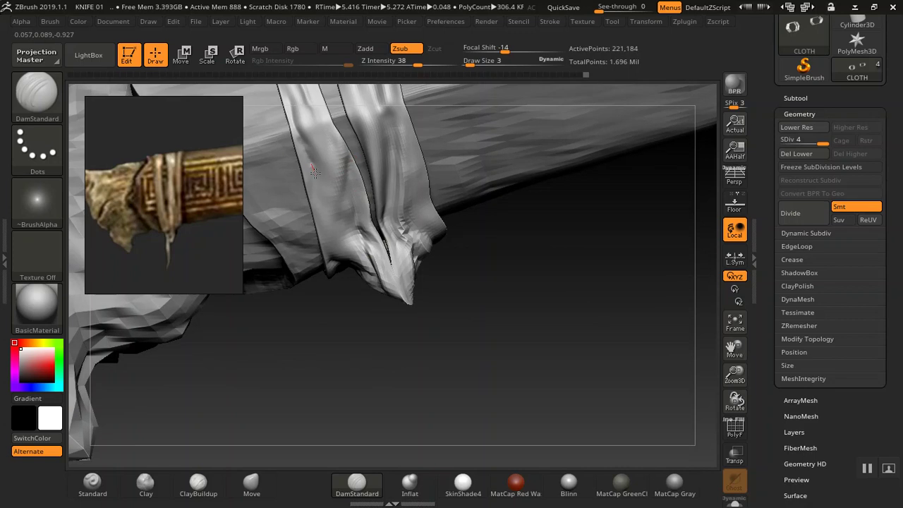
Step: Cut DamStandard creases along both straps on the handle's broad face and at its bends
{"action": "left_click_drag", "start_coordinate": [504, 317], "coordinate": [344, 164]}
{"action": "mouse_move", "coordinate": [462, 254]}
{"action": "left_mouse_down"}
{"action": "mouse_move", "coordinate": [522, 324]}
{"action": "mouse_move", "coordinate": [526, 294]}
{"action": "mouse_move", "coordinate": [502, 245]}
{"action": "mouse_move", "coordinate": [528, 262]}
{"action": "mouse_move", "coordinate": [536, 364]}
{"action": "mouse_move", "coordinate": [522, 348]}
{"action": "mouse_move", "coordinate": [609, 337]}
{"action": "mouse_move", "coordinate": [566, 401]}
{"action": "mouse_move", "coordinate": [530, 360]}
{"action": "left_mouse_up"}
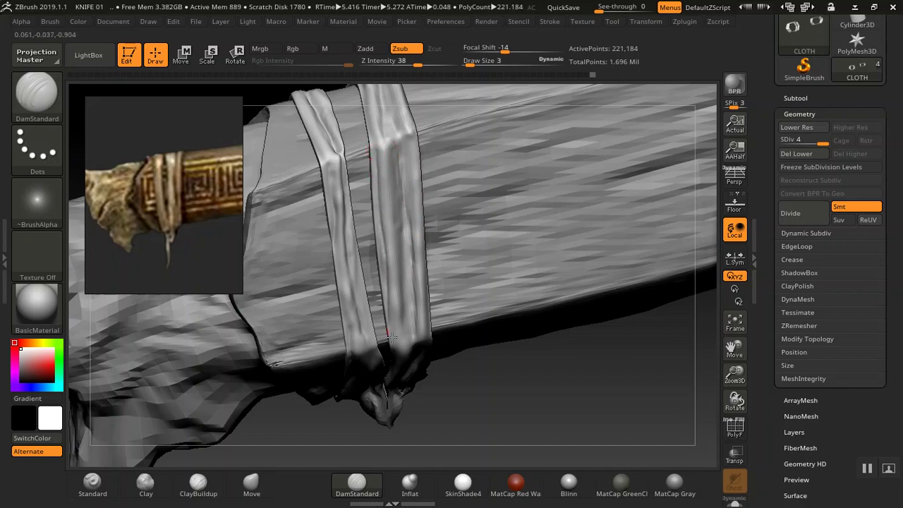
{"action": "mouse_move", "coordinate": [465, 425]}
{"action": "left_mouse_down"}
{"action": "mouse_move", "coordinate": [464, 447]}
{"action": "mouse_move", "coordinate": [441, 389]}
{"action": "left_mouse_up"}
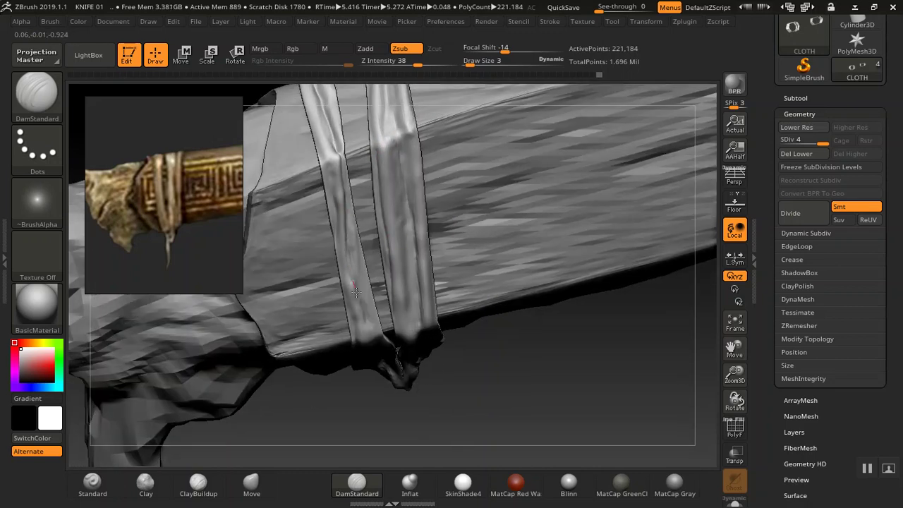
{"action": "mouse_move", "coordinate": [371, 342]}
{"action": "left_mouse_down"}
{"action": "mouse_move", "coordinate": [377, 393]}
{"action": "mouse_move", "coordinate": [426, 400]}
{"action": "mouse_move", "coordinate": [486, 341]}
{"action": "mouse_move", "coordinate": [409, 227]}
{"action": "mouse_move", "coordinate": [392, 242]}
{"action": "mouse_move", "coordinate": [392, 232]}
{"action": "left_mouse_up"}
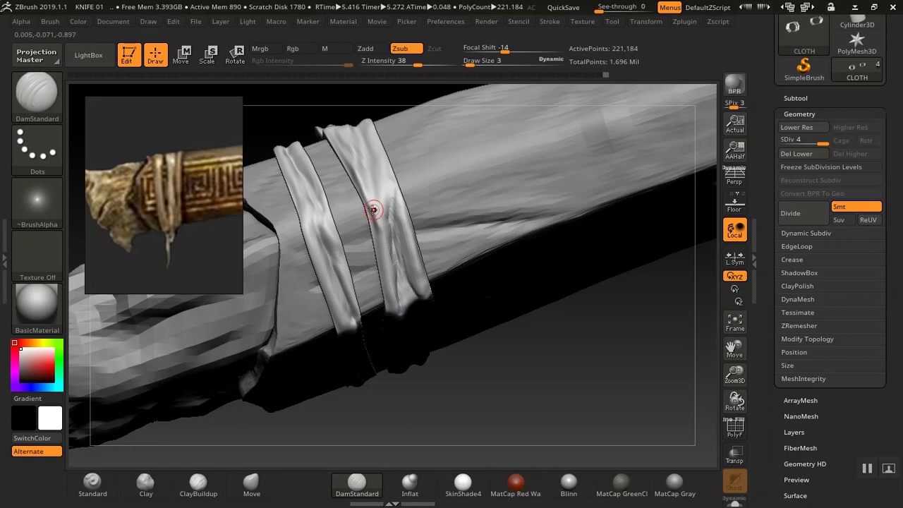
Step: Continue the DamStandard creases over the straps on the narrow side opposite the tip and the other broad face
{"action": "left_click_drag", "start_coordinate": [454, 381], "coordinate": [468, 423]}
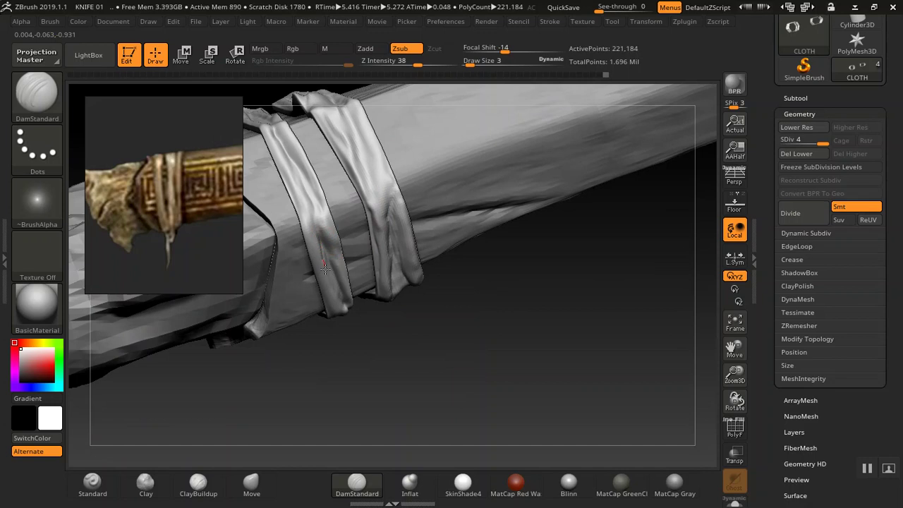
{"action": "left_click_drag", "start_coordinate": [521, 372], "coordinate": [554, 350]}
{"action": "mouse_move", "coordinate": [554, 350]}
{"action": "right_mouse_down"}
{"action": "mouse_move", "coordinate": [494, 381]}
{"action": "mouse_move", "coordinate": [455, 375]}
{"action": "mouse_move", "coordinate": [480, 387]}
{"action": "right_mouse_up"}
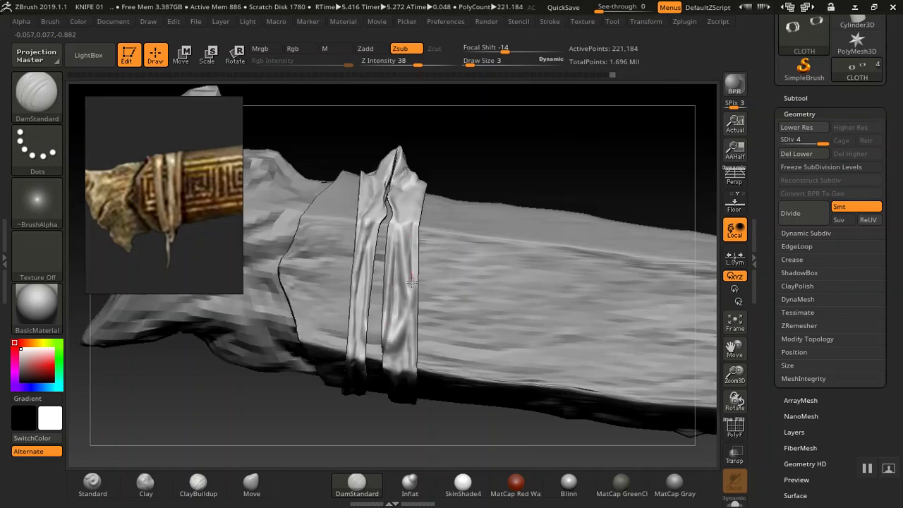
{"action": "left_click_drag", "start_coordinate": [412, 342], "coordinate": [409, 347]}
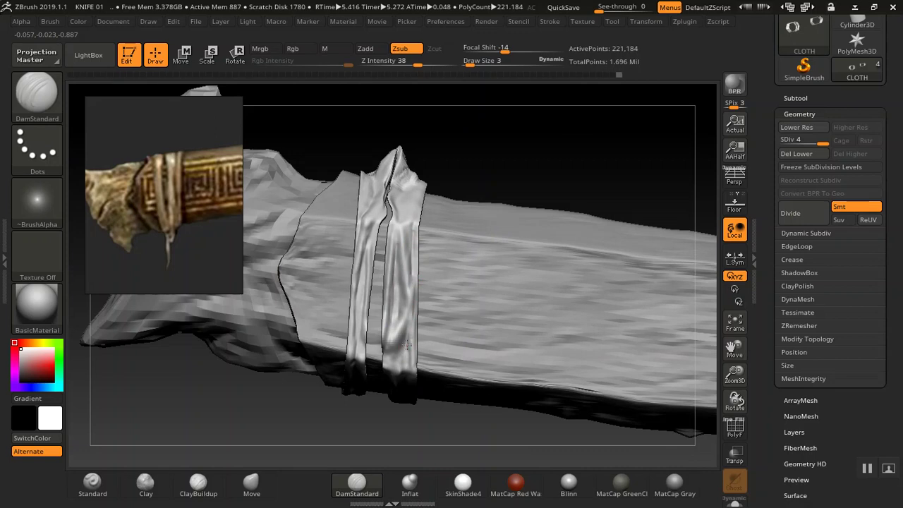
{"action": "left_click_drag", "start_coordinate": [421, 409], "coordinate": [470, 399]}
Step: Refine the creases where the straps meet the pointed tip with DamStandard and smooth the tip's rough side
{"action": "left_click_drag", "start_coordinate": [496, 160], "coordinate": [393, 208]}
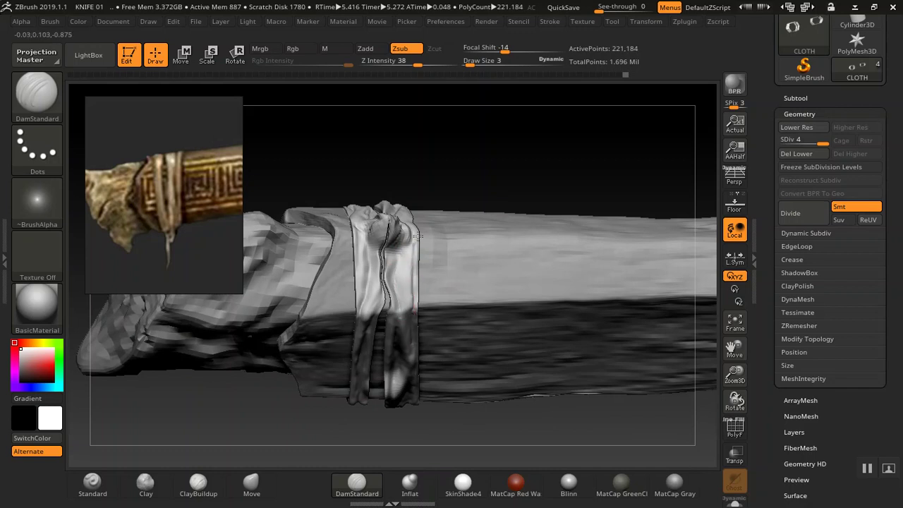
{"action": "left_click_drag", "start_coordinate": [473, 169], "coordinate": [410, 231]}
{"action": "left_click_drag", "start_coordinate": [455, 155], "coordinate": [390, 265]}
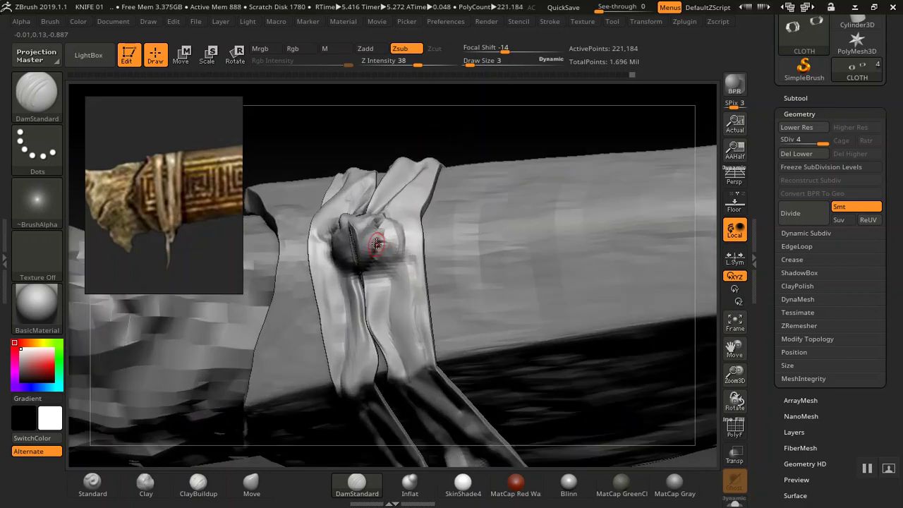
{"action": "key", "text": "shift"}
{"action": "left_click_drag", "start_coordinate": [384, 259], "coordinate": [395, 236], "text": "shift"}
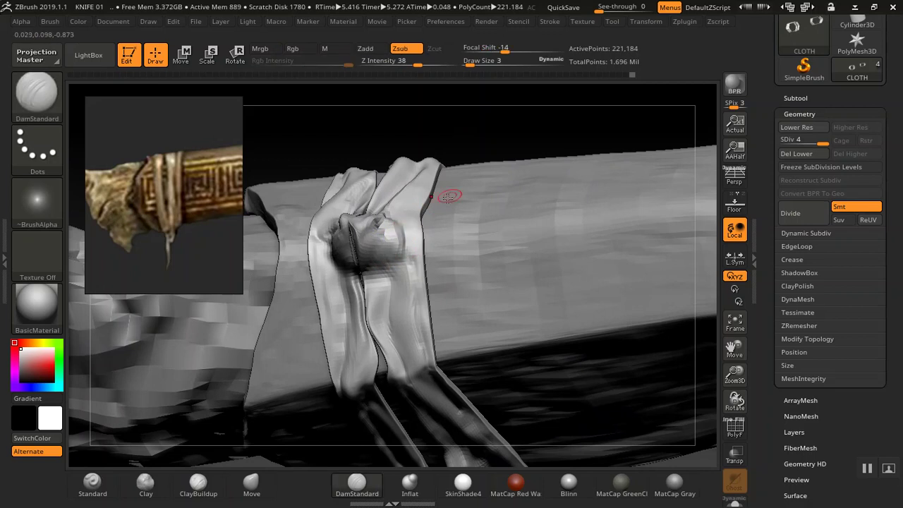
Step: Undo the last stroke, turn on perspective, and refine the pointed tip with the Move brush and smoothing at draw size 5
{"action": "key", "text": "ctrl+z"}
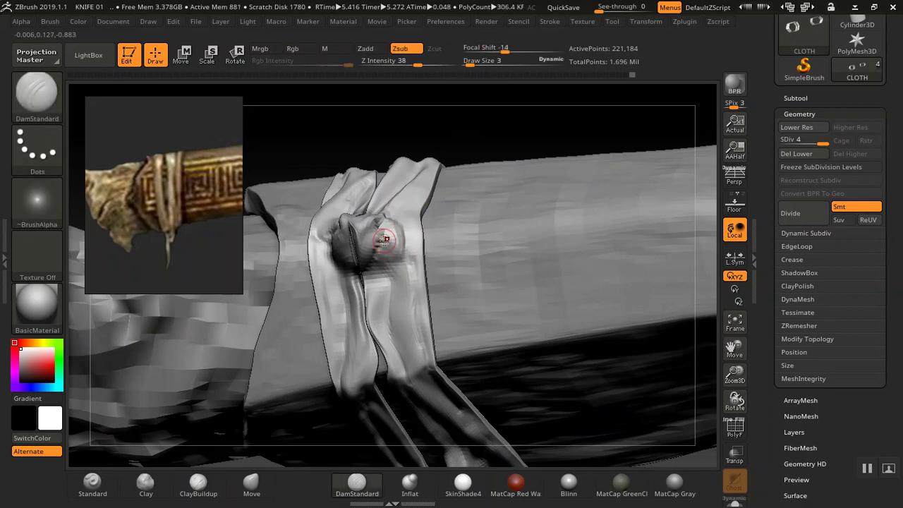
{"action": "left_click", "coordinate": [93, 482]}
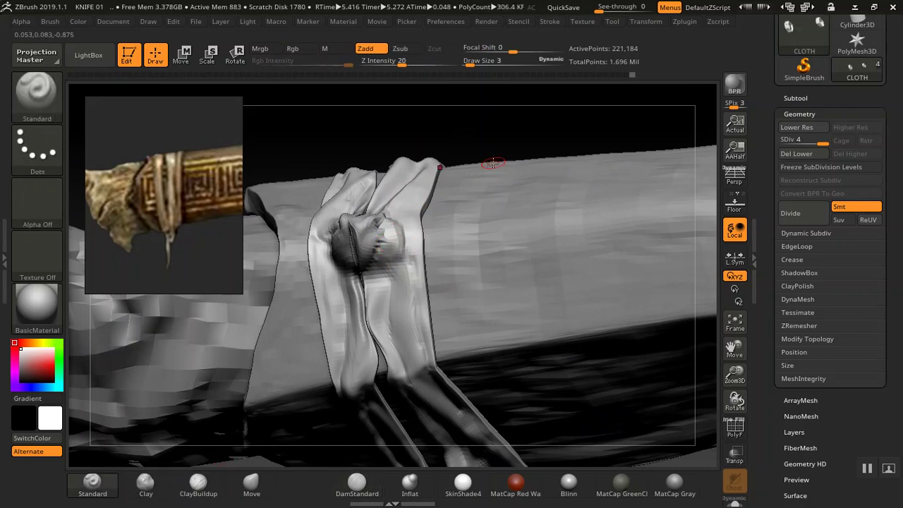
{"action": "mouse_move", "coordinate": [501, 131]}
{"action": "left_mouse_down"}
{"action": "mouse_move", "coordinate": [509, 258]}
{"action": "mouse_move", "coordinate": [466, 325]}
{"action": "mouse_move", "coordinate": [460, 371]}
{"action": "left_mouse_up"}
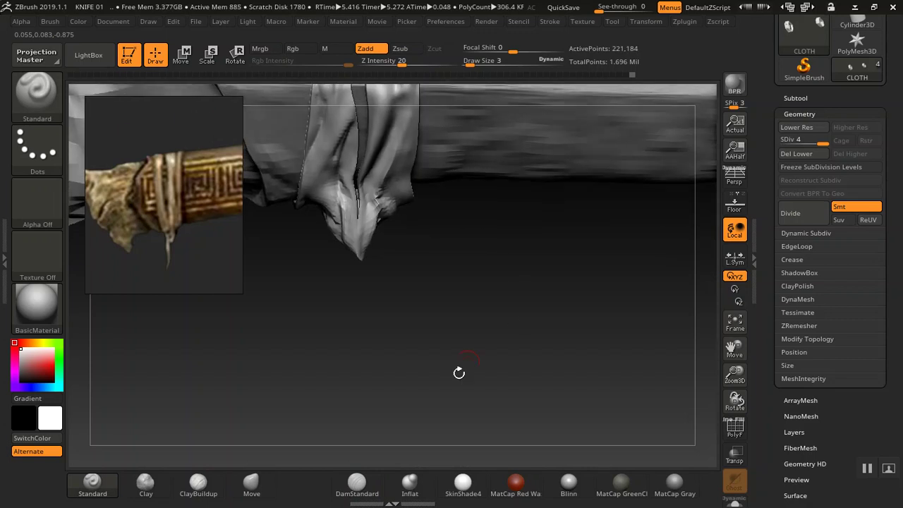
{"action": "left_click", "coordinate": [251, 483]}
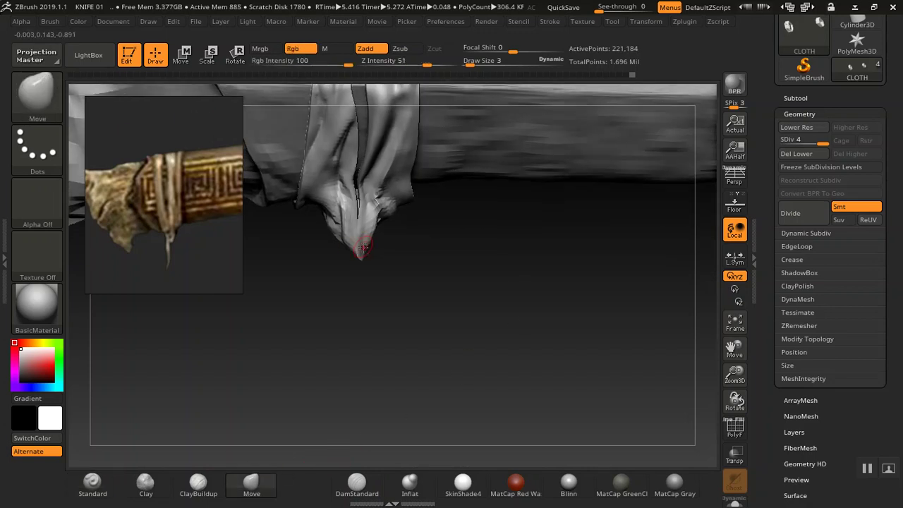
{"action": "key", "text": "bracketright"}
{"action": "left_click_drag", "start_coordinate": [361, 257], "coordinate": [360, 255]}
{"action": "key", "text": "bracketleft"}
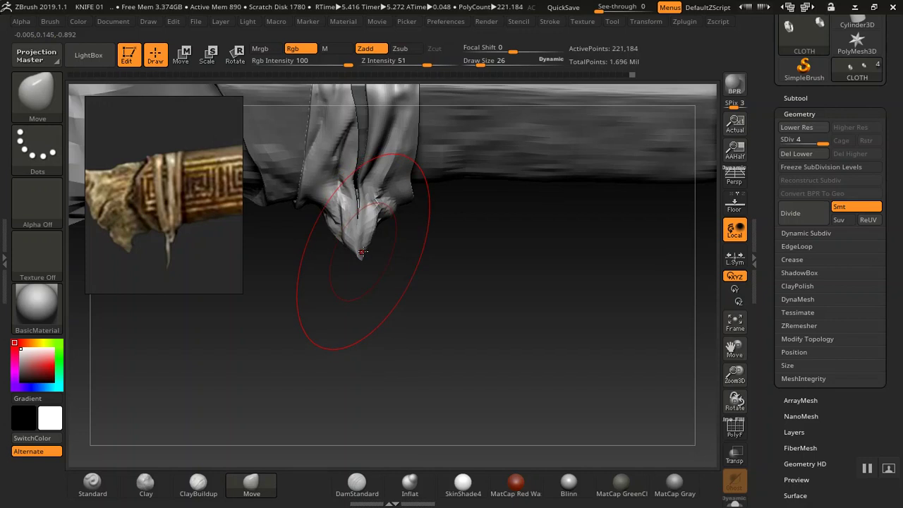
{"action": "key", "text": "p"}
{"action": "key", "text": "bracketleft"}
{"action": "key", "text": "bracketleft"}
{"action": "key", "text": "bracketleft"}
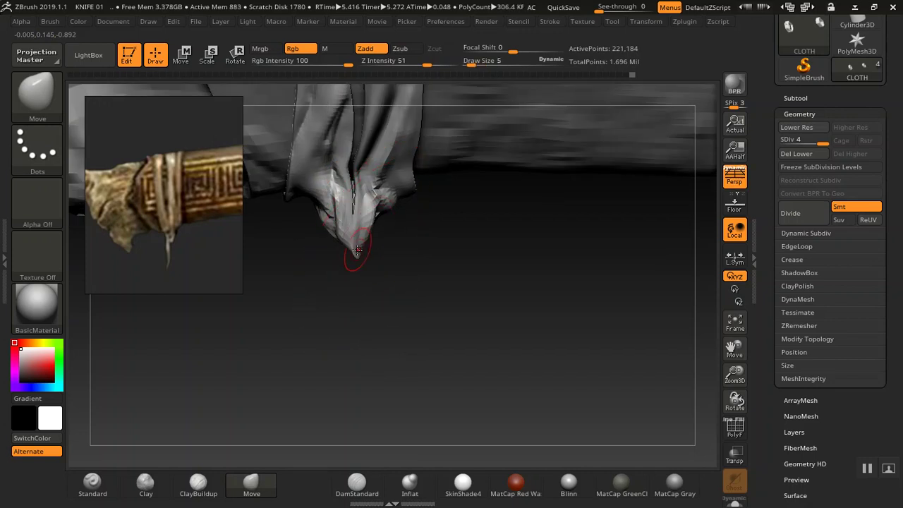
{"action": "left_click_drag", "start_coordinate": [352, 241], "coordinate": [350, 213], "text": "shift"}
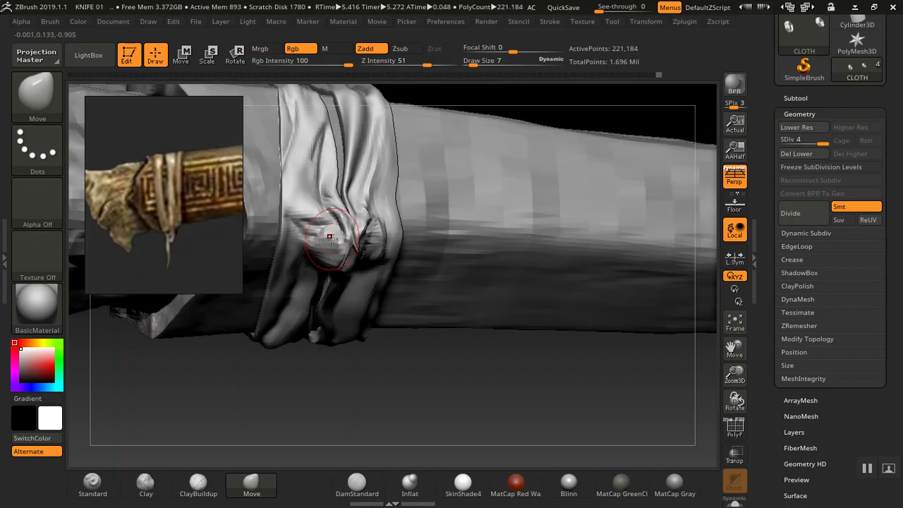
Step: Save the project as KNIFE 01, replacing the existing file
{"action": "left_click_drag", "start_coordinate": [419, 358], "coordinate": [509, 374]}
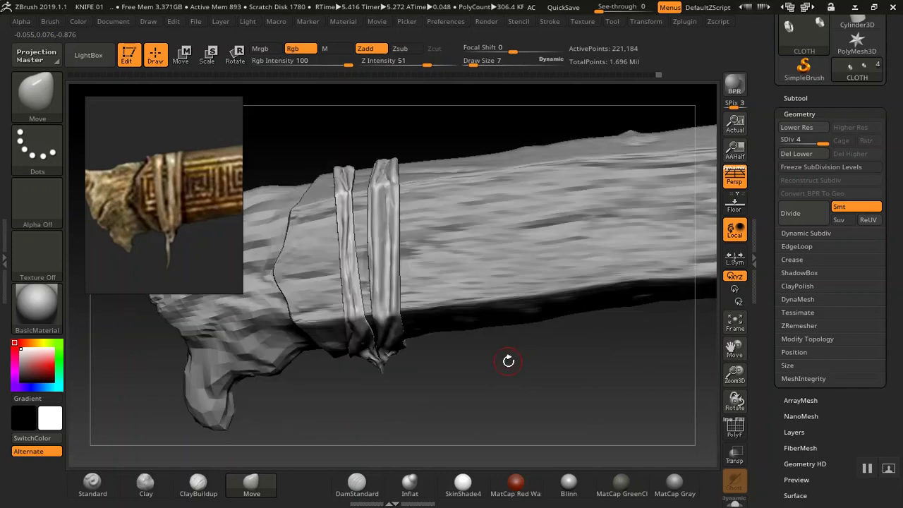
{"action": "key", "text": "ctrl+s"}
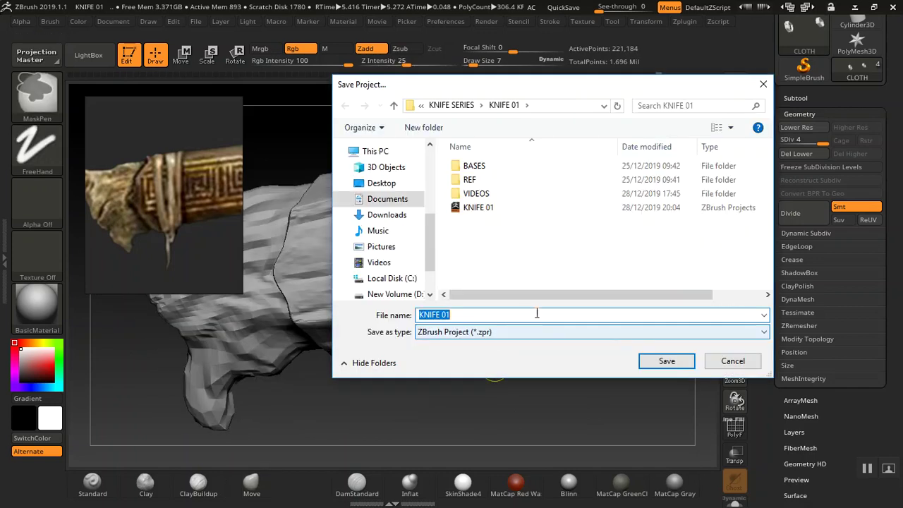
{"action": "left_click", "coordinate": [667, 360]}
{"action": "left_click", "coordinate": [507, 255]}
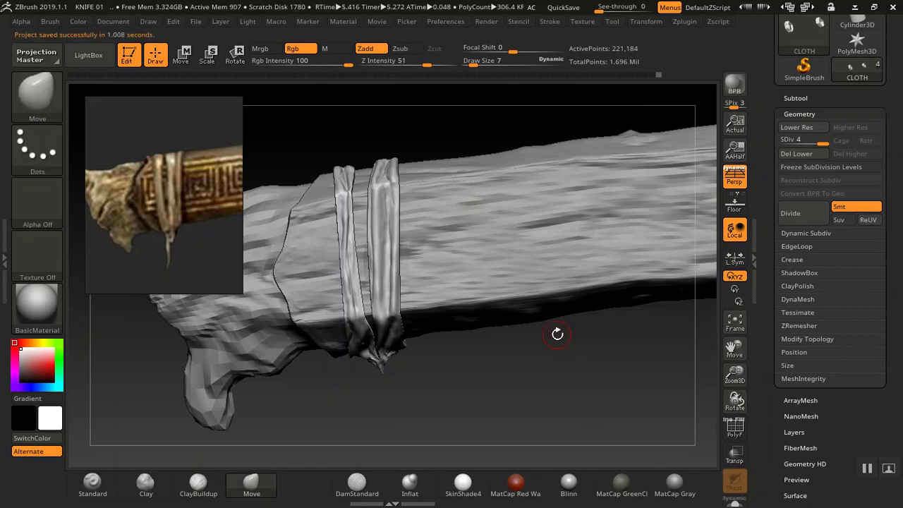
Step: Show the second binding in the reference image and lower the cloth's subdivision level to 3 for the band beside the plain wraps
{"action": "scroll", "coordinate": [120, 140], "scroll_direction": "down", "scroll_amount": 2}
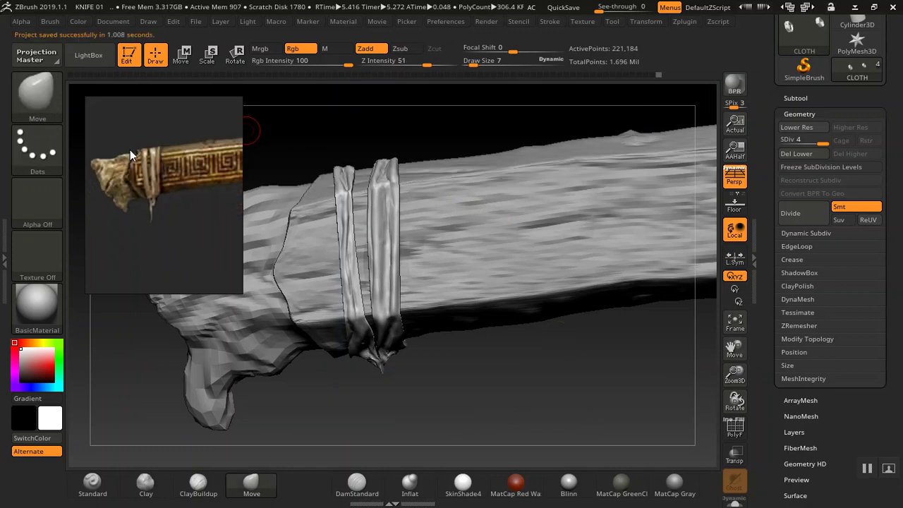
{"action": "middle_click_drag", "start_coordinate": [130, 150], "coordinate": [58, 163]}
{"action": "middle_click_drag", "start_coordinate": [147, 184], "coordinate": [107, 188]}
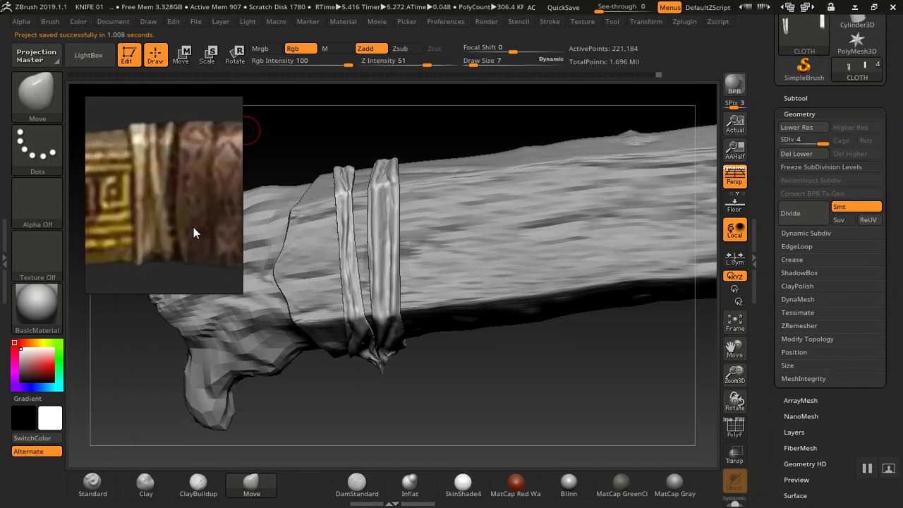
{"action": "left_click", "coordinate": [813, 140]}
{"action": "left_click_drag", "start_coordinate": [503, 387], "coordinate": [359, 252]}
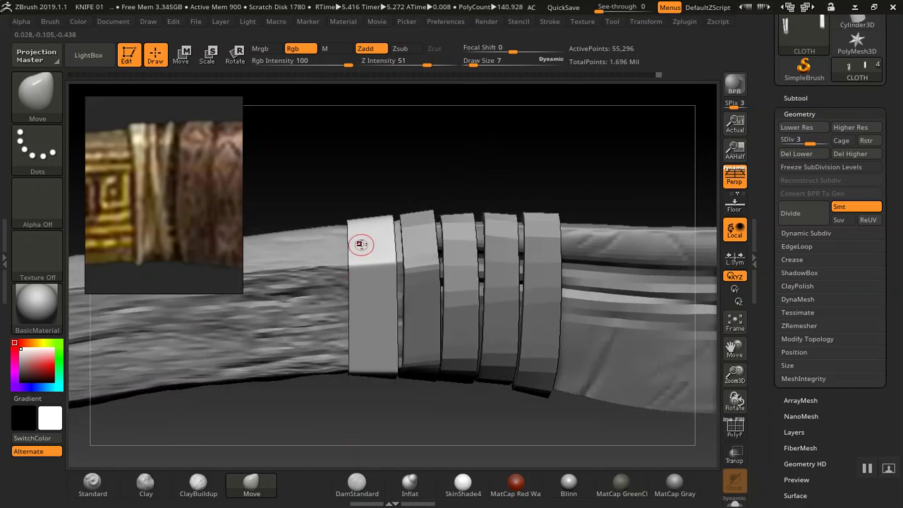
Step: Raise lengthwise folds around the cloth band, starting at its outer edge on the broad face, with Standard at draw size 7
{"action": "left_click", "coordinate": [92, 484]}
{"action": "key", "text": "ctrl"}
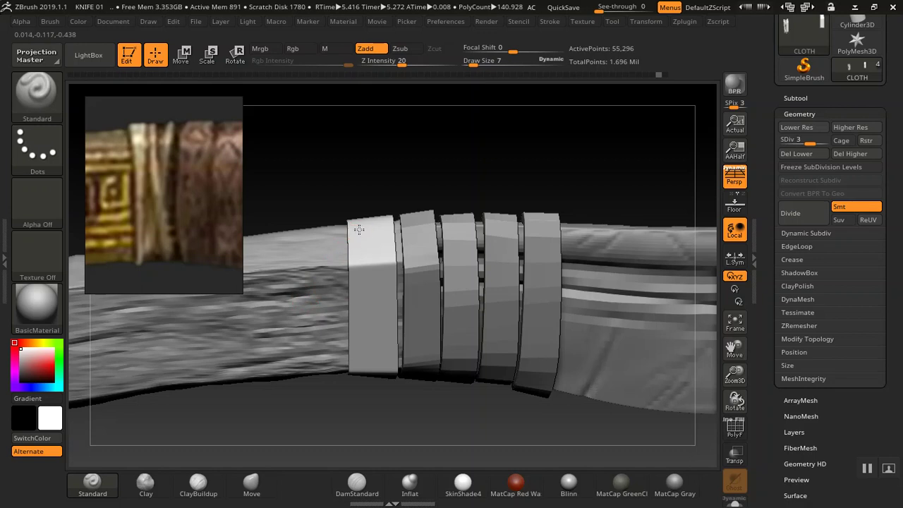
{"action": "left_click_drag", "start_coordinate": [359, 302], "coordinate": [356, 237]}
{"action": "mouse_move", "coordinate": [356, 236]}
{"action": "right_mouse_down"}
{"action": "mouse_move", "coordinate": [363, 233]}
{"action": "mouse_move", "coordinate": [365, 261]}
{"action": "mouse_move", "coordinate": [369, 244]}
{"action": "mouse_move", "coordinate": [359, 277]}
{"action": "right_mouse_up"}
{"action": "left_click_drag", "start_coordinate": [347, 350], "coordinate": [343, 374]}
{"action": "left_click_drag", "start_coordinate": [352, 309], "coordinate": [346, 376]}
{"action": "left_click_drag", "start_coordinate": [356, 272], "coordinate": [341, 394]}
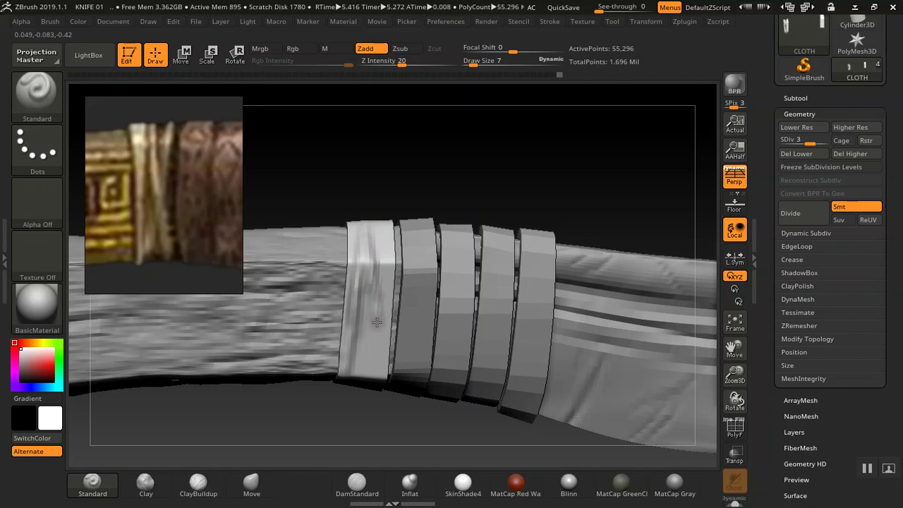
Step: Add thinner folds over the rest of the cloth band's broad face with Standard at draw size 5
{"action": "left_click_drag", "start_coordinate": [383, 368], "coordinate": [366, 230]}
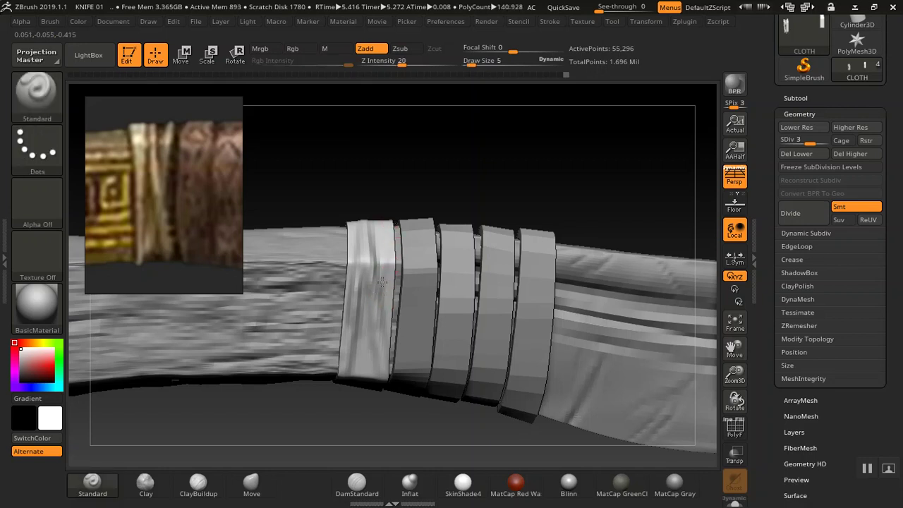
{"action": "left_click_drag", "start_coordinate": [382, 254], "coordinate": [374, 301]}
{"action": "left_click_drag", "start_coordinate": [387, 241], "coordinate": [381, 336]}
{"action": "mouse_move", "coordinate": [367, 412]}
{"action": "left_mouse_down"}
{"action": "mouse_move", "coordinate": [357, 400]}
{"action": "mouse_move", "coordinate": [360, 416]}
{"action": "left_mouse_up"}
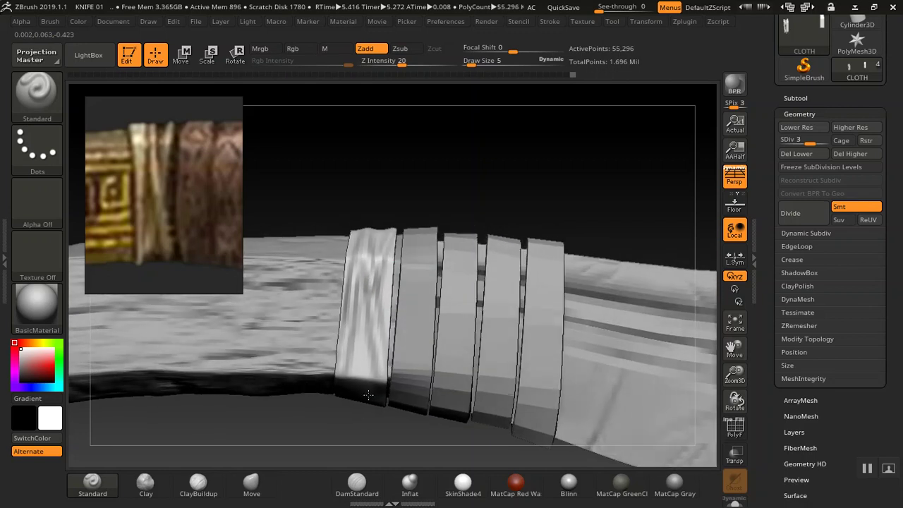
Step: Carry the Standard folds around the bend onto the cloth band's narrow side
{"action": "left_click_drag", "start_coordinate": [483, 213], "coordinate": [356, 259]}
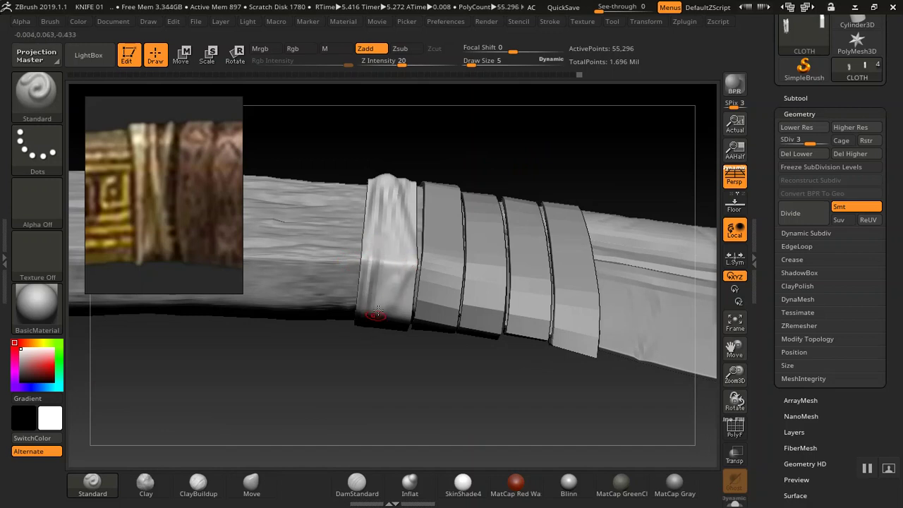
{"action": "left_click_drag", "start_coordinate": [380, 336], "coordinate": [381, 322]}
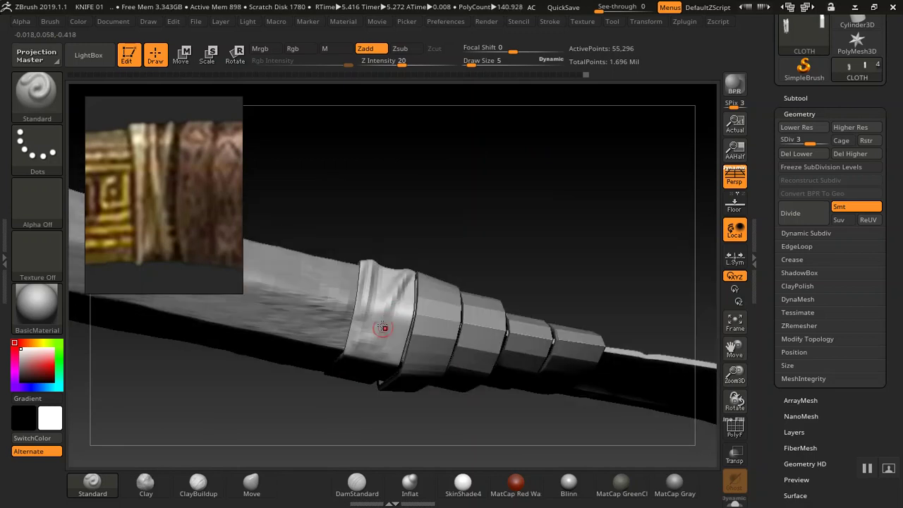
{"action": "left_click_drag", "start_coordinate": [341, 406], "coordinate": [365, 355]}
{"action": "mouse_move", "coordinate": [432, 267]}
{"action": "left_mouse_down", "text": "alt"}
{"action": "mouse_move", "coordinate": [500, 147]}
{"action": "mouse_move", "coordinate": [440, 252]}
{"action": "left_mouse_up", "text": "alt"}
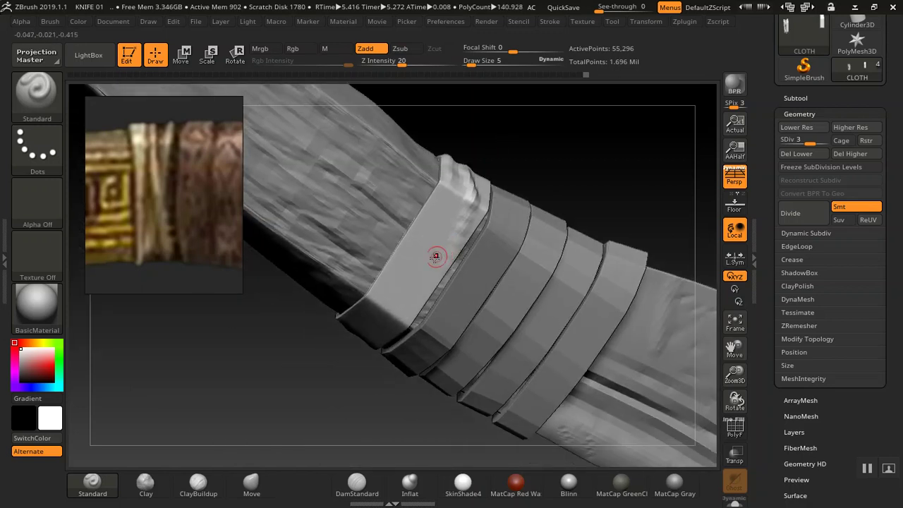
Step: Sculpt Standard folds along the cloth band's opposite broad face and over its adjoining corners
{"action": "mouse_move", "coordinate": [436, 208]}
{"action": "left_mouse_down"}
{"action": "mouse_move", "coordinate": [376, 302]}
{"action": "mouse_move", "coordinate": [371, 334]}
{"action": "left_mouse_up"}
{"action": "mouse_move", "coordinate": [383, 289]}
{"action": "left_mouse_down"}
{"action": "mouse_move", "coordinate": [393, 308]}
{"action": "mouse_move", "coordinate": [387, 355]}
{"action": "left_mouse_up"}
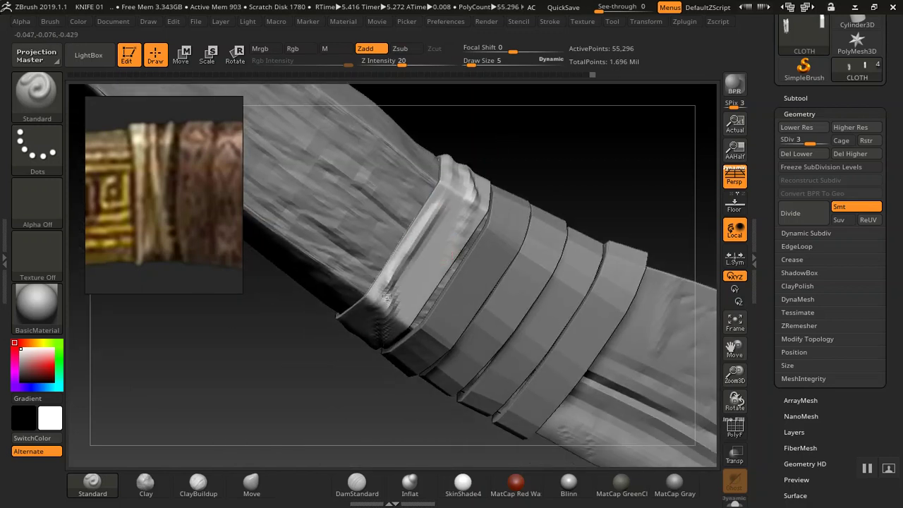
{"action": "mouse_move", "coordinate": [455, 227]}
{"action": "left_mouse_down"}
{"action": "mouse_move", "coordinate": [406, 285]}
{"action": "mouse_move", "coordinate": [474, 204]}
{"action": "mouse_move", "coordinate": [439, 258]}
{"action": "left_mouse_up"}
{"action": "mouse_move", "coordinate": [471, 208]}
{"action": "left_mouse_down"}
{"action": "mouse_move", "coordinate": [415, 283]}
{"action": "mouse_move", "coordinate": [436, 263]}
{"action": "left_mouse_up"}
{"action": "left_click_drag", "start_coordinate": [559, 165], "coordinate": [575, 120]}
{"action": "mouse_move", "coordinate": [490, 207]}
{"action": "left_mouse_down"}
{"action": "mouse_move", "coordinate": [485, 216]}
{"action": "mouse_move", "coordinate": [516, 202]}
{"action": "mouse_move", "coordinate": [468, 228]}
{"action": "left_mouse_up"}
{"action": "left_click_drag", "start_coordinate": [566, 198], "coordinate": [508, 208]}
{"action": "left_click_drag", "start_coordinate": [493, 249], "coordinate": [407, 255]}
Step: Cut creases between the folds on the cloth band's first broad face with DamStandard at draw size 5
{"action": "left_click_drag", "start_coordinate": [595, 220], "coordinate": [605, 157]}
{"action": "left_click_drag", "start_coordinate": [572, 218], "coordinate": [553, 209]}
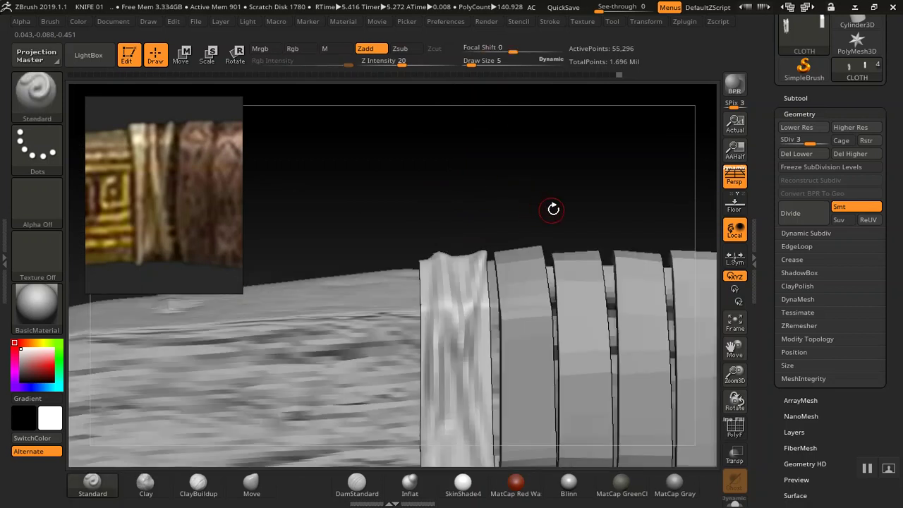
{"action": "left_click_drag", "start_coordinate": [522, 147], "coordinate": [496, 151]}
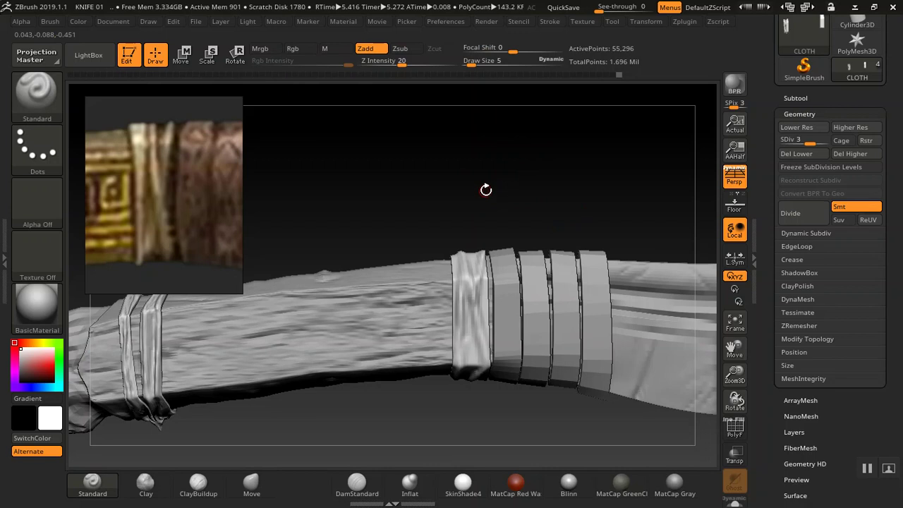
{"action": "left_click_drag", "start_coordinate": [520, 188], "coordinate": [424, 278]}
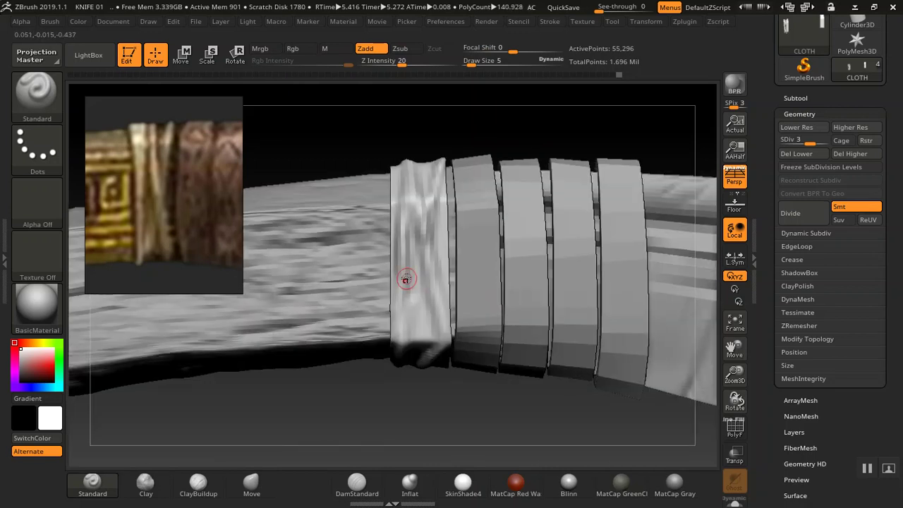
{"action": "left_click", "coordinate": [360, 484]}
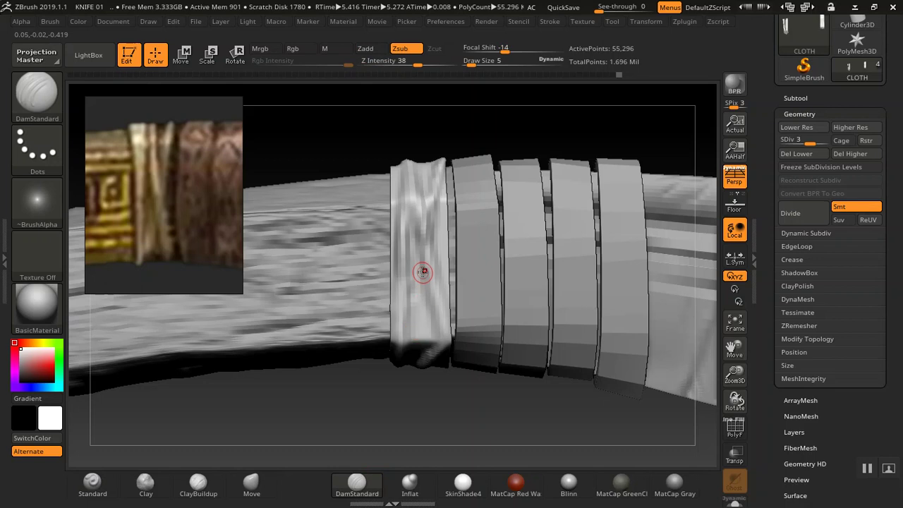
{"action": "left_click_drag", "start_coordinate": [415, 244], "coordinate": [432, 345]}
{"action": "left_click_drag", "start_coordinate": [405, 423], "coordinate": [396, 450]}
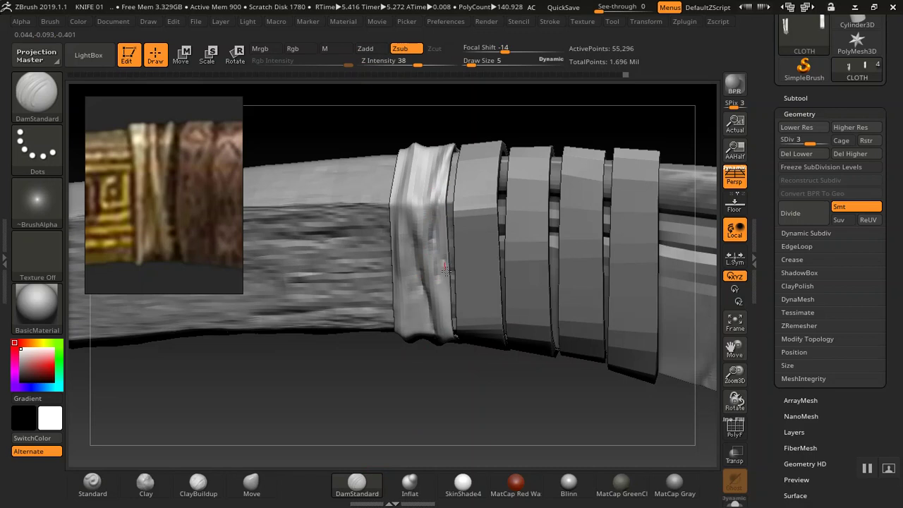
Step: Extend the DamStandard creases over the cloth band's bends and narrow side, smoothing rough spots
{"action": "mouse_move", "coordinate": [427, 368]}
{"action": "left_mouse_down"}
{"action": "mouse_move", "coordinate": [436, 391]}
{"action": "mouse_move", "coordinate": [426, 426]}
{"action": "left_mouse_up"}
{"action": "left_click_drag", "start_coordinate": [408, 217], "coordinate": [408, 233]}
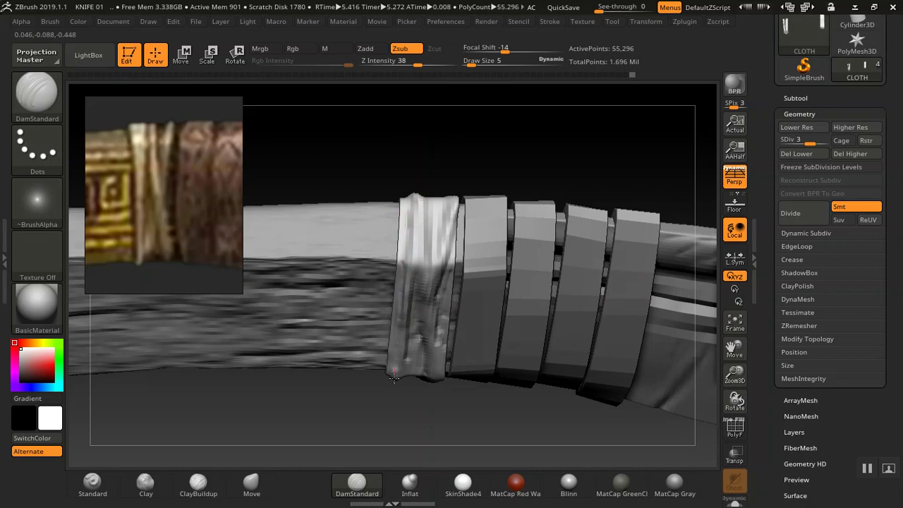
{"action": "right_click_drag", "start_coordinate": [413, 389], "coordinate": [388, 397]}
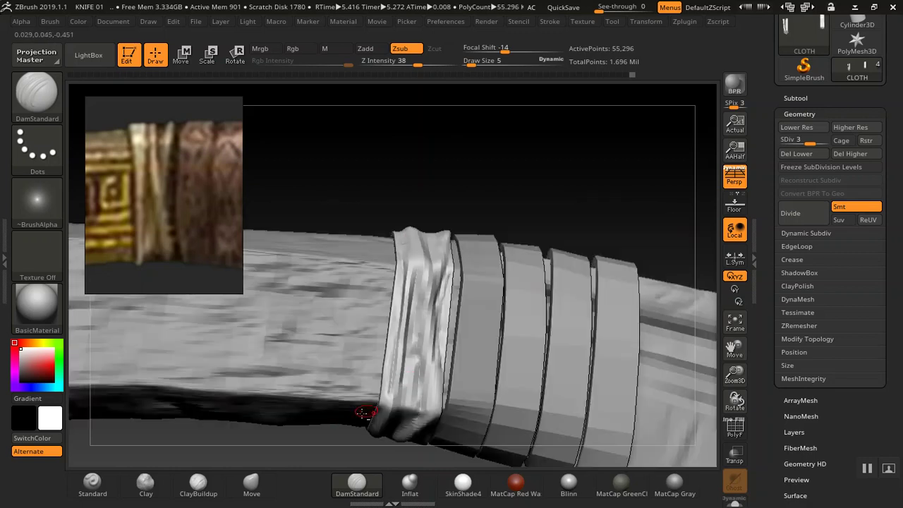
{"action": "left_click_drag", "start_coordinate": [444, 260], "coordinate": [448, 256], "text": "shift"}
{"action": "left_click_drag", "start_coordinate": [535, 128], "coordinate": [534, 20], "text": "alt"}
{"action": "right_click_drag", "start_coordinate": [393, 396], "coordinate": [402, 342]}
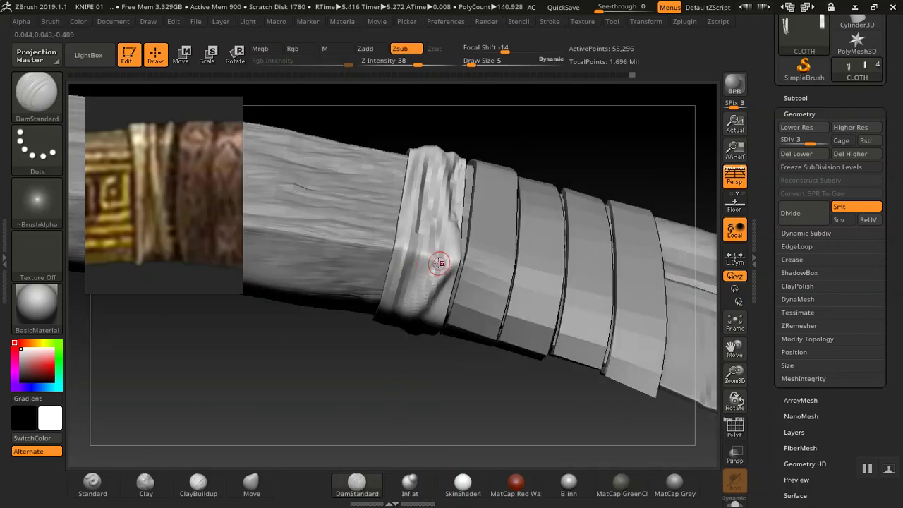
{"action": "left_click_drag", "start_coordinate": [426, 282], "coordinate": [416, 295]}
Step: Raise the cloth's subdivision level to 4 and sharpen the creases along the band's broad face and bends with DamStandard
{"action": "left_click", "coordinate": [812, 142]}
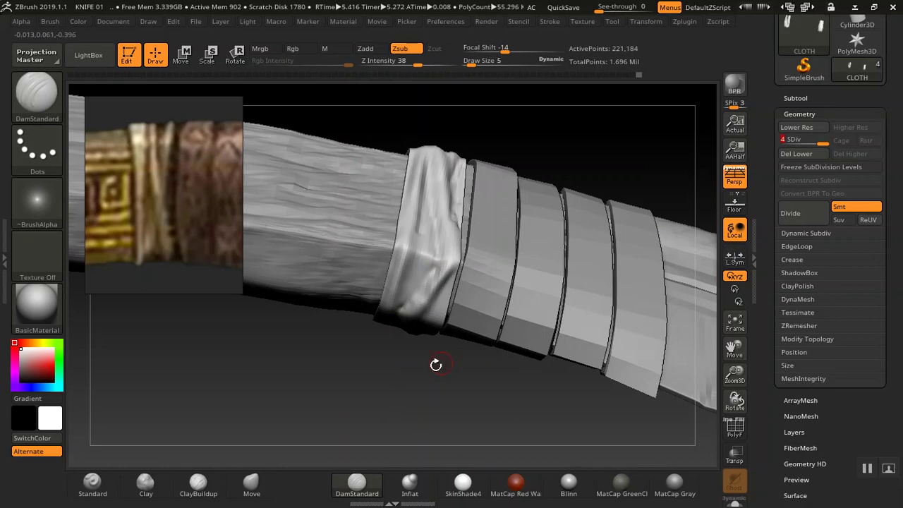
{"action": "mouse_move", "coordinate": [396, 392]}
{"action": "left_mouse_down"}
{"action": "mouse_move", "coordinate": [404, 418]}
{"action": "mouse_move", "coordinate": [406, 383]}
{"action": "left_mouse_up"}
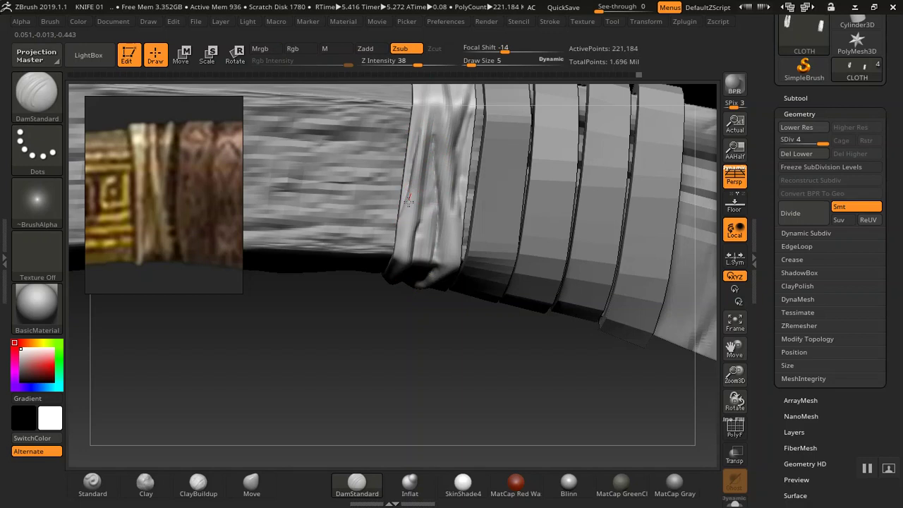
{"action": "left_click_drag", "start_coordinate": [389, 339], "coordinate": [378, 397]}
{"action": "left_click_drag", "start_coordinate": [423, 322], "coordinate": [394, 428], "text": "alt"}
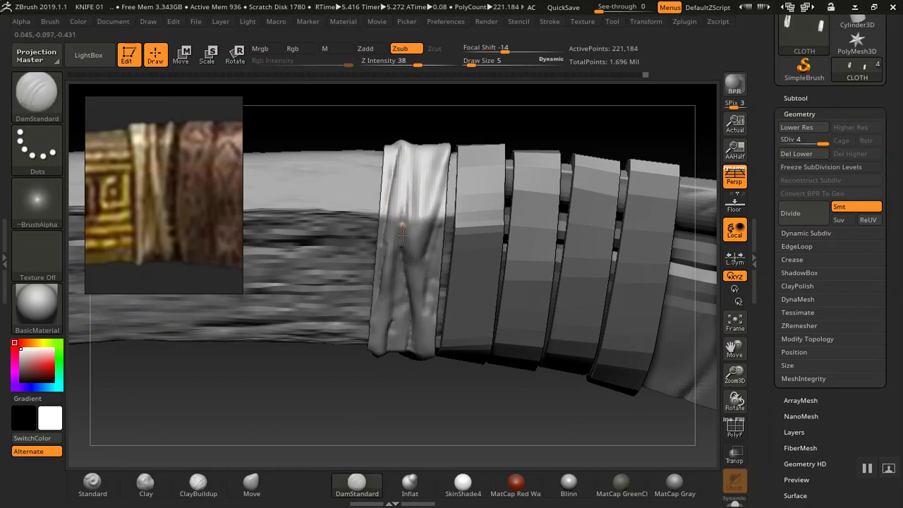
{"action": "left_click_drag", "start_coordinate": [398, 410], "coordinate": [367, 330]}
Step: Cut DamStandard creases across the cloth band's narrow side and over its adjoining corners
{"action": "left_click_drag", "start_coordinate": [510, 153], "coordinate": [485, 198]}
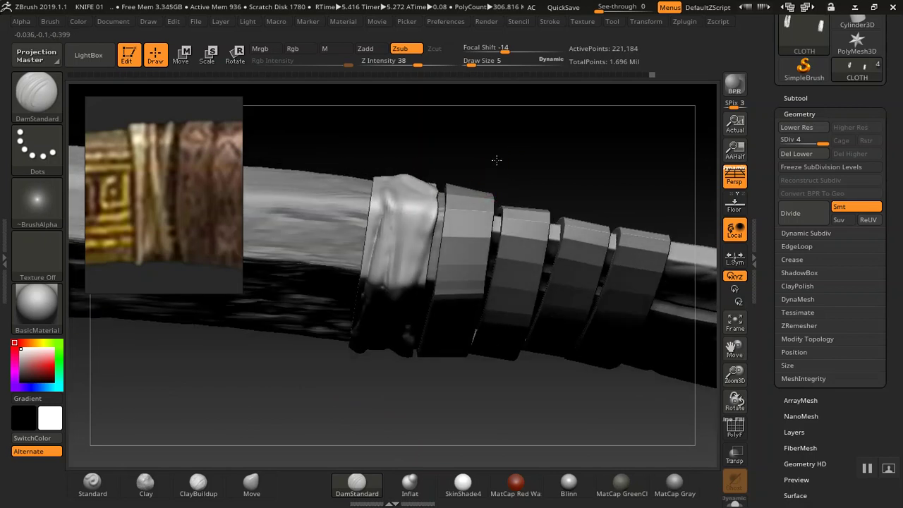
{"action": "left_click_drag", "start_coordinate": [496, 159], "coordinate": [410, 223]}
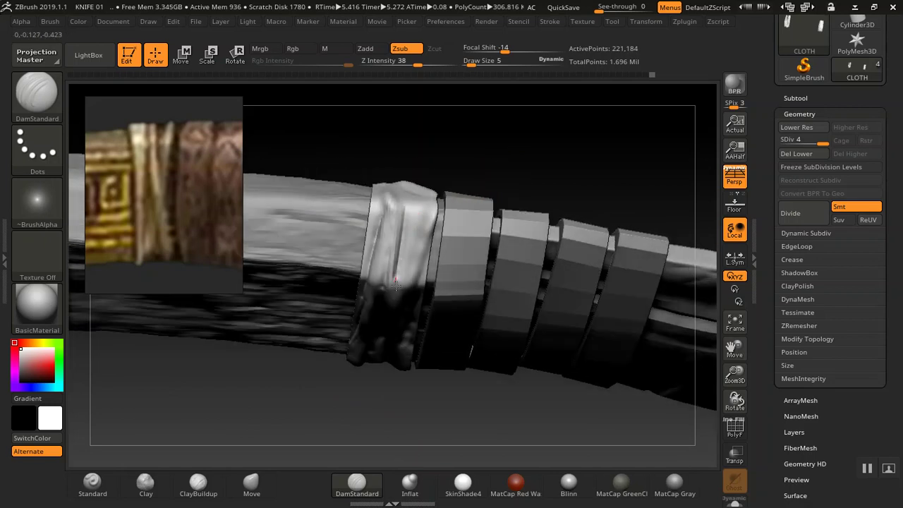
{"action": "mouse_move", "coordinate": [489, 153]}
{"action": "left_mouse_down"}
{"action": "mouse_move", "coordinate": [539, 184]}
{"action": "mouse_move", "coordinate": [528, 191]}
{"action": "left_mouse_up"}
{"action": "left_click_drag", "start_coordinate": [532, 152], "coordinate": [433, 193]}
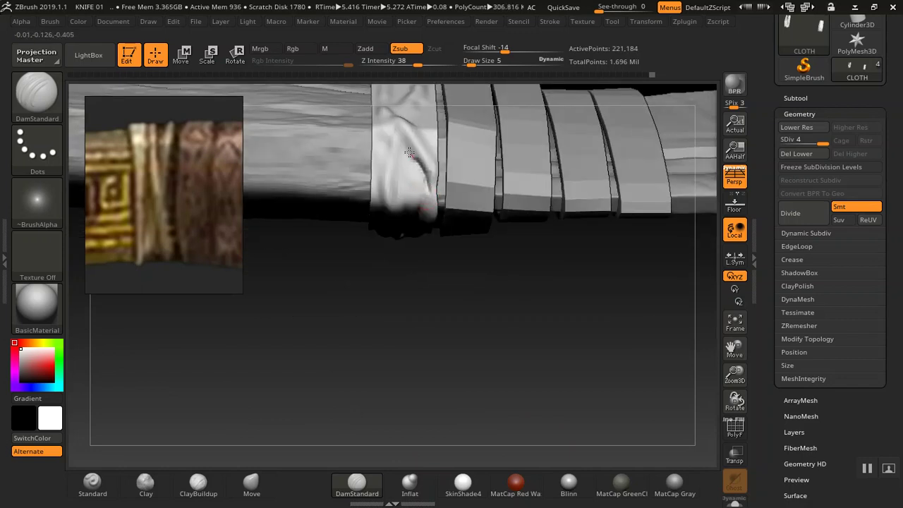
{"action": "left_click_drag", "start_coordinate": [402, 161], "coordinate": [393, 221]}
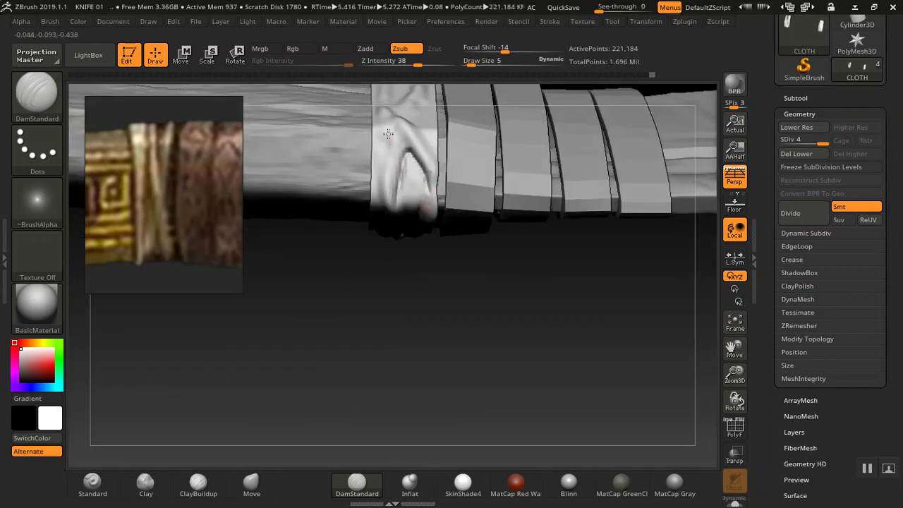
Step: Smooth the rough crease on the cloth band's opposite broad face and raise long Standard folds along it
{"action": "mouse_move", "coordinate": [369, 288]}
{"action": "left_mouse_down"}
{"action": "mouse_move", "coordinate": [391, 276]}
{"action": "mouse_move", "coordinate": [395, 378]}
{"action": "mouse_move", "coordinate": [407, 346]}
{"action": "mouse_move", "coordinate": [396, 296]}
{"action": "mouse_move", "coordinate": [403, 266]}
{"action": "left_mouse_up"}
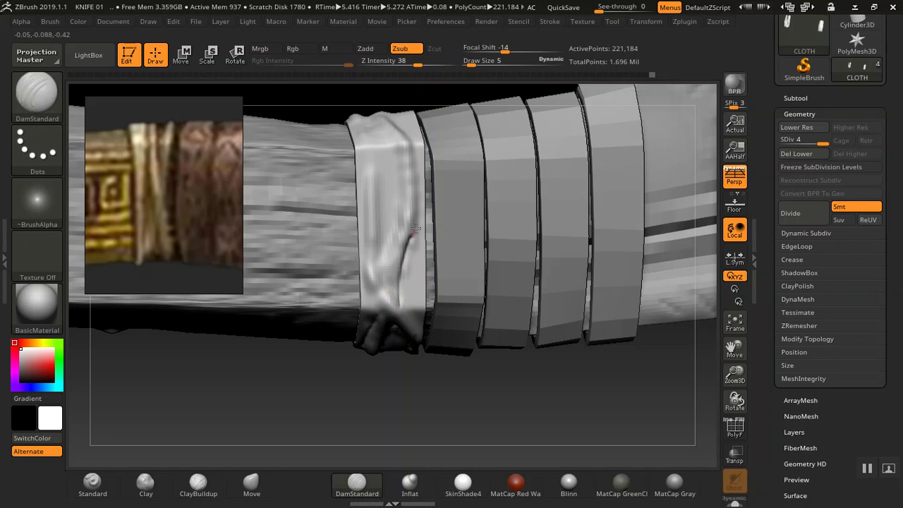
{"action": "left_click_drag", "start_coordinate": [429, 196], "coordinate": [397, 294], "text": "shift"}
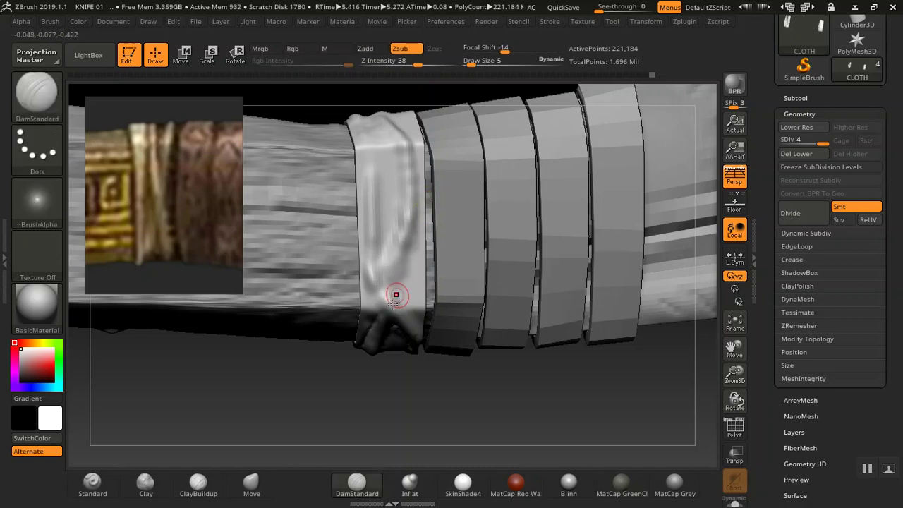
{"action": "left_click", "coordinate": [93, 485]}
{"action": "mouse_move", "coordinate": [402, 255]}
{"action": "left_mouse_down"}
{"action": "mouse_move", "coordinate": [384, 311]}
{"action": "mouse_move", "coordinate": [398, 265]}
{"action": "mouse_move", "coordinate": [387, 278]}
{"action": "left_mouse_up"}
{"action": "mouse_move", "coordinate": [372, 218]}
{"action": "left_mouse_down"}
{"action": "mouse_move", "coordinate": [374, 293]}
{"action": "mouse_move", "coordinate": [390, 329]}
{"action": "left_mouse_up"}
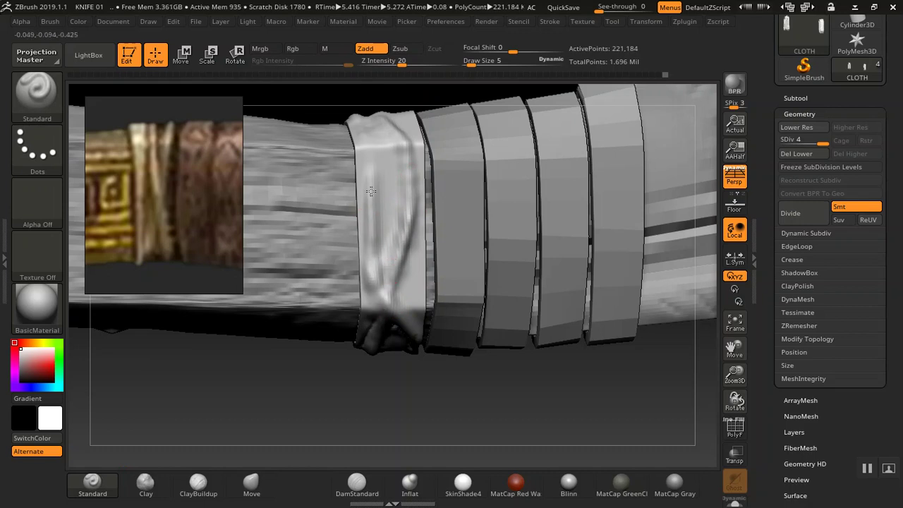
{"action": "left_click_drag", "start_coordinate": [379, 158], "coordinate": [368, 233]}
{"action": "mouse_move", "coordinate": [382, 128]}
{"action": "left_mouse_down"}
{"action": "mouse_move", "coordinate": [369, 222]}
{"action": "mouse_move", "coordinate": [370, 204]}
{"action": "left_mouse_up"}
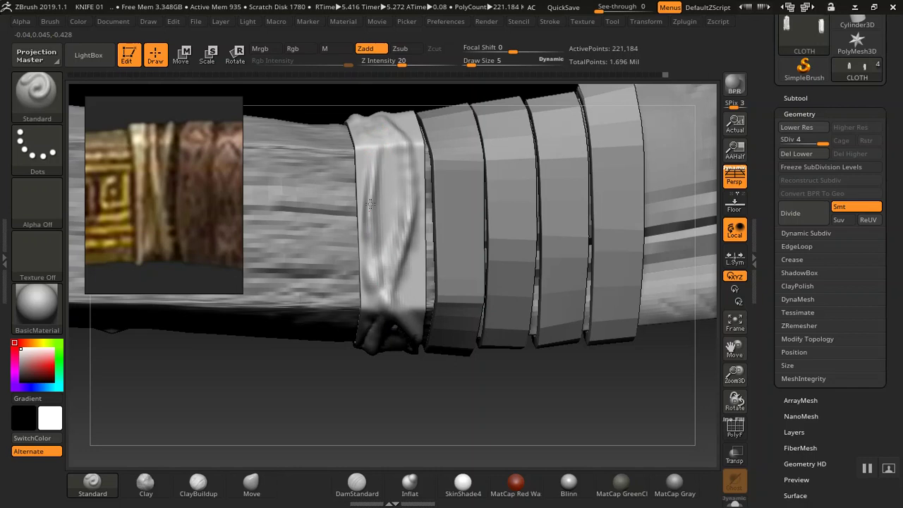
{"action": "left_click_drag", "start_coordinate": [392, 141], "coordinate": [369, 203]}
{"action": "left_click_drag", "start_coordinate": [382, 161], "coordinate": [371, 210]}
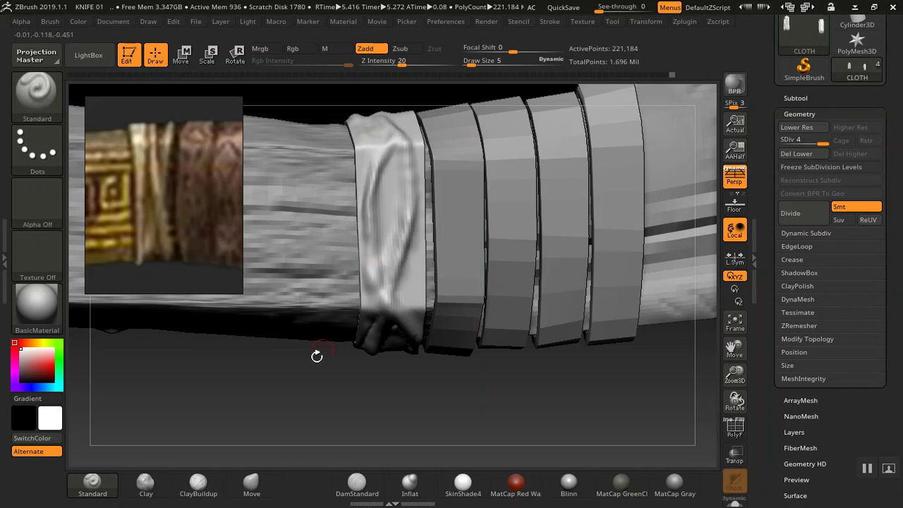
Step: Deepen the creases between the folds in the middle of this broad face with DamStandard, adding Standard volume between them
{"action": "left_click", "coordinate": [352, 482]}
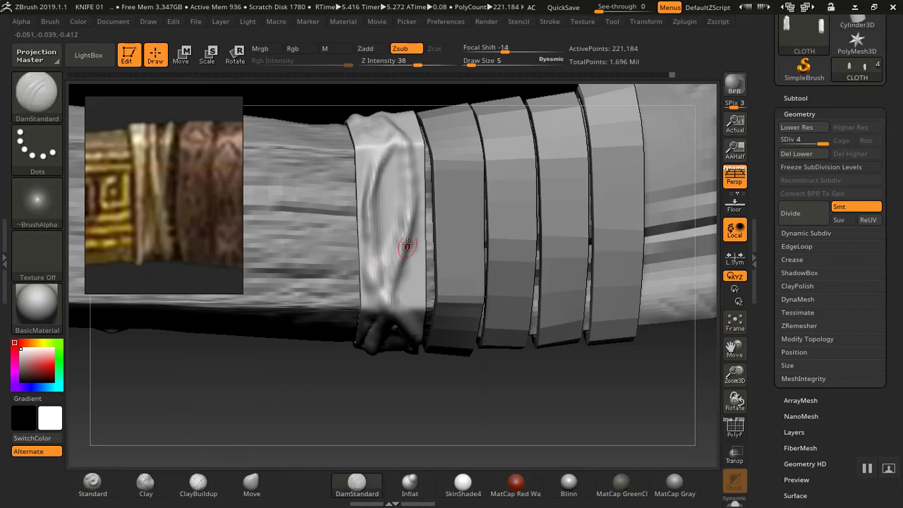
{"action": "left_click", "coordinate": [93, 483]}
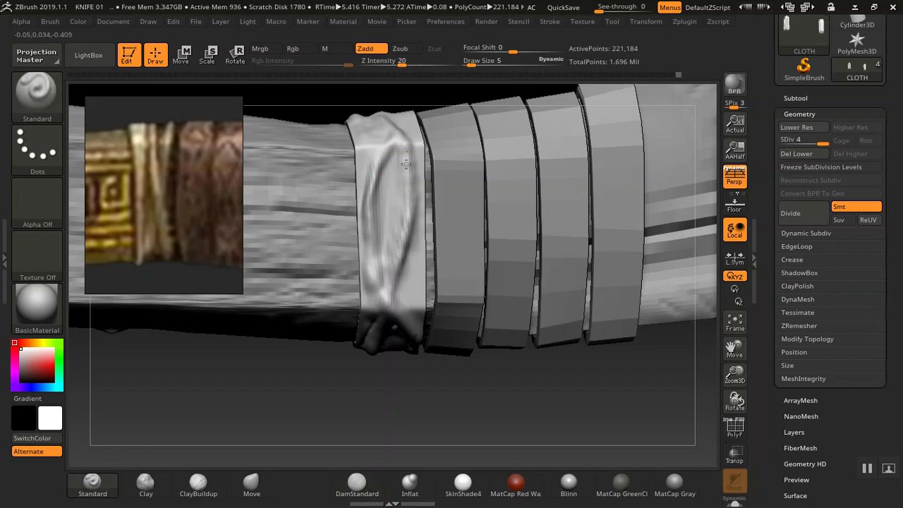
{"action": "left_click", "coordinate": [358, 483]}
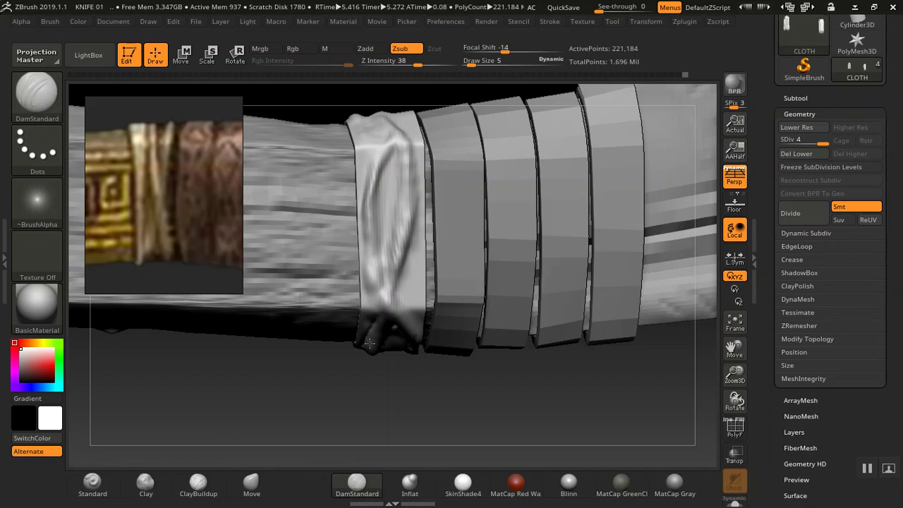
{"action": "left_click_drag", "start_coordinate": [400, 175], "coordinate": [382, 280]}
{"action": "left_click_drag", "start_coordinate": [396, 150], "coordinate": [392, 163]}
{"action": "left_click_drag", "start_coordinate": [379, 238], "coordinate": [359, 256]}
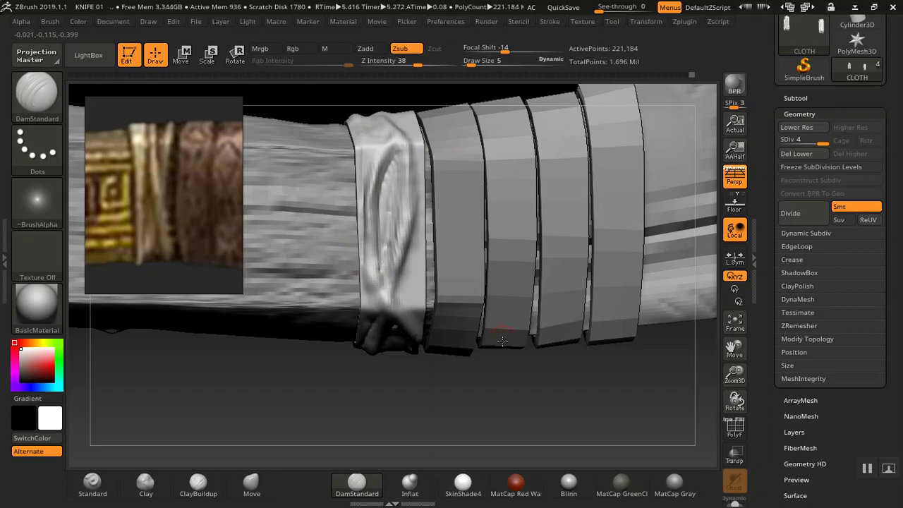
Step: Sharpen the diagonal DamStandard crease down to the band's lower corner and raise a Standard fold beside the plain wraps
{"action": "left_click_drag", "start_coordinate": [484, 388], "coordinate": [468, 334]}
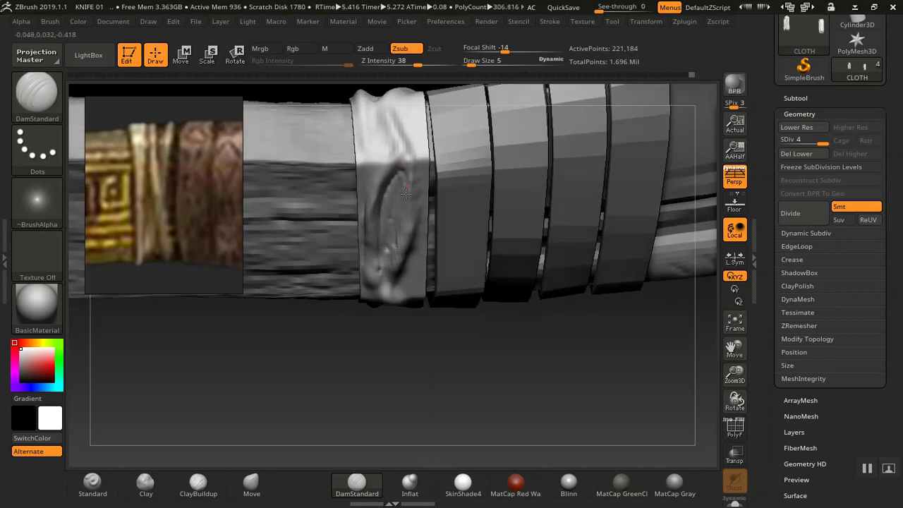
{"action": "key", "text": "ctrl"}
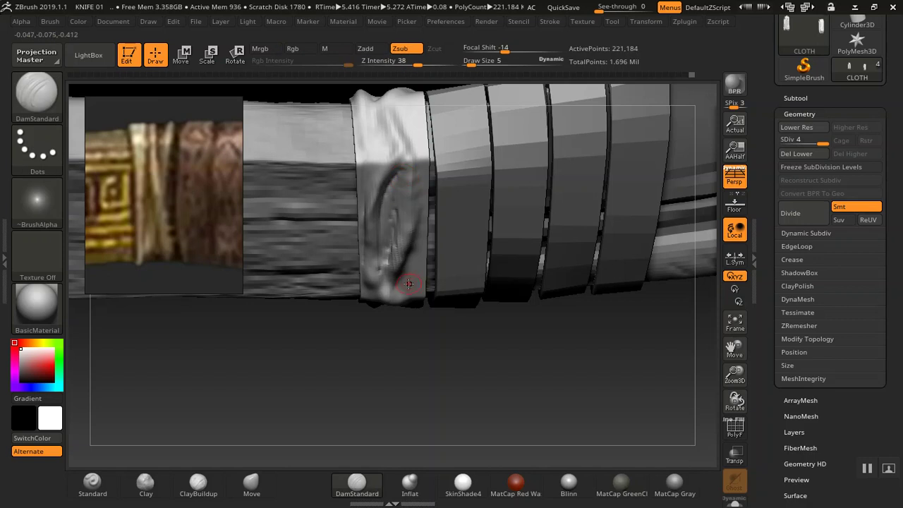
{"action": "left_click_drag", "start_coordinate": [415, 331], "coordinate": [407, 299]}
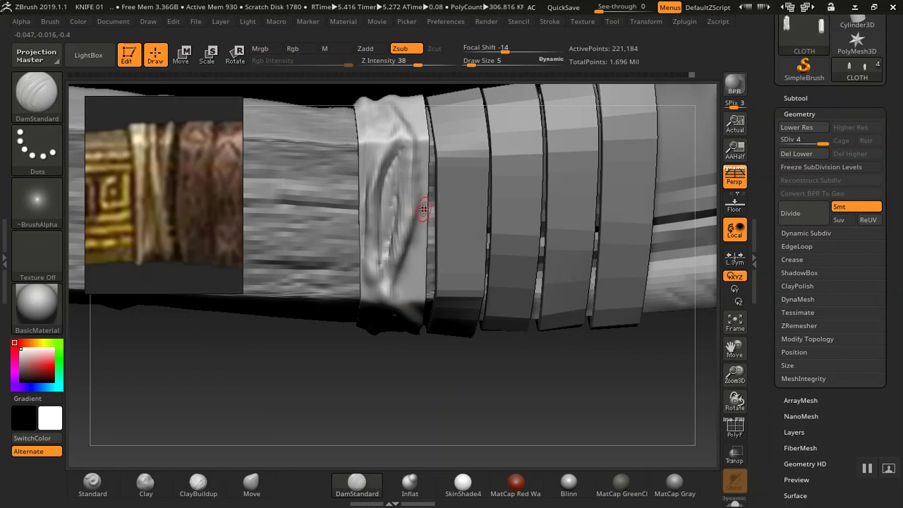
{"action": "left_click_drag", "start_coordinate": [409, 280], "coordinate": [400, 308]}
{"action": "key", "text": "ctrl+z"}
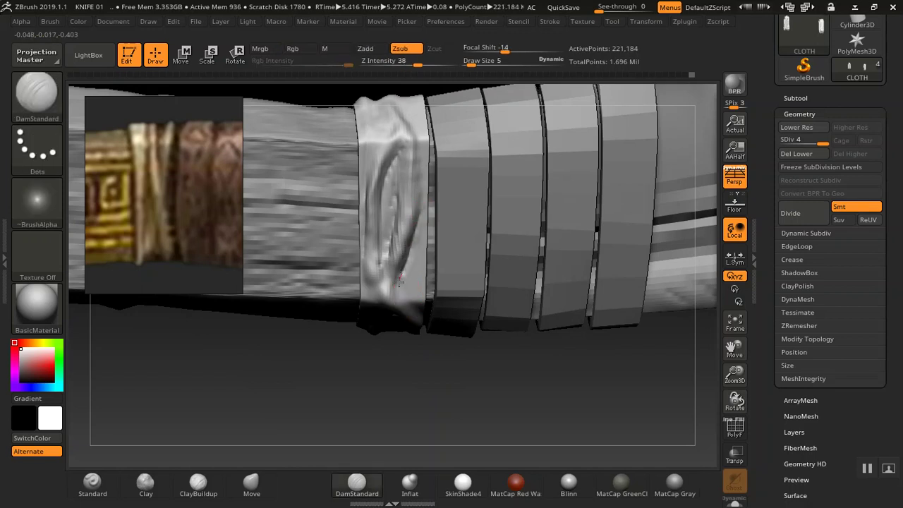
{"action": "left_click_drag", "start_coordinate": [400, 297], "coordinate": [410, 315]}
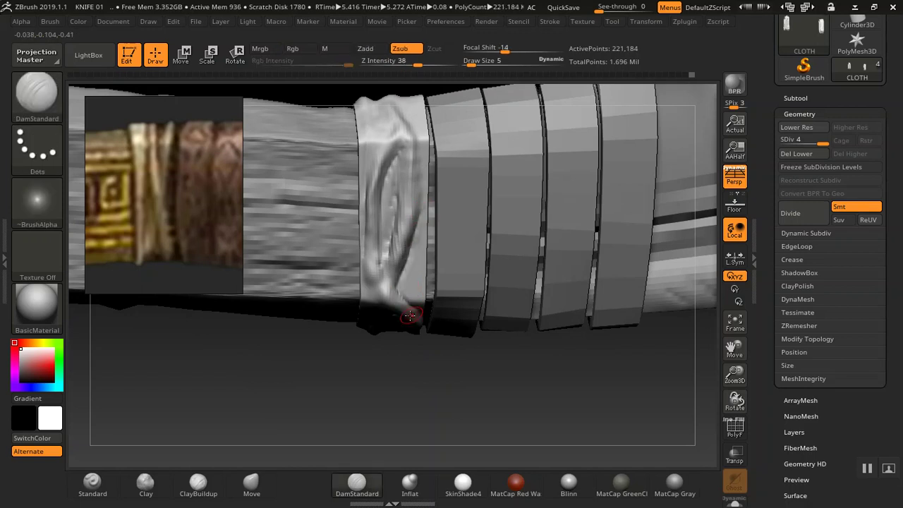
{"action": "left_click", "coordinate": [93, 486]}
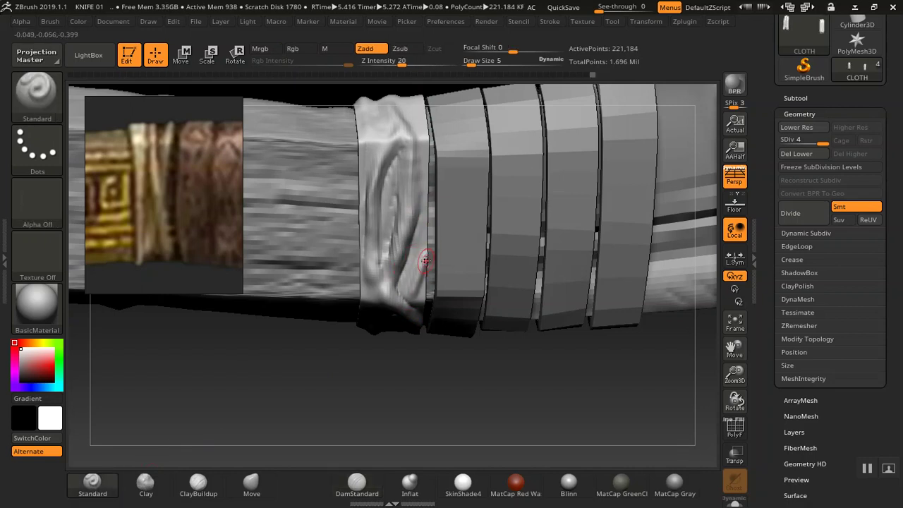
{"action": "left_click_drag", "start_coordinate": [432, 353], "coordinate": [414, 375]}
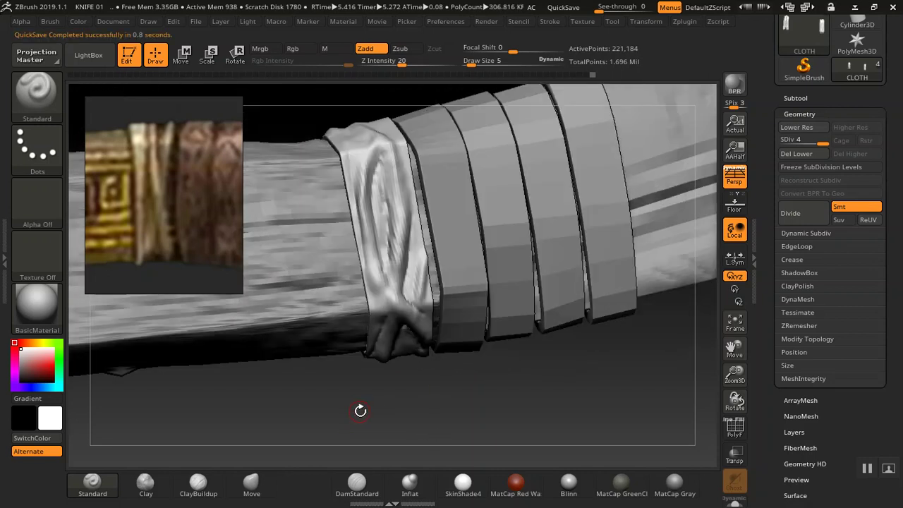
Step: Build up Standard folds along the outer edge of the cloth band's first broad face, away from the wraps
{"action": "left_click", "coordinate": [358, 484]}
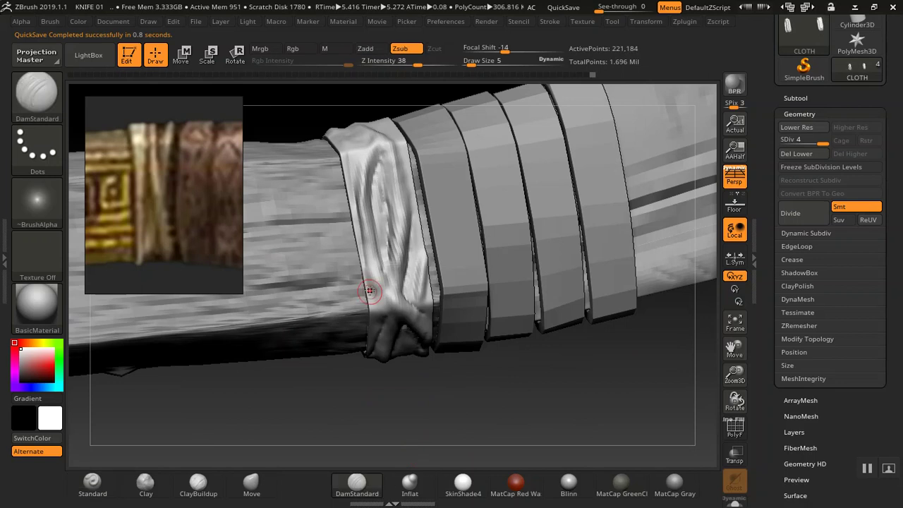
{"action": "mouse_move", "coordinate": [389, 412]}
{"action": "left_mouse_down"}
{"action": "mouse_move", "coordinate": [425, 400]}
{"action": "mouse_move", "coordinate": [410, 281]}
{"action": "mouse_move", "coordinate": [415, 202]}
{"action": "mouse_move", "coordinate": [444, 242]}
{"action": "mouse_move", "coordinate": [438, 172]}
{"action": "mouse_move", "coordinate": [426, 235]}
{"action": "left_mouse_up"}
{"action": "left_click_drag", "start_coordinate": [383, 380], "coordinate": [412, 444]}
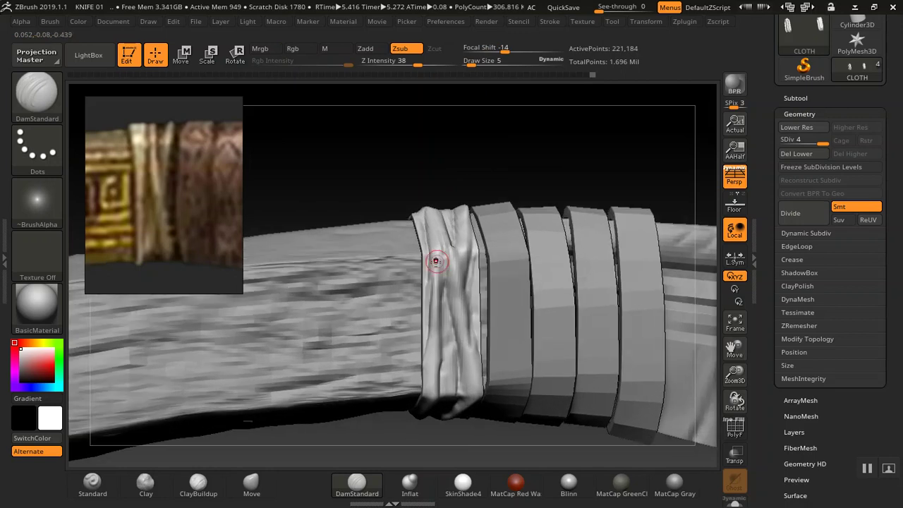
{"action": "left_click", "coordinate": [93, 484]}
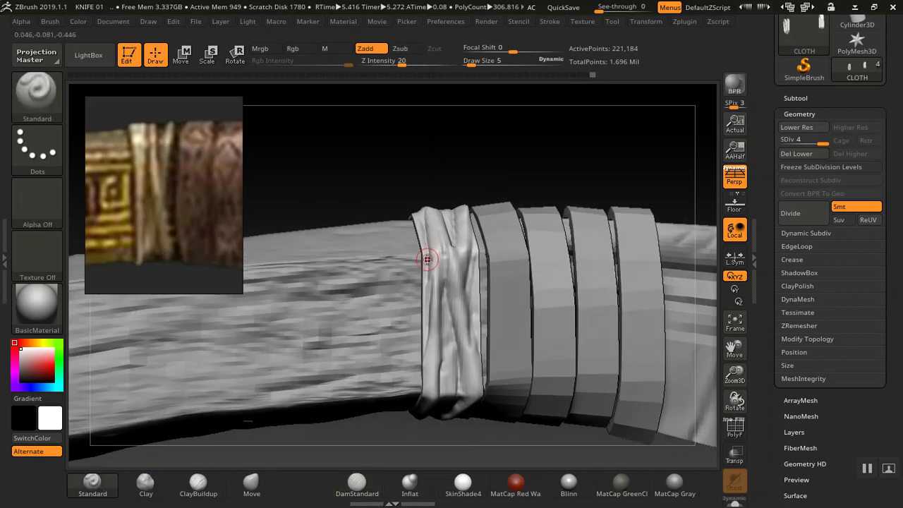
{"action": "mouse_move", "coordinate": [420, 313]}
{"action": "left_mouse_down"}
{"action": "mouse_move", "coordinate": [425, 282]}
{"action": "mouse_move", "coordinate": [428, 340]}
{"action": "left_mouse_up"}
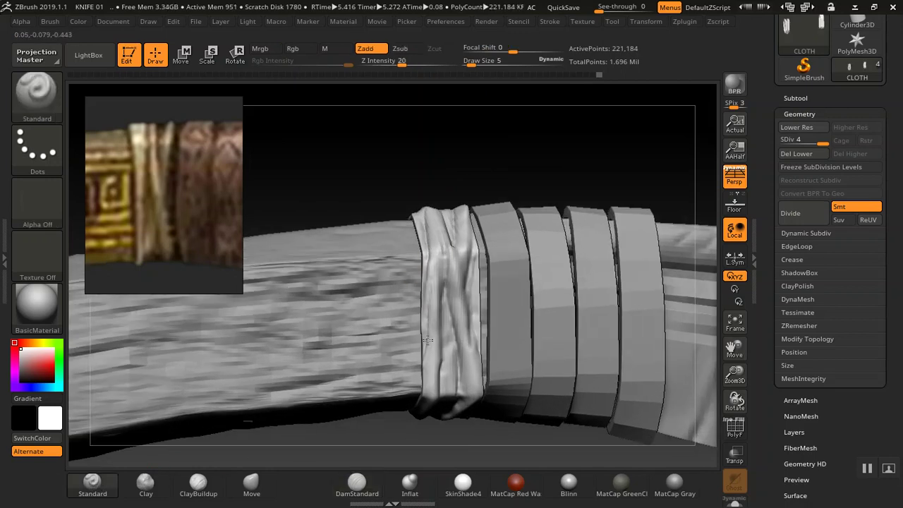
{"action": "left_click_drag", "start_coordinate": [432, 245], "coordinate": [428, 319]}
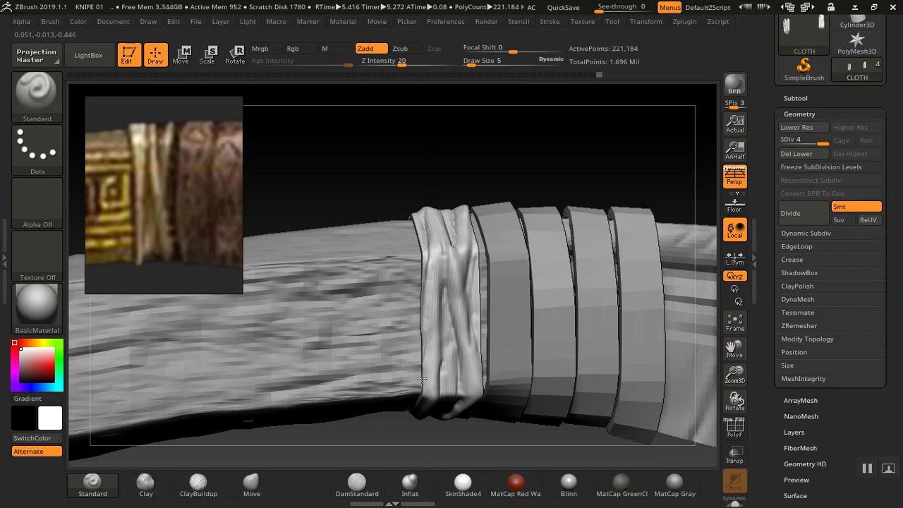
Step: Raise Standard folds over the bend above the first broad face and cut a DamStandard crease between them
{"action": "left_click_drag", "start_coordinate": [379, 438], "coordinate": [486, 258]}
{"action": "left_click_drag", "start_coordinate": [494, 168], "coordinate": [502, 212]}
{"action": "mouse_move", "coordinate": [508, 163]}
{"action": "left_mouse_down"}
{"action": "mouse_move", "coordinate": [472, 190]}
{"action": "mouse_move", "coordinate": [442, 196]}
{"action": "left_mouse_up"}
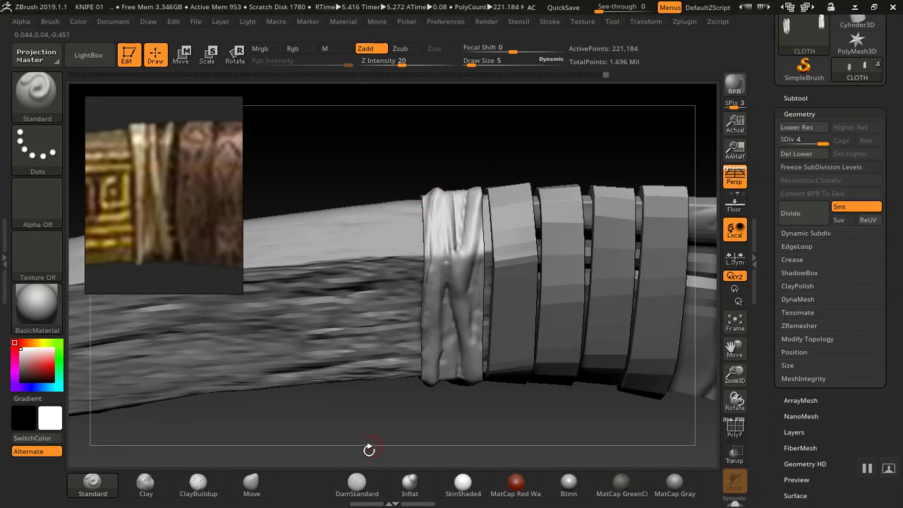
{"action": "left_click", "coordinate": [357, 484]}
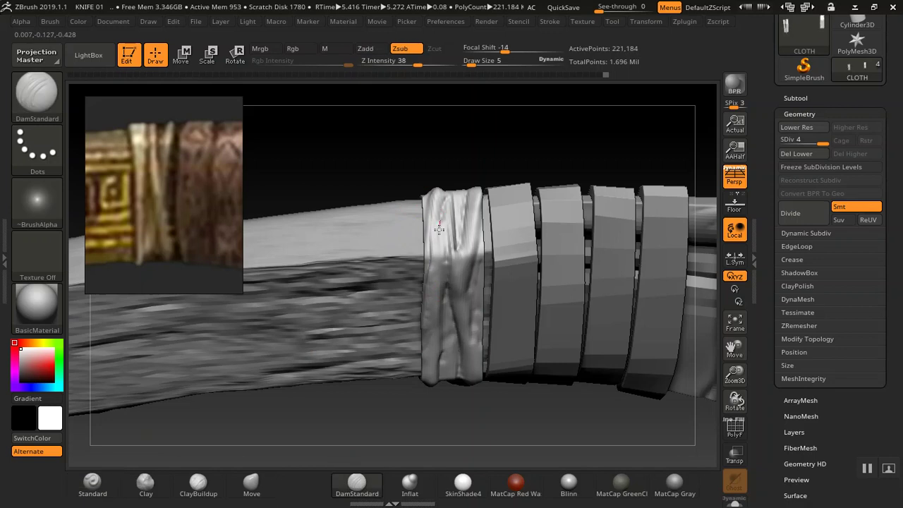
Step: Sculpt DamStandard creases and a Standard fold on the band's narrow side along the edge next to the wraps
{"action": "left_click_drag", "start_coordinate": [417, 419], "coordinate": [431, 294]}
{"action": "left_click_drag", "start_coordinate": [426, 374], "coordinate": [416, 178]}
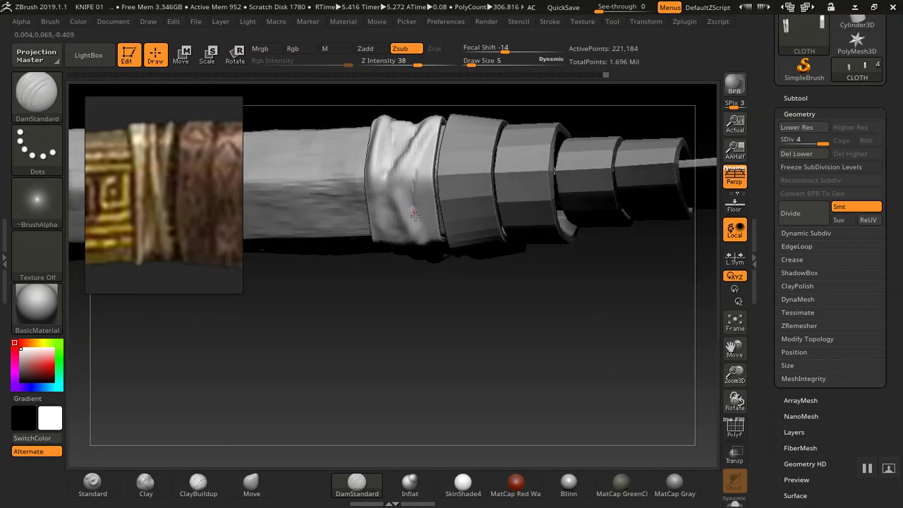
{"action": "left_click_drag", "start_coordinate": [413, 343], "coordinate": [430, 171]}
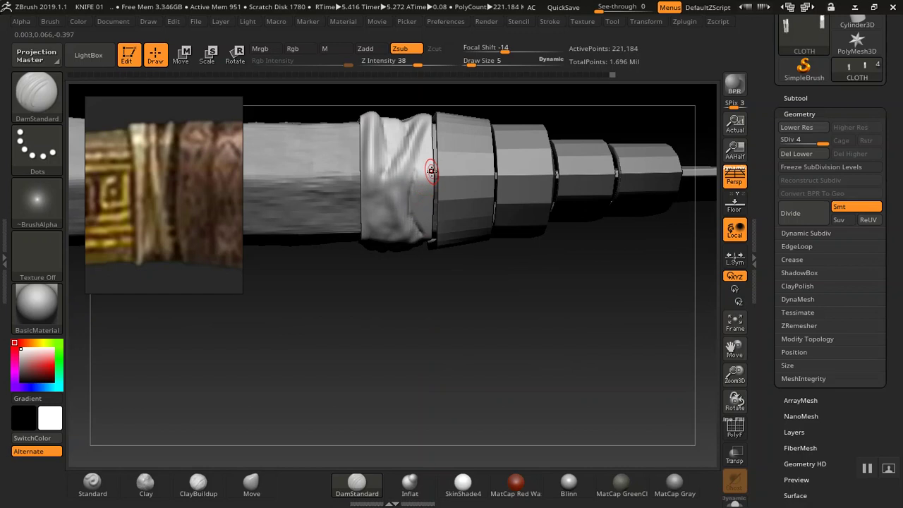
{"action": "left_click", "coordinate": [91, 483]}
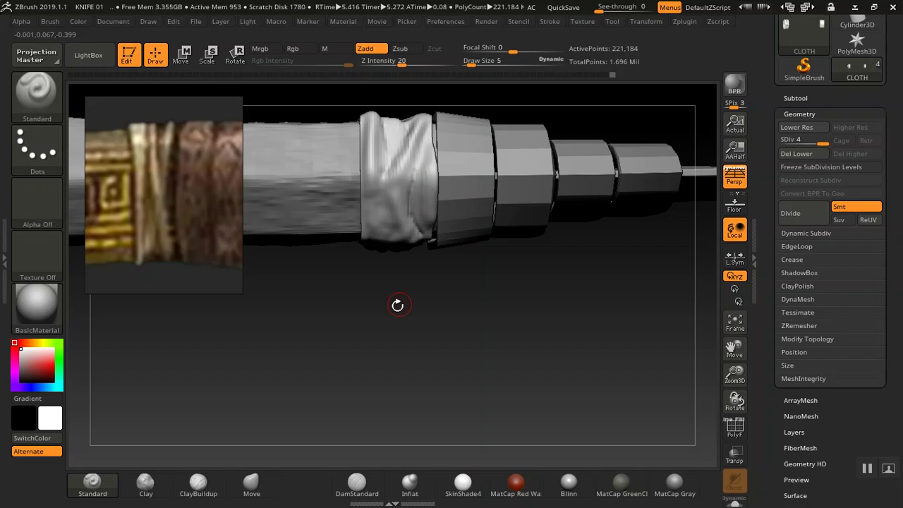
{"action": "left_click", "coordinate": [357, 483]}
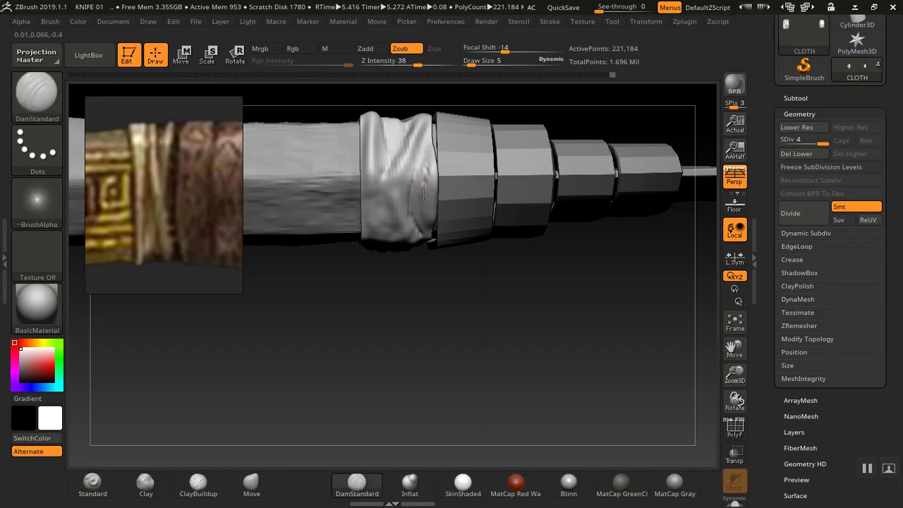
{"action": "left_click_drag", "start_coordinate": [426, 233], "coordinate": [428, 141]}
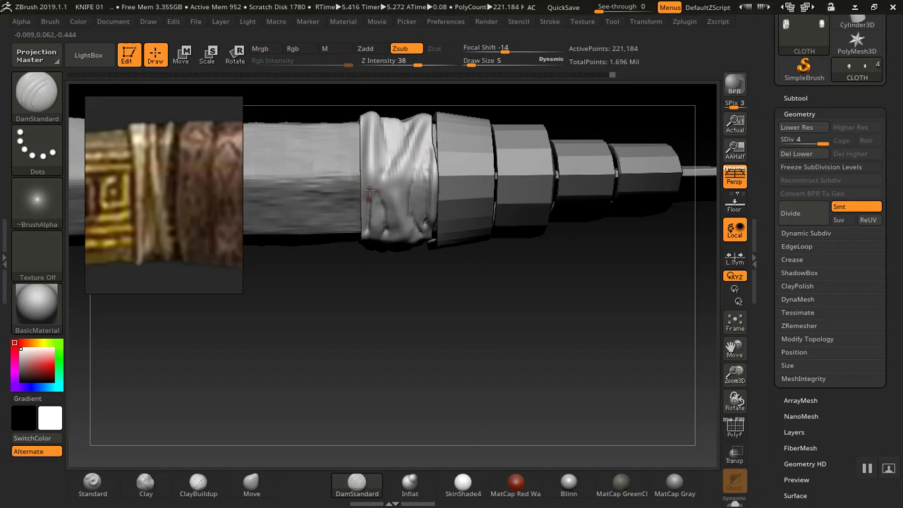
Step: Build up the Standard fold along the narrow side's outer edge and smooth it over the corner
{"action": "left_click", "coordinate": [92, 484]}
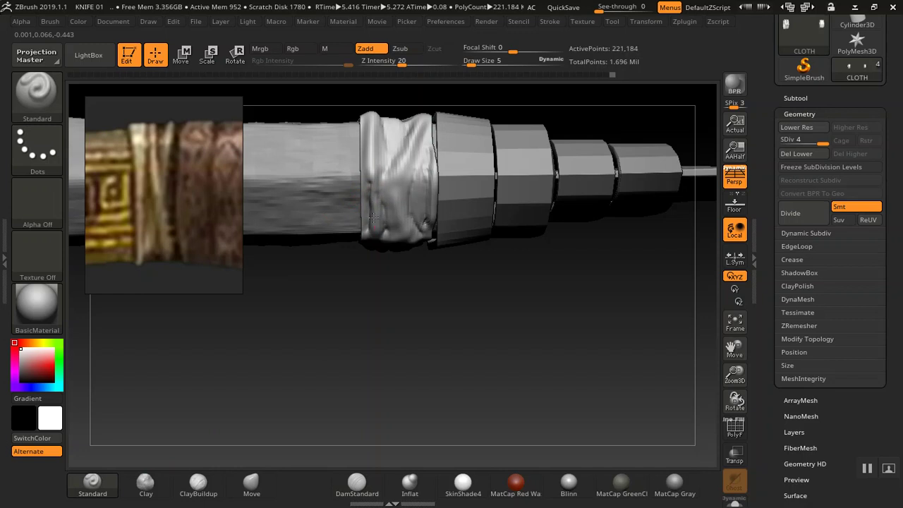
{"action": "mouse_move", "coordinate": [399, 353]}
{"action": "left_mouse_down"}
{"action": "mouse_move", "coordinate": [416, 297]}
{"action": "mouse_move", "coordinate": [410, 374]}
{"action": "mouse_move", "coordinate": [414, 309]}
{"action": "mouse_move", "coordinate": [374, 262]}
{"action": "left_mouse_up"}
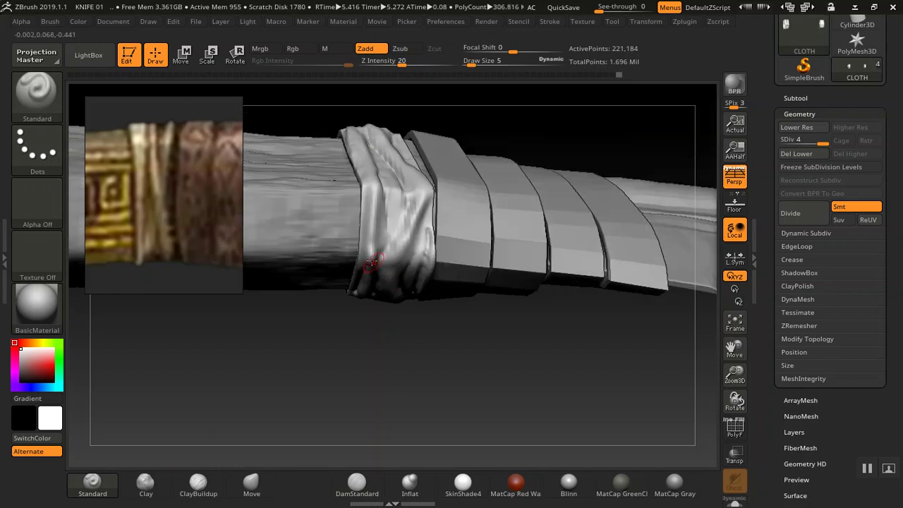
{"action": "key", "text": "shift"}
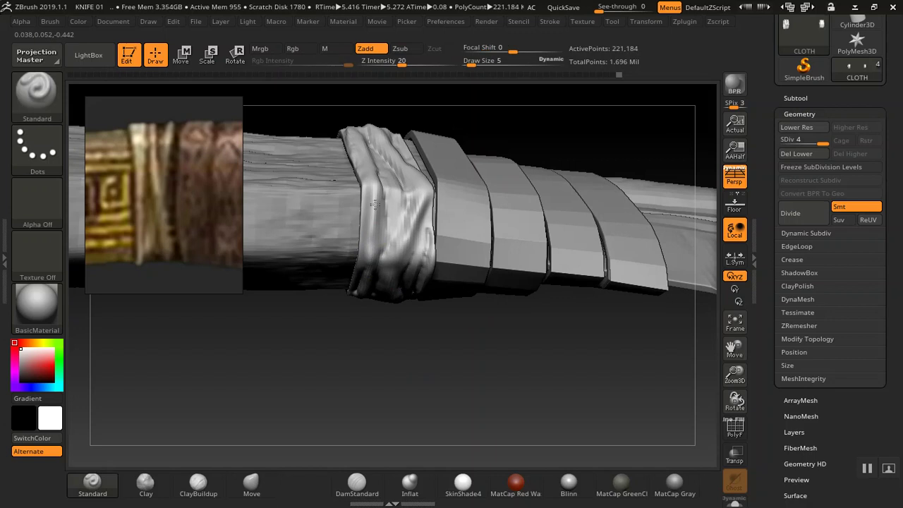
Step: Examine the cloth band's folds on its broad faces, narrow sides and corners, and check how it sits on the whole handle
{"action": "left_click_drag", "start_coordinate": [372, 367], "coordinate": [450, 281]}
{"action": "key", "text": "f"}
{"action": "left_click_drag", "start_coordinate": [445, 204], "coordinate": [530, 343], "text": "alt"}
{"action": "left_click_drag", "start_coordinate": [538, 299], "coordinate": [432, 180]}
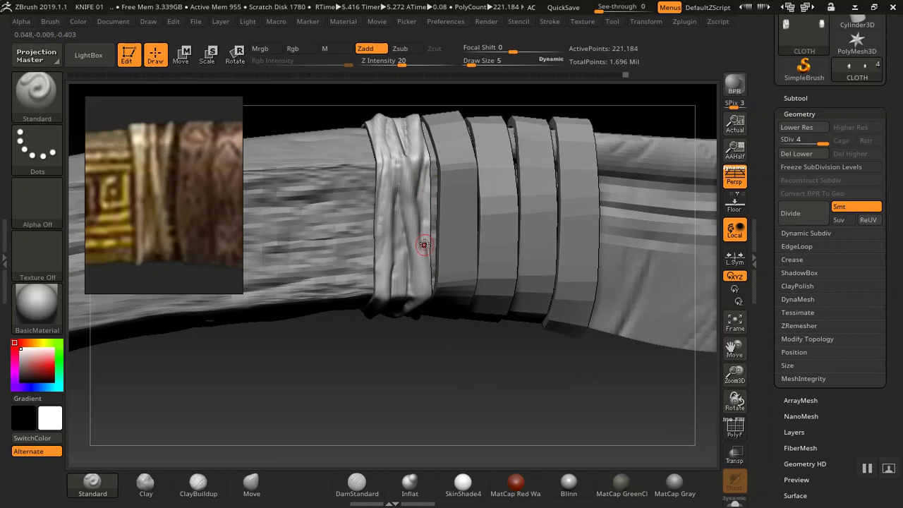
{"action": "left_click_drag", "start_coordinate": [380, 353], "coordinate": [402, 416]}
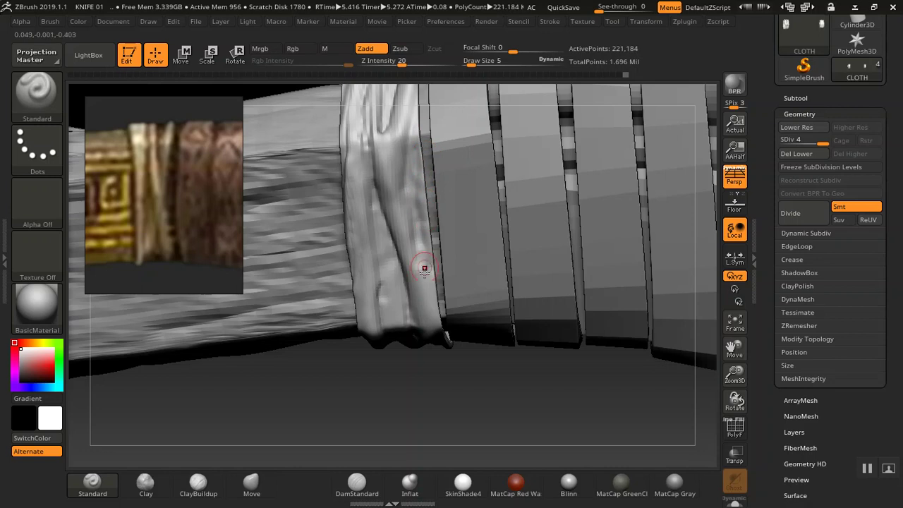
{"action": "mouse_move", "coordinate": [409, 390]}
{"action": "left_mouse_down"}
{"action": "mouse_move", "coordinate": [419, 387]}
{"action": "mouse_move", "coordinate": [461, 134]}
{"action": "mouse_move", "coordinate": [468, 225]}
{"action": "mouse_move", "coordinate": [445, 154]}
{"action": "mouse_move", "coordinate": [456, 153]}
{"action": "mouse_move", "coordinate": [418, 247]}
{"action": "mouse_move", "coordinate": [398, 254]}
{"action": "left_mouse_up"}
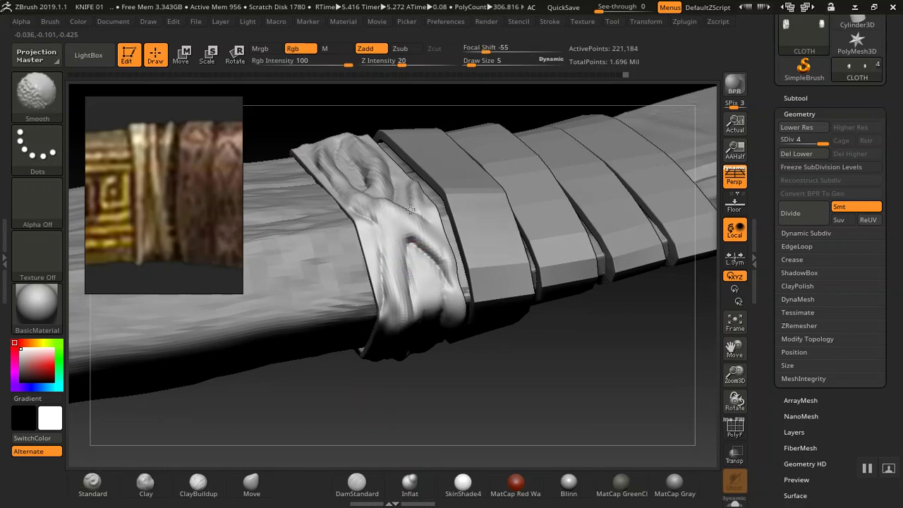
{"action": "mouse_move", "coordinate": [424, 403]}
{"action": "left_mouse_down"}
{"action": "mouse_move", "coordinate": [428, 417]}
{"action": "mouse_move", "coordinate": [446, 341]}
{"action": "mouse_move", "coordinate": [452, 372]}
{"action": "left_mouse_up"}
{"action": "left_click_drag", "start_coordinate": [443, 423], "coordinate": [495, 306]}
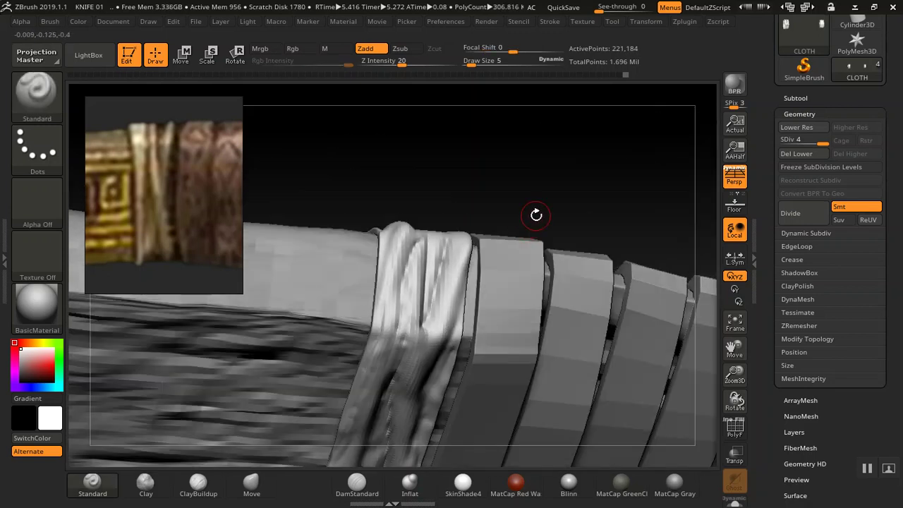
{"action": "key", "text": "f"}
{"action": "left_click_drag", "start_coordinate": [506, 229], "coordinate": [435, 323]}
{"action": "left_click_drag", "start_coordinate": [346, 378], "coordinate": [482, 401]}
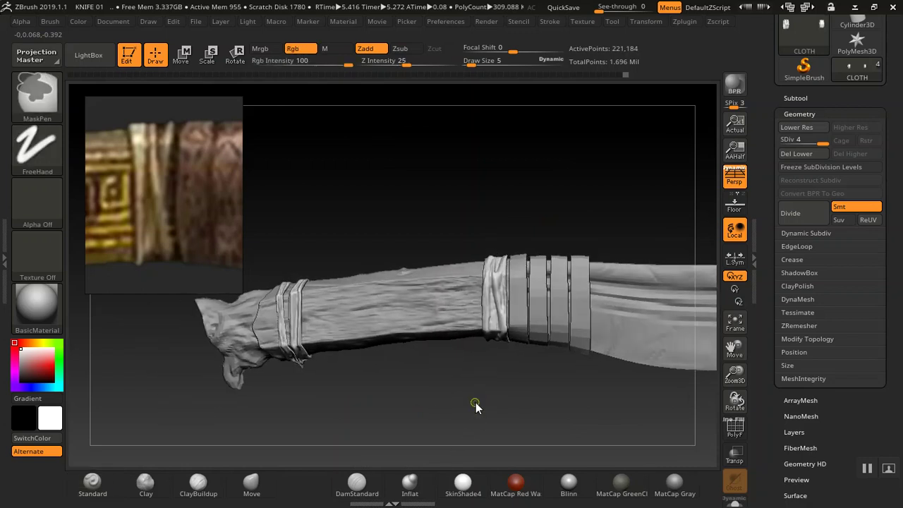
Step: Save the project as KNIFE 01, overwriting the existing file
{"action": "key", "text": "ctrl+s"}
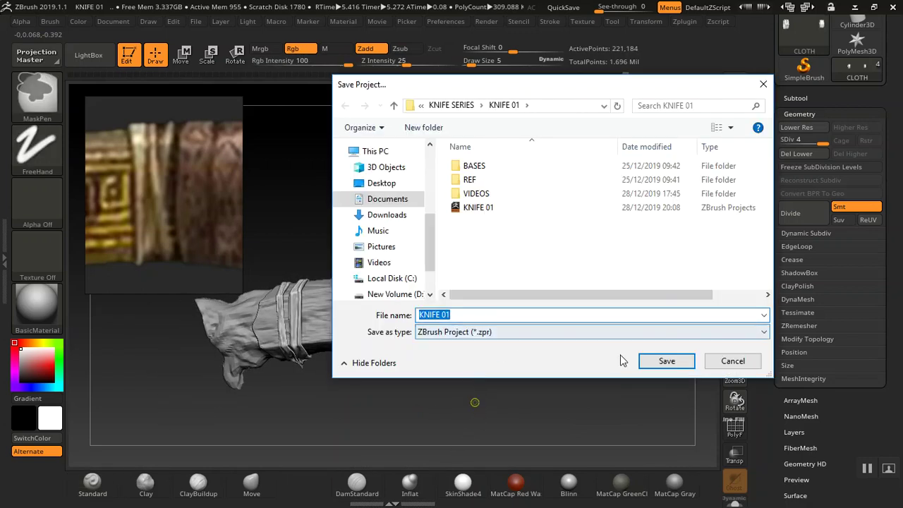
{"action": "left_click", "coordinate": [660, 361]}
{"action": "left_click", "coordinate": [498, 251]}
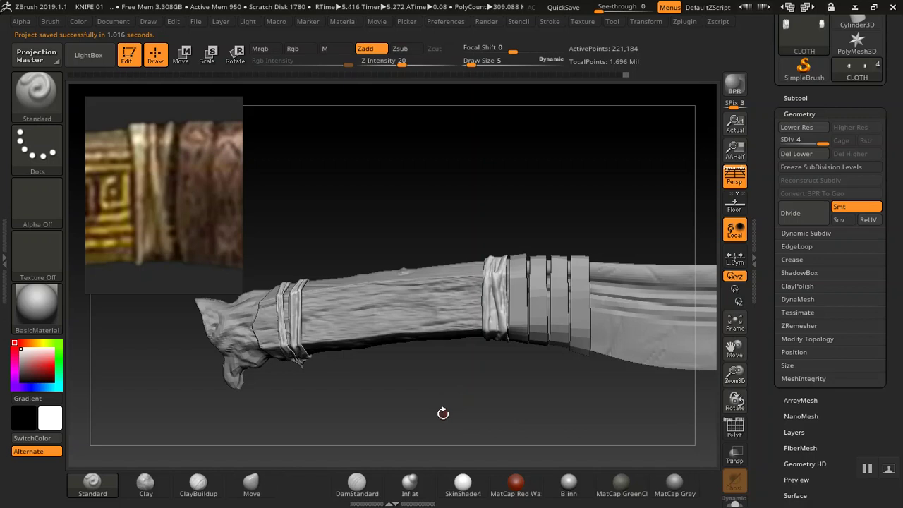
Step: Shift the reference image so it shows the brown patterned leather wraps beside the cloth band
{"action": "left_click_drag", "start_coordinate": [453, 403], "coordinate": [427, 402]}
{"action": "left_click_drag", "start_coordinate": [193, 209], "coordinate": [175, 210]}
{"action": "right_click_drag", "start_coordinate": [175, 211], "coordinate": [192, 212]}
{"action": "middle_click_drag", "start_coordinate": [192, 220], "coordinate": [163, 217]}
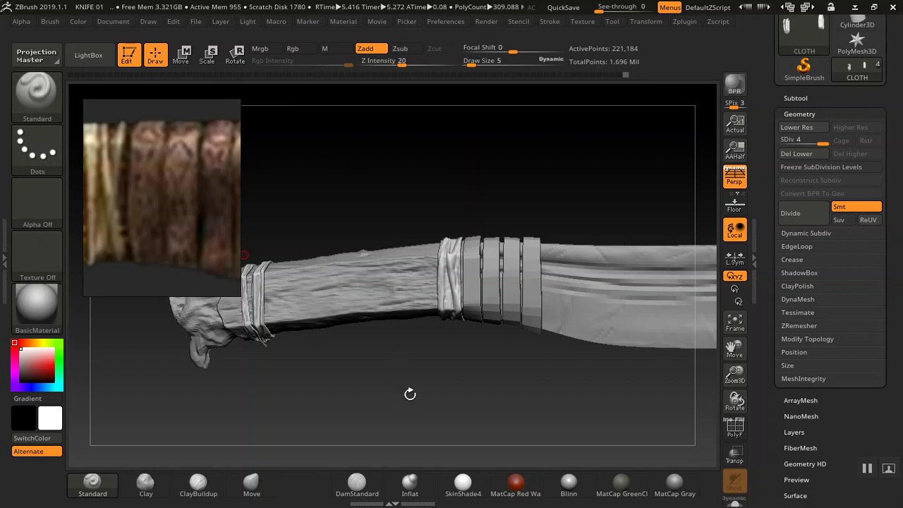
{"action": "left_click_drag", "start_coordinate": [415, 396], "coordinate": [413, 355]}
{"action": "key", "text": "ctrl"}
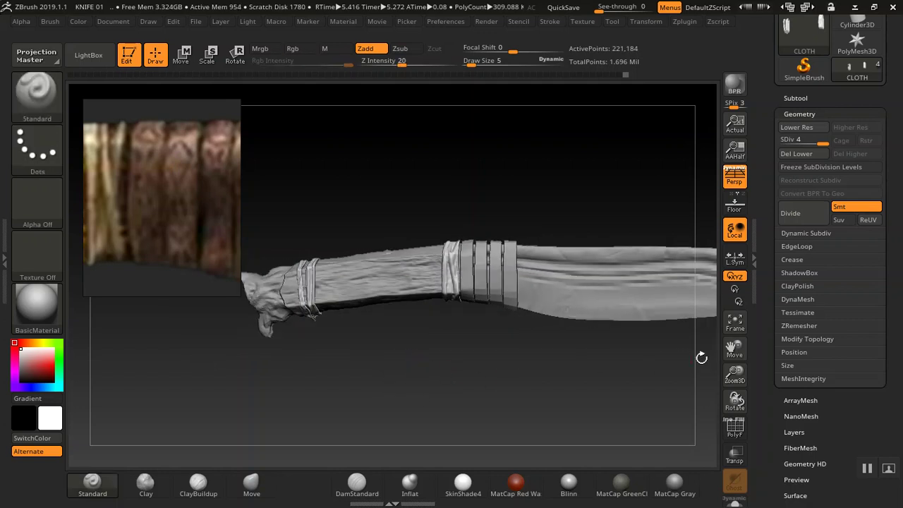
{"action": "left_click_drag", "start_coordinate": [766, 115], "coordinate": [771, 216]}
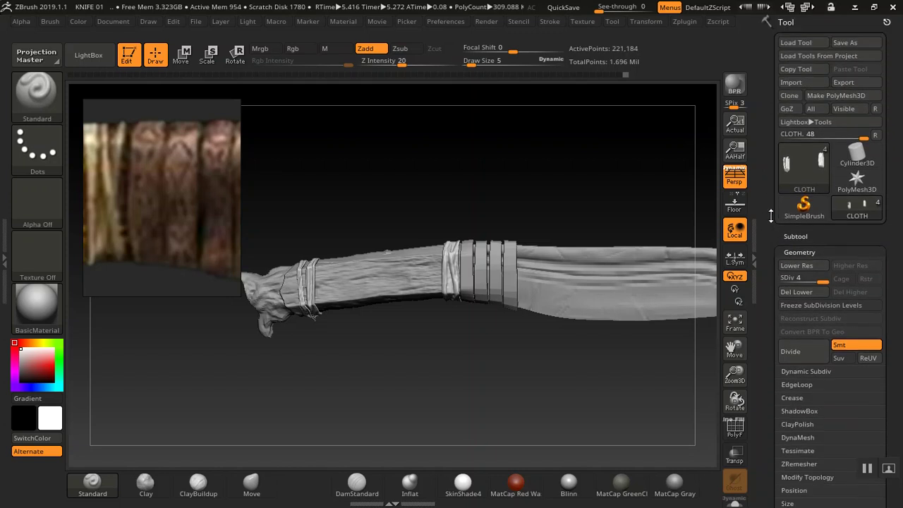
{"action": "mouse_move", "coordinate": [809, 211]}
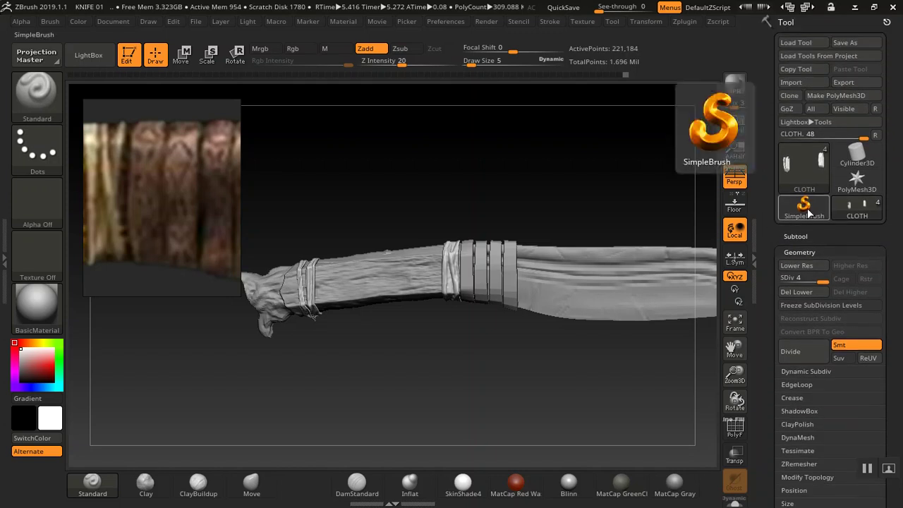
{"action": "left_click", "coordinate": [809, 210]}
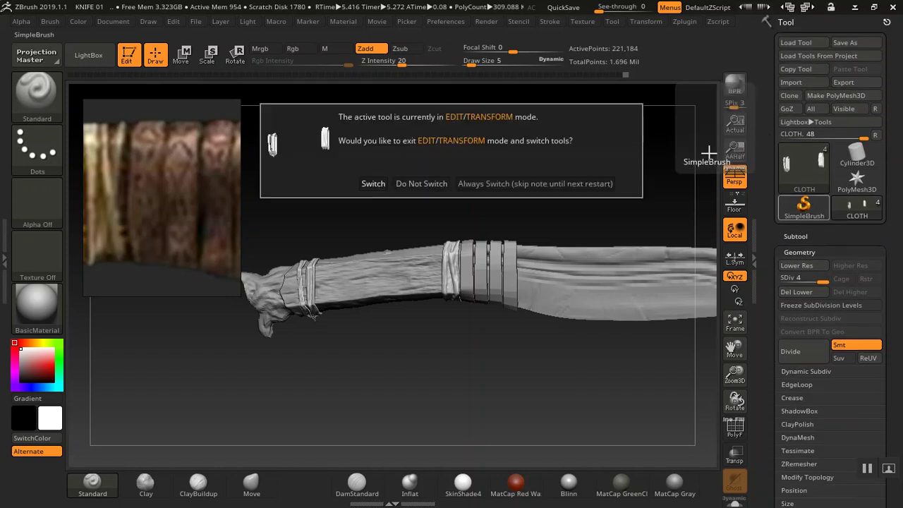
{"action": "left_click", "coordinate": [693, 66]}
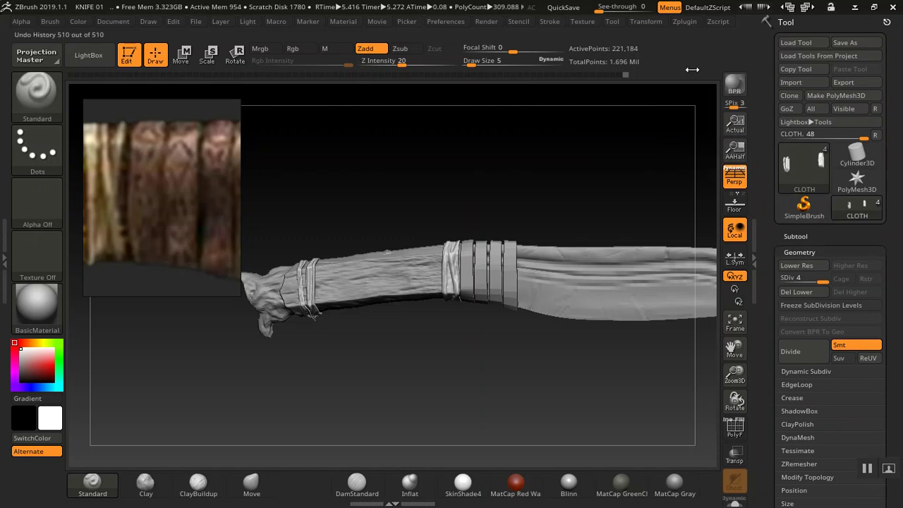
Step: Switch the active tool to the Cylinder3D primitive and show its subtool list
{"action": "left_click", "coordinate": [863, 154]}
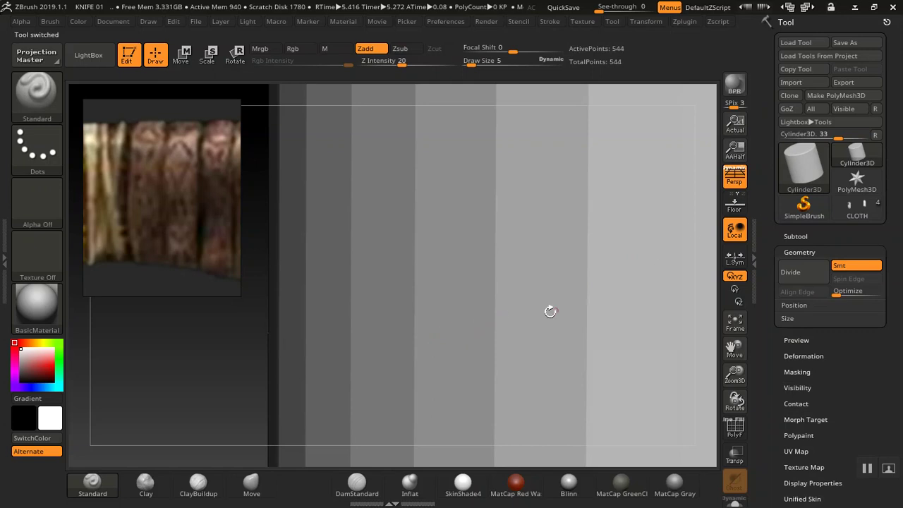
{"action": "left_click", "coordinate": [800, 236]}
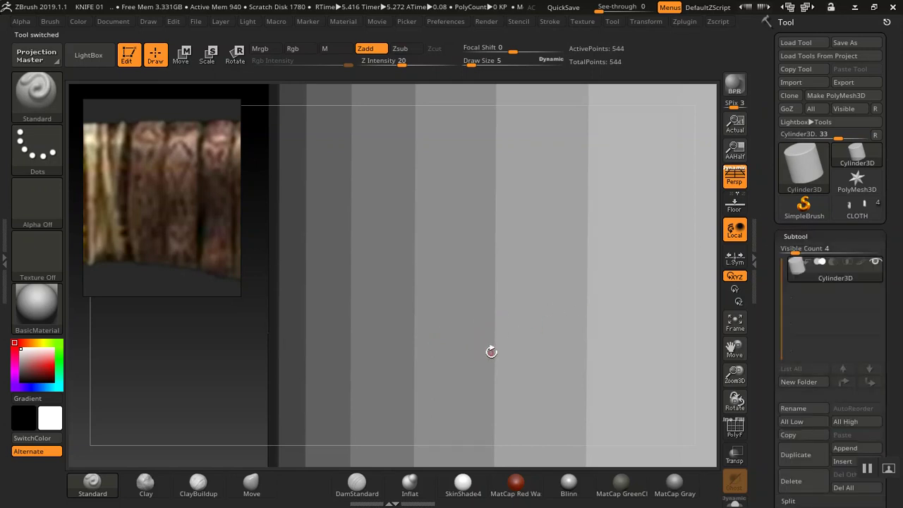
{"action": "key", "text": "f"}
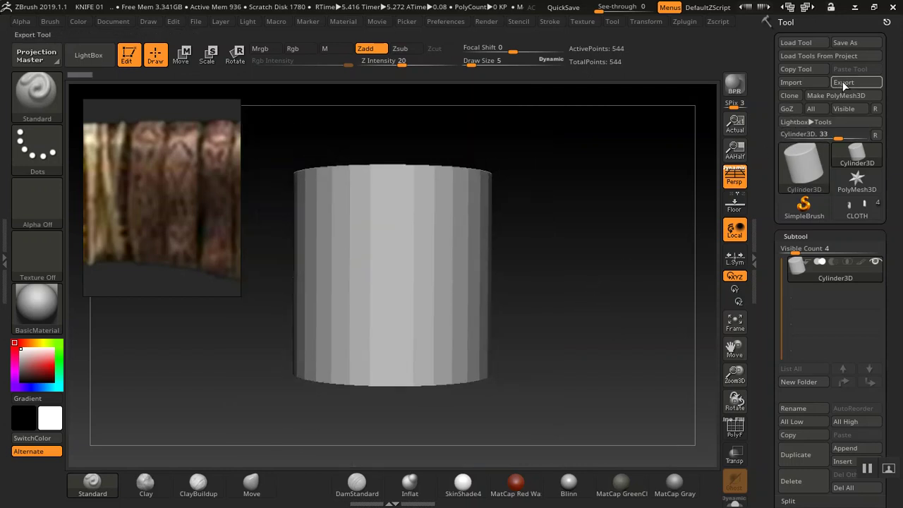
{"action": "mouse_move", "coordinate": [792, 276]}
{"action": "scroll", "coordinate": [801, 289], "scroll_direction": "down", "scroll_amount": 3}
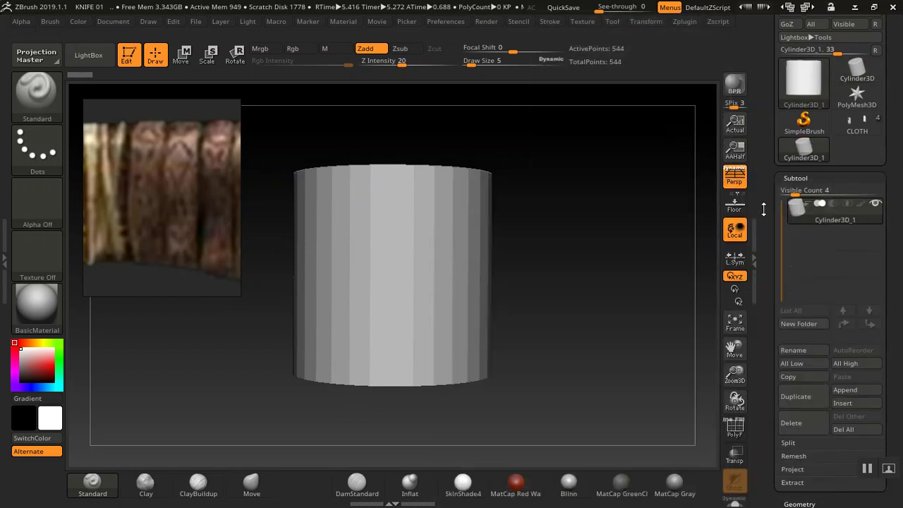
Step: Append a Plane3D to the cylinder tool and delete the cylinder subtool, with the plane facing the camera
{"action": "left_click", "coordinate": [847, 391]}
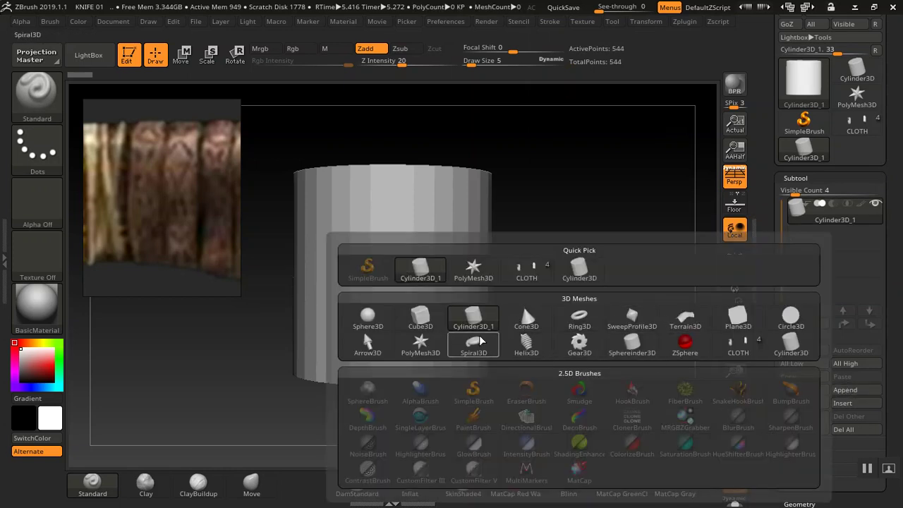
{"action": "left_click", "coordinate": [750, 324]}
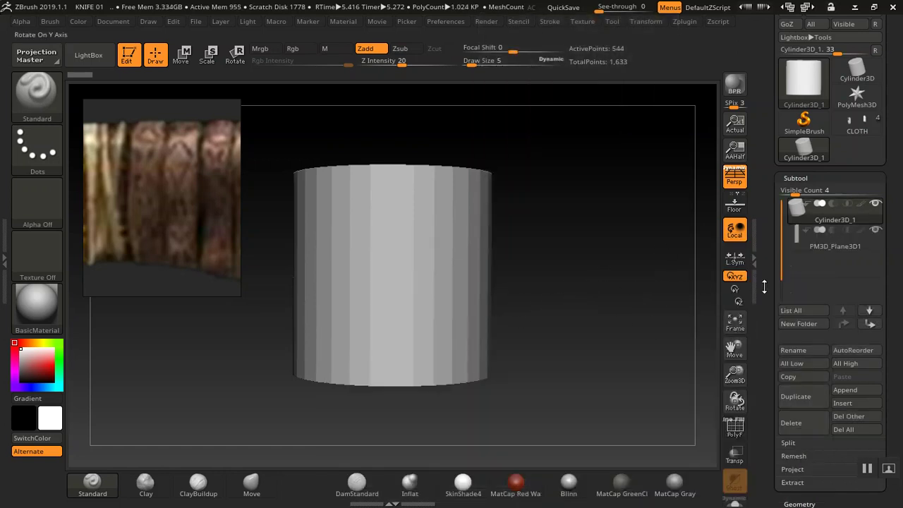
{"action": "left_click", "coordinate": [792, 423]}
{"action": "left_click", "coordinate": [684, 449]}
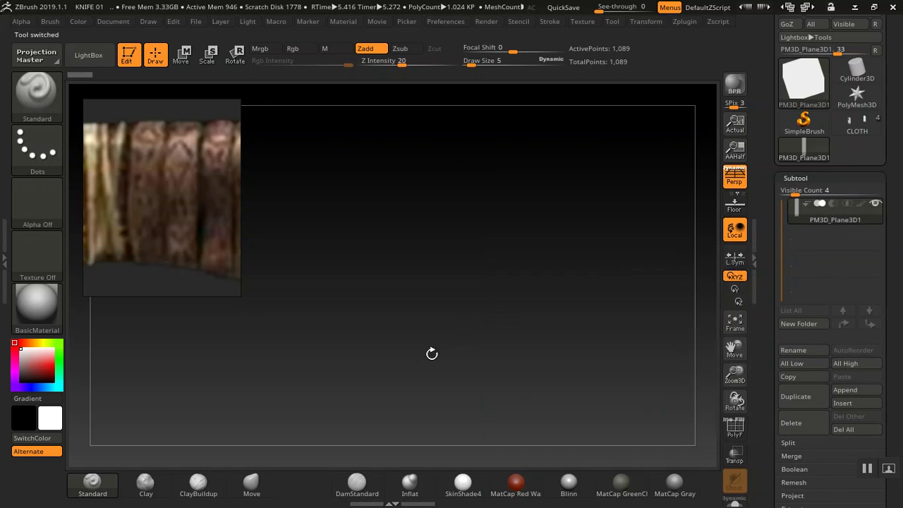
{"action": "left_click_drag", "start_coordinate": [461, 358], "coordinate": [532, 374]}
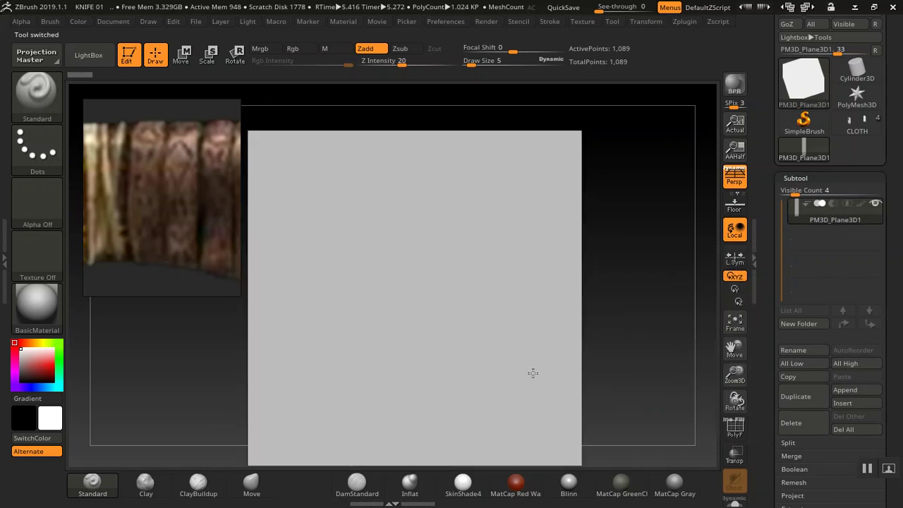
{"action": "left_click_drag", "start_coordinate": [615, 335], "coordinate": [612, 304], "text": "alt"}
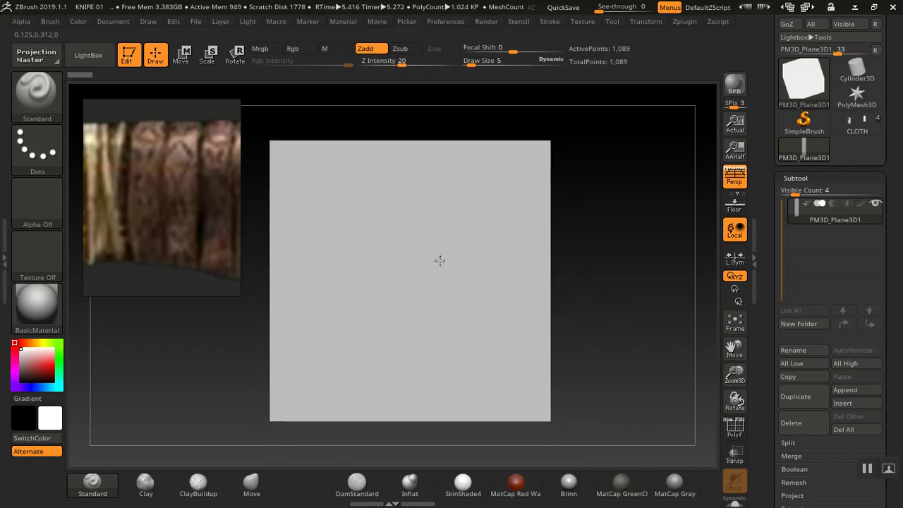
Step: Move the floating reference image to the opposite side of the canvas so it does not cover the document settings
{"action": "left_click", "coordinate": [115, 21]}
{"action": "left_click_drag", "start_coordinate": [135, 202], "coordinate": [565, 194]}
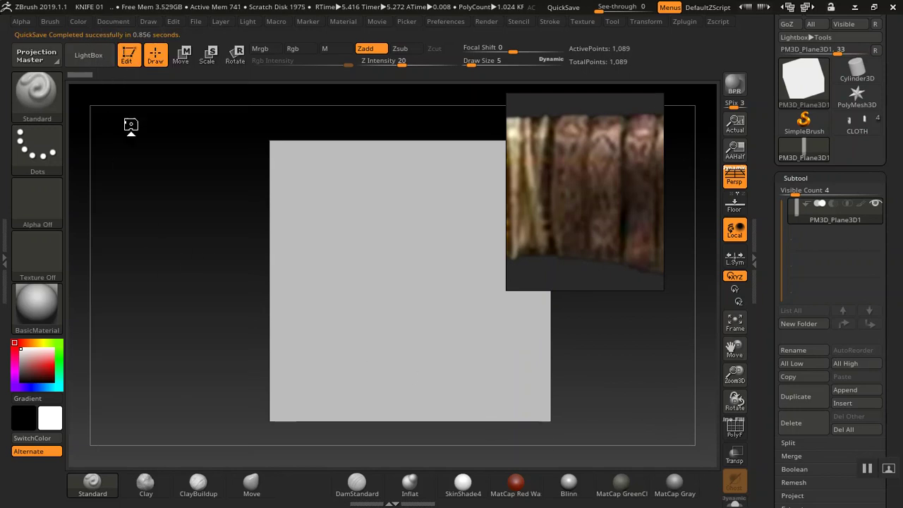
{"action": "mouse_move", "coordinate": [166, 203]}
{"action": "left_mouse_down"}
{"action": "mouse_move", "coordinate": [168, 230]}
{"action": "mouse_move", "coordinate": [165, 188]}
{"action": "left_mouse_up"}
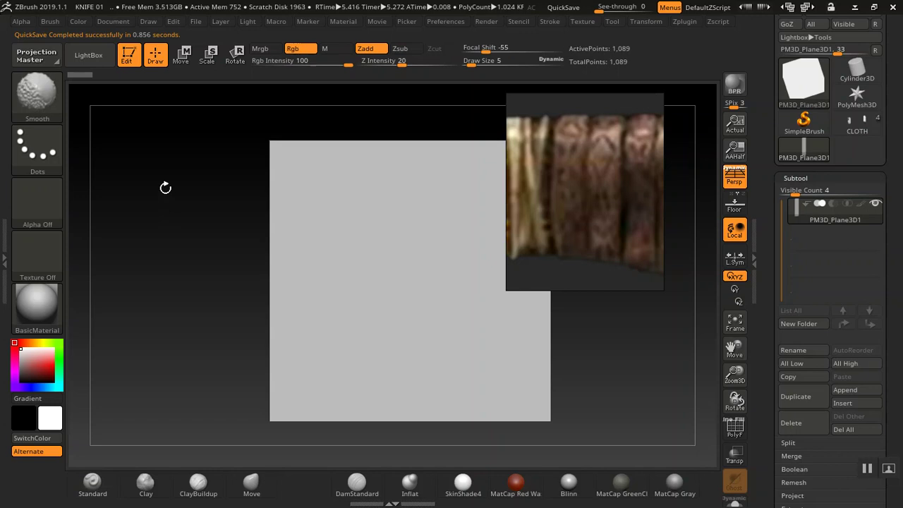
Step: Turn off the document's proportion lock, set its width and height to 512, and resize it
{"action": "left_click", "coordinate": [113, 21]}
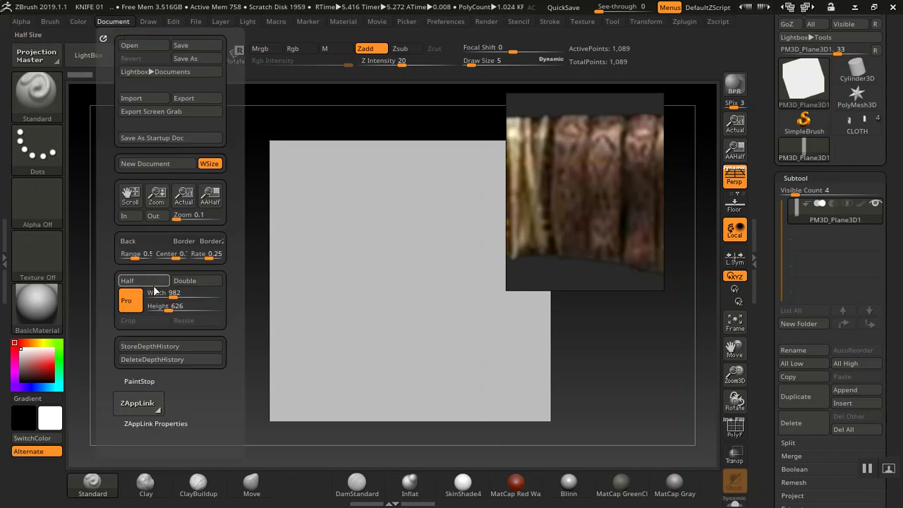
{"action": "left_click_drag", "start_coordinate": [154, 292], "coordinate": [152, 293]}
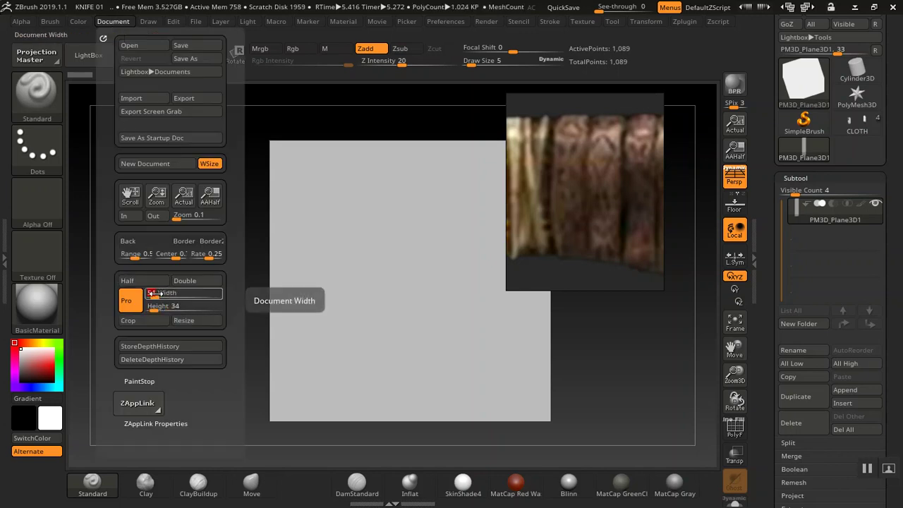
{"action": "type", "text": "512"}
{"action": "left_click", "coordinate": [154, 307]}
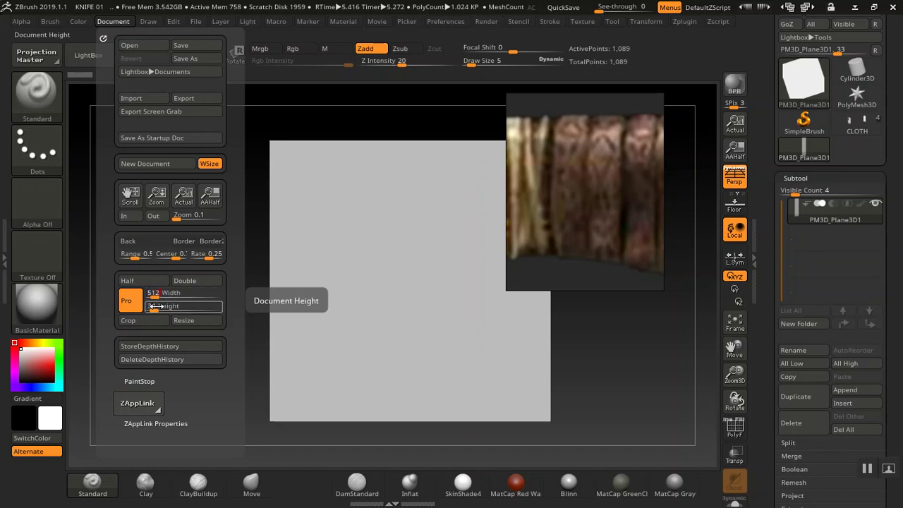
{"action": "left_click", "coordinate": [152, 306]}
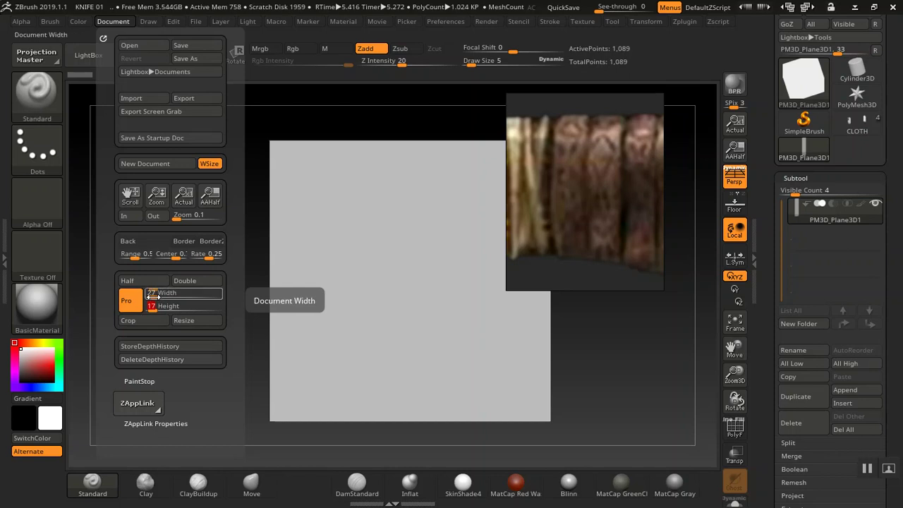
{"action": "left_click", "coordinate": [131, 303]}
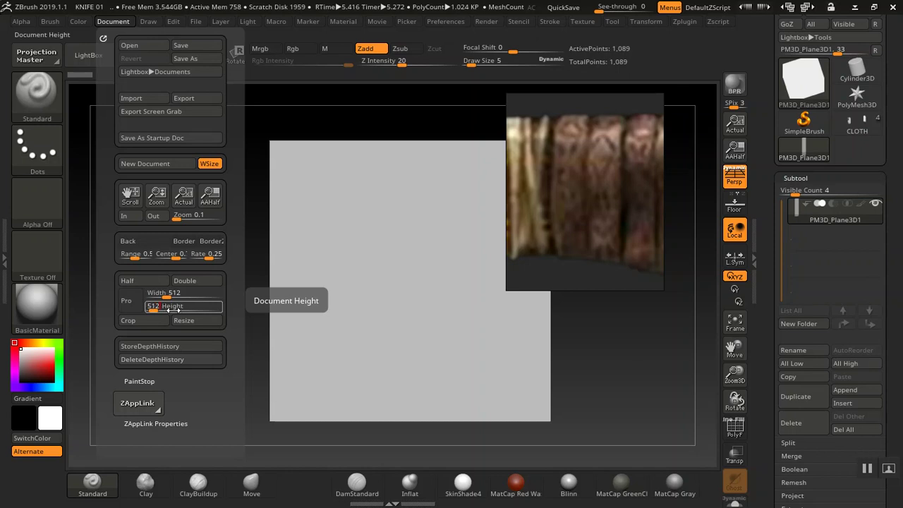
{"action": "left_click", "coordinate": [180, 319]}
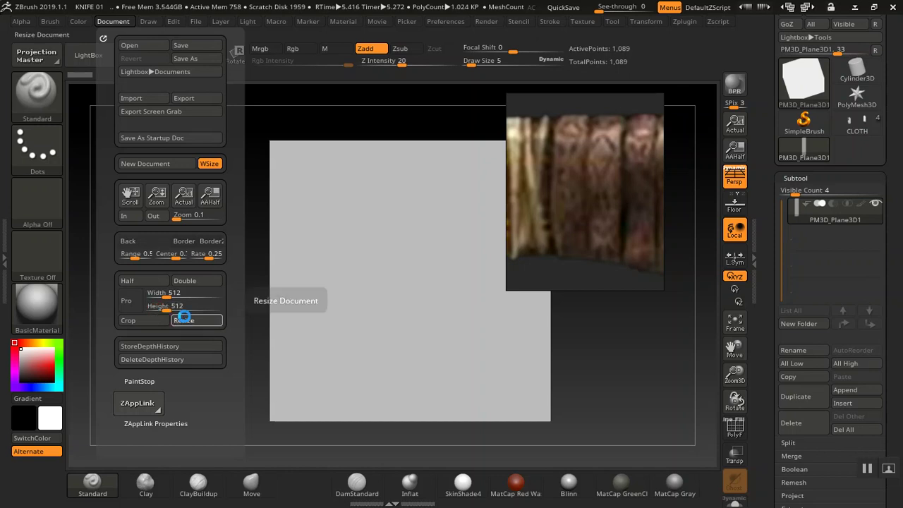
{"action": "left_click", "coordinate": [480, 291]}
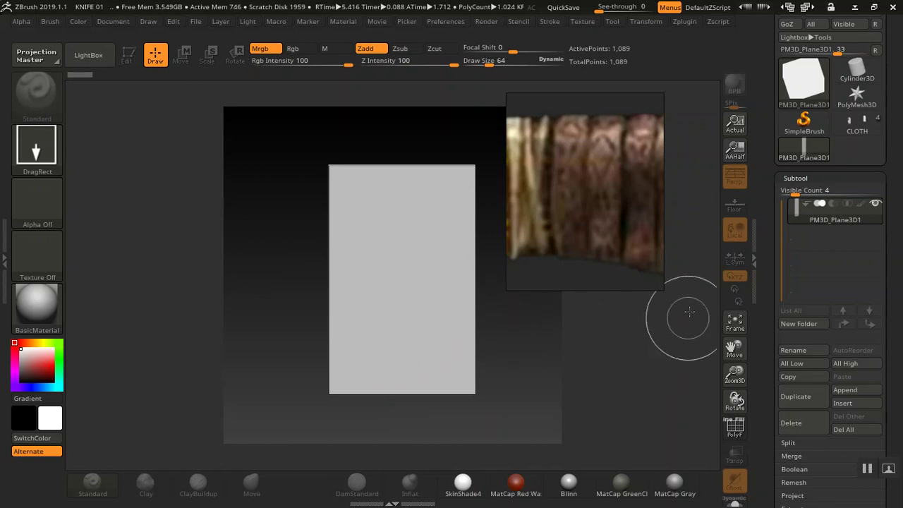
Step: Append a fresh plane to the plane tool and delete the original plane subtool
{"action": "left_click", "coordinate": [850, 390]}
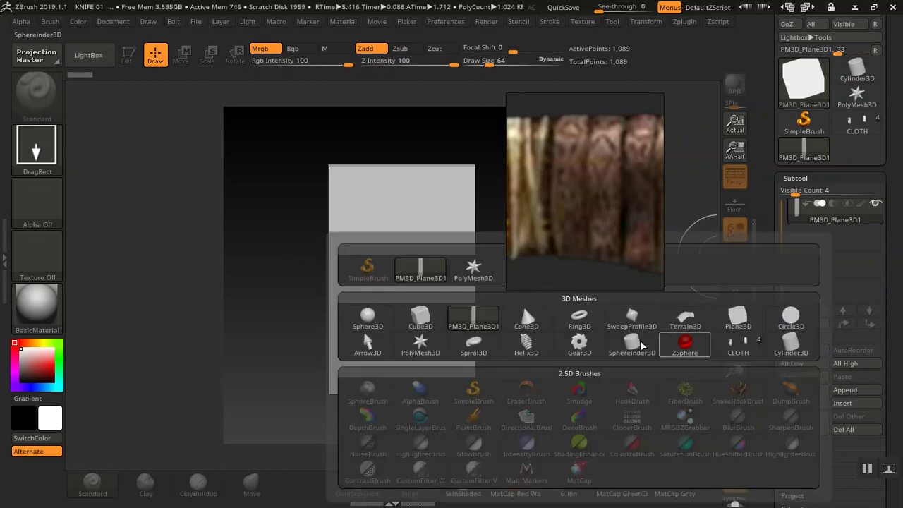
{"action": "left_click", "coordinate": [476, 326]}
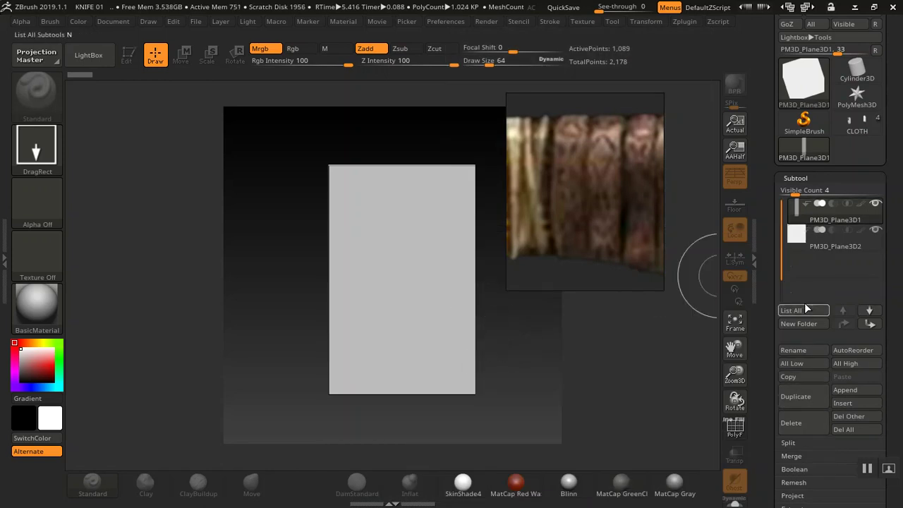
{"action": "left_click", "coordinate": [796, 420]}
{"action": "left_click", "coordinate": [683, 449]}
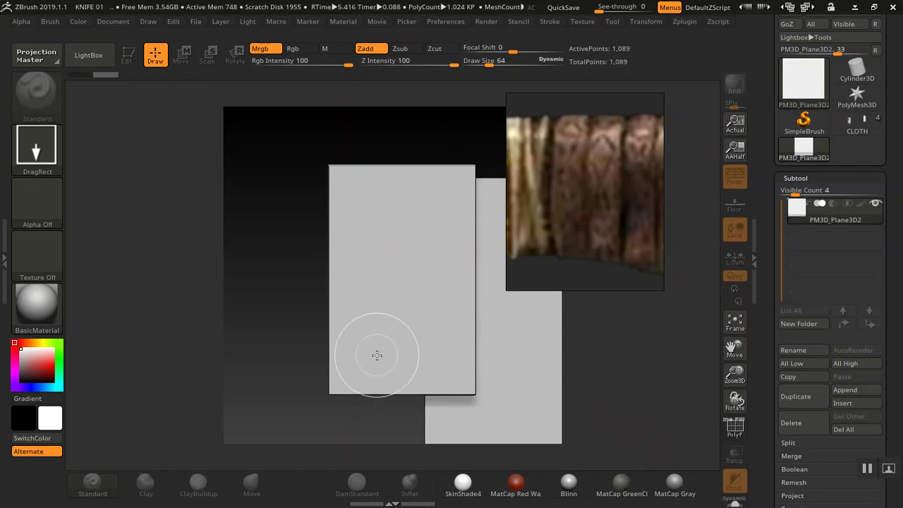
Step: Clear the canvas and draw the new plane in the middle of the square document
{"action": "key", "text": "ctrl+n"}
{"action": "mouse_move", "coordinate": [376, 255]}
{"action": "left_mouse_down"}
{"action": "mouse_move", "coordinate": [410, 323]}
{"action": "mouse_move", "coordinate": [398, 405]}
{"action": "mouse_move", "coordinate": [399, 395]}
{"action": "left_mouse_up"}
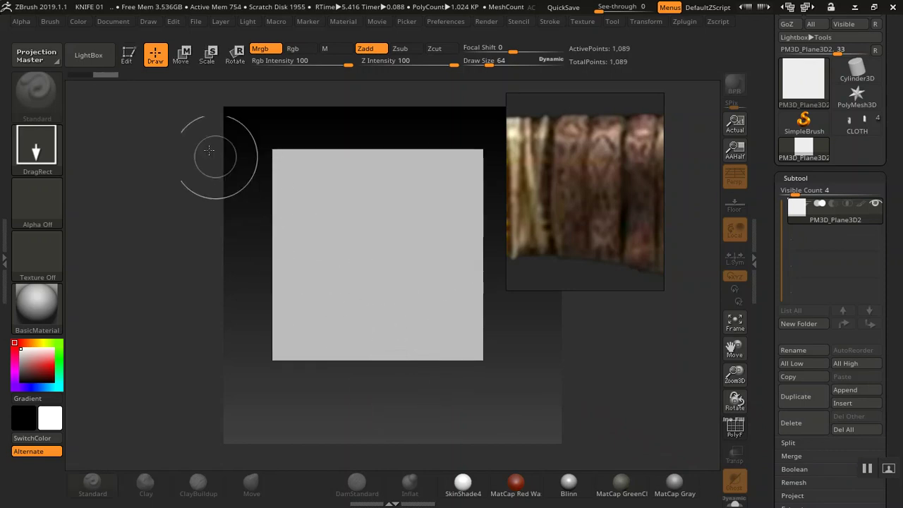
Step: Make the new plane editable, frame it to fill the square document, and move the reference image clear of it
{"action": "left_click", "coordinate": [130, 61]}
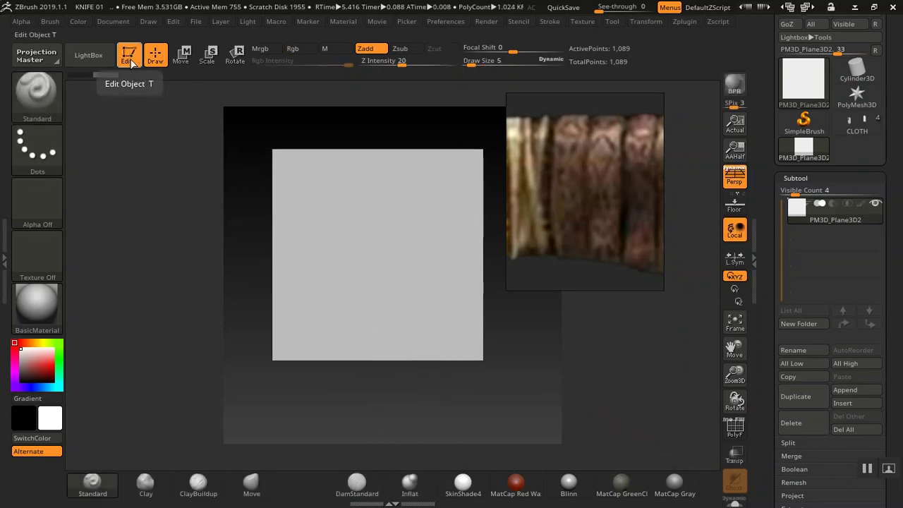
{"action": "left_click", "coordinate": [114, 21]}
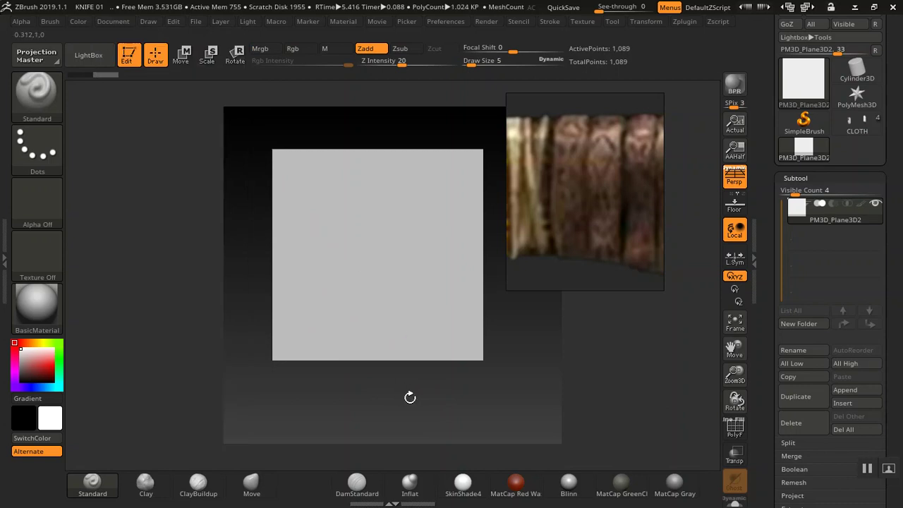
{"action": "key", "text": "f"}
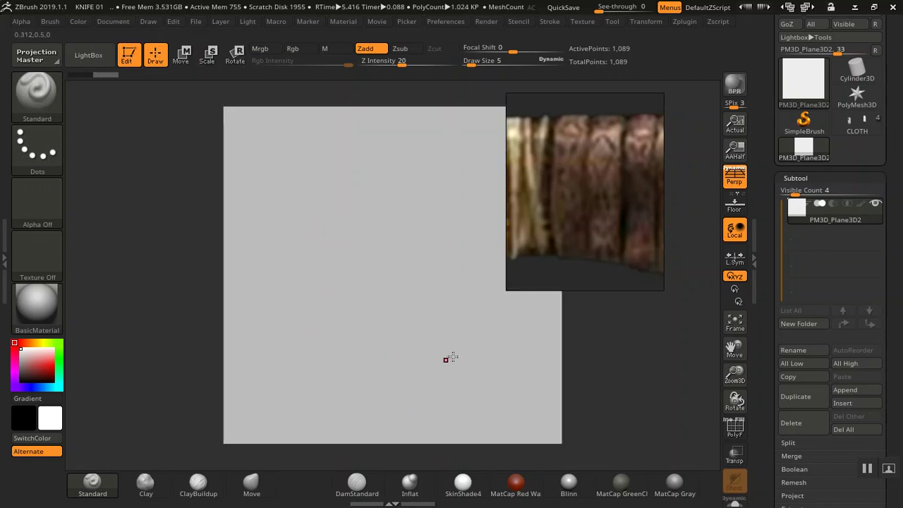
{"action": "left_click_drag", "start_coordinate": [604, 200], "coordinate": [675, 196]}
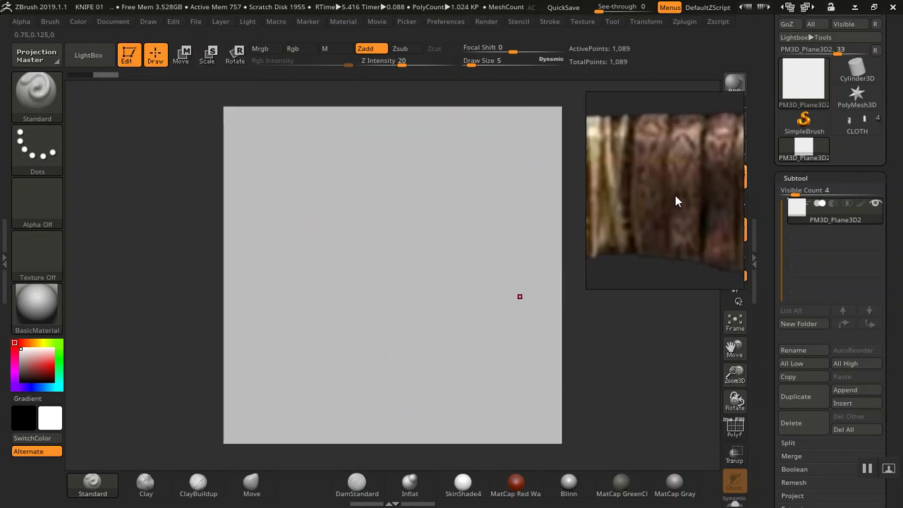
Step: Divide the plane's geometry four times to reach subdivision level 5
{"action": "left_click", "coordinate": [791, 179]}
{"action": "left_click", "coordinate": [792, 194]}
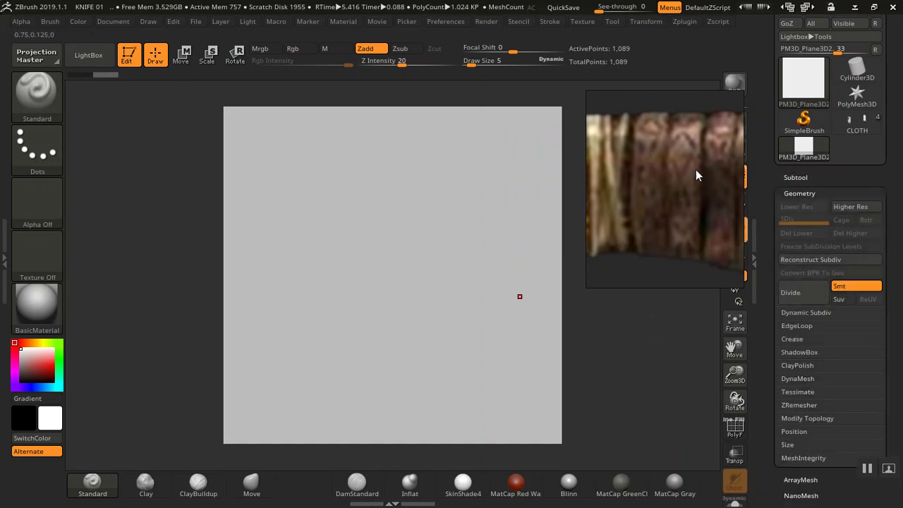
{"action": "left_click", "coordinate": [793, 297]}
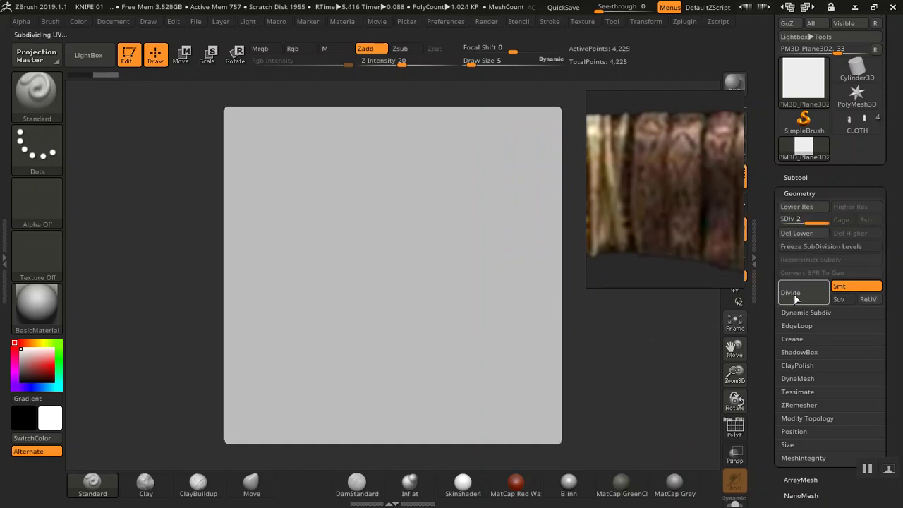
{"action": "left_click", "coordinate": [794, 298]}
{"action": "left_click", "coordinate": [795, 296]}
{"action": "left_click", "coordinate": [795, 297]}
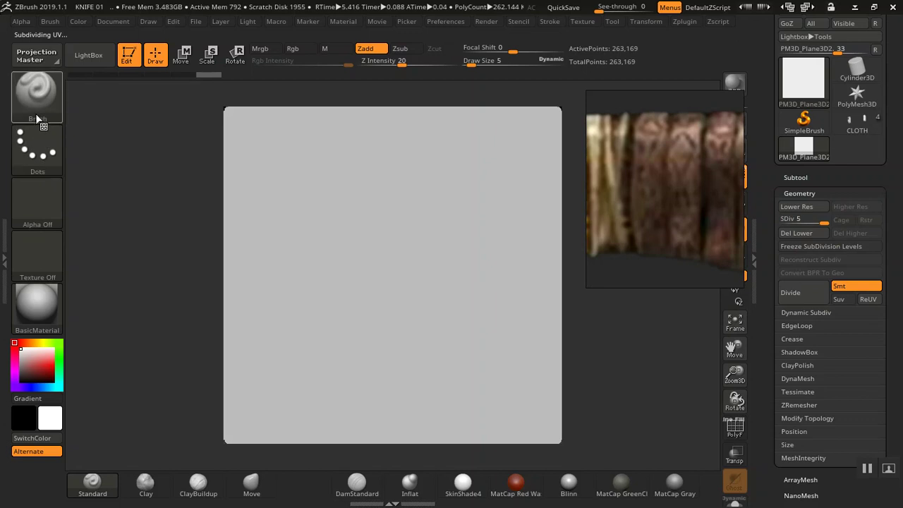
Step: Choose the DamStandard brush and set its draw size to 55, undoing the trial strokes on the plane
{"action": "left_click", "coordinate": [355, 484]}
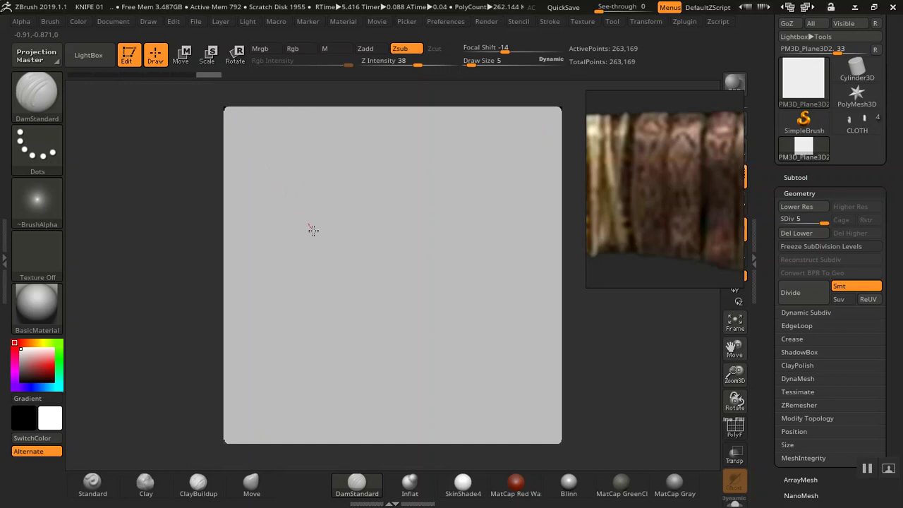
{"action": "left_click_drag", "start_coordinate": [330, 249], "coordinate": [332, 250]}
{"action": "key", "text": "ctrl+z"}
{"action": "left_click_drag", "start_coordinate": [466, 63], "coordinate": [488, 63]}
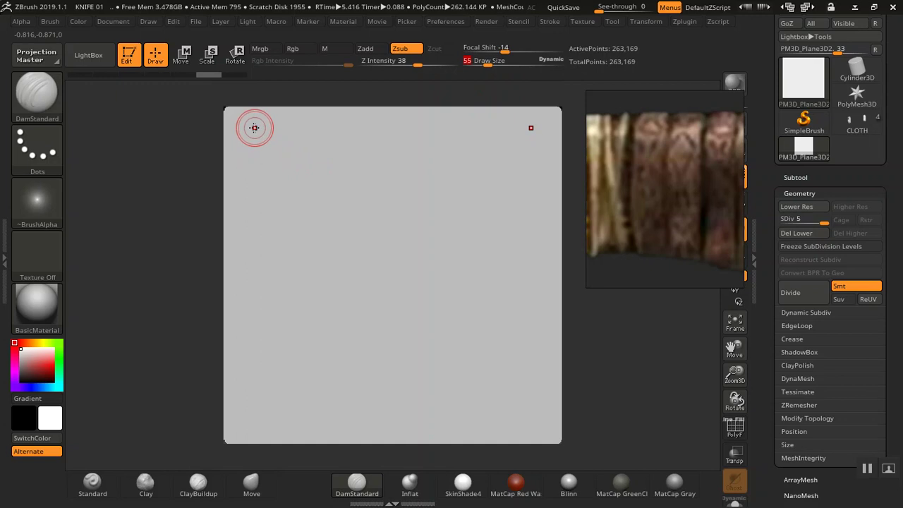
{"action": "left_click_drag", "start_coordinate": [253, 127], "coordinate": [337, 229]}
{"action": "key", "text": "ctrl+z"}
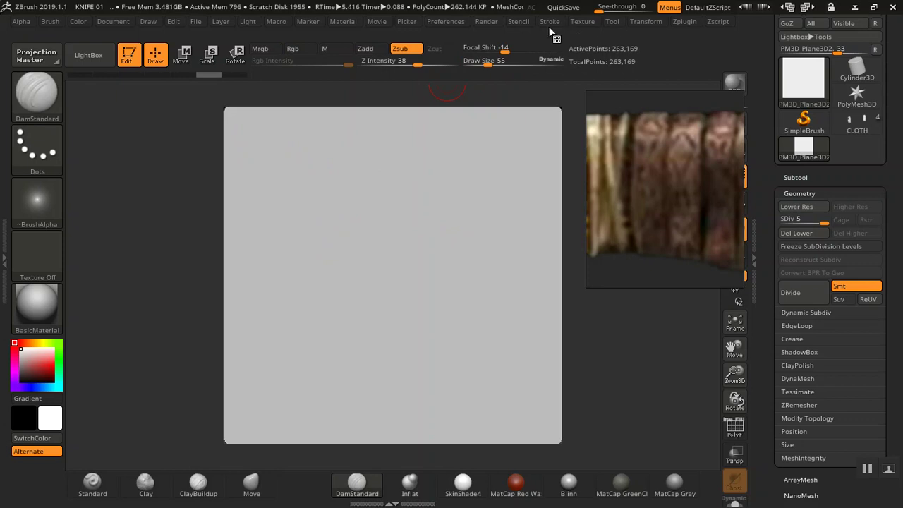
Step: Open the Lazy Mouse stroke settings, try a diagonal groove across the plane, and undo it
{"action": "left_click", "coordinate": [549, 23]}
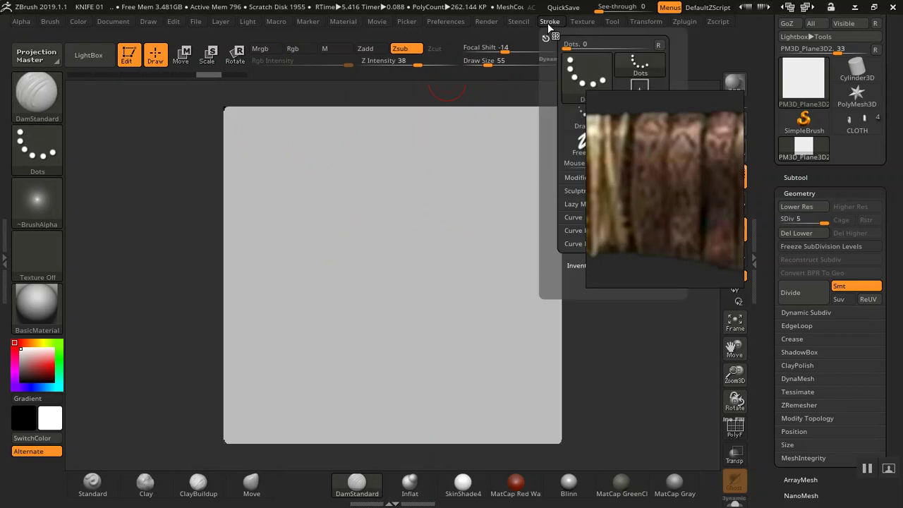
{"action": "left_click", "coordinate": [571, 205]}
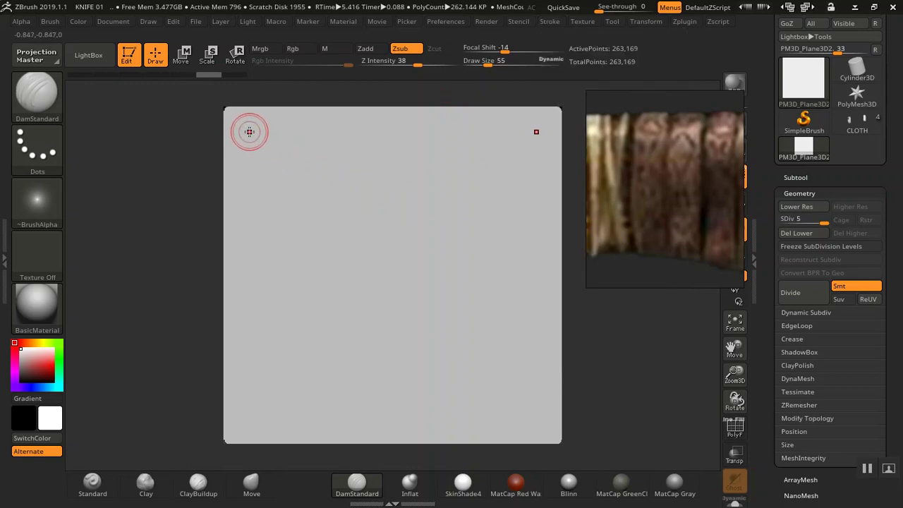
{"action": "mouse_move", "coordinate": [274, 159]}
{"action": "left_mouse_down"}
{"action": "mouse_move", "coordinate": [393, 310]}
{"action": "mouse_move", "coordinate": [411, 339]}
{"action": "mouse_move", "coordinate": [407, 353]}
{"action": "left_mouse_up"}
{"action": "key", "text": "ctrl+z"}
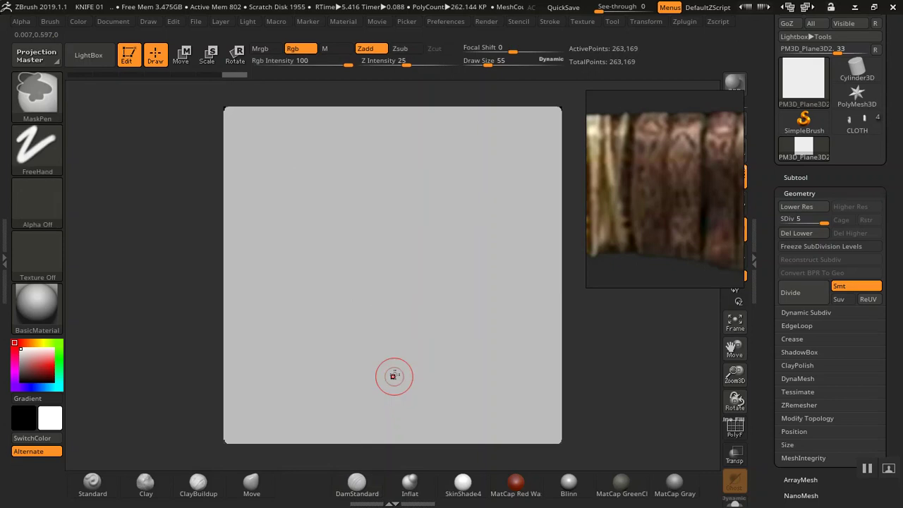
Step: Carve a symmetrical V-shaped groove in the plane's upper half and an inverted V in its lower half
{"action": "mouse_move", "coordinate": [265, 137]}
{"action": "left_mouse_down"}
{"action": "mouse_move", "coordinate": [296, 161]}
{"action": "mouse_move", "coordinate": [418, 318]}
{"action": "left_mouse_up"}
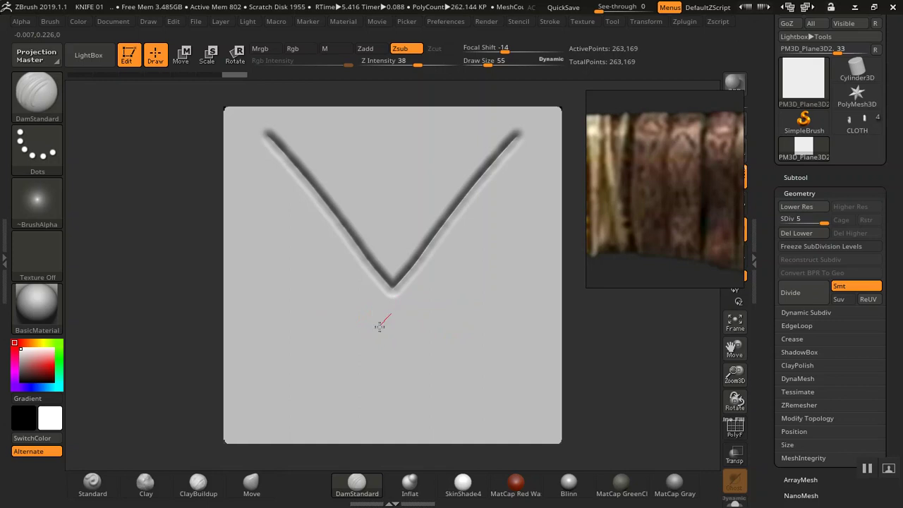
{"action": "left_click_drag", "start_coordinate": [368, 343], "coordinate": [256, 432]}
{"action": "left_click_drag", "start_coordinate": [242, 446], "coordinate": [249, 437]}
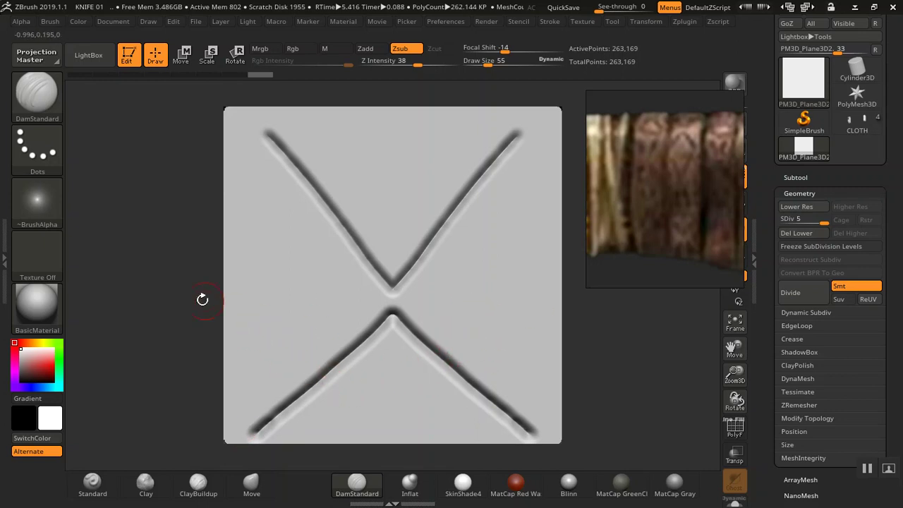
{"action": "mouse_move", "coordinate": [155, 275]}
{"action": "left_mouse_down"}
{"action": "mouse_move", "coordinate": [198, 291]}
{"action": "mouse_move", "coordinate": [146, 283]}
{"action": "mouse_move", "coordinate": [158, 287]}
{"action": "left_mouse_up"}
Step: Apply a light Polish By Features deformation to the carved plane
{"action": "left_click", "coordinate": [795, 177]}
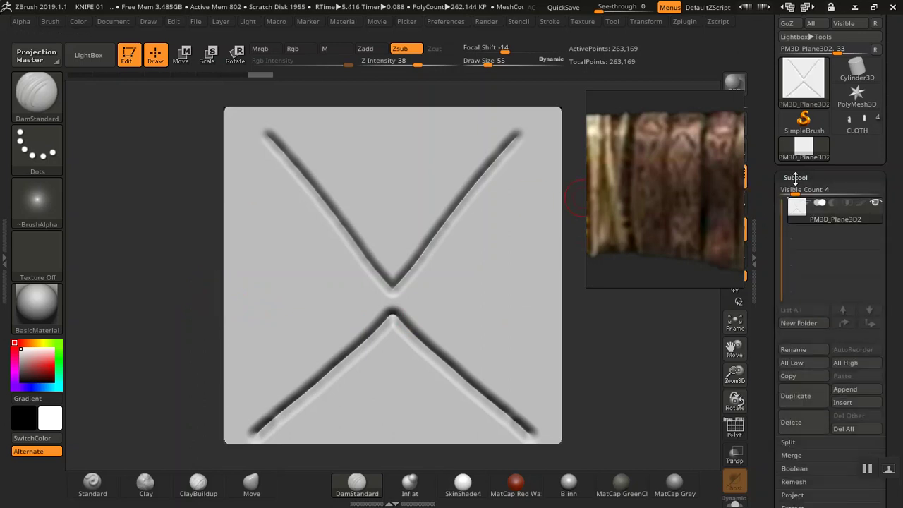
{"action": "left_click", "coordinate": [796, 177]}
{"action": "mouse_move", "coordinate": [602, 338]}
{"action": "left_mouse_down"}
{"action": "mouse_move", "coordinate": [637, 343]}
{"action": "mouse_move", "coordinate": [617, 341]}
{"action": "left_mouse_up"}
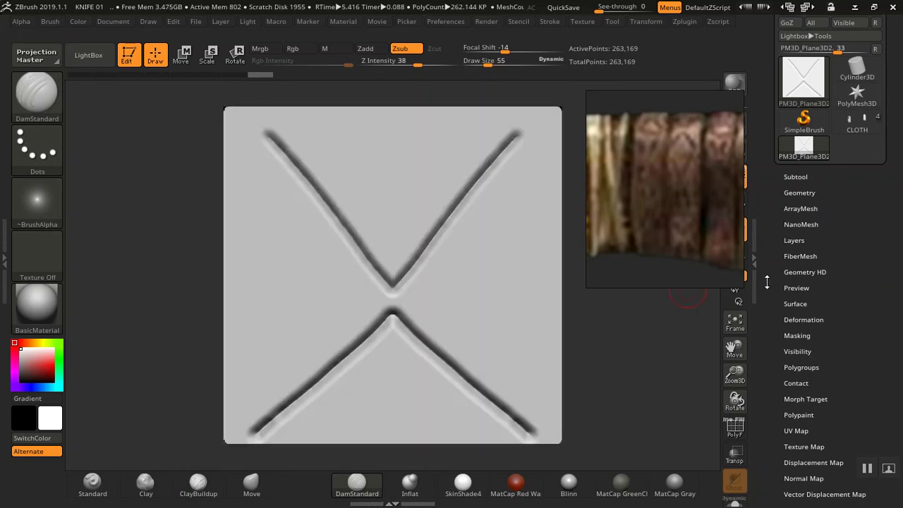
{"action": "left_click_drag", "start_coordinate": [771, 281], "coordinate": [763, 177]}
{"action": "left_click", "coordinate": [790, 272]}
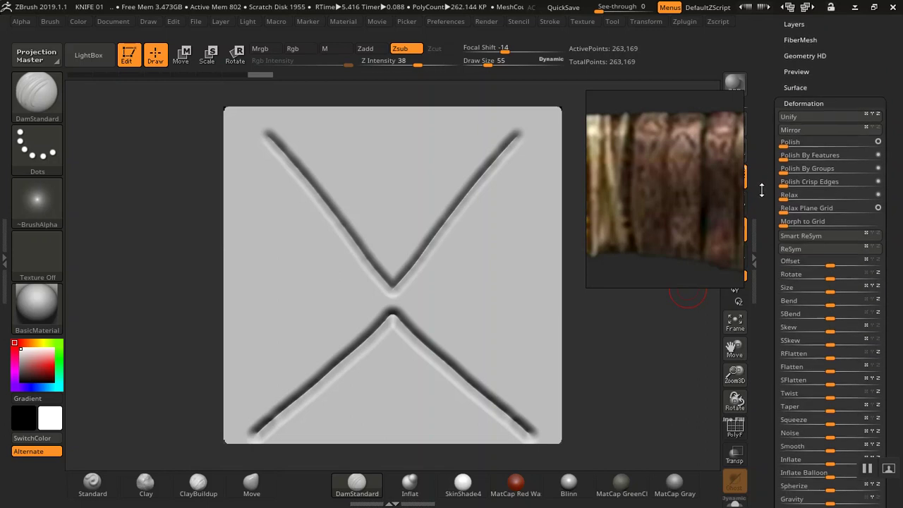
{"action": "left_click", "coordinate": [788, 153]}
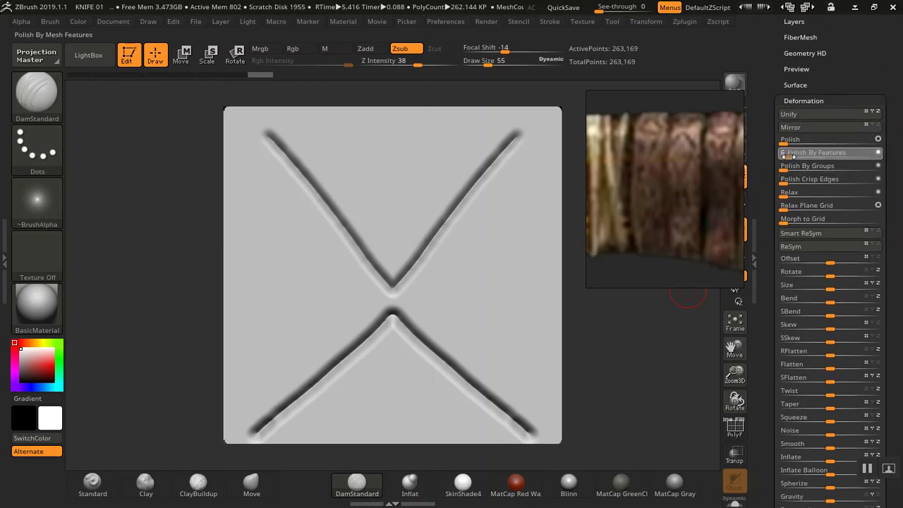
{"action": "left_click_drag", "start_coordinate": [787, 155], "coordinate": [734, 212]}
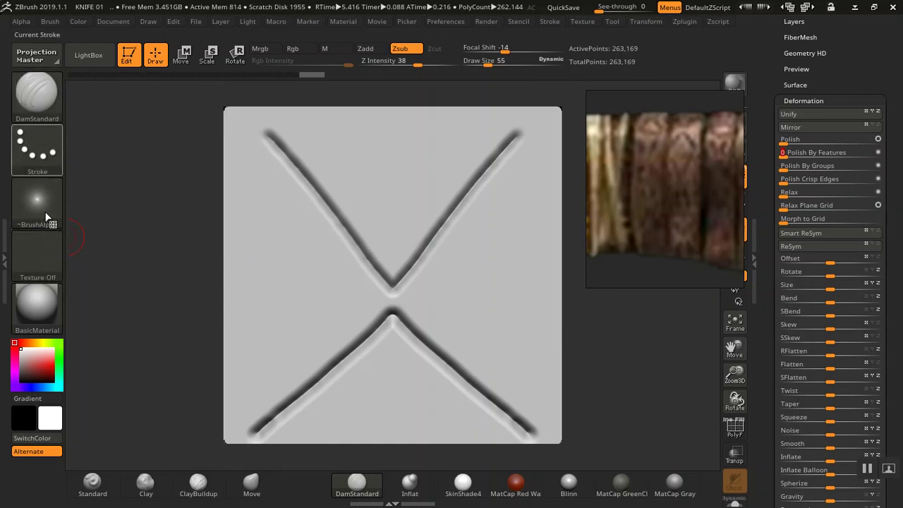
Step: Select the Standard brush and grab the document's carved pattern as a new alpha for it
{"action": "left_click", "coordinate": [92, 484]}
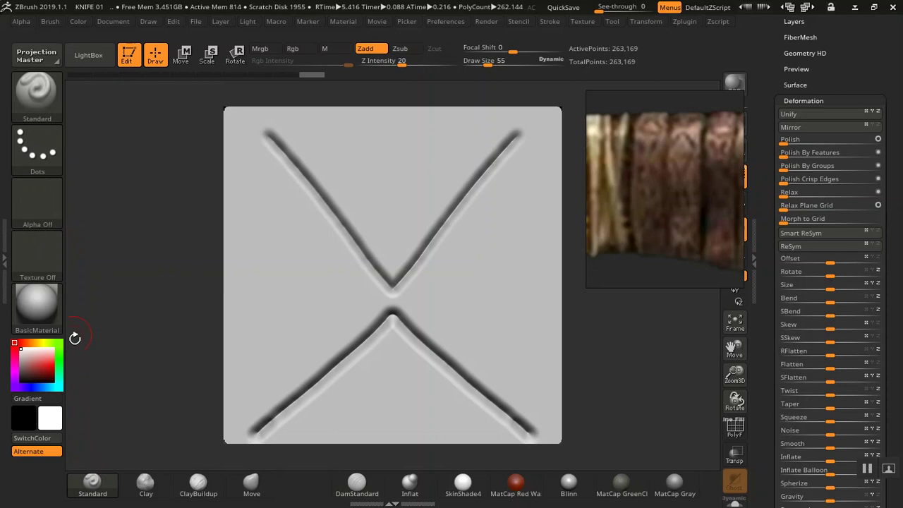
{"action": "left_click", "coordinate": [36, 204]}
{"action": "left_click", "coordinate": [42, 203]}
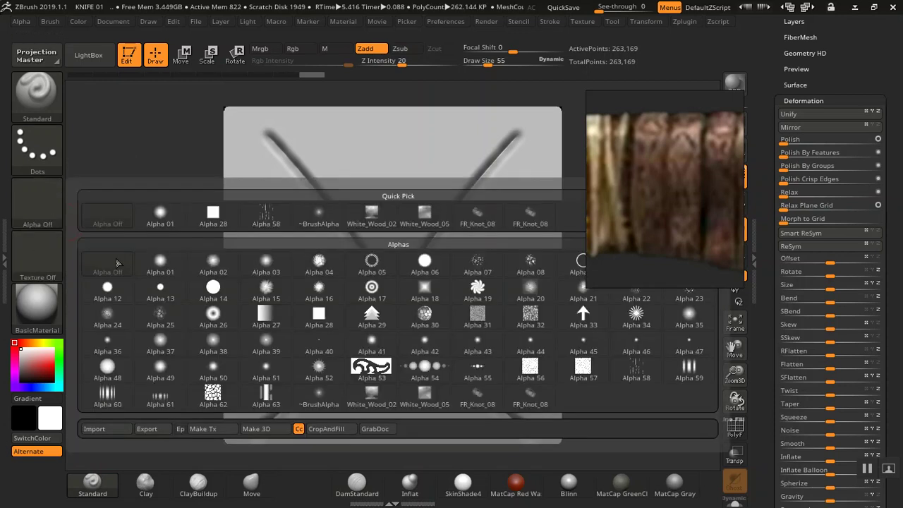
{"action": "left_click", "coordinate": [375, 431]}
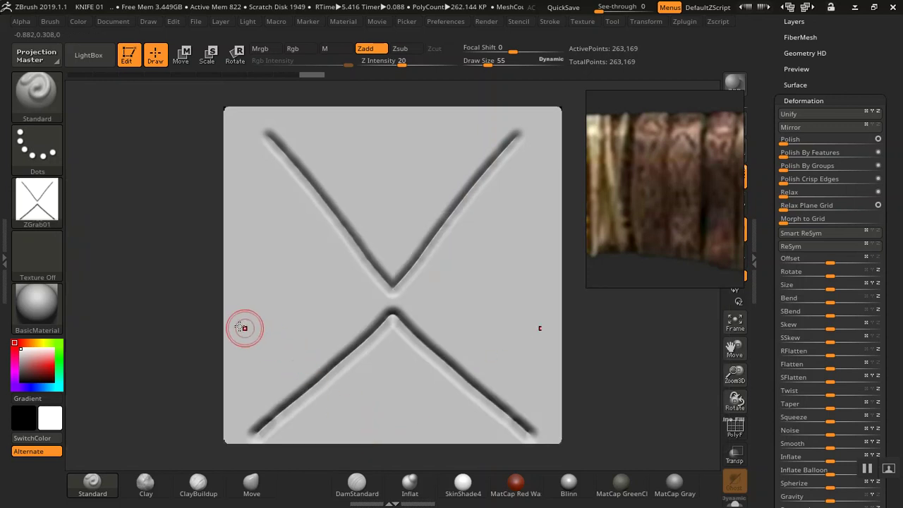
{"action": "mouse_move", "coordinate": [34, 205]}
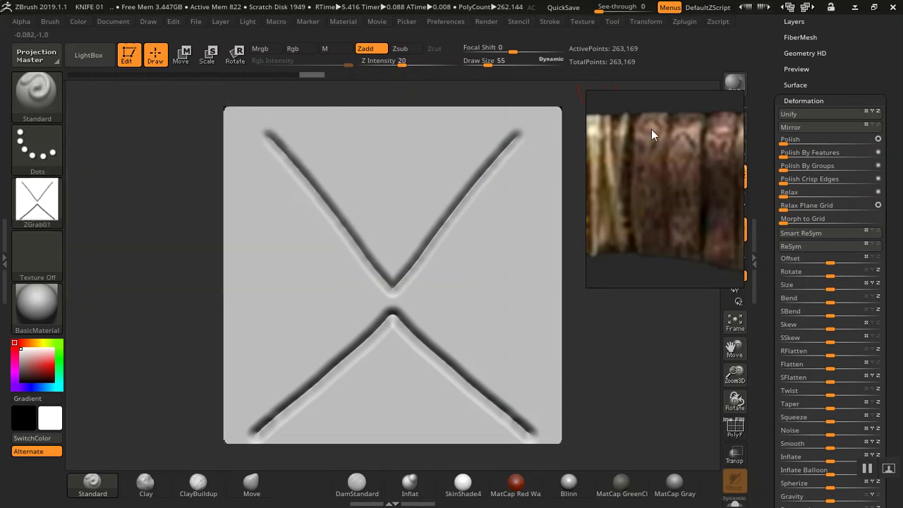
{"action": "left_click_drag", "start_coordinate": [770, 91], "coordinate": [764, 202]}
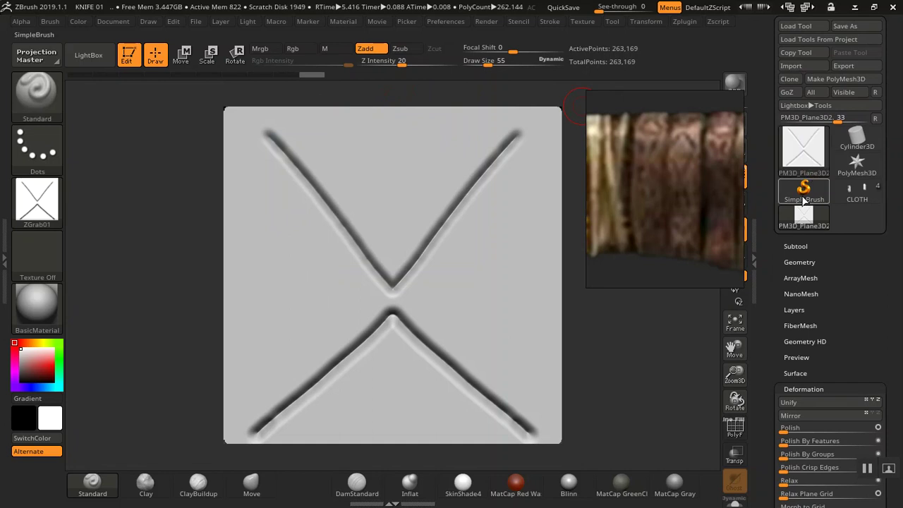
{"action": "left_click", "coordinate": [854, 196]}
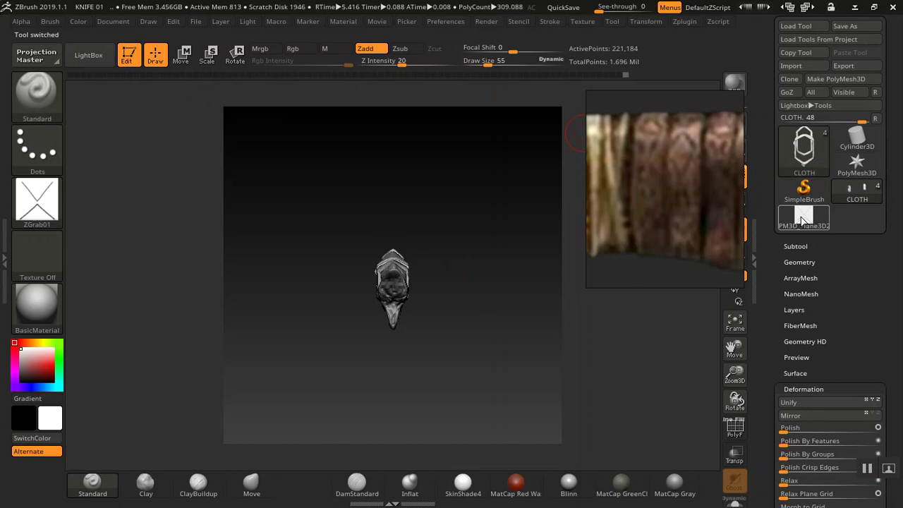
{"action": "left_click", "coordinate": [804, 215]}
Step: Turn on the document's proportion constraint, set the width to 982 and height to 626, and resize the document
{"action": "left_click", "coordinate": [115, 22]}
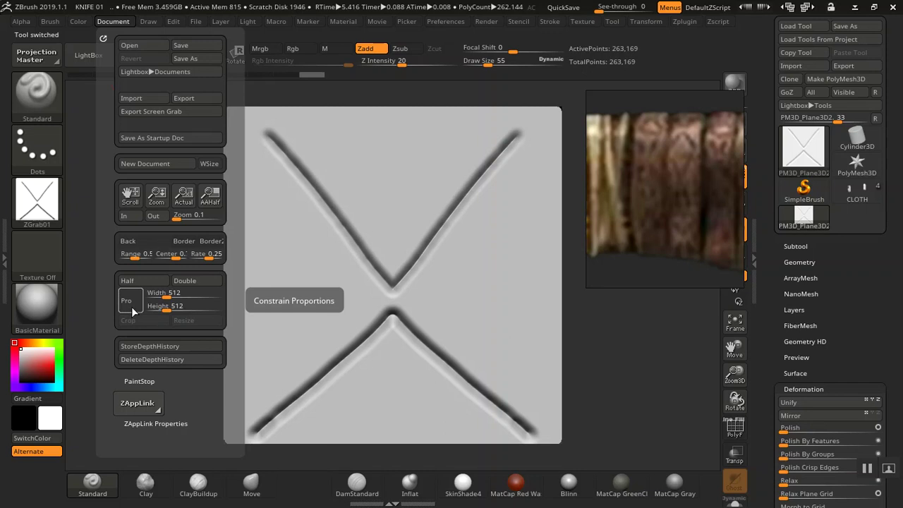
{"action": "left_click", "coordinate": [150, 292]}
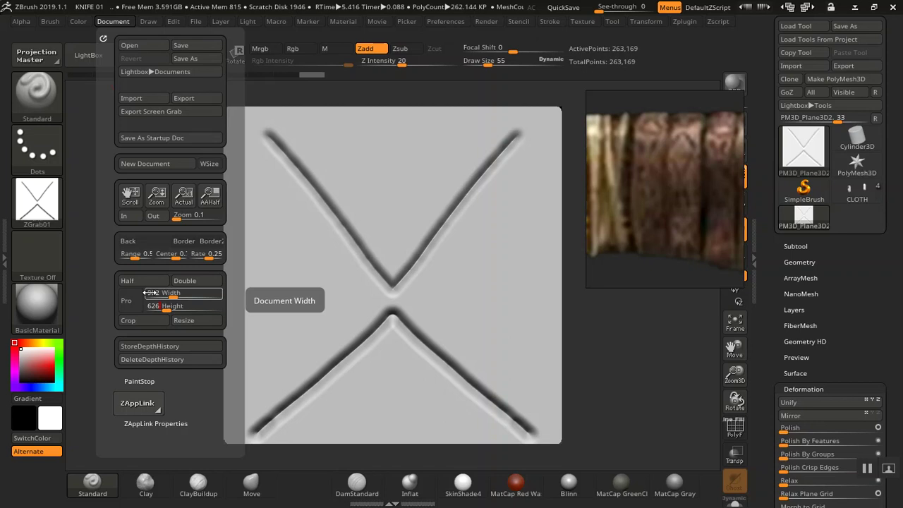
{"action": "key", "text": "Return"}
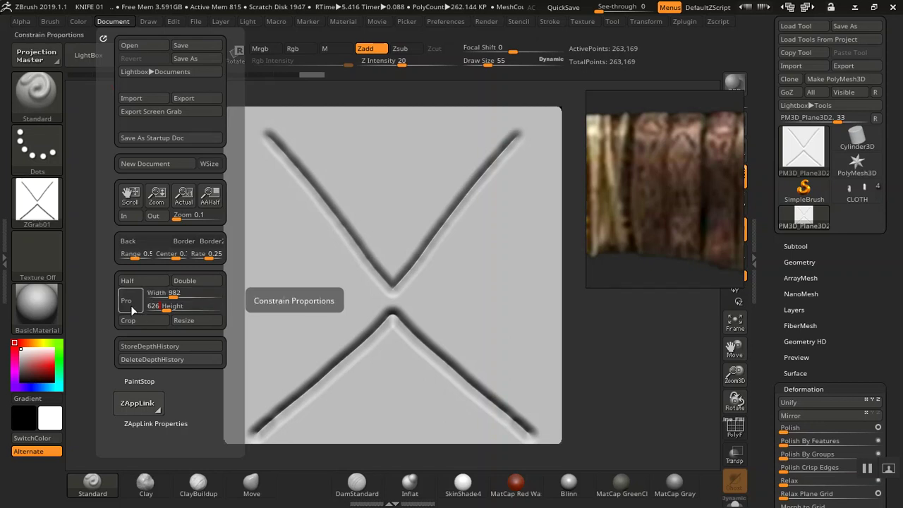
{"action": "left_click", "coordinate": [131, 300]}
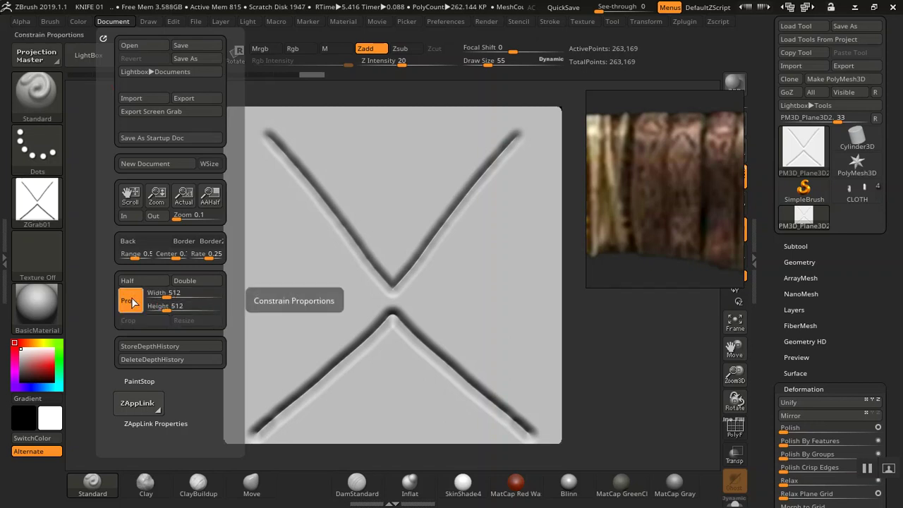
{"action": "left_click", "coordinate": [157, 291]}
{"action": "type", "text": "43"}
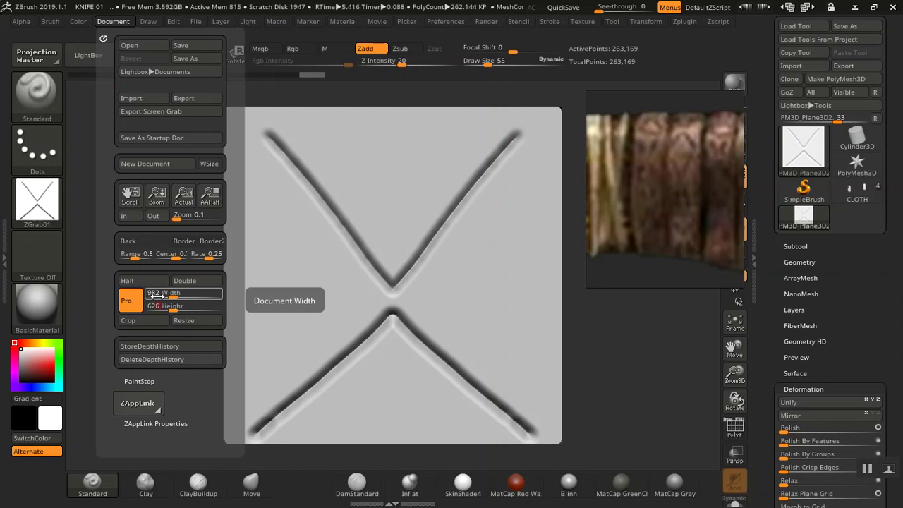
{"action": "left_click", "coordinate": [204, 322]}
{"action": "left_click", "coordinate": [479, 291]}
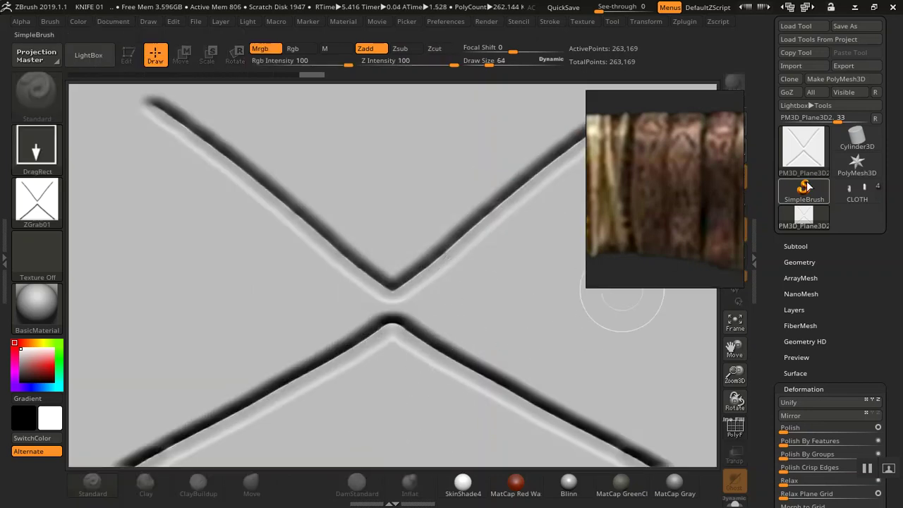
Step: Switch back to the CLOTH knife tool and clear the grabbed pattern from the canvas
{"action": "left_click", "coordinate": [857, 199]}
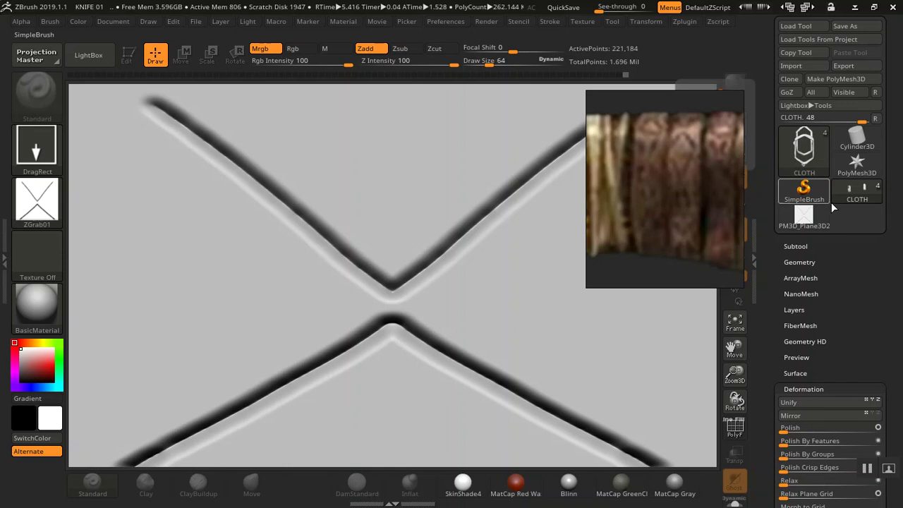
{"action": "left_click", "coordinate": [859, 200]}
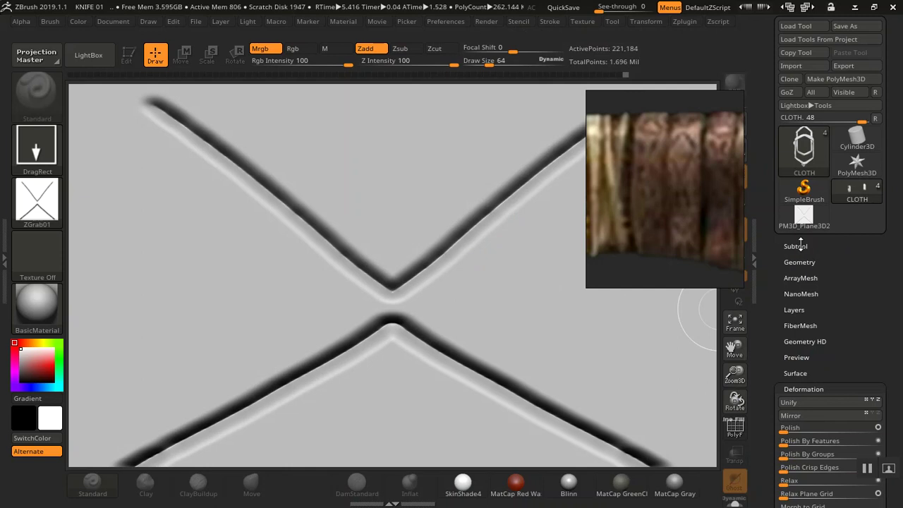
{"action": "left_click", "coordinate": [798, 245]}
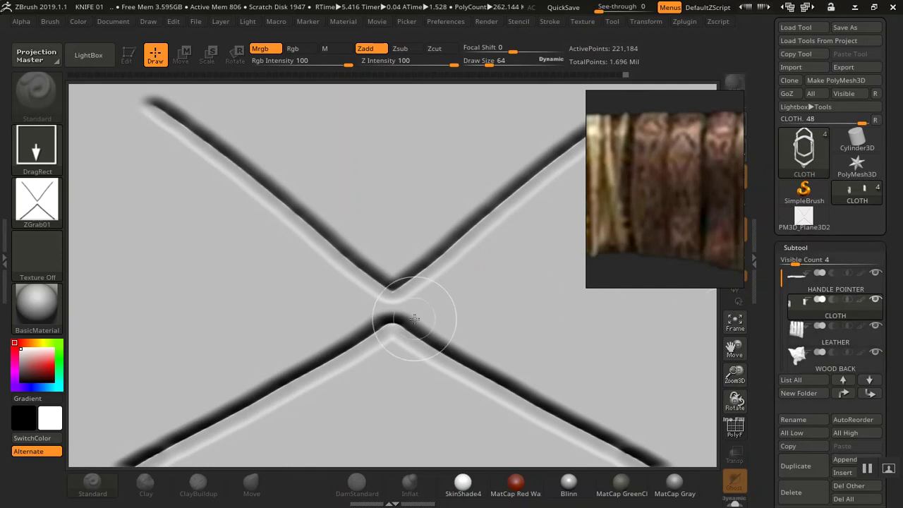
{"action": "key", "text": "ctrl"}
{"action": "key", "text": "ctrl+n"}
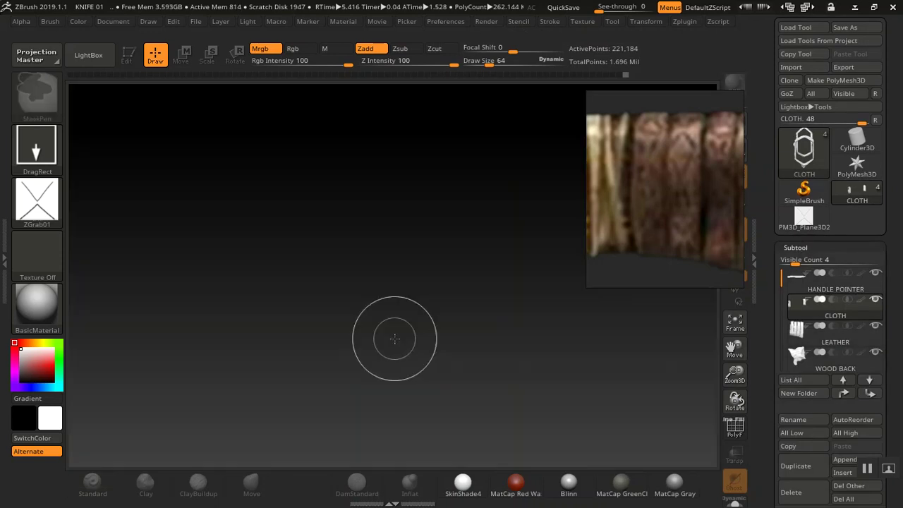
Step: Place the knife on the empty canvas, enter edit mode and orient it to show the handle bindings side-on
{"action": "mouse_move", "coordinate": [416, 290]}
{"action": "left_mouse_down"}
{"action": "mouse_move", "coordinate": [400, 346]}
{"action": "mouse_move", "coordinate": [264, 425]}
{"action": "left_mouse_up"}
{"action": "left_click_drag", "start_coordinate": [435, 302], "coordinate": [383, 309]}
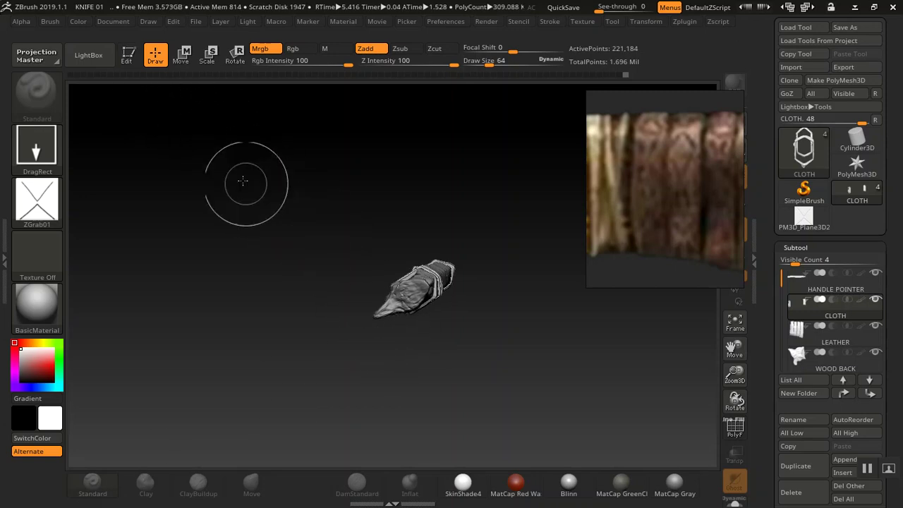
{"action": "left_click", "coordinate": [136, 57]}
{"action": "left_click_drag", "start_coordinate": [292, 181], "coordinate": [250, 145]}
{"action": "mouse_move", "coordinate": [349, 196]}
{"action": "left_mouse_down"}
{"action": "mouse_move", "coordinate": [343, 101]}
{"action": "mouse_move", "coordinate": [400, 144]}
{"action": "mouse_move", "coordinate": [407, 135]}
{"action": "left_mouse_up"}
{"action": "mouse_move", "coordinate": [435, 163]}
{"action": "left_mouse_down"}
{"action": "mouse_move", "coordinate": [351, 141]}
{"action": "mouse_move", "coordinate": [405, 151]}
{"action": "mouse_move", "coordinate": [385, 178]}
{"action": "left_mouse_up"}
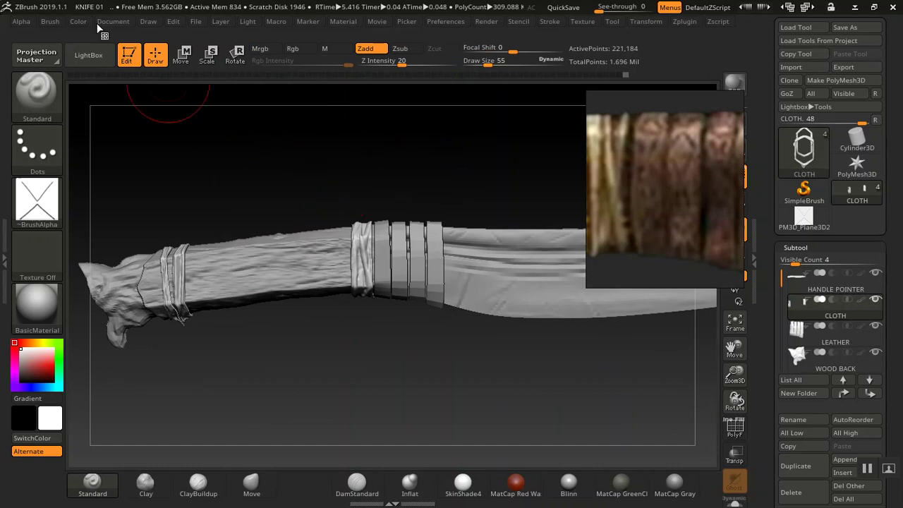
Step: Move the reference image clear of the handle bindings and set the Standard brush's stroke to DragRect
{"action": "left_click", "coordinate": [109, 23]}
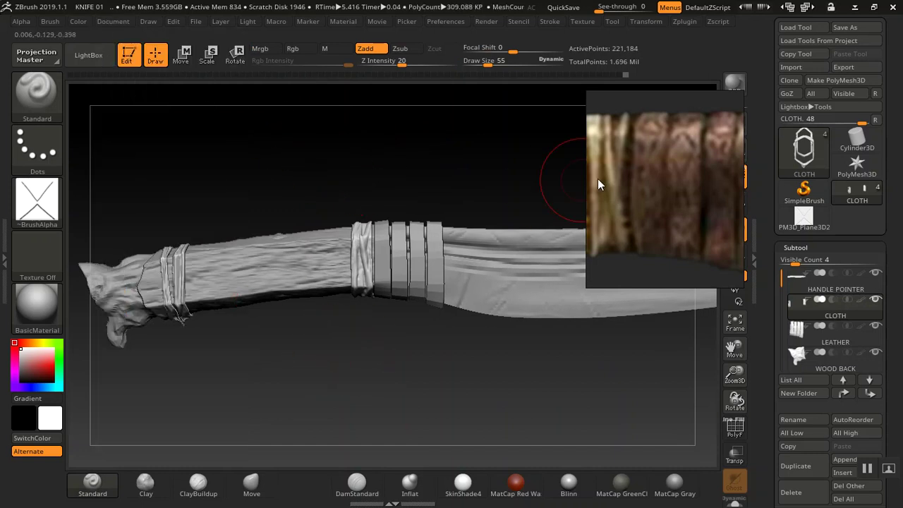
{"action": "right_click_drag", "start_coordinate": [684, 191], "coordinate": [181, 193]}
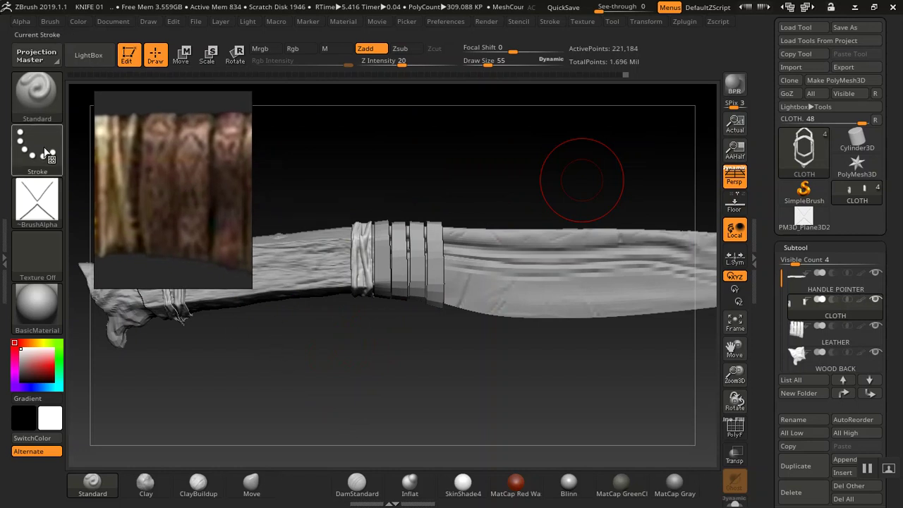
{"action": "left_click", "coordinate": [37, 148]}
{"action": "mouse_move", "coordinate": [192, 171]}
{"action": "left_mouse_down"}
{"action": "mouse_move", "coordinate": [579, 169]}
{"action": "mouse_move", "coordinate": [171, 208]}
{"action": "left_mouse_up"}
{"action": "left_click", "coordinate": [161, 160]}
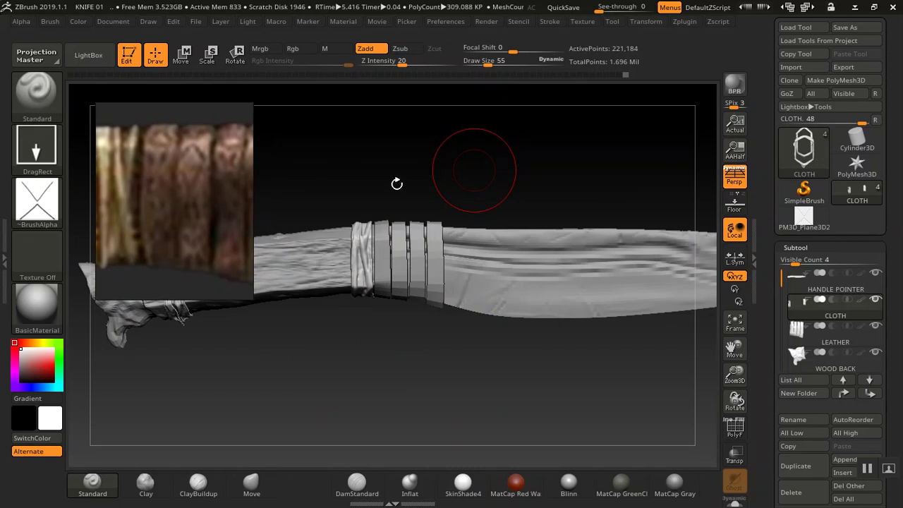
Step: Lower the CLOTH subtool to subdivision level 1
{"action": "left_click_drag", "start_coordinate": [784, 271], "coordinate": [806, 150]}
{"action": "left_click", "coordinate": [807, 149]}
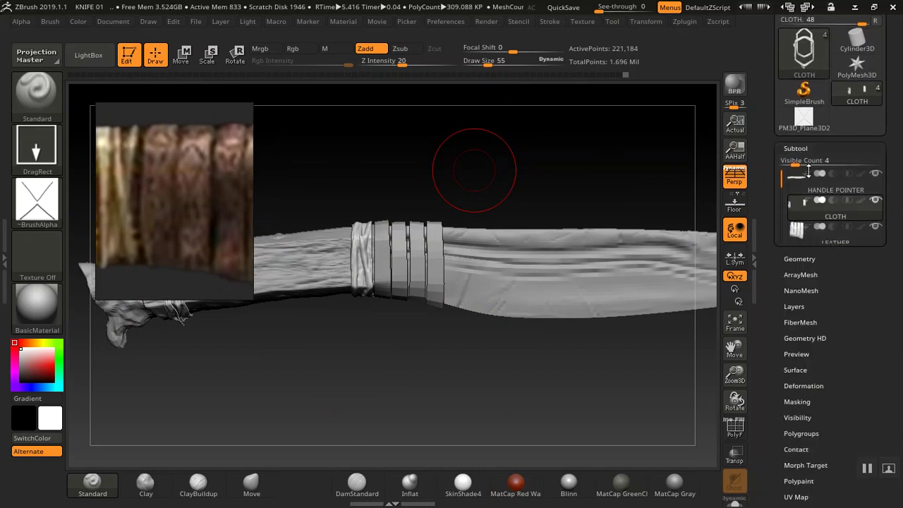
{"action": "left_click", "coordinate": [804, 163]}
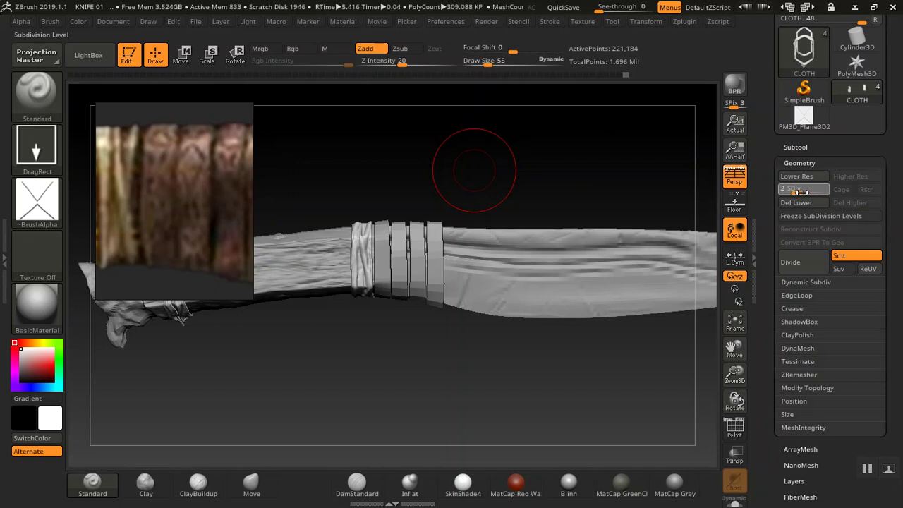
{"action": "left_click_drag", "start_coordinate": [803, 192], "coordinate": [795, 192]}
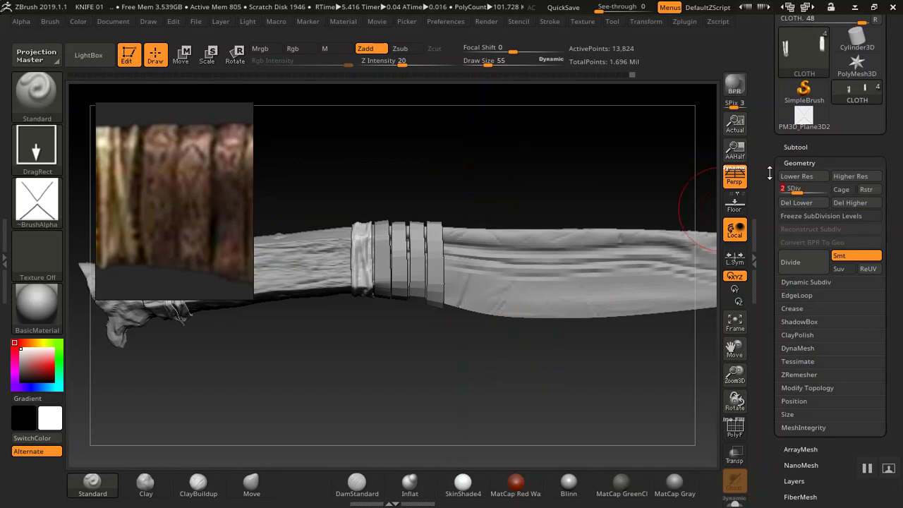
{"action": "left_click_drag", "start_coordinate": [797, 190], "coordinate": [781, 190]}
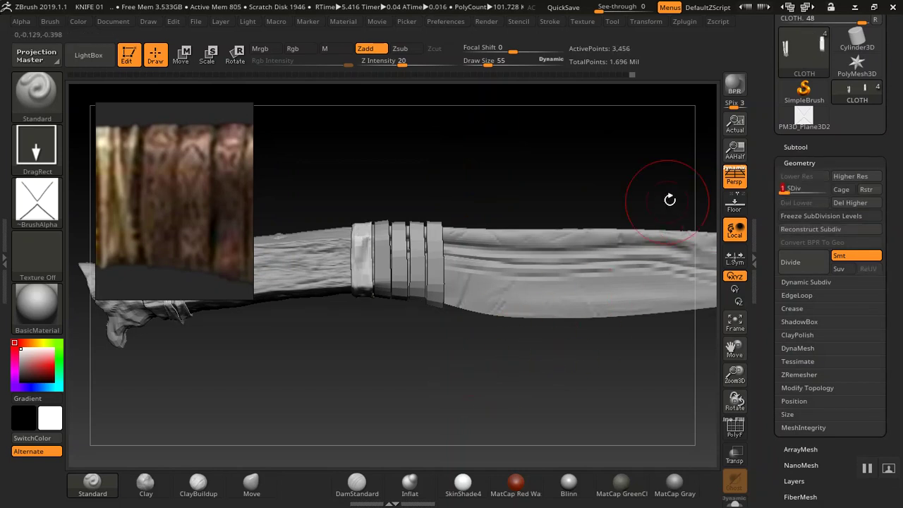
Step: Select the LEATHER subtool and divide its geometry three times, up to subdivision level 4
{"action": "left_click", "coordinate": [796, 147]}
{"action": "left_click", "coordinate": [589, 282], "text": "alt"}
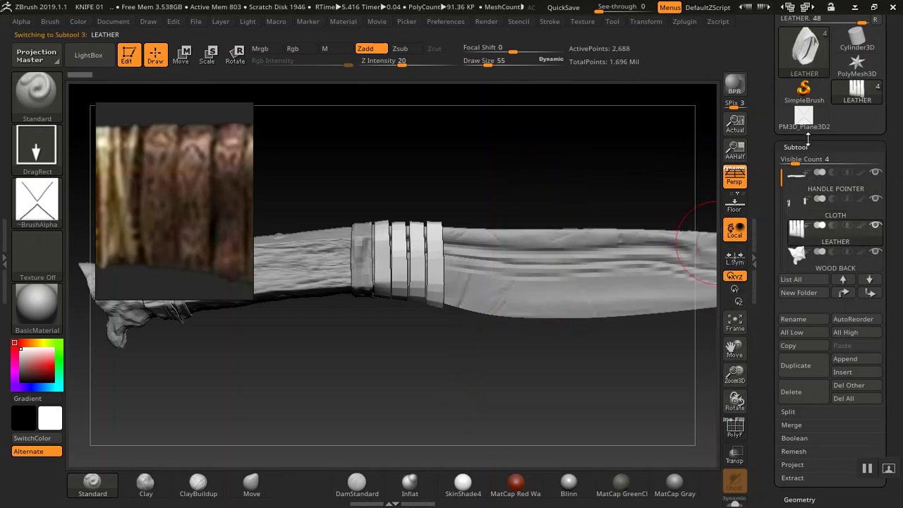
{"action": "left_click", "coordinate": [803, 146]}
{"action": "left_click", "coordinate": [802, 162]}
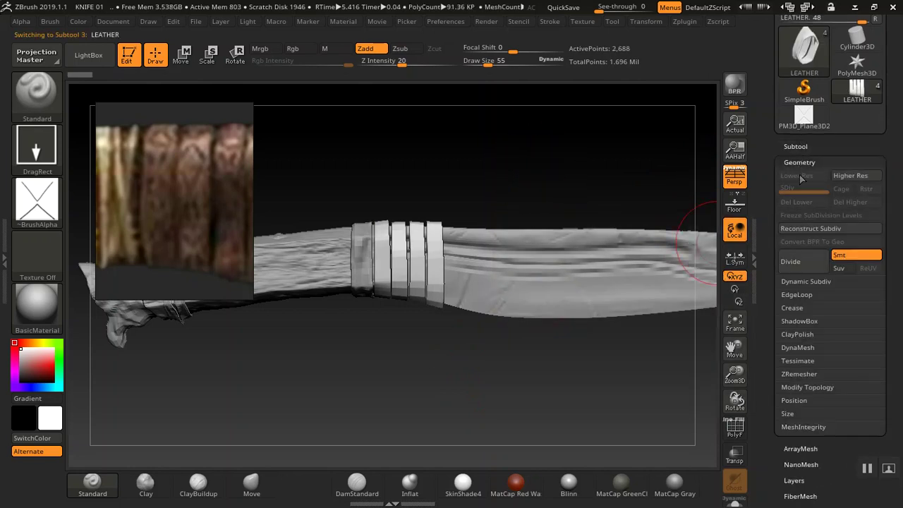
{"action": "left_click", "coordinate": [790, 261]}
{"action": "left_click", "coordinate": [791, 261]}
{"action": "left_click", "coordinate": [791, 263]}
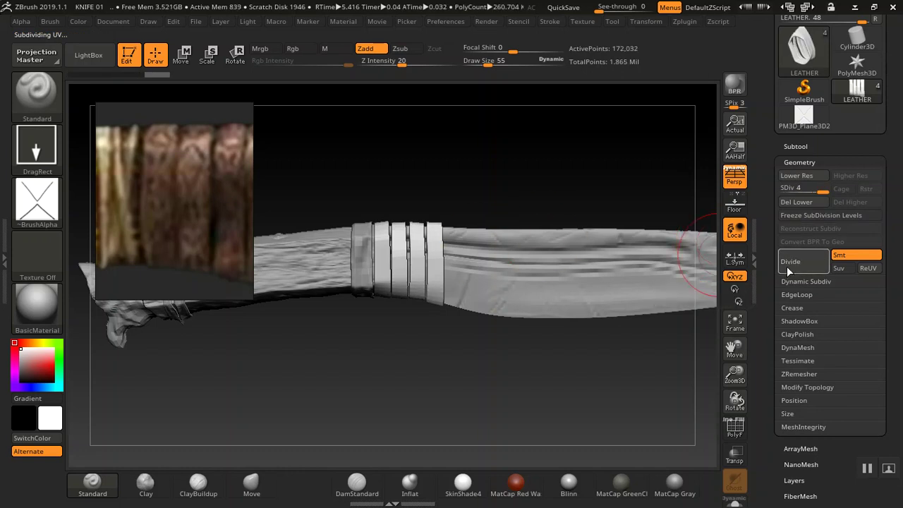
Step: Save the project as KNIFE 01, overwriting the existing file
{"action": "key", "text": "ctrl+s"}
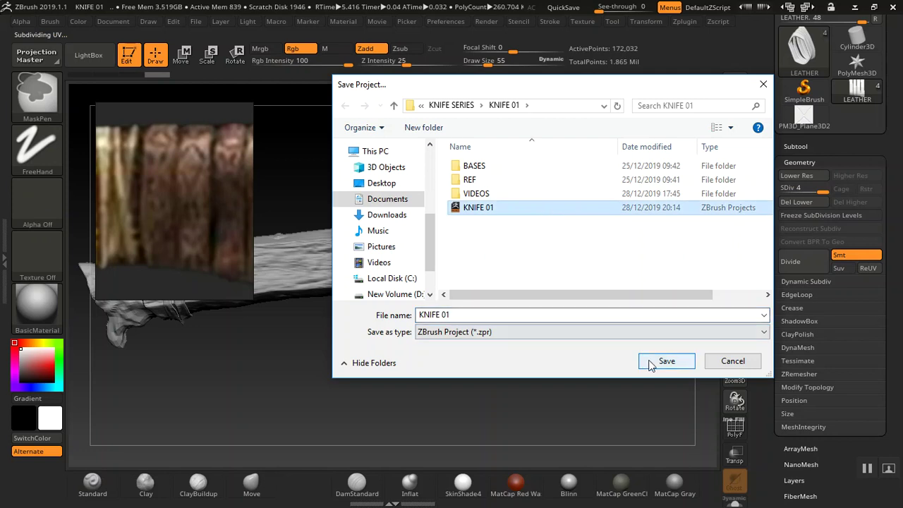
{"action": "left_click", "coordinate": [651, 359]}
{"action": "left_click", "coordinate": [492, 251]}
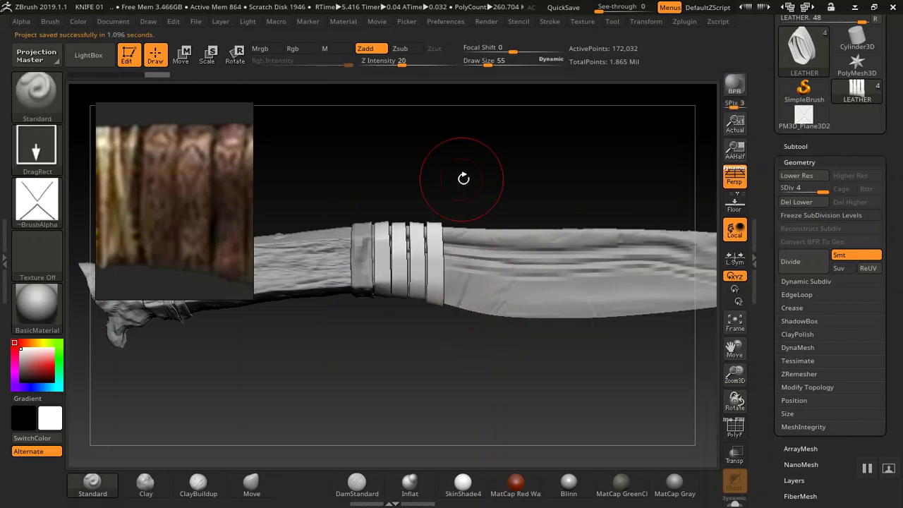
Step: Reduce the Standard brush's draw size to 8 for stamping on the leather bands
{"action": "left_click_drag", "start_coordinate": [495, 157], "coordinate": [459, 256], "text": "alt"}
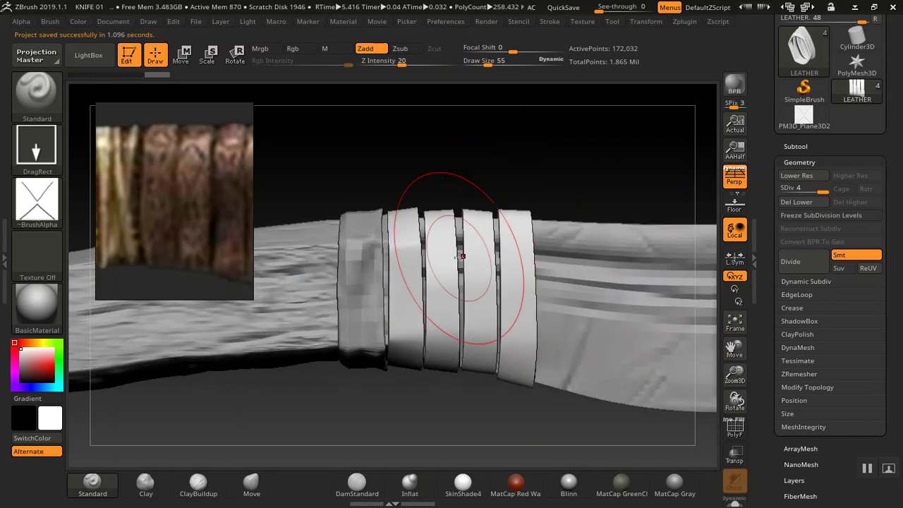
{"action": "key", "text": "bracketleft"}
{"action": "key", "text": "bracketleft"}
{"action": "key", "text": "bracketleft"}
{"action": "key", "text": "bracketleft"}
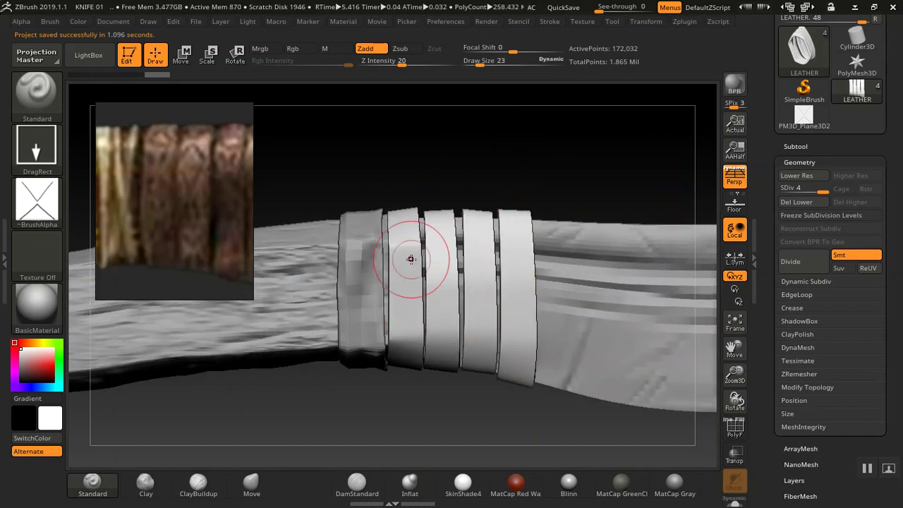
{"action": "key", "text": "bracketleft"}
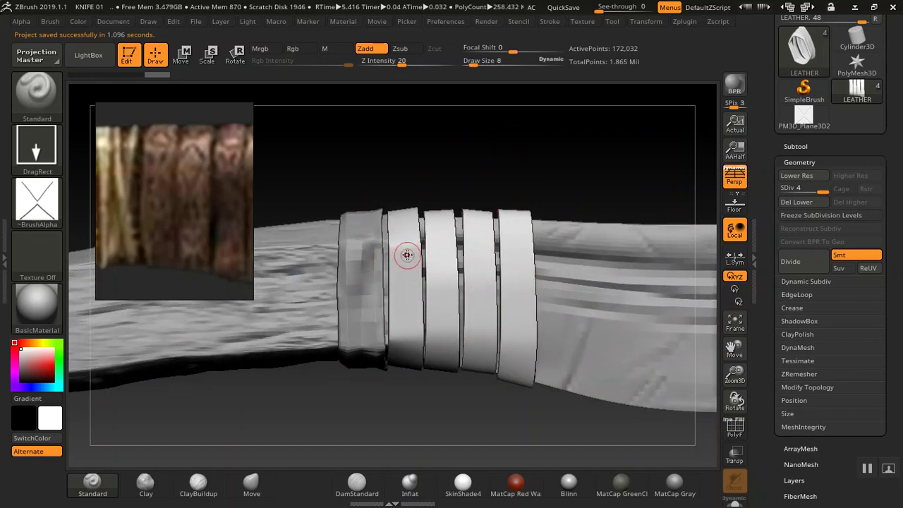
Step: Try stamping the grabbed V pattern on the first leather band
{"action": "left_click_drag", "start_coordinate": [486, 141], "coordinate": [486, 188], "text": "alt"}
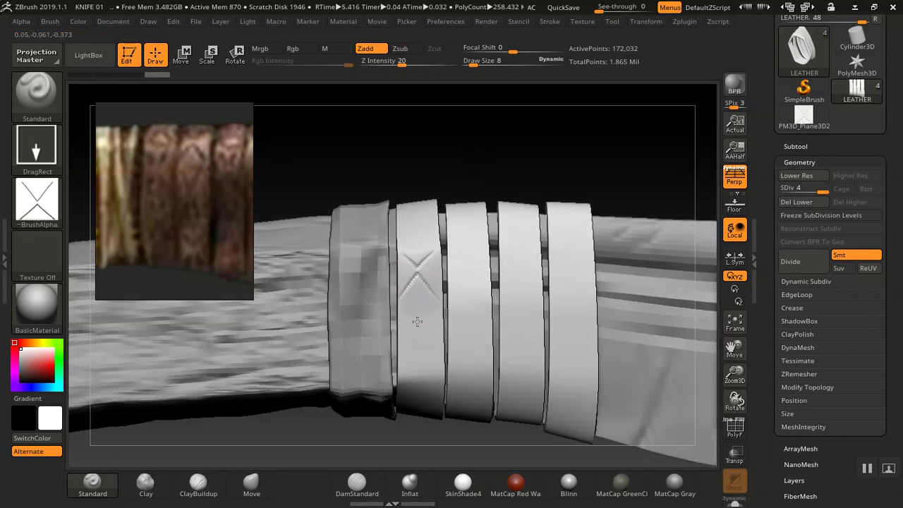
{"action": "key", "text": "ctrl+z"}
{"action": "mouse_move", "coordinate": [452, 139]}
{"action": "left_mouse_down"}
{"action": "mouse_move", "coordinate": [456, 170]}
{"action": "mouse_move", "coordinate": [433, 254]}
{"action": "left_mouse_up"}
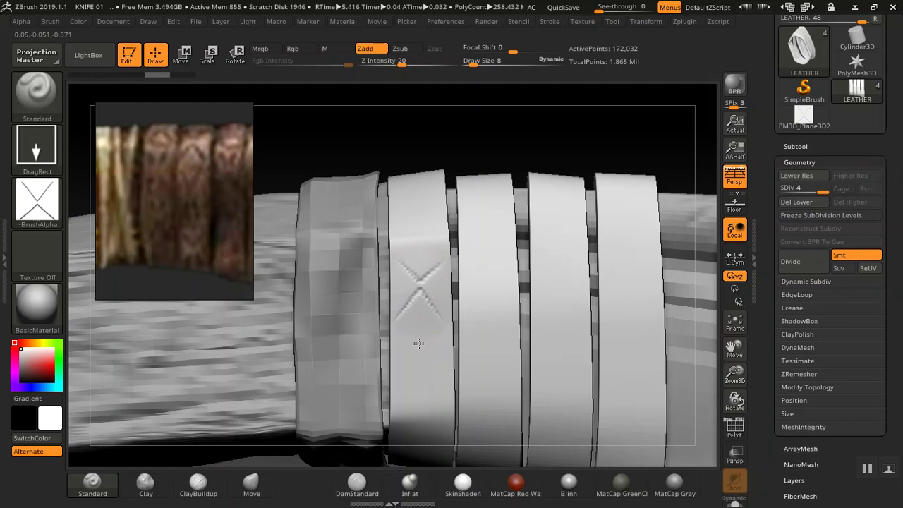
{"action": "left_click_drag", "start_coordinate": [468, 137], "coordinate": [521, 141]}
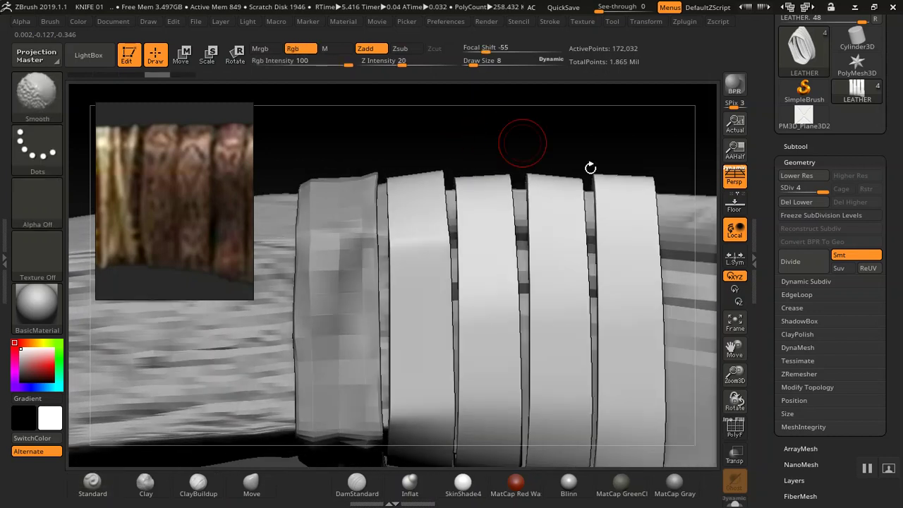
Step: Divide the leather bands to subdivision level 5 and test the V pattern on the first band, undoing the test stamps
{"action": "left_click", "coordinate": [791, 262]}
{"action": "mouse_move", "coordinate": [420, 266]}
{"action": "left_mouse_down"}
{"action": "mouse_move", "coordinate": [419, 329]}
{"action": "mouse_move", "coordinate": [420, 320]}
{"action": "left_mouse_up"}
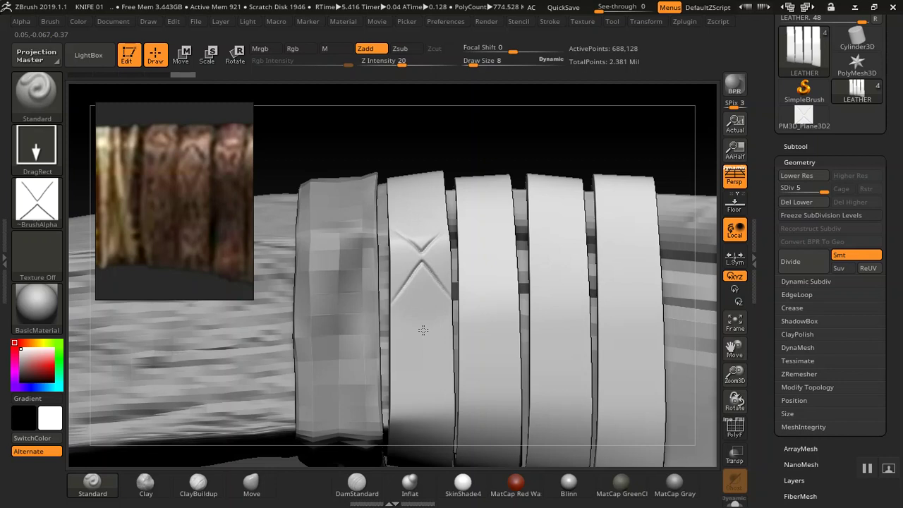
{"action": "left_click_drag", "start_coordinate": [421, 330], "coordinate": [424, 325]}
{"action": "key", "text": "ctrl+z"}
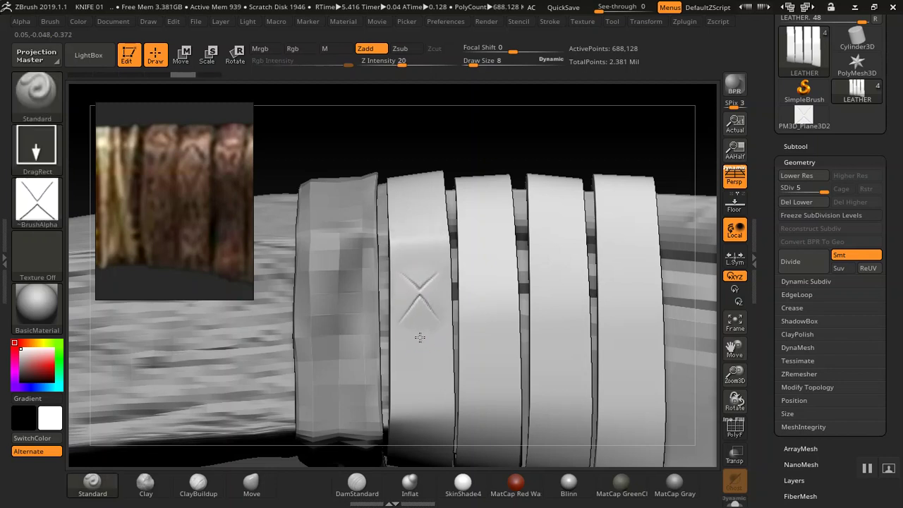
{"action": "key", "text": "ctrl+z"}
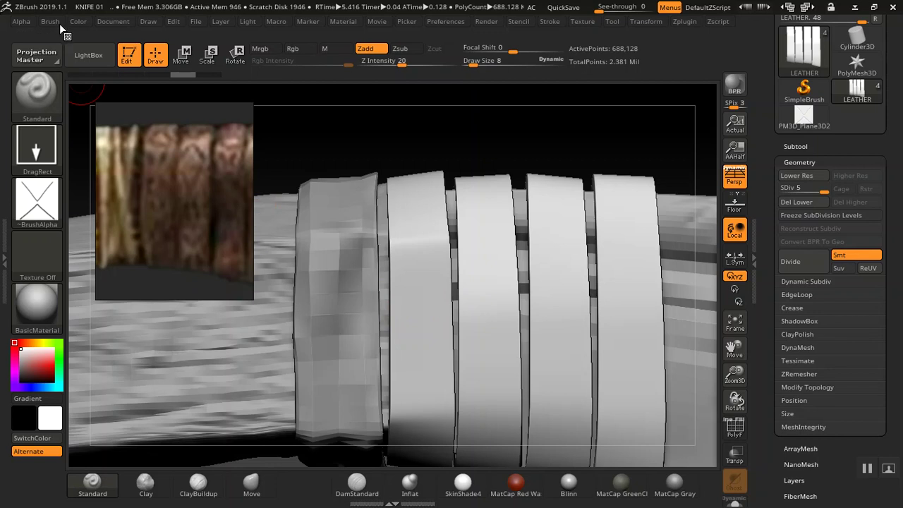
Step: Modify the pattern alpha by setting its radial fade to 16 and raising its mid value
{"action": "left_click", "coordinate": [23, 23]}
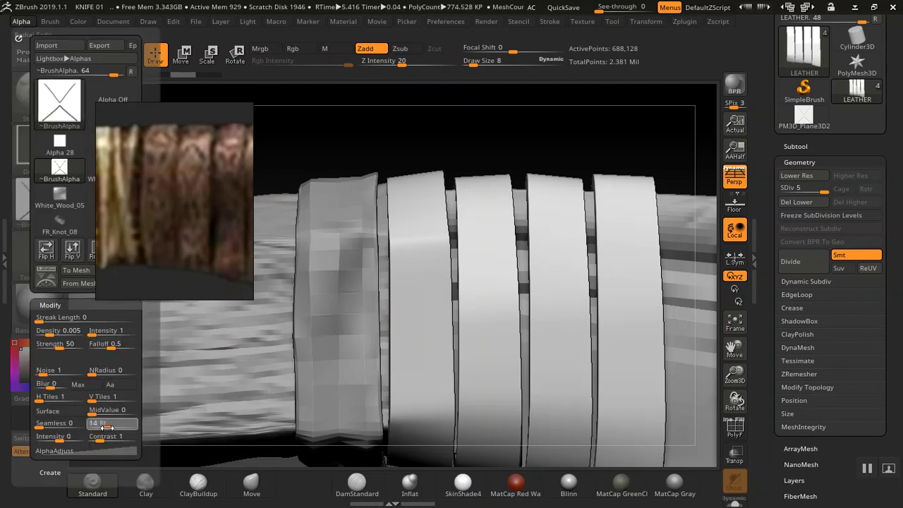
{"action": "left_click_drag", "start_coordinate": [104, 427], "coordinate": [106, 426]}
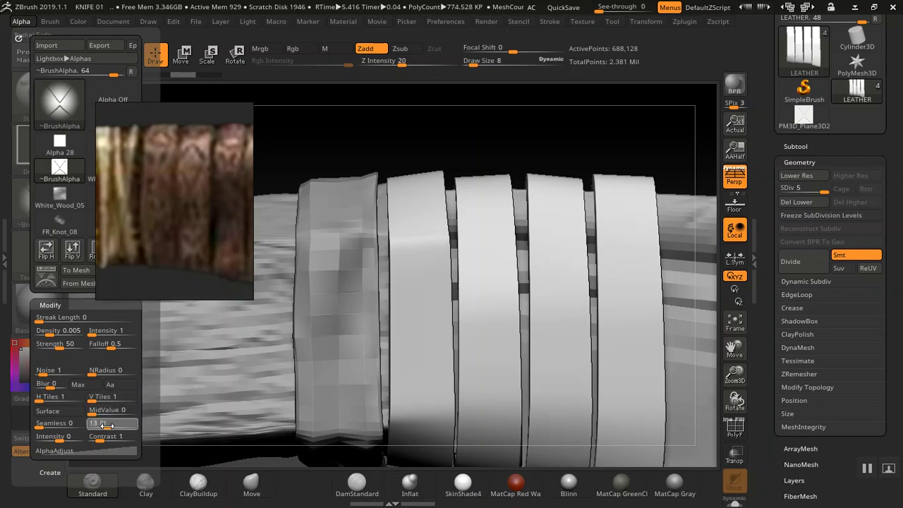
{"action": "left_click", "coordinate": [108, 426]}
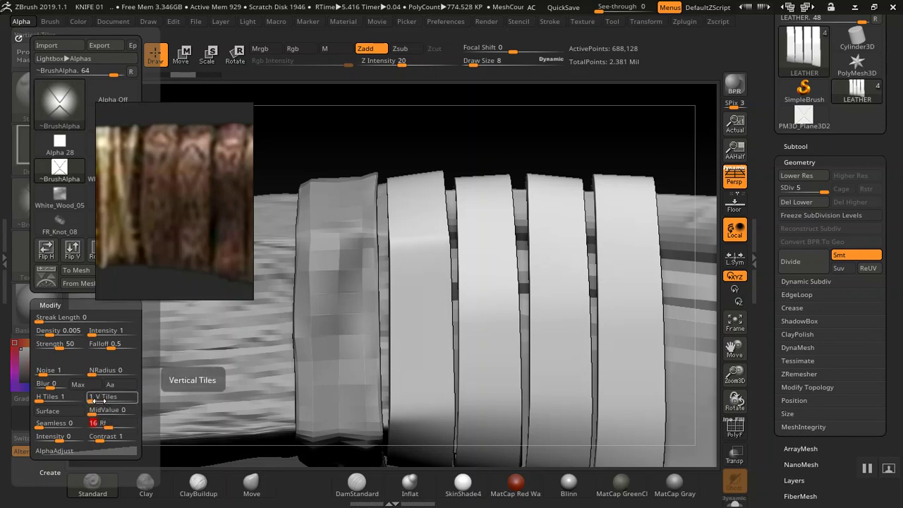
{"action": "left_click_drag", "start_coordinate": [100, 412], "coordinate": [115, 415]}
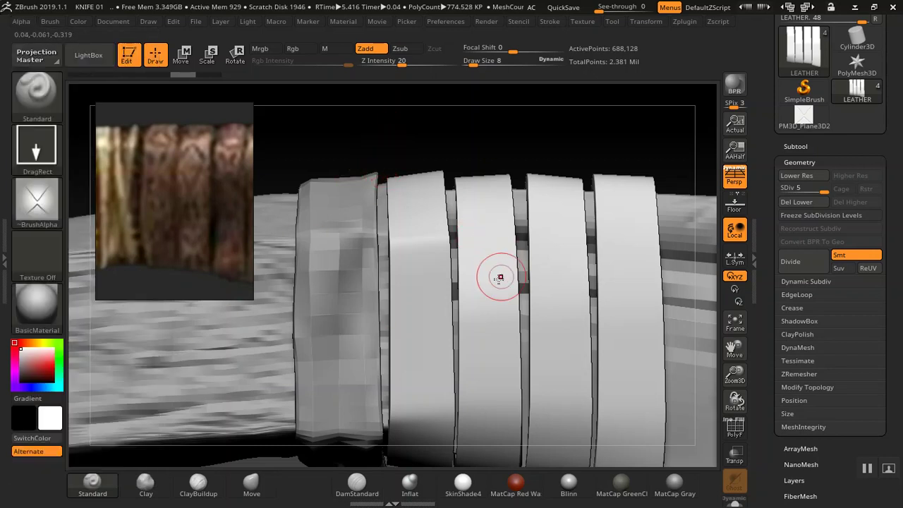
Step: Stamp the faded V pattern once on each of the first three leather bands
{"action": "left_click_drag", "start_coordinate": [421, 314], "coordinate": [424, 339]}
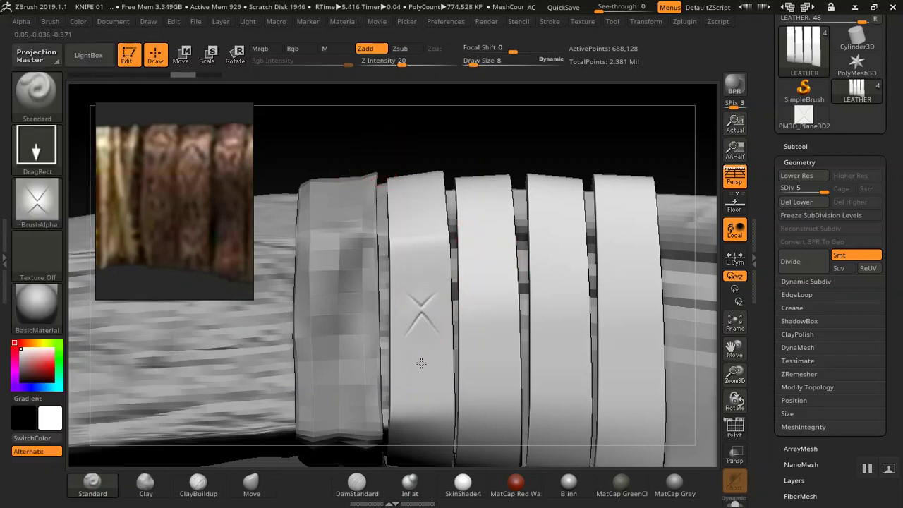
{"action": "left_click_drag", "start_coordinate": [419, 372], "coordinate": [421, 380]}
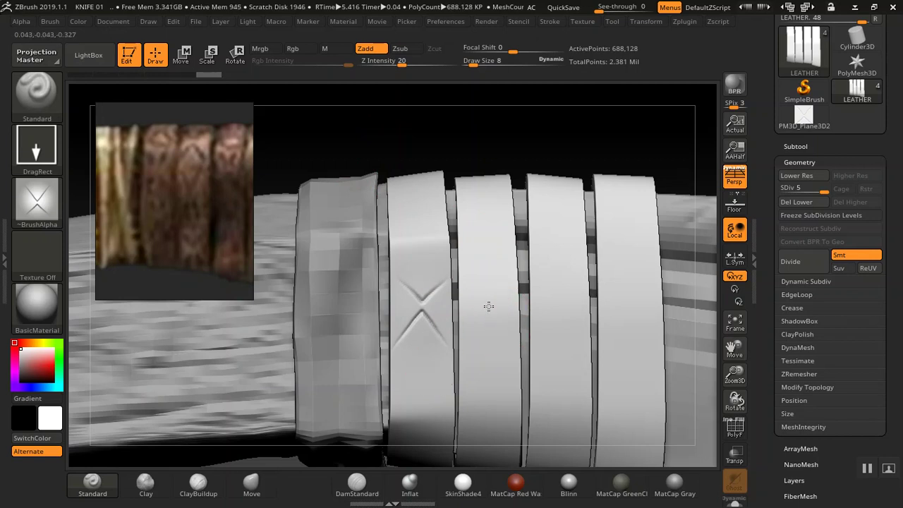
{"action": "left_click_drag", "start_coordinate": [491, 349], "coordinate": [486, 376]}
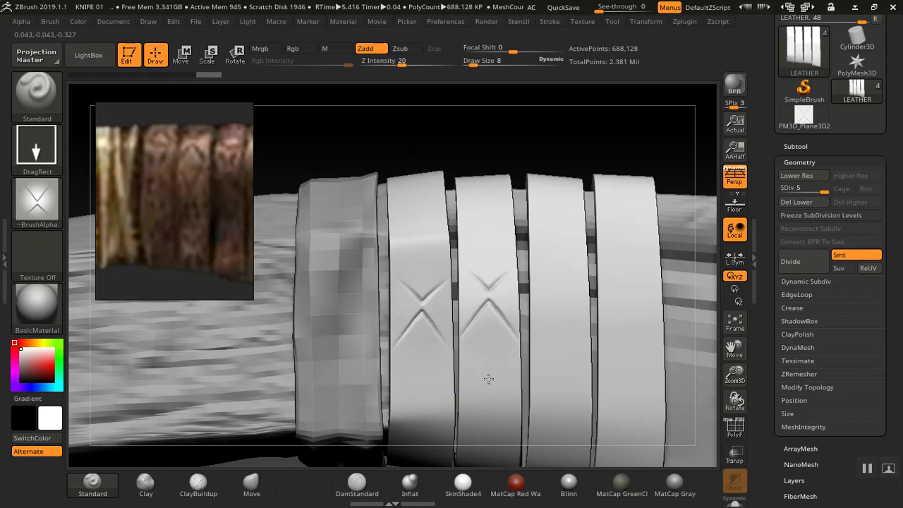
{"action": "left_click", "coordinate": [548, 301]}
{"action": "left_click_drag", "start_coordinate": [562, 344], "coordinate": [558, 367]}
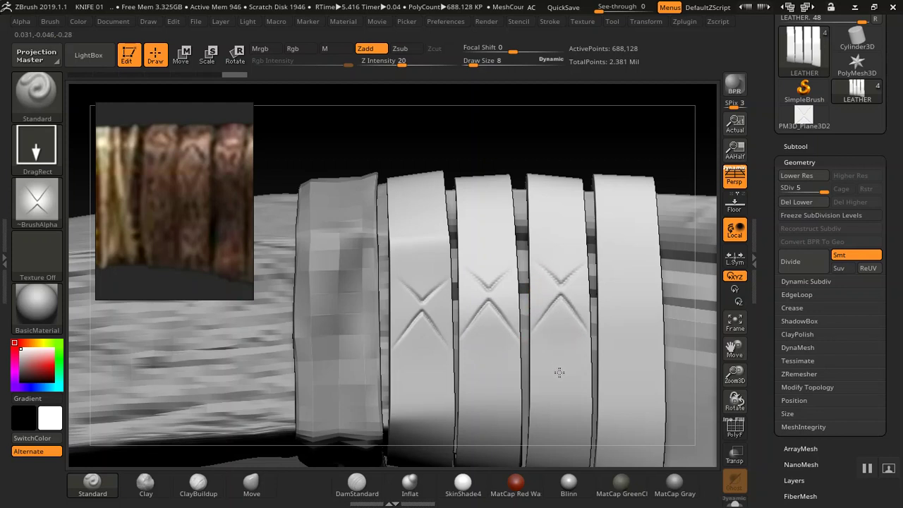
Step: Stamp the V pattern on the fourth leather band and add a second row below it across all four bands
{"action": "left_click", "coordinate": [641, 327]}
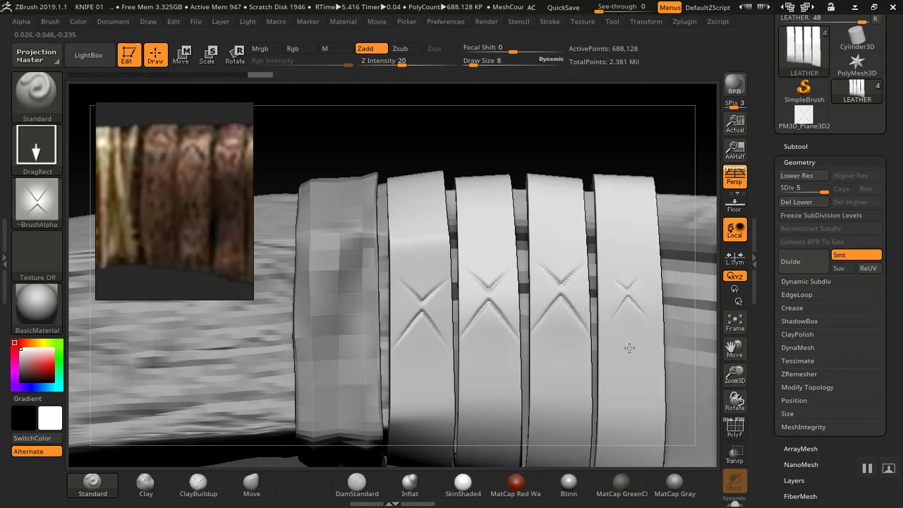
{"action": "left_click_drag", "start_coordinate": [626, 365], "coordinate": [626, 371]}
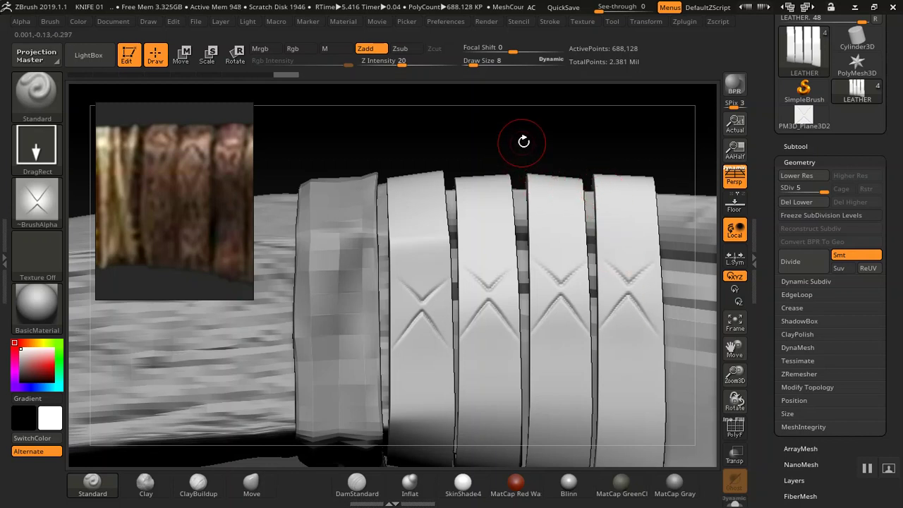
{"action": "left_click_drag", "start_coordinate": [587, 134], "coordinate": [515, 88], "text": "alt"}
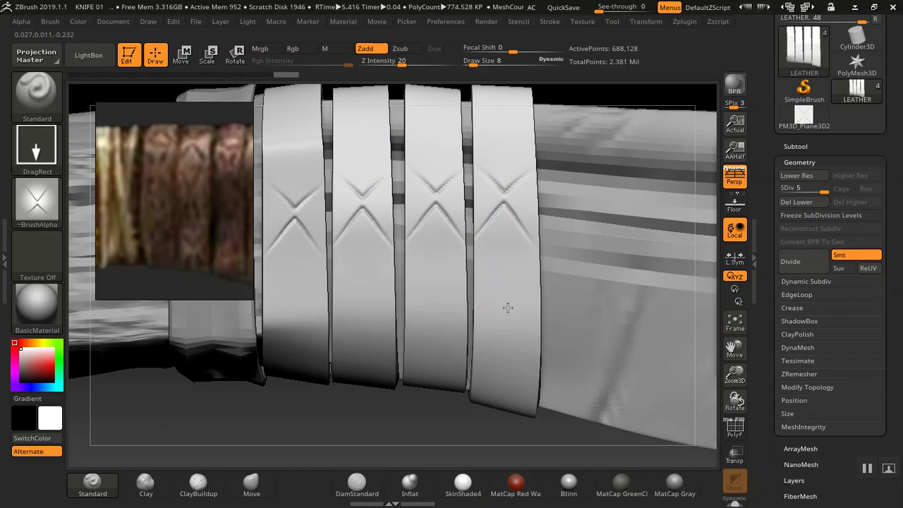
{"action": "left_click_drag", "start_coordinate": [510, 351], "coordinate": [503, 364]}
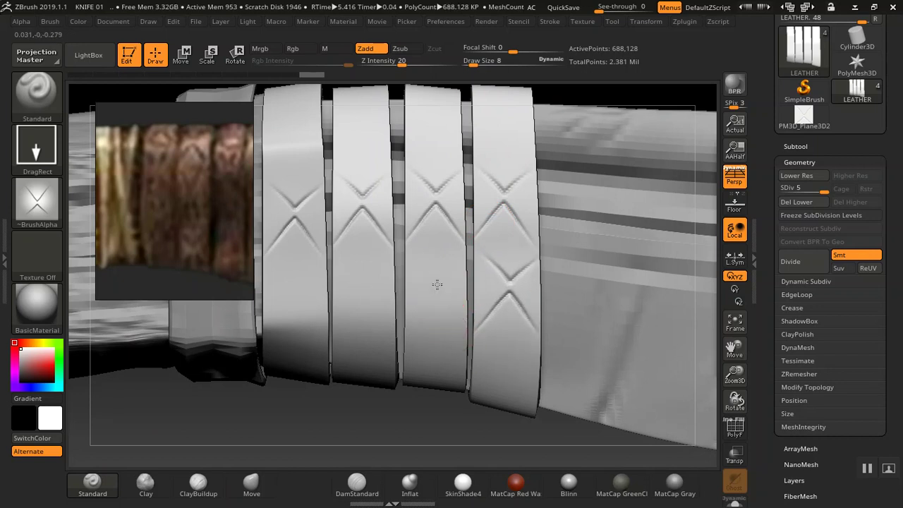
{"action": "left_click_drag", "start_coordinate": [438, 323], "coordinate": [435, 340]}
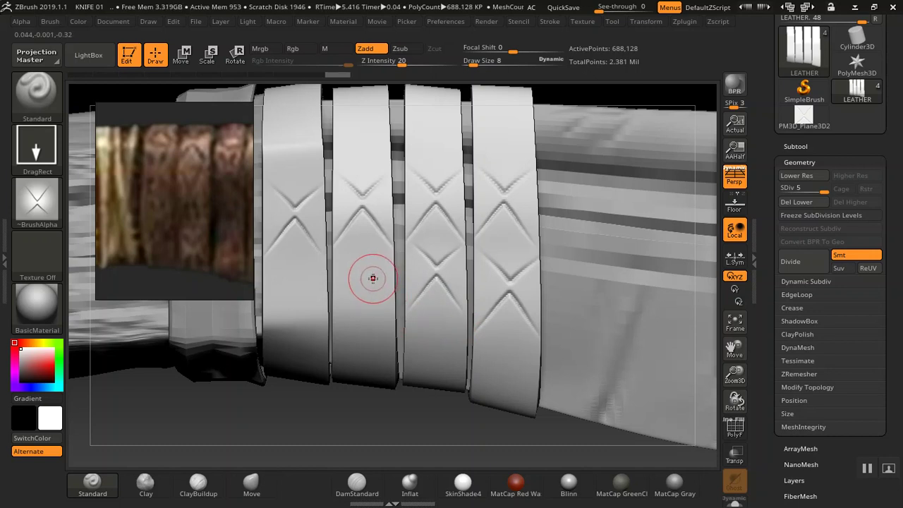
{"action": "left_click_drag", "start_coordinate": [363, 312], "coordinate": [360, 351]}
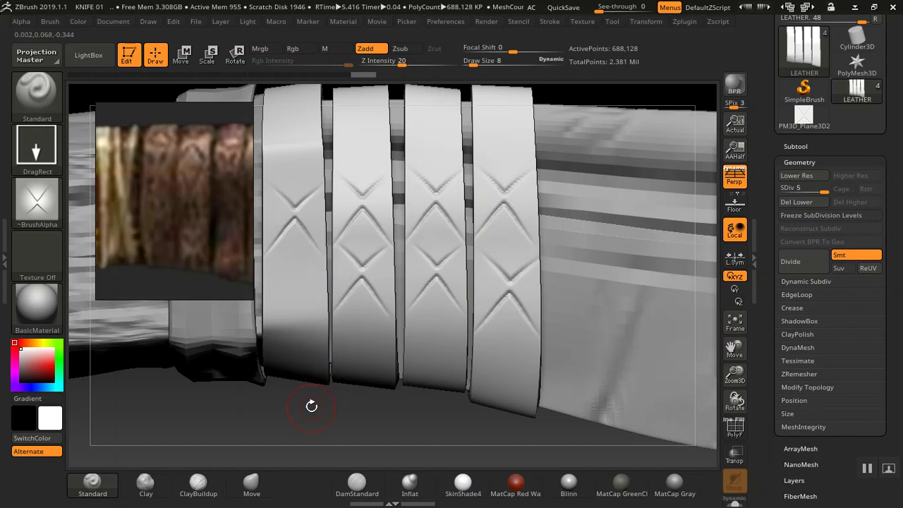
{"action": "left_click_drag", "start_coordinate": [312, 406], "coordinate": [456, 364], "text": "alt"}
{"action": "left_click_drag", "start_coordinate": [444, 302], "coordinate": [444, 367]}
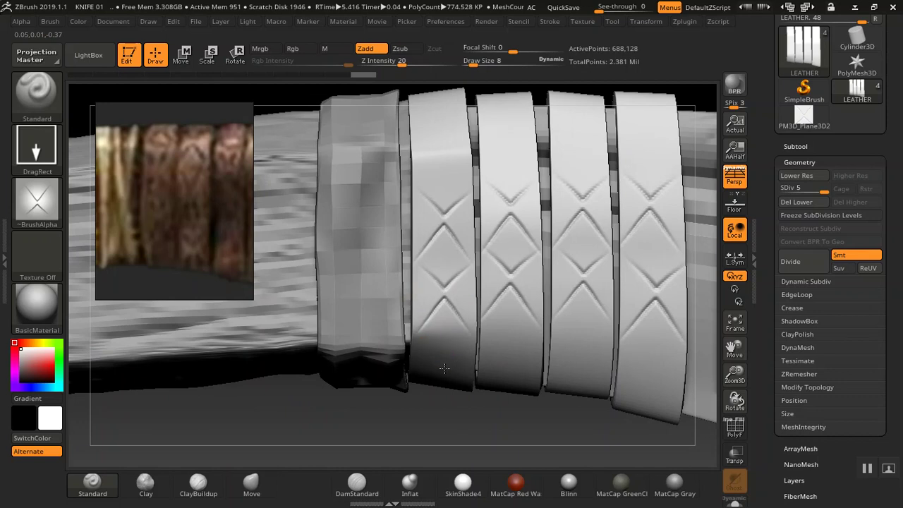
Step: Stamp a third V pattern below the other two on the first leather band, undoing and redoing the first placement
{"action": "left_click_drag", "start_coordinate": [412, 412], "coordinate": [428, 388]}
{"action": "left_click_drag", "start_coordinate": [529, 135], "coordinate": [466, 44], "text": "alt"}
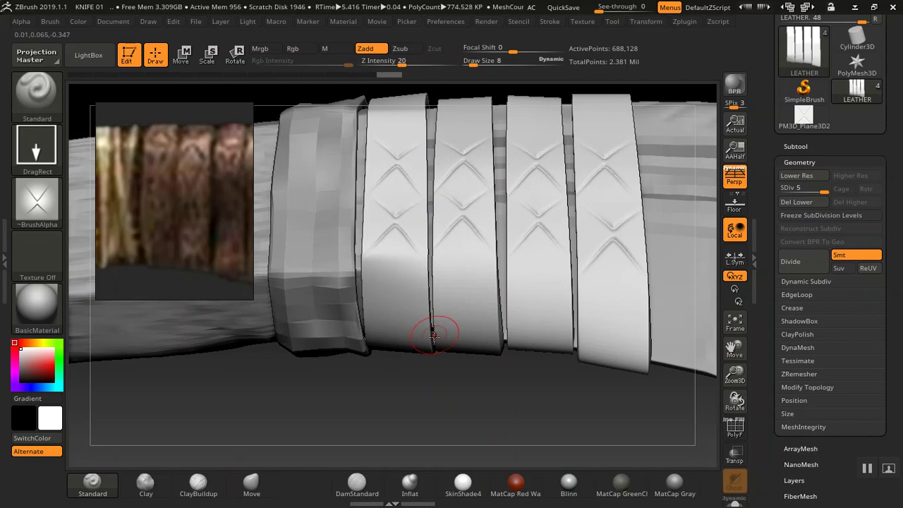
{"action": "left_click_drag", "start_coordinate": [435, 363], "coordinate": [395, 313]}
{"action": "left_click_drag", "start_coordinate": [392, 343], "coordinate": [391, 348]}
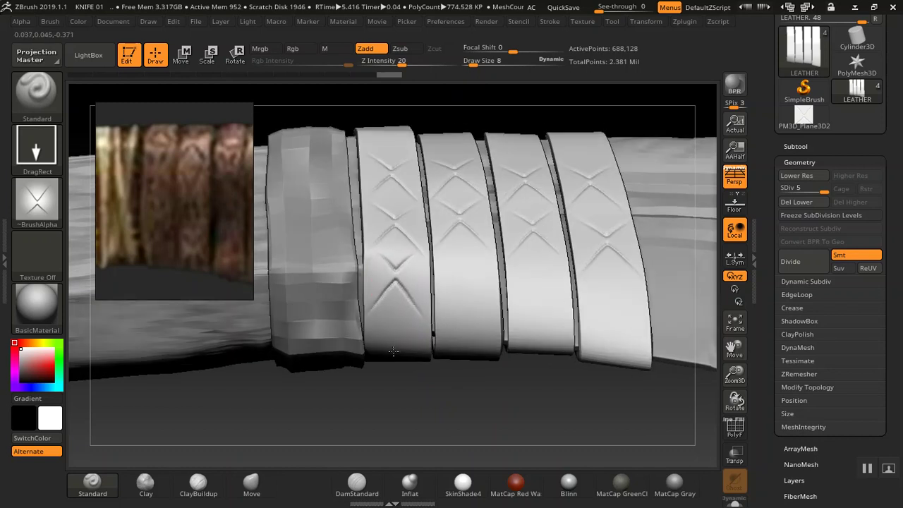
{"action": "key", "text": "ctrl+z"}
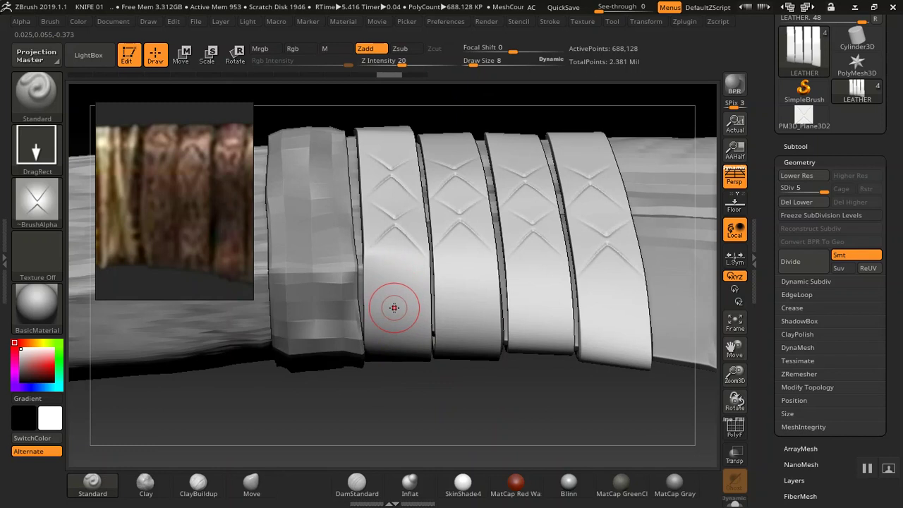
{"action": "left_click_drag", "start_coordinate": [395, 344], "coordinate": [395, 378]}
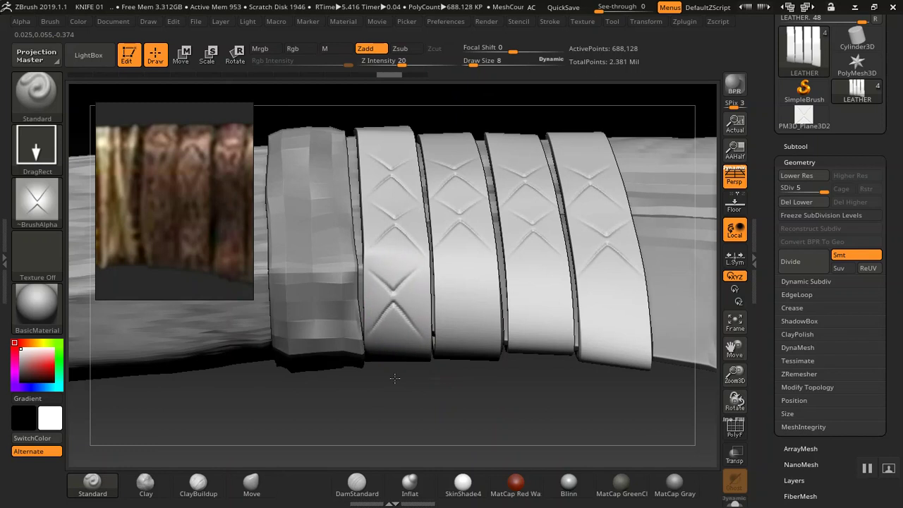
Step: Add the third-row V pattern to the second, third and fourth leather bands, redoing the stamp on the second band
{"action": "left_click_drag", "start_coordinate": [462, 369], "coordinate": [464, 401]}
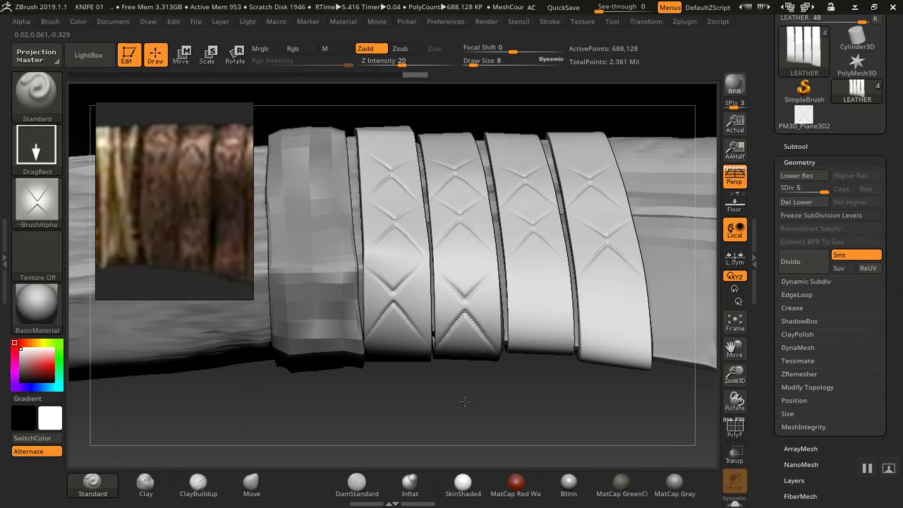
{"action": "key", "text": "ctrl+z"}
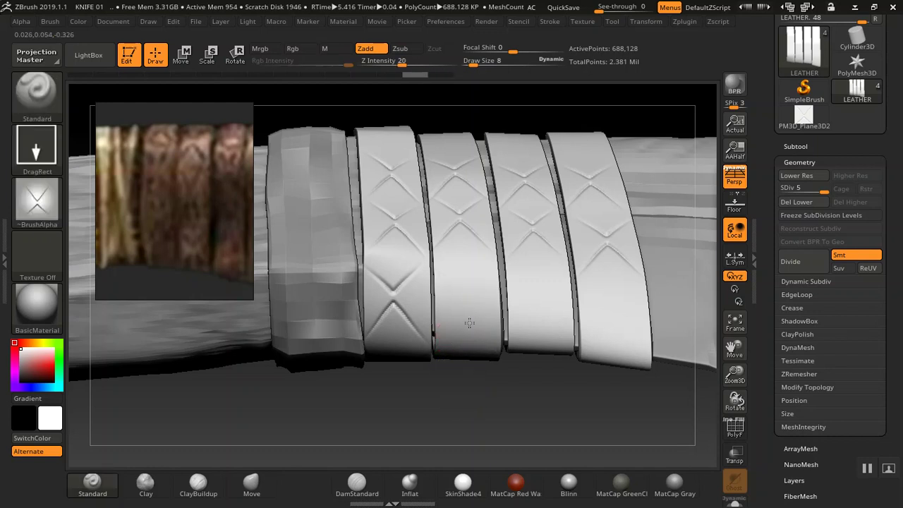
{"action": "left_click_drag", "start_coordinate": [474, 356], "coordinate": [468, 378]}
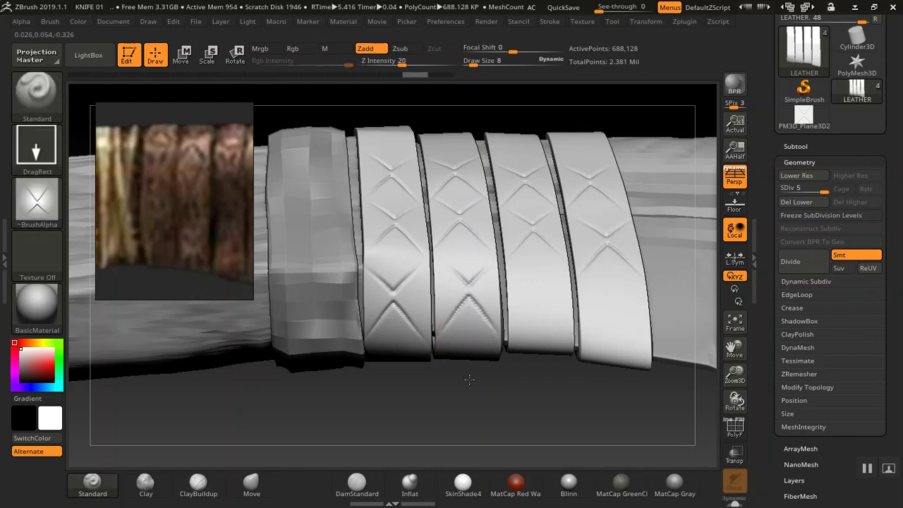
{"action": "left_click_drag", "start_coordinate": [537, 300], "coordinate": [542, 330]}
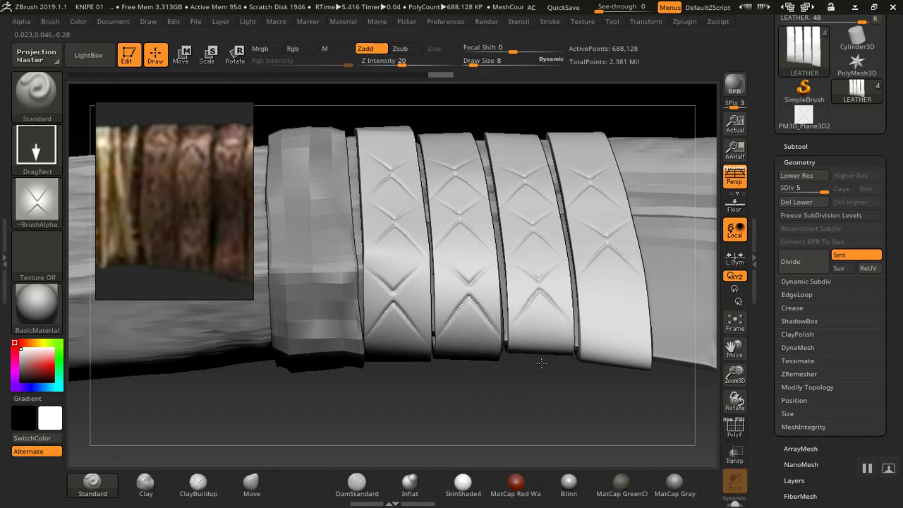
{"action": "left_click_drag", "start_coordinate": [615, 306], "coordinate": [615, 319]}
{"action": "left_click_drag", "start_coordinate": [607, 381], "coordinate": [610, 395]}
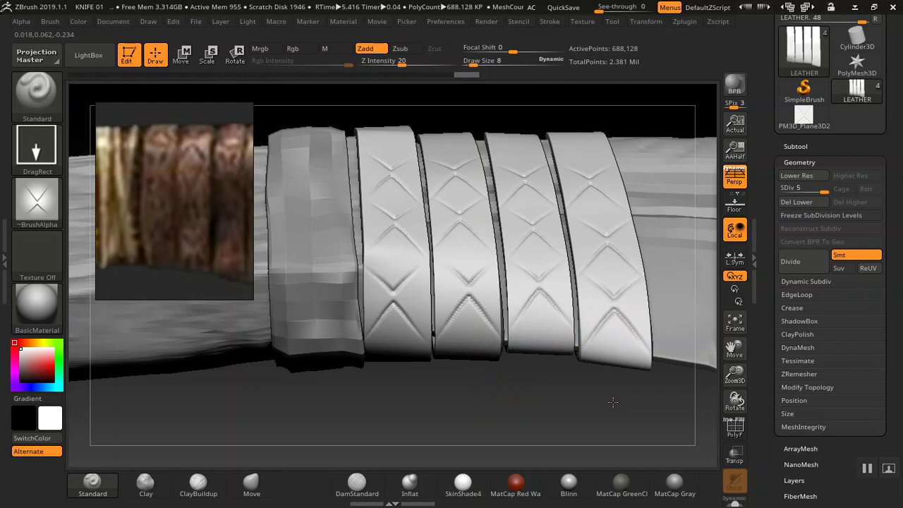
Step: Stamp a fourth-row V pattern on the first and second leather bands where they curve around the handle, redoing misplaced stamps
{"action": "mouse_move", "coordinate": [535, 395]}
{"action": "left_mouse_down"}
{"action": "mouse_move", "coordinate": [530, 244]}
{"action": "mouse_move", "coordinate": [407, 341]}
{"action": "mouse_move", "coordinate": [401, 388]}
{"action": "left_mouse_up"}
{"action": "key", "text": "ctrl+z"}
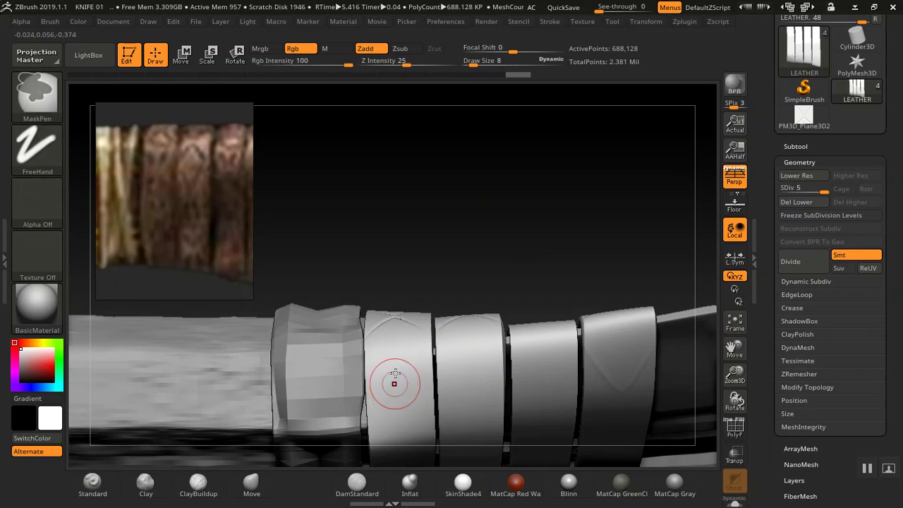
{"action": "left_click_drag", "start_coordinate": [399, 367], "coordinate": [407, 430]}
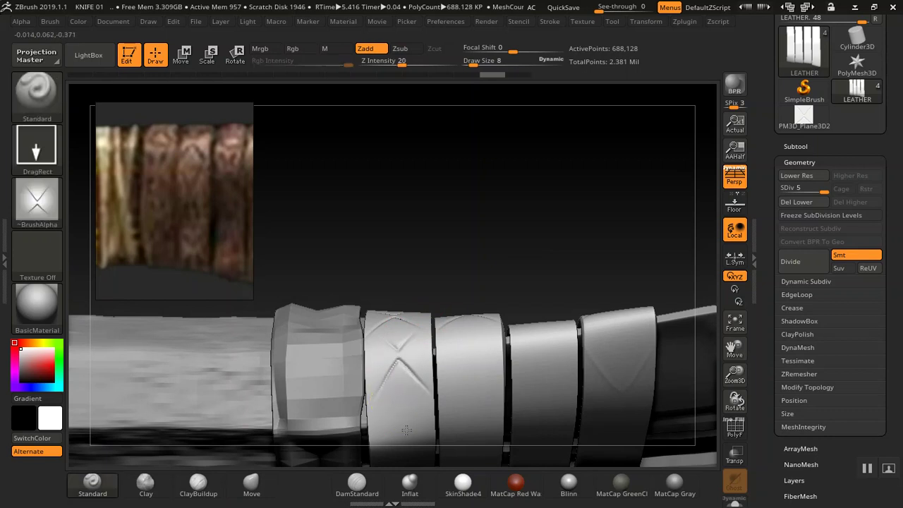
{"action": "left_click_drag", "start_coordinate": [445, 233], "coordinate": [447, 268]}
{"action": "key", "text": "ctrl"}
{"action": "mouse_move", "coordinate": [445, 232]}
{"action": "left_mouse_down"}
{"action": "mouse_move", "coordinate": [440, 165]}
{"action": "mouse_move", "coordinate": [402, 300]}
{"action": "left_mouse_up"}
{"action": "left_click_drag", "start_coordinate": [397, 371], "coordinate": [406, 449]}
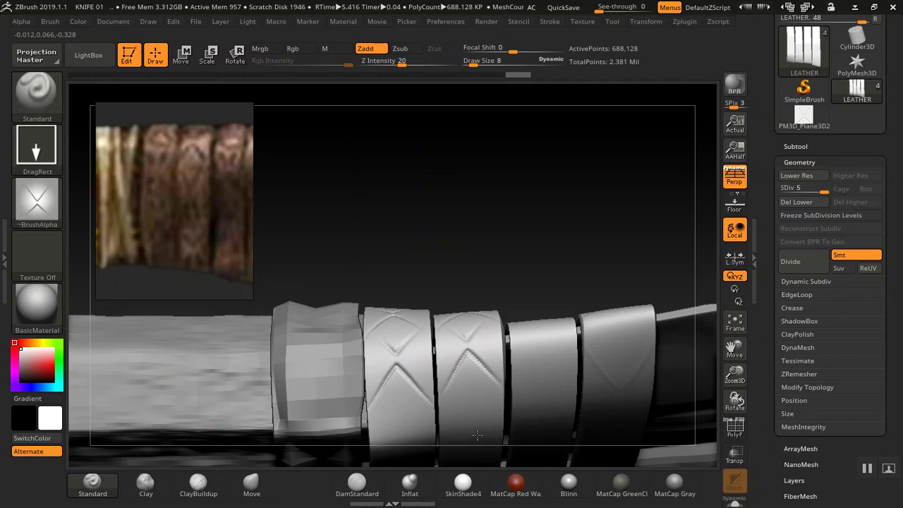
{"action": "left_click_drag", "start_coordinate": [478, 432], "coordinate": [479, 432]}
Step: Complete the fourth row by stamping the V pattern on the third and fourth leather bands
{"action": "mouse_move", "coordinate": [480, 294]}
{"action": "left_mouse_down"}
{"action": "mouse_move", "coordinate": [514, 242]}
{"action": "mouse_move", "coordinate": [521, 214]}
{"action": "mouse_move", "coordinate": [520, 177]}
{"action": "mouse_move", "coordinate": [518, 218]}
{"action": "mouse_move", "coordinate": [504, 137]}
{"action": "mouse_move", "coordinate": [458, 273]}
{"action": "mouse_move", "coordinate": [463, 355]}
{"action": "left_mouse_up"}
{"action": "key", "text": "ctrl"}
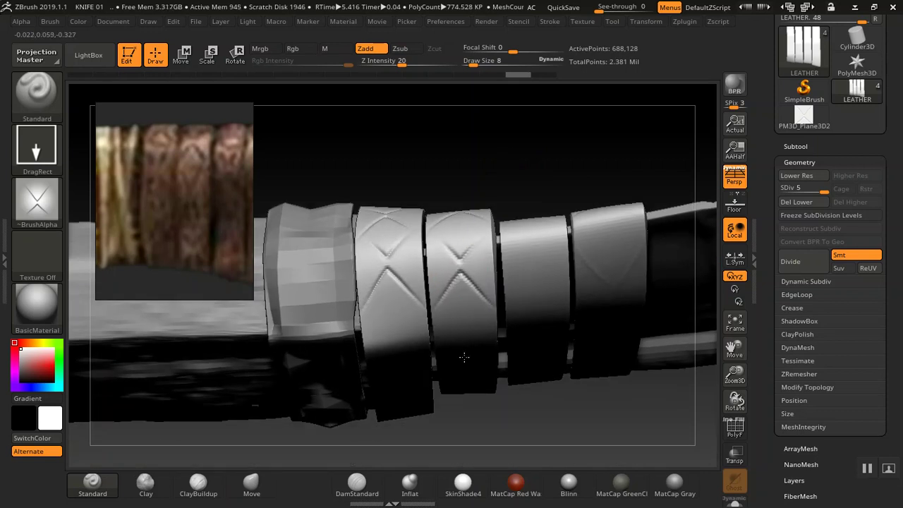
{"action": "mouse_move", "coordinate": [547, 183]}
{"action": "left_mouse_down"}
{"action": "mouse_move", "coordinate": [544, 139]}
{"action": "mouse_move", "coordinate": [505, 162]}
{"action": "left_mouse_up"}
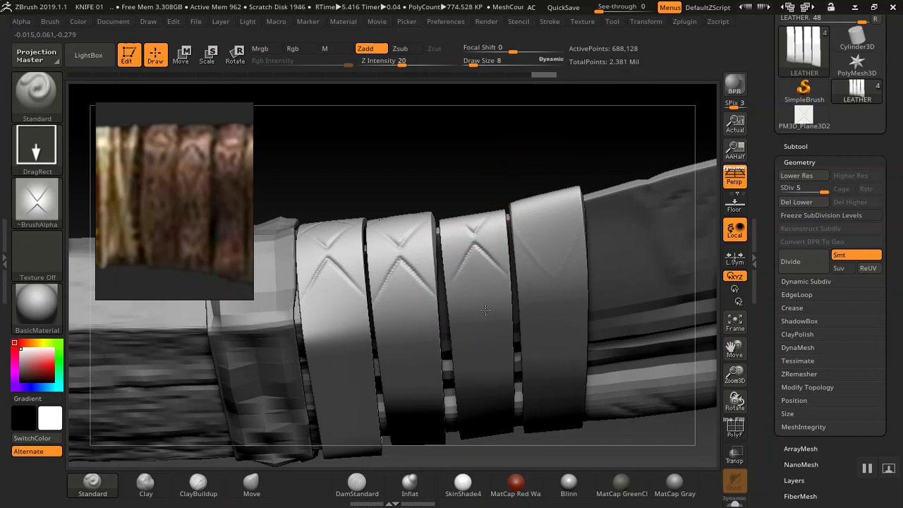
{"action": "left_click_drag", "start_coordinate": [550, 225], "coordinate": [552, 248]}
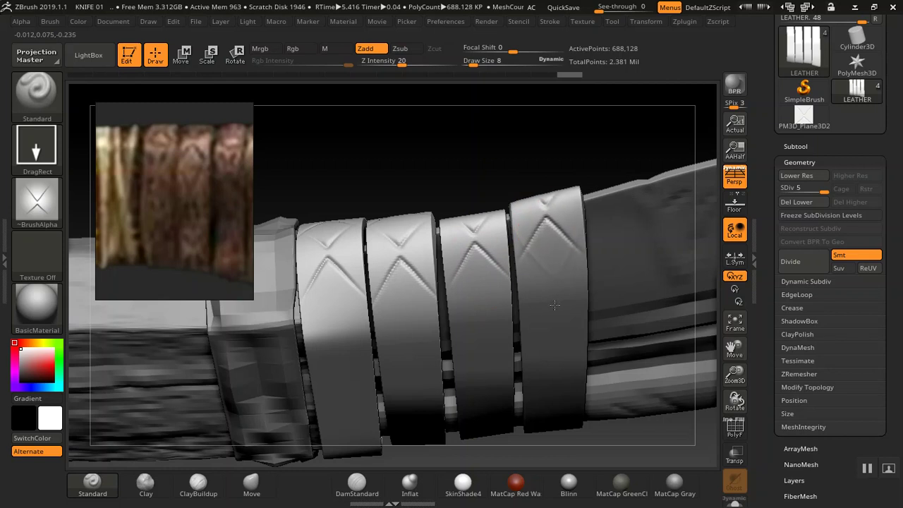
Step: Stamp a fifth row of V patterns across all four leather bands, replacing the first band's test stamp with a larger one
{"action": "left_click_drag", "start_coordinate": [545, 198], "coordinate": [414, 389]}
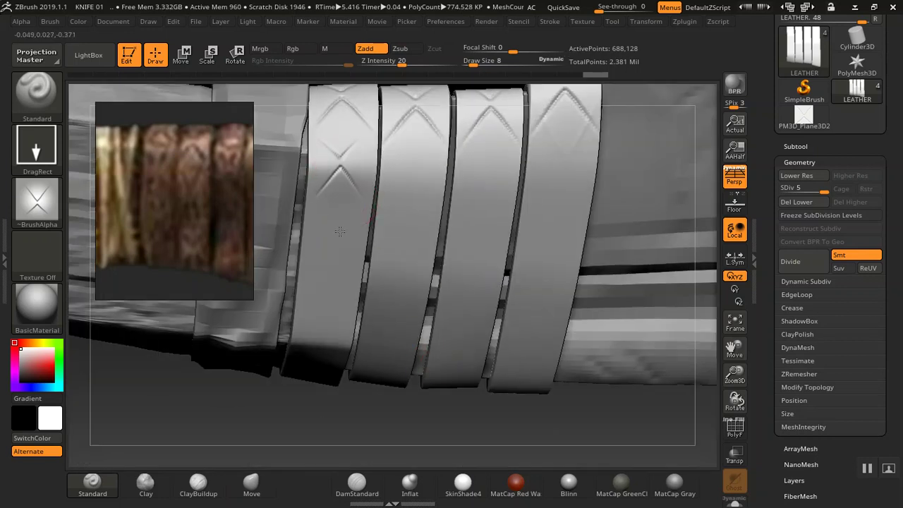
{"action": "key", "text": "ctrl+z"}
{"action": "mouse_move", "coordinate": [341, 185]}
{"action": "left_mouse_down"}
{"action": "mouse_move", "coordinate": [330, 253]}
{"action": "mouse_move", "coordinate": [340, 270]}
{"action": "left_mouse_up"}
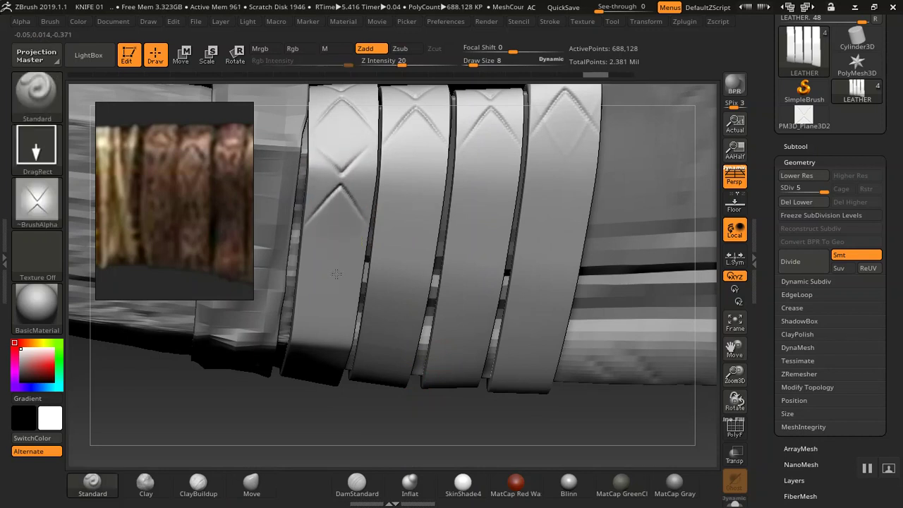
{"action": "left_click_drag", "start_coordinate": [409, 196], "coordinate": [396, 274]}
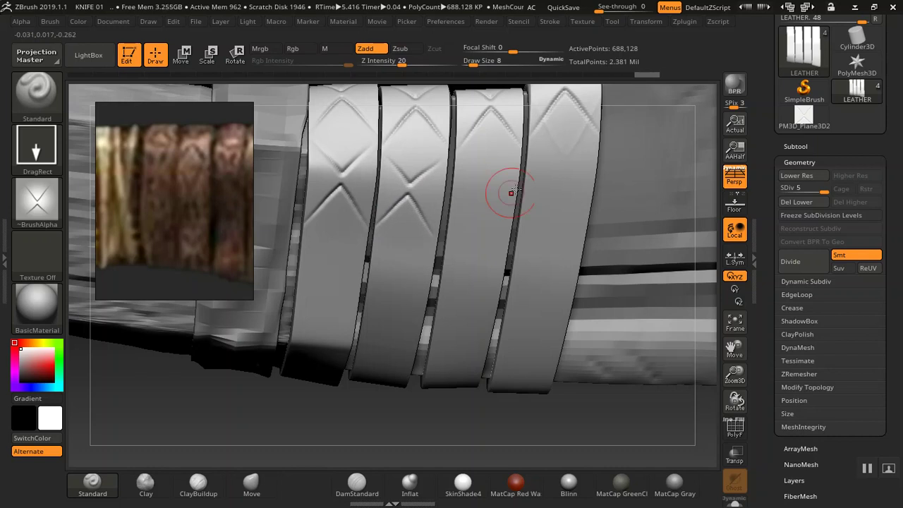
{"action": "left_click_drag", "start_coordinate": [475, 256], "coordinate": [478, 274]}
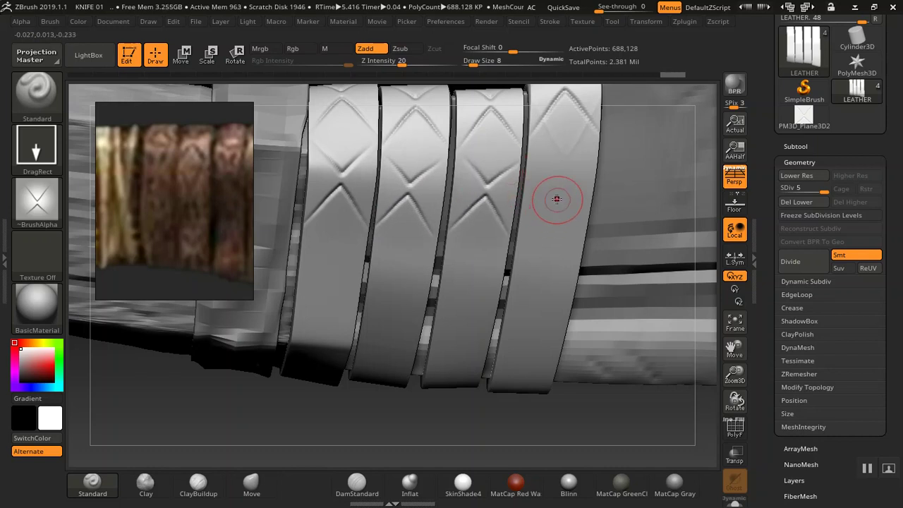
{"action": "left_click_drag", "start_coordinate": [554, 254], "coordinate": [550, 280]}
Step: Stamp a sixth row of V patterns across the four leather bands, redoing the stamps on the first and fourth bands
{"action": "left_click_drag", "start_coordinate": [365, 420], "coordinate": [315, 326]}
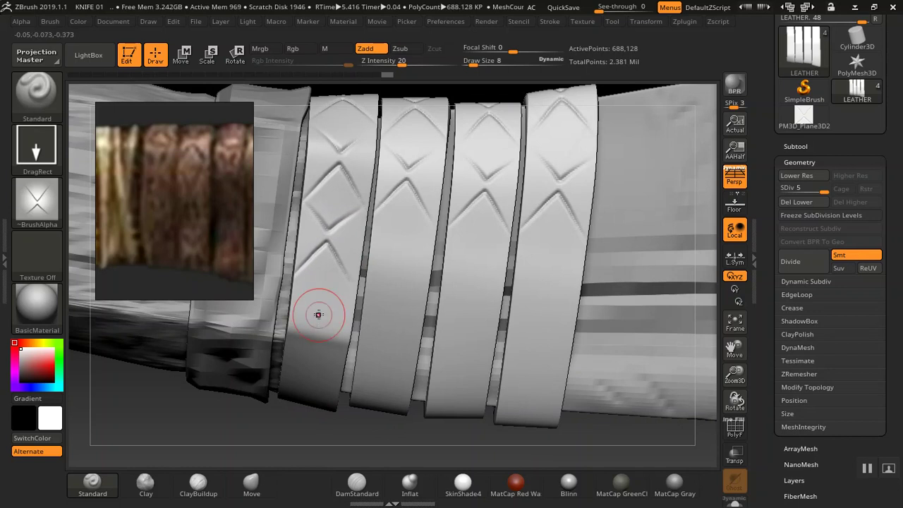
{"action": "key", "text": "ctrl+z"}
{"action": "left_click_drag", "start_coordinate": [325, 269], "coordinate": [314, 358]}
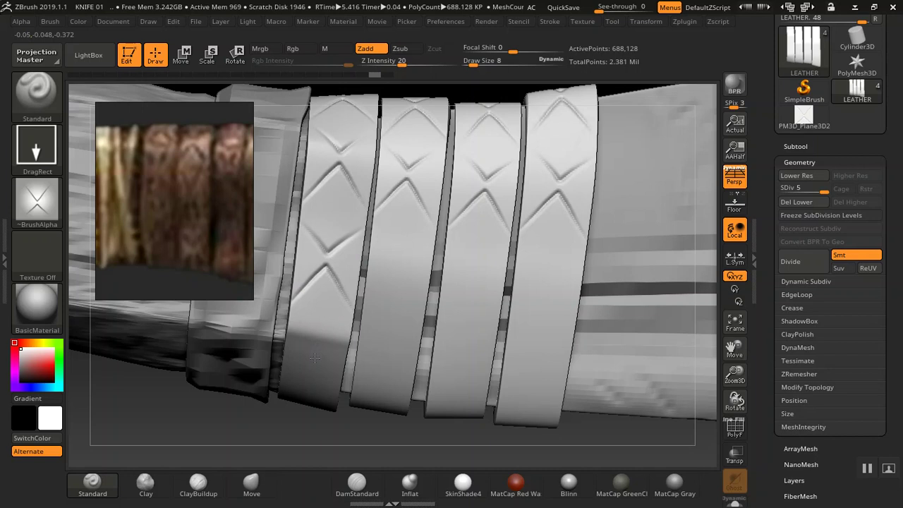
{"action": "left_click_drag", "start_coordinate": [376, 321], "coordinate": [379, 375]}
{"action": "left_click_drag", "start_coordinate": [469, 287], "coordinate": [460, 373]}
{"action": "left_click_drag", "start_coordinate": [544, 281], "coordinate": [537, 346]}
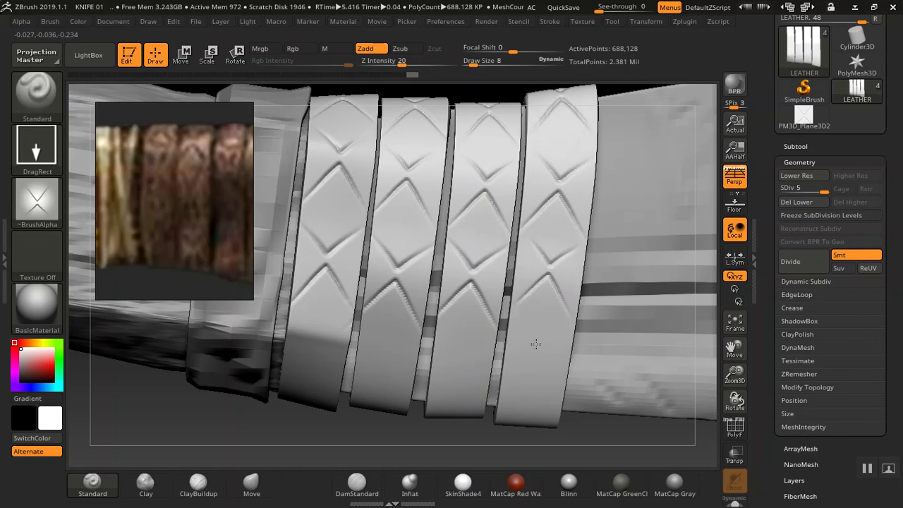
{"action": "key", "text": "ctrl+z"}
{"action": "left_click_drag", "start_coordinate": [540, 312], "coordinate": [531, 401]}
{"action": "left_click_drag", "start_coordinate": [530, 401], "coordinate": [531, 402]}
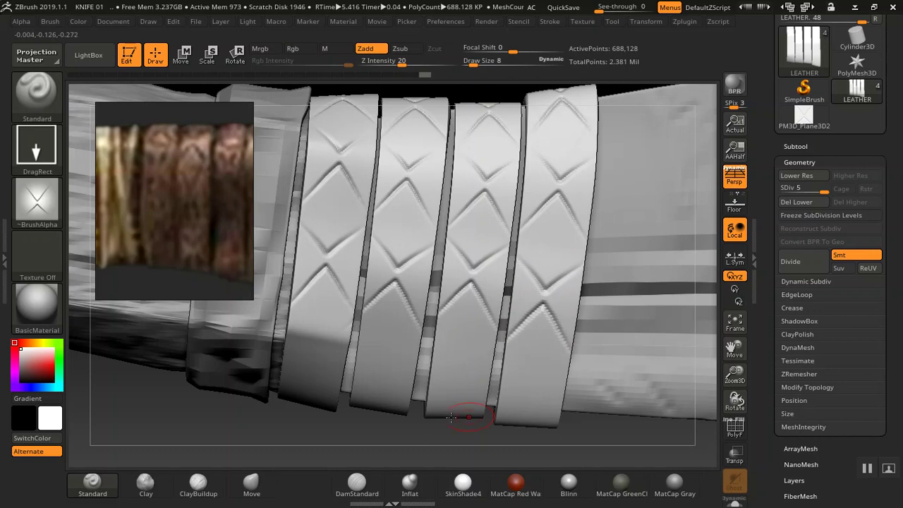
Step: Continue the V pattern further around the leather bands, starting with the first and second bands, to fill the remaining blank area
{"action": "left_click_drag", "start_coordinate": [443, 441], "coordinate": [471, 257]}
{"action": "right_click_drag", "start_coordinate": [470, 257], "coordinate": [399, 286]}
{"action": "left_click_drag", "start_coordinate": [406, 319], "coordinate": [394, 370]}
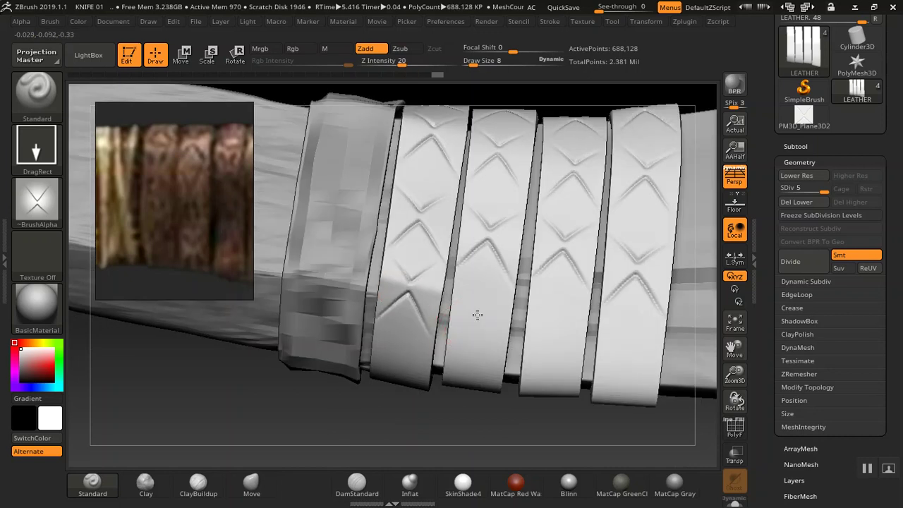
{"action": "left_click_drag", "start_coordinate": [468, 377], "coordinate": [468, 346]}
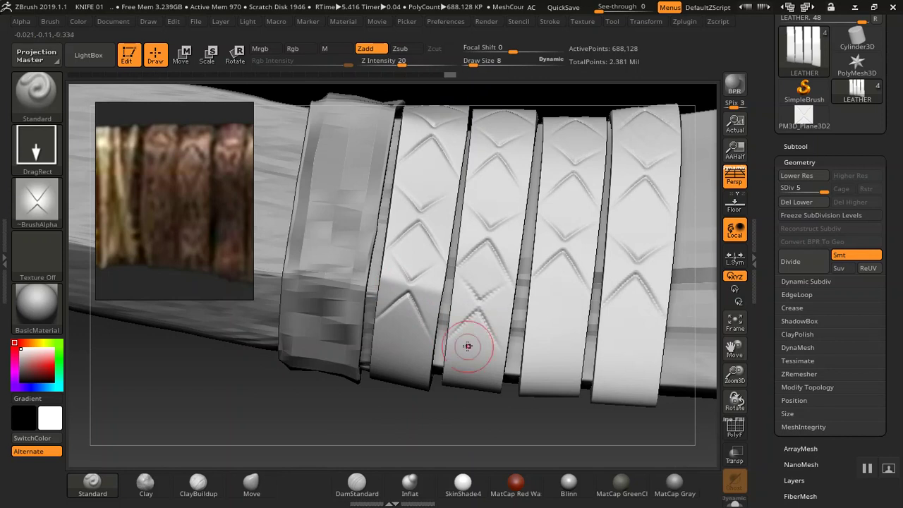
{"action": "key", "text": "ctrl+z"}
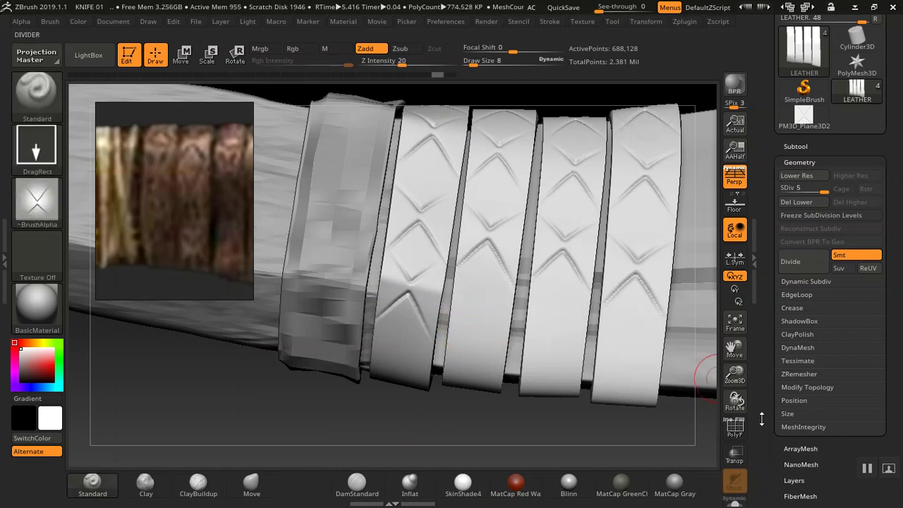
{"action": "key", "text": "ctrl+shift+z"}
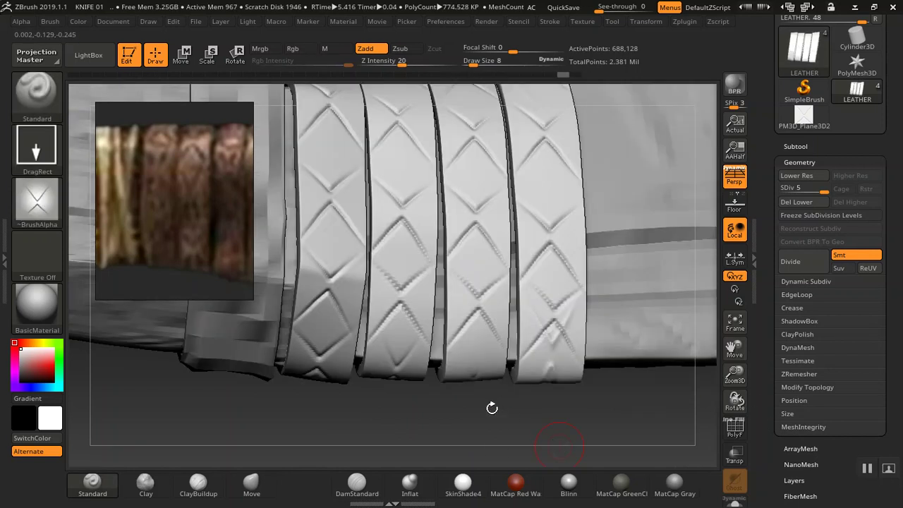
{"action": "left_click_drag", "start_coordinate": [502, 428], "coordinate": [534, 176], "text": "alt"}
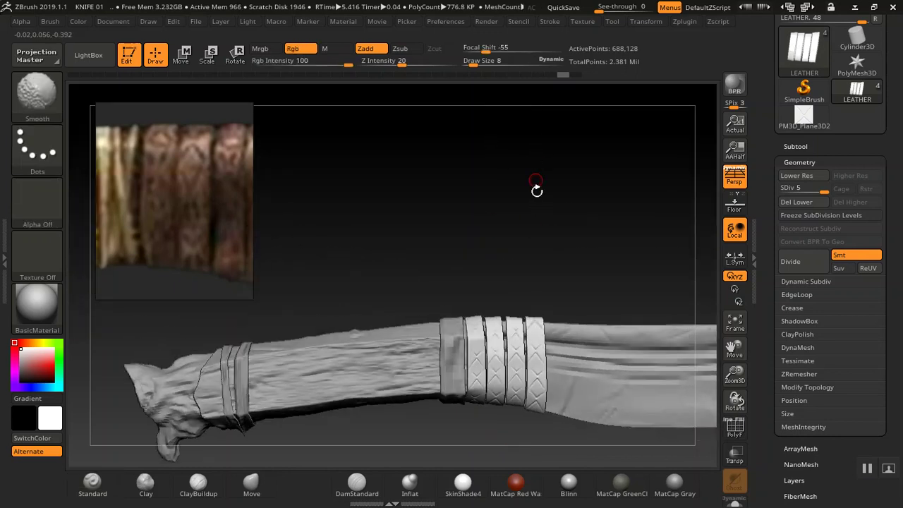
{"action": "left_click_drag", "start_coordinate": [560, 228], "coordinate": [508, 215]}
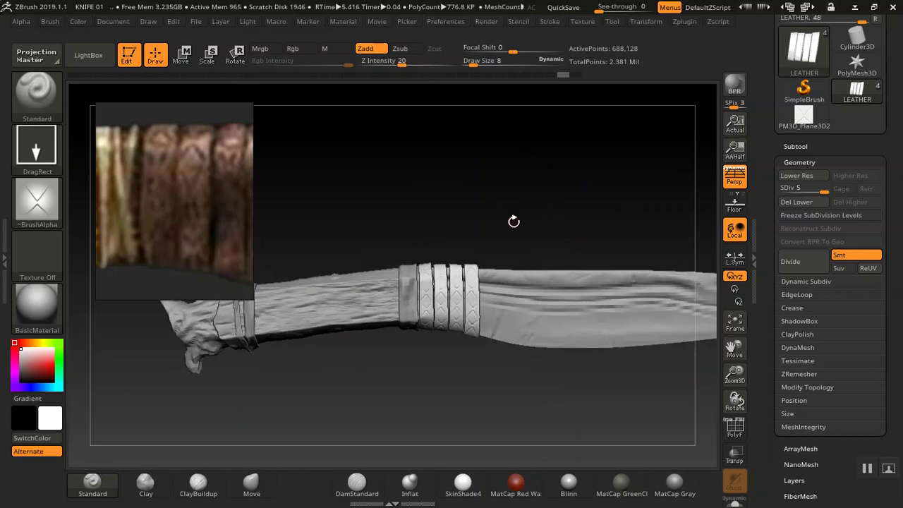
{"action": "left_click_drag", "start_coordinate": [538, 212], "coordinate": [493, 197]}
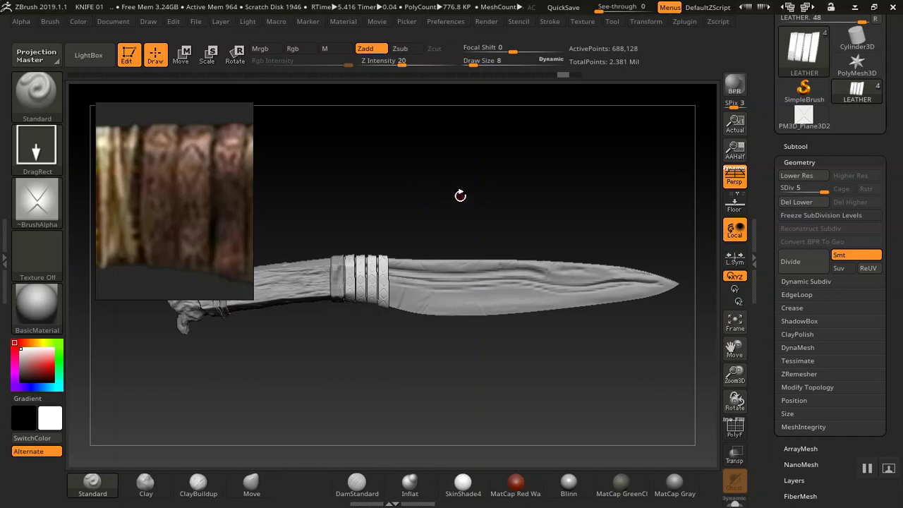
{"action": "left_click_drag", "start_coordinate": [459, 191], "coordinate": [454, 202]}
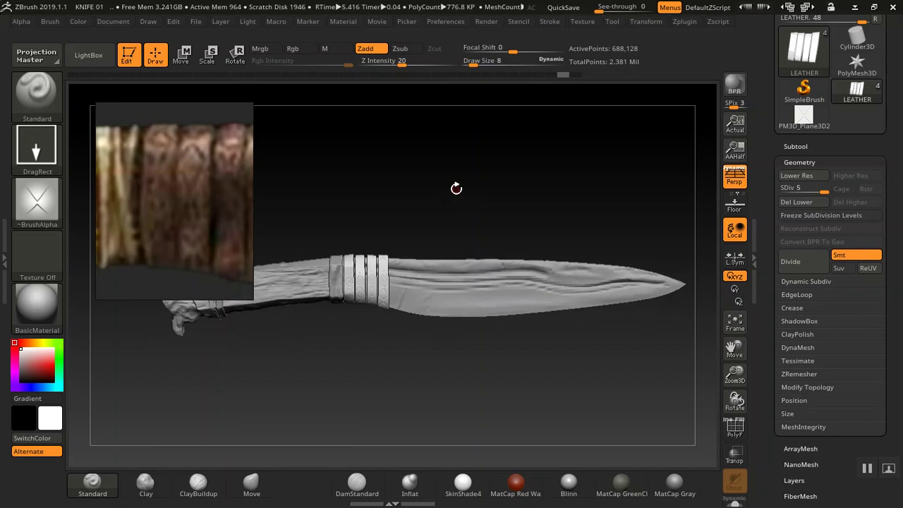